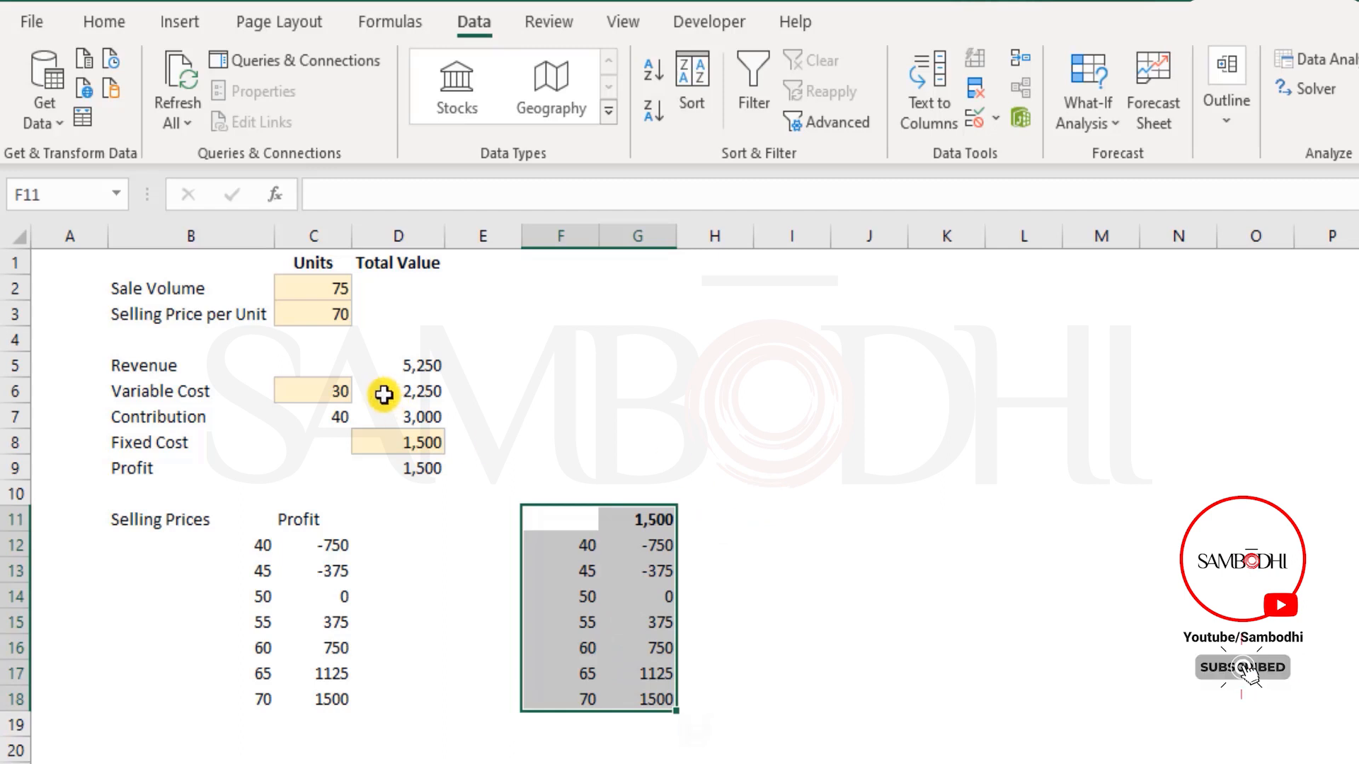
Step: Enter the variable costs 25, 30, 35, 40, 45 and 50 across cells K9 to P9
{"action": "left_click", "coordinate": [317, 391]}
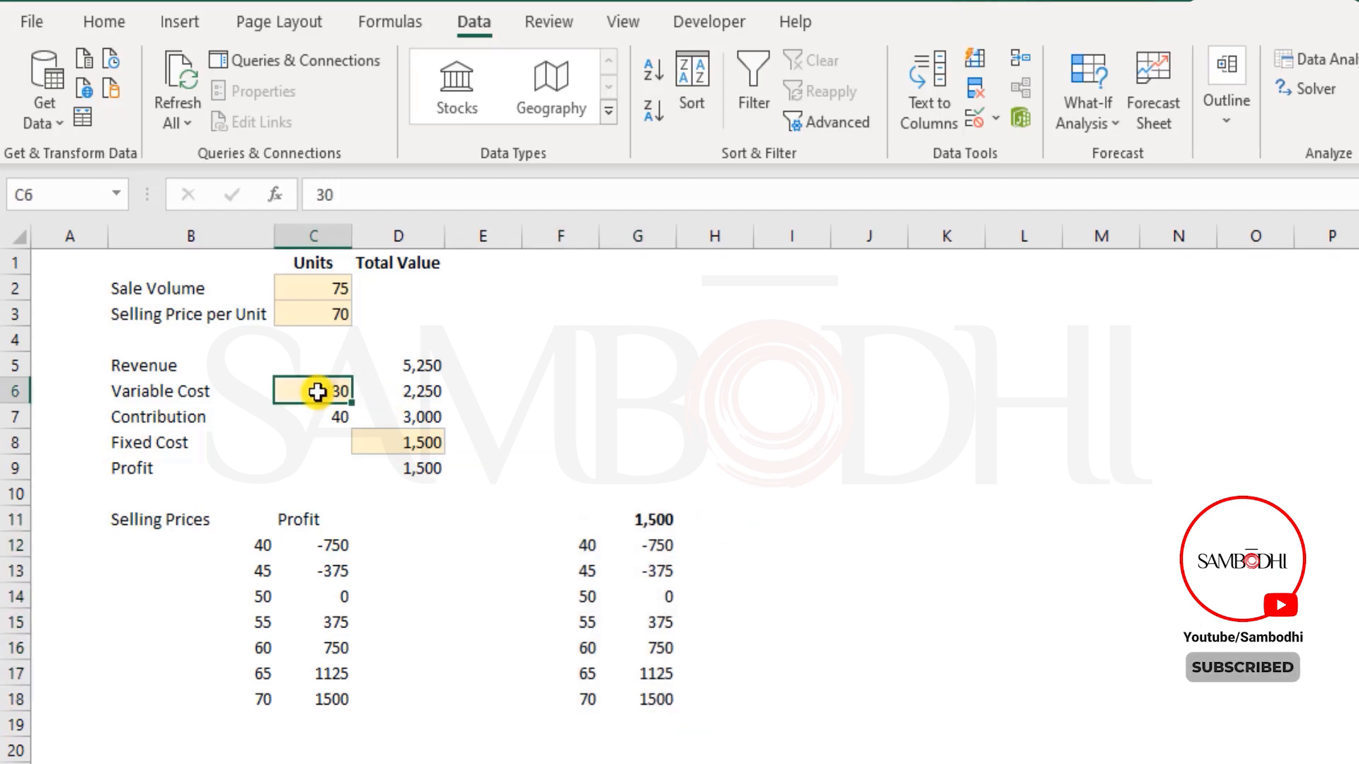
{"action": "left_click", "coordinate": [841, 495]}
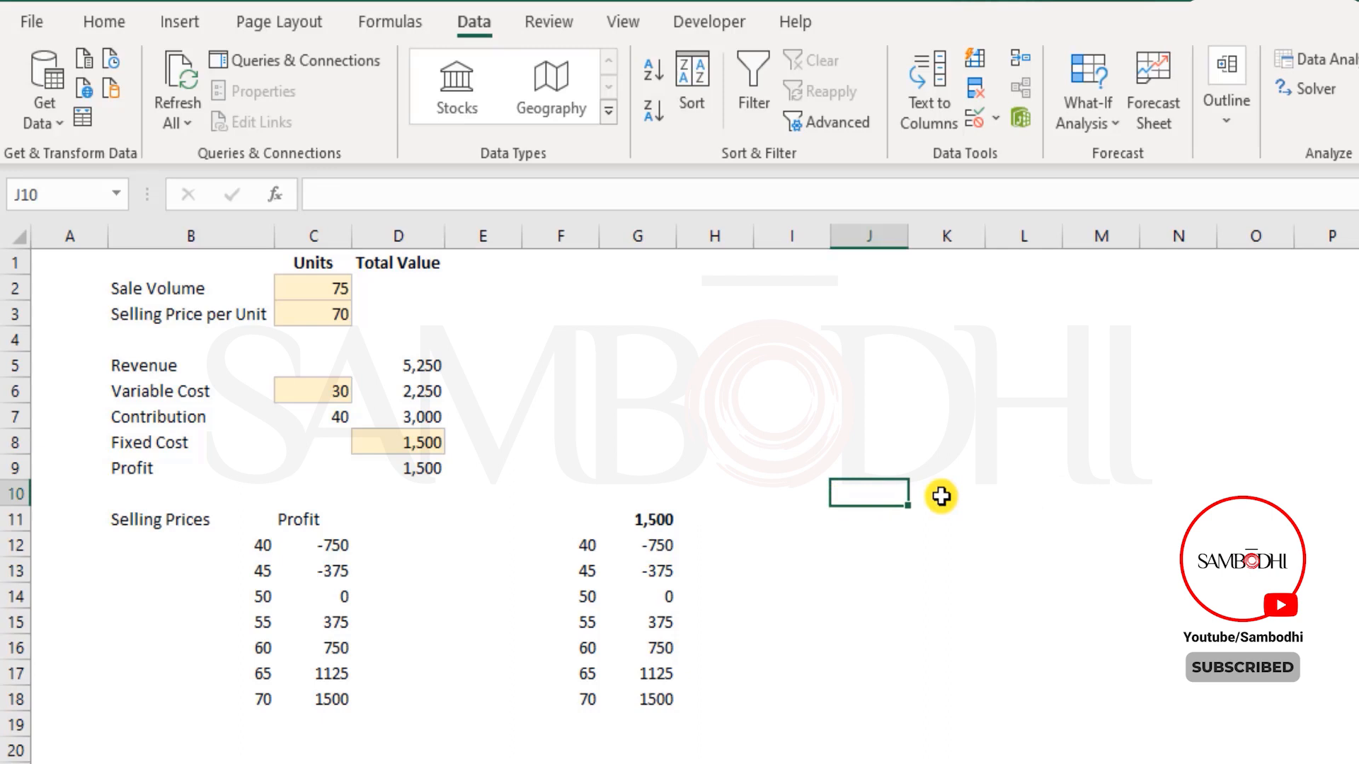
{"action": "left_click", "coordinate": [924, 473]}
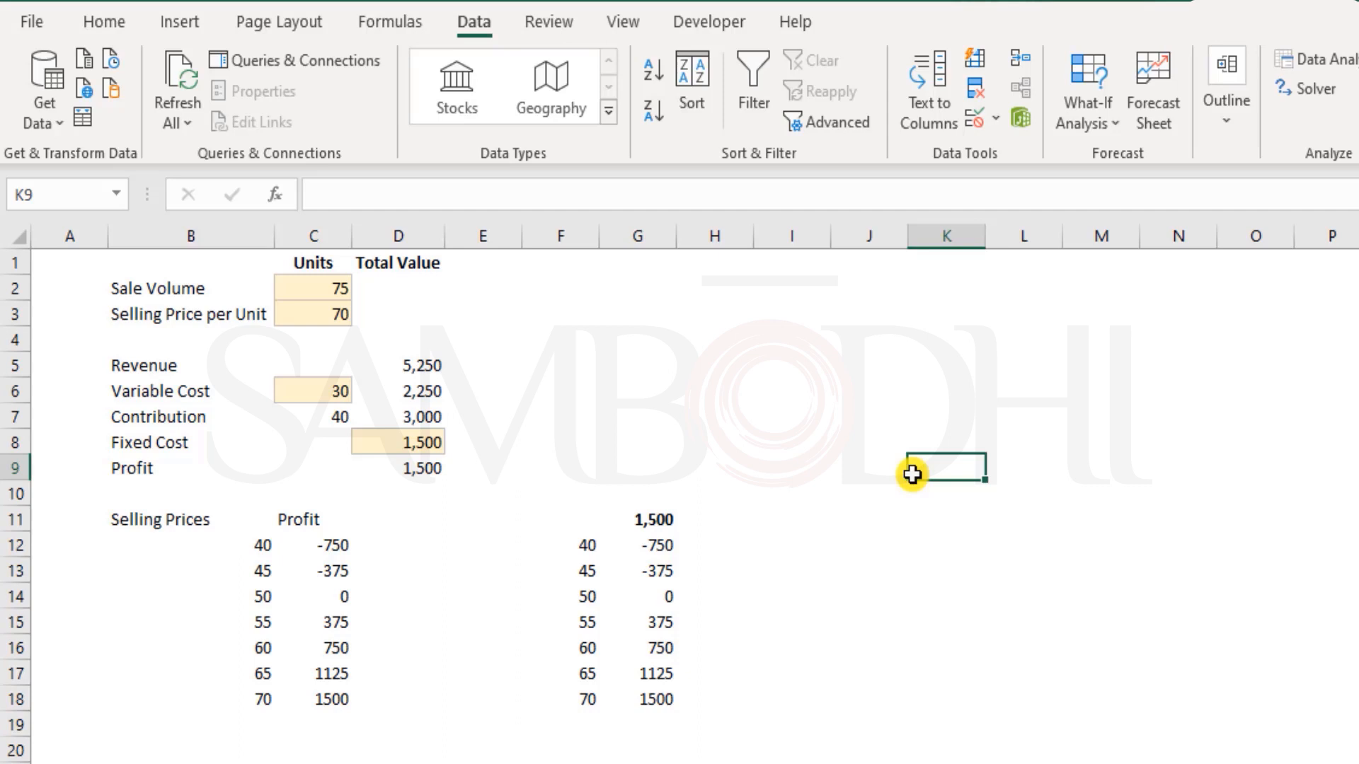
{"action": "type", "text": "2"}
{"action": "key", "text": "Tab"}
{"action": "type", "text": "30"}
{"action": "key", "text": "Tab"}
{"action": "type", "text": "35"}
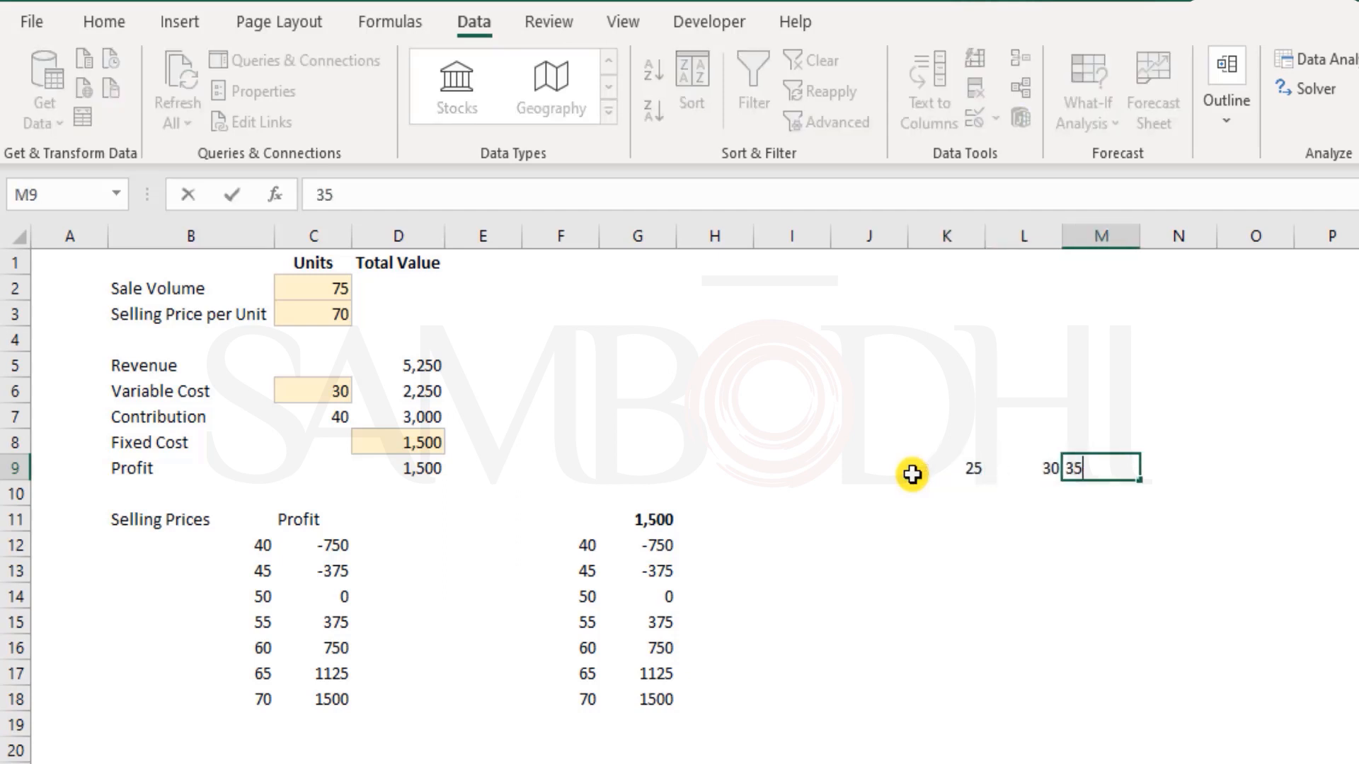
{"action": "key", "text": "Tab"}
{"action": "type", "text": "40"}
{"action": "key", "text": "Tab"}
{"action": "type", "text": "45"}
{"action": "key", "text": "Tab"}
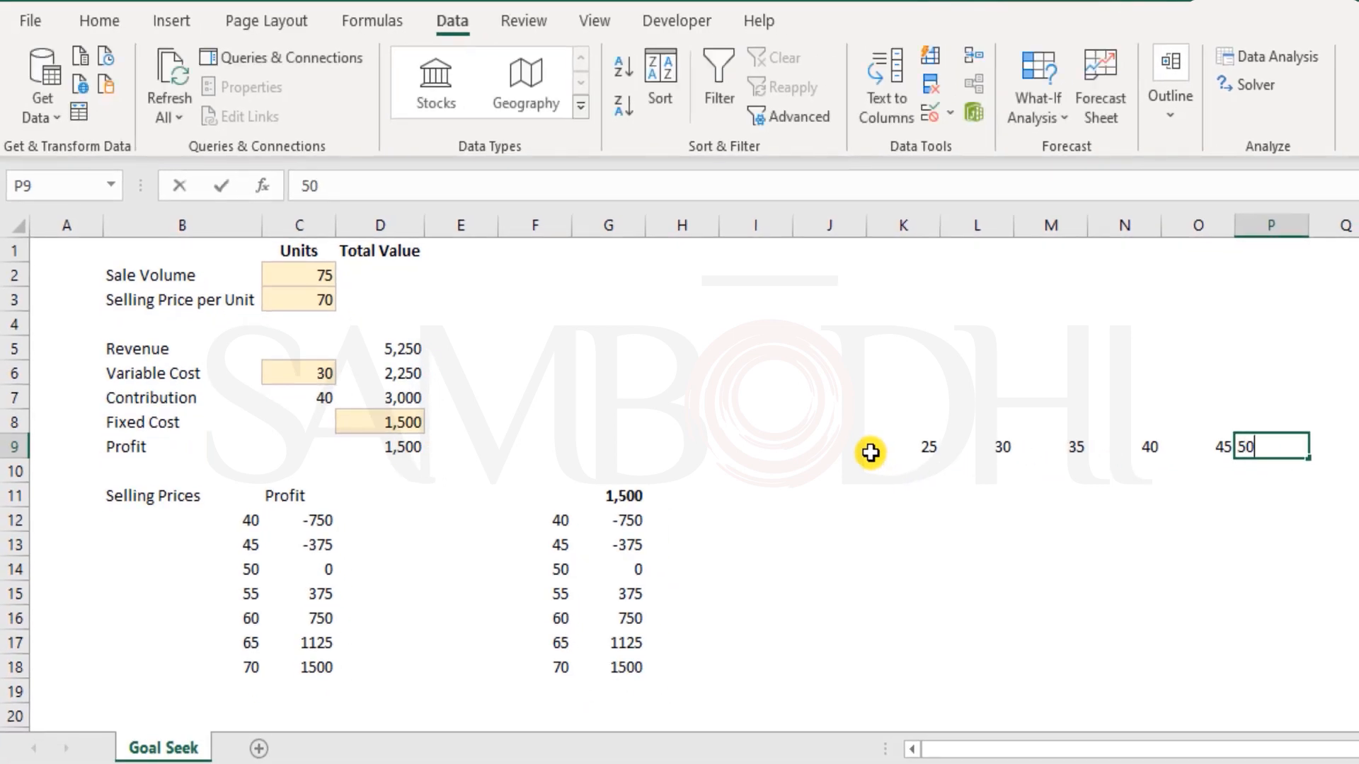
{"action": "type", "text": "50"}
{"action": "key", "text": "Return"}
Step: Examine the row of variable costs in K9:P9 and the profit cell D9 it relates to
{"action": "key", "text": "Up"}
{"action": "key", "text": "Left"}
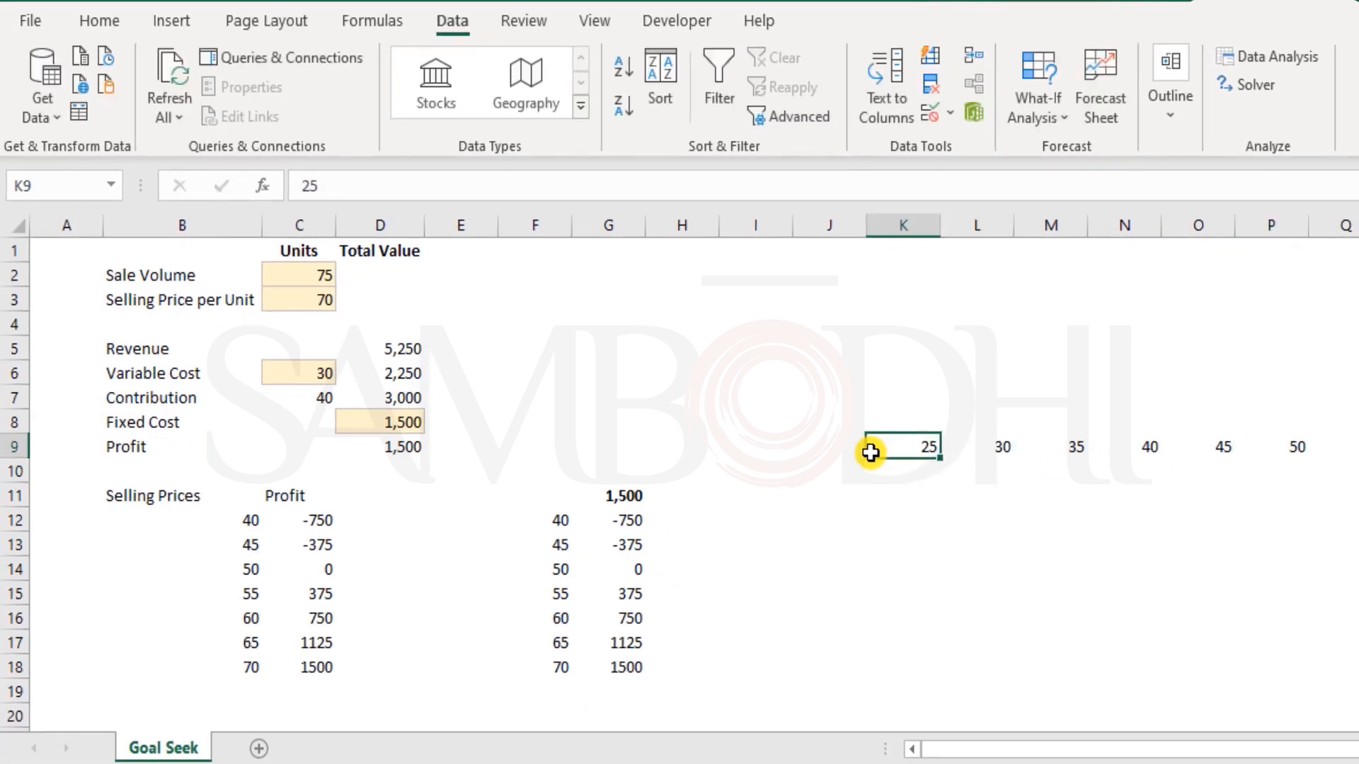
{"action": "key", "text": "shift+Right"}
{"action": "key", "text": "shift+Right"}
{"action": "key", "text": "shift+Right"}
{"action": "key", "text": "shift+Right"}
{"action": "key", "text": "shift+Right"}
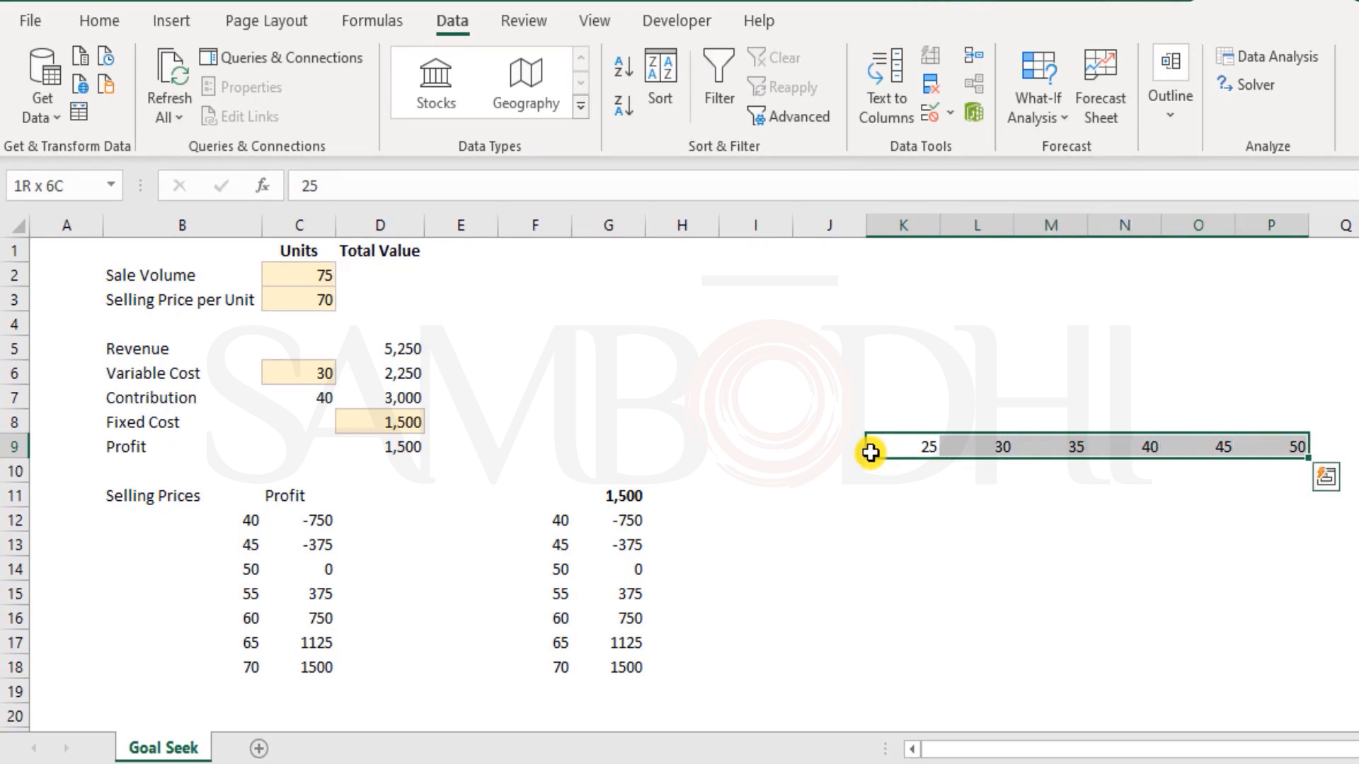
{"action": "key", "text": "Down"}
{"action": "key", "text": "Left"}
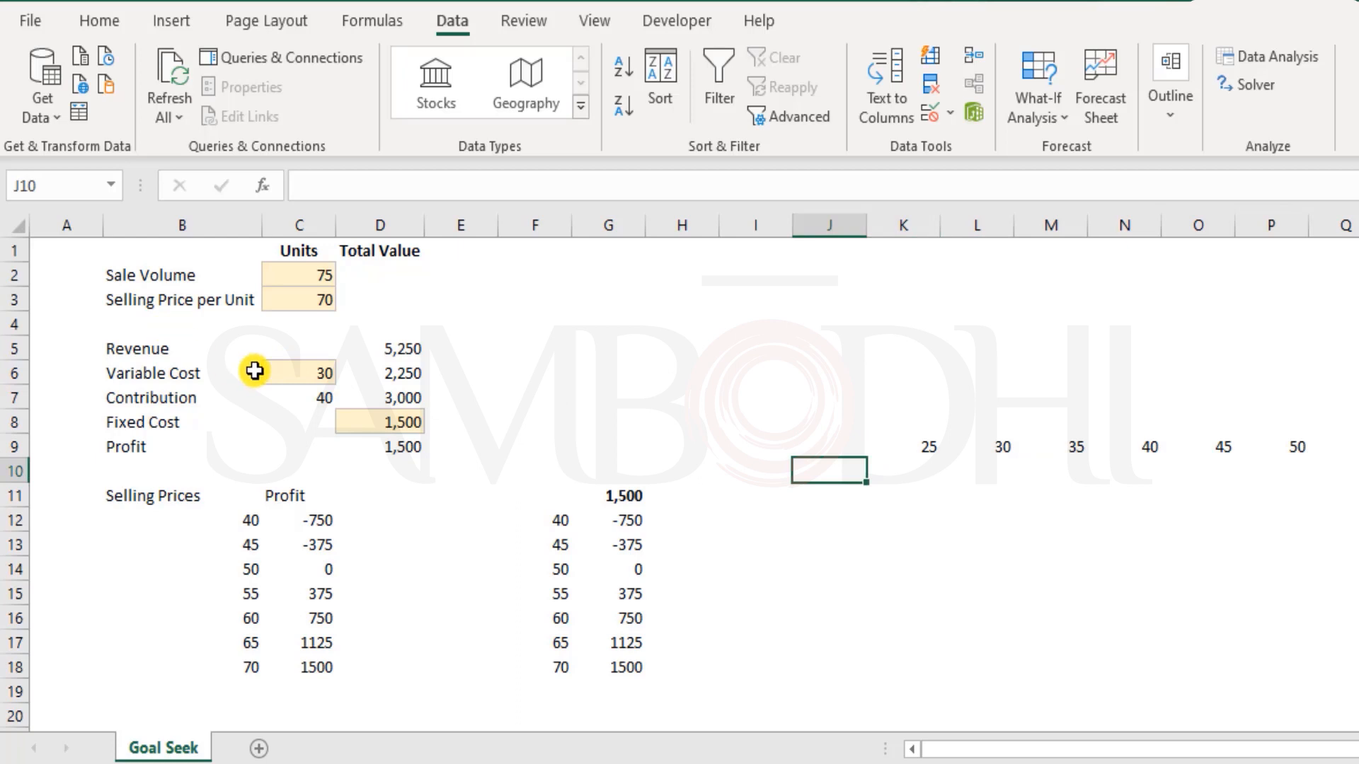
{"action": "left_click", "coordinate": [377, 448]}
{"action": "left_click_drag", "start_coordinate": [913, 453], "coordinate": [1311, 456]}
{"action": "left_click_drag", "start_coordinate": [1209, 455], "coordinate": [1198, 449]}
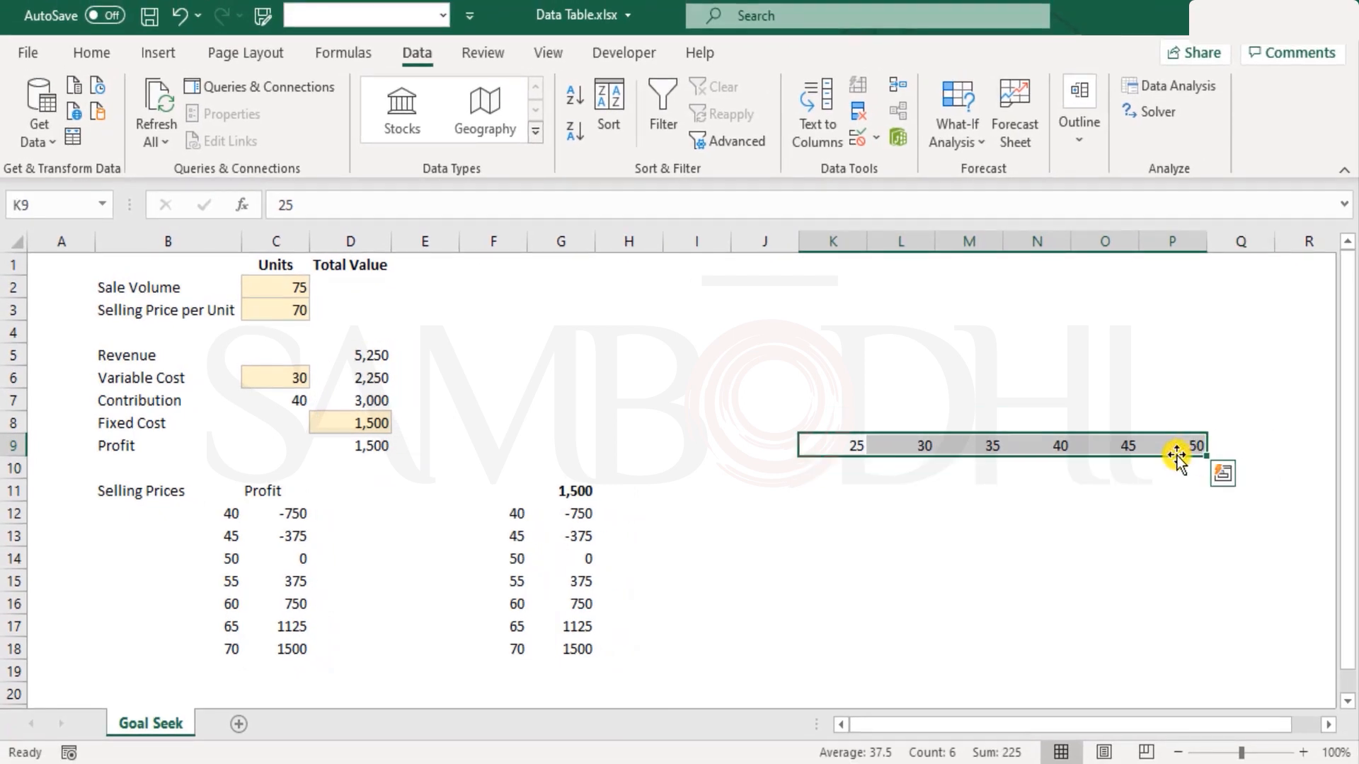
Step: Link cell J10 to the model's profit with the formula =D9
{"action": "left_click", "coordinate": [788, 471]}
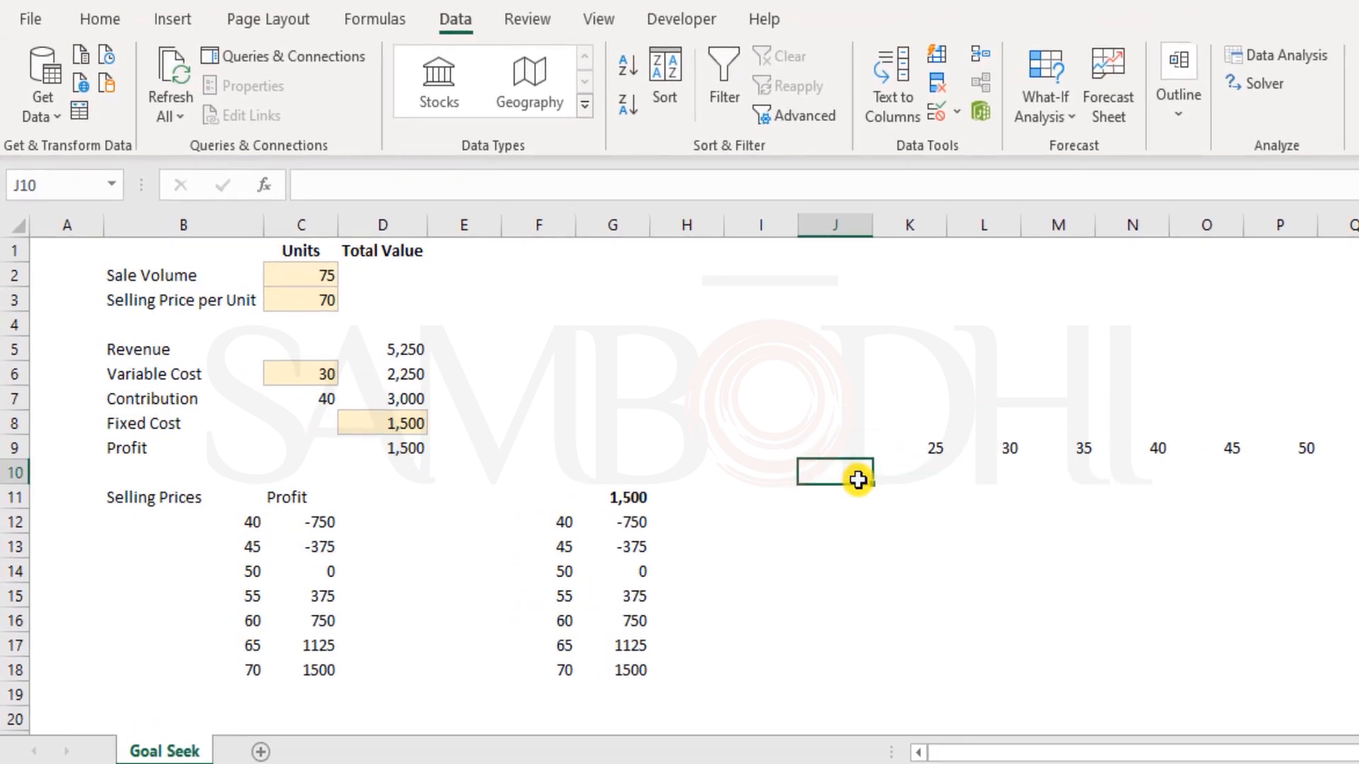
{"action": "type", "text": "="}
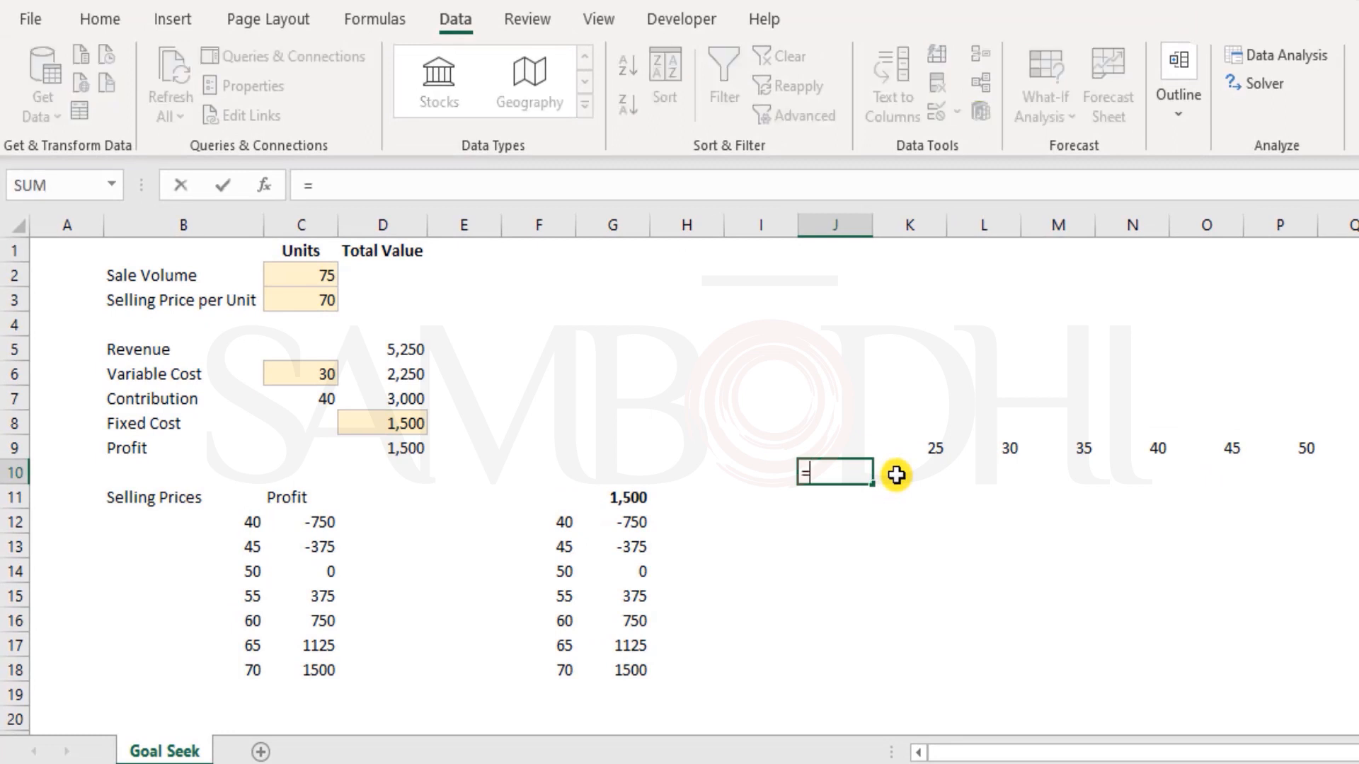
{"action": "left_click", "coordinate": [399, 444]}
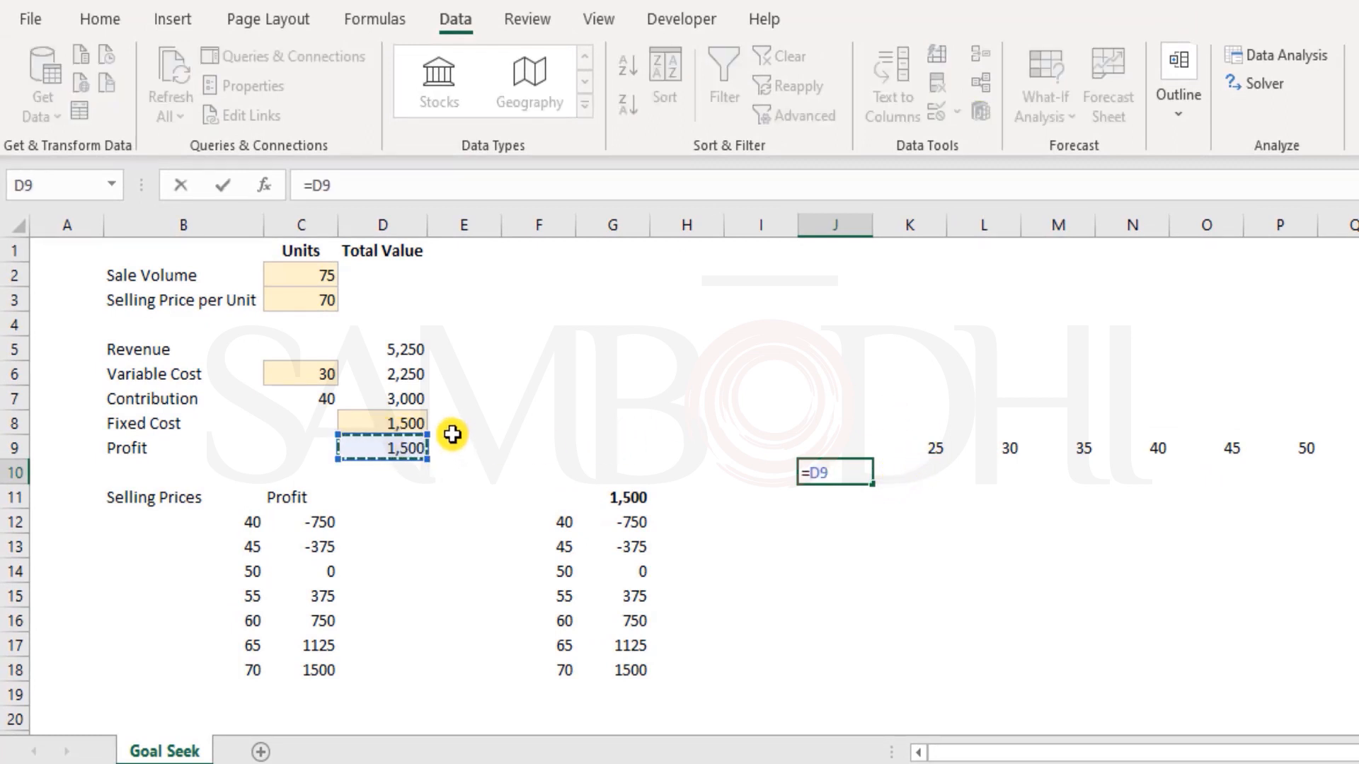
{"action": "key", "text": "Return"}
{"action": "left_click", "coordinate": [851, 465]}
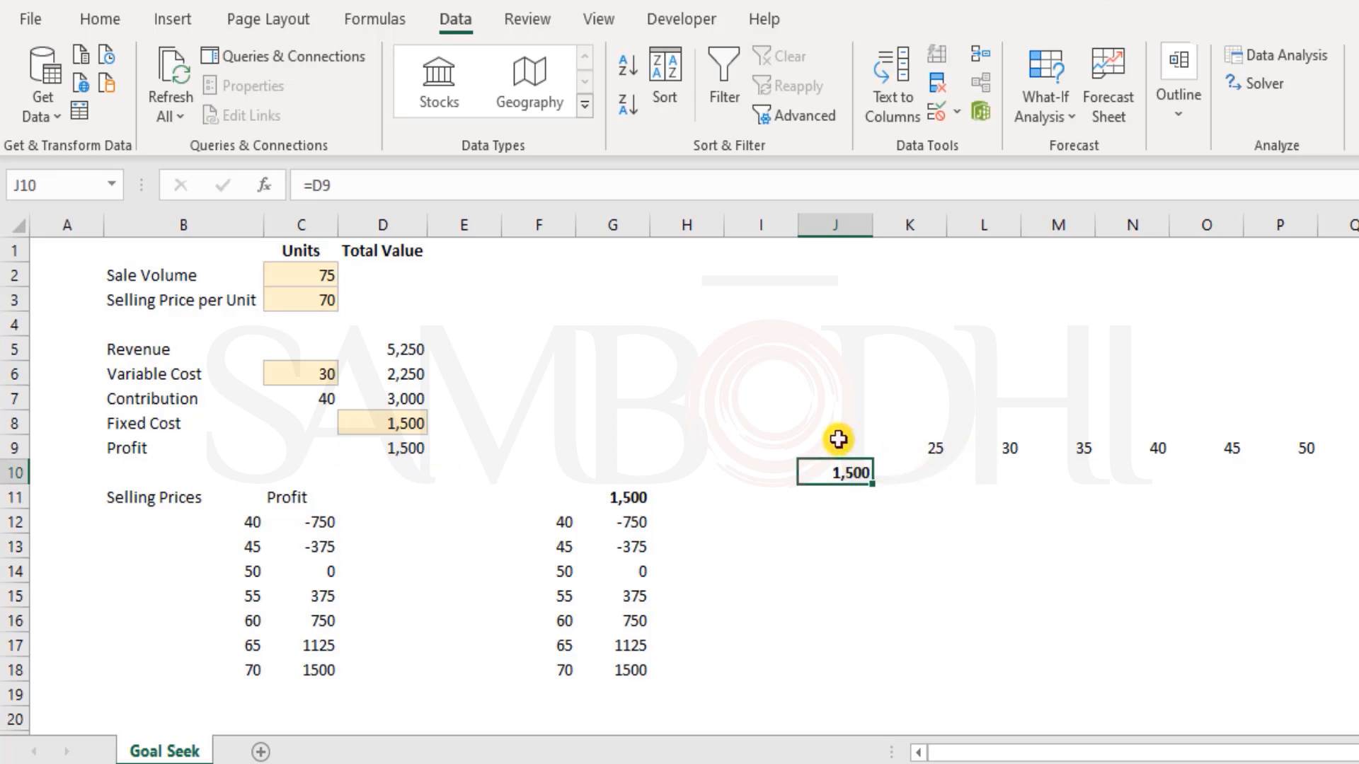
Step: Create a one-variable data table over J9:P10 with the variable cost cell $C$6 as the row input cell
{"action": "left_click", "coordinate": [849, 455]}
{"action": "left_click_drag", "start_coordinate": [849, 455], "coordinate": [1285, 467]}
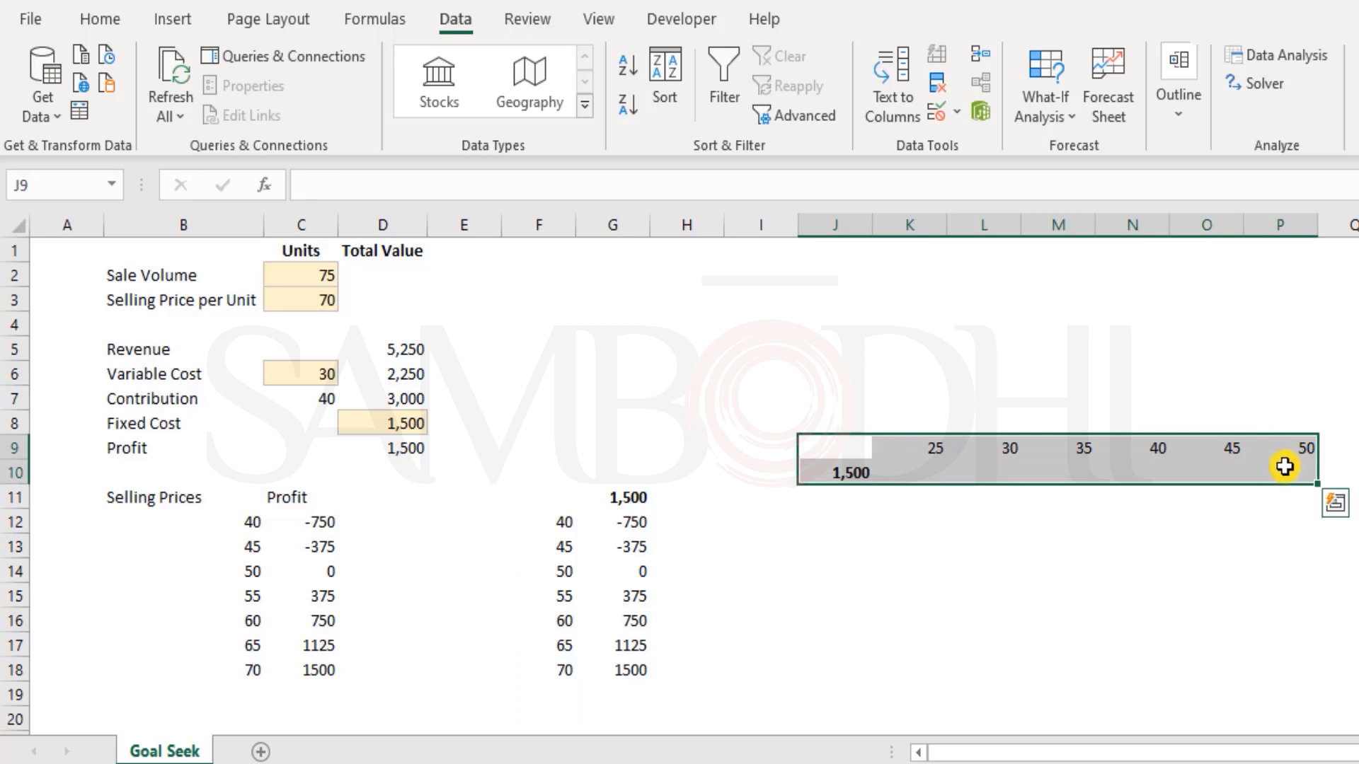
{"action": "left_click", "coordinate": [1035, 117]}
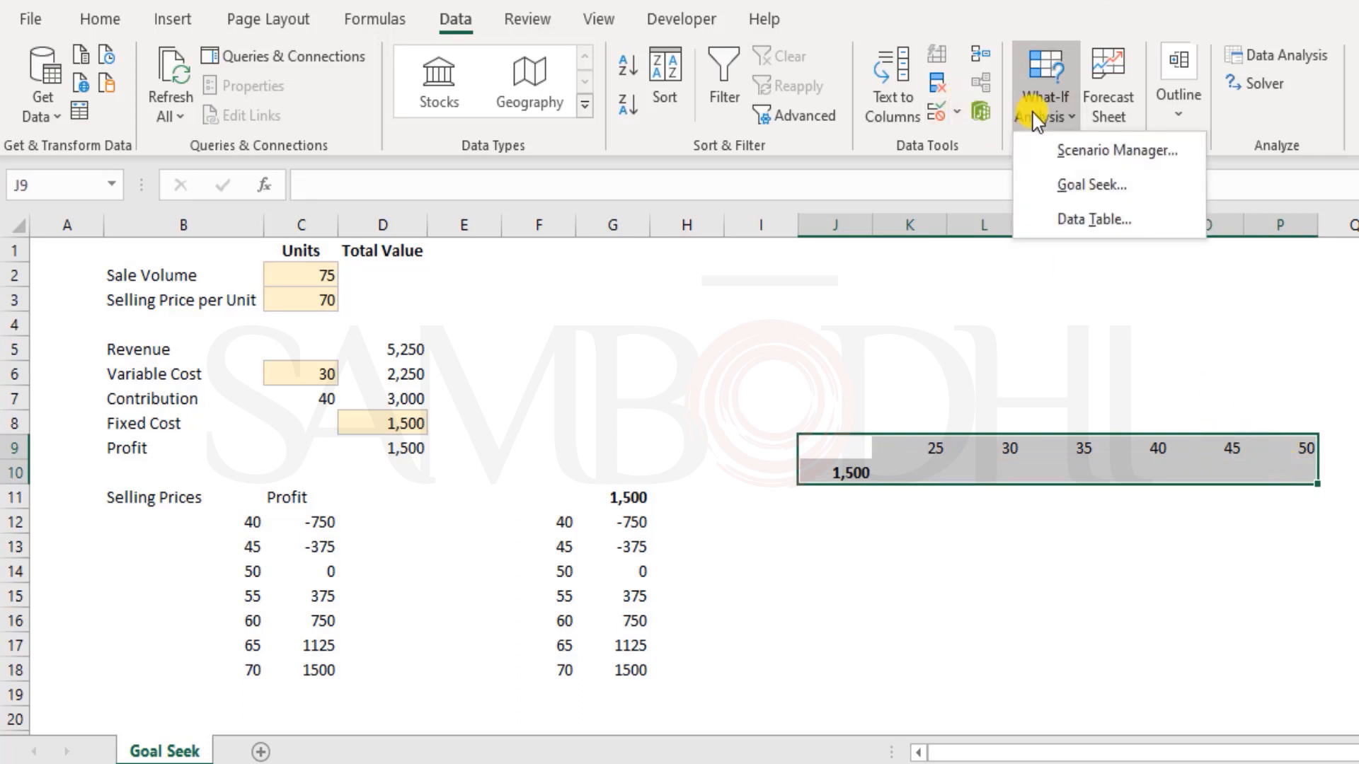
{"action": "left_click", "coordinate": [1064, 219]}
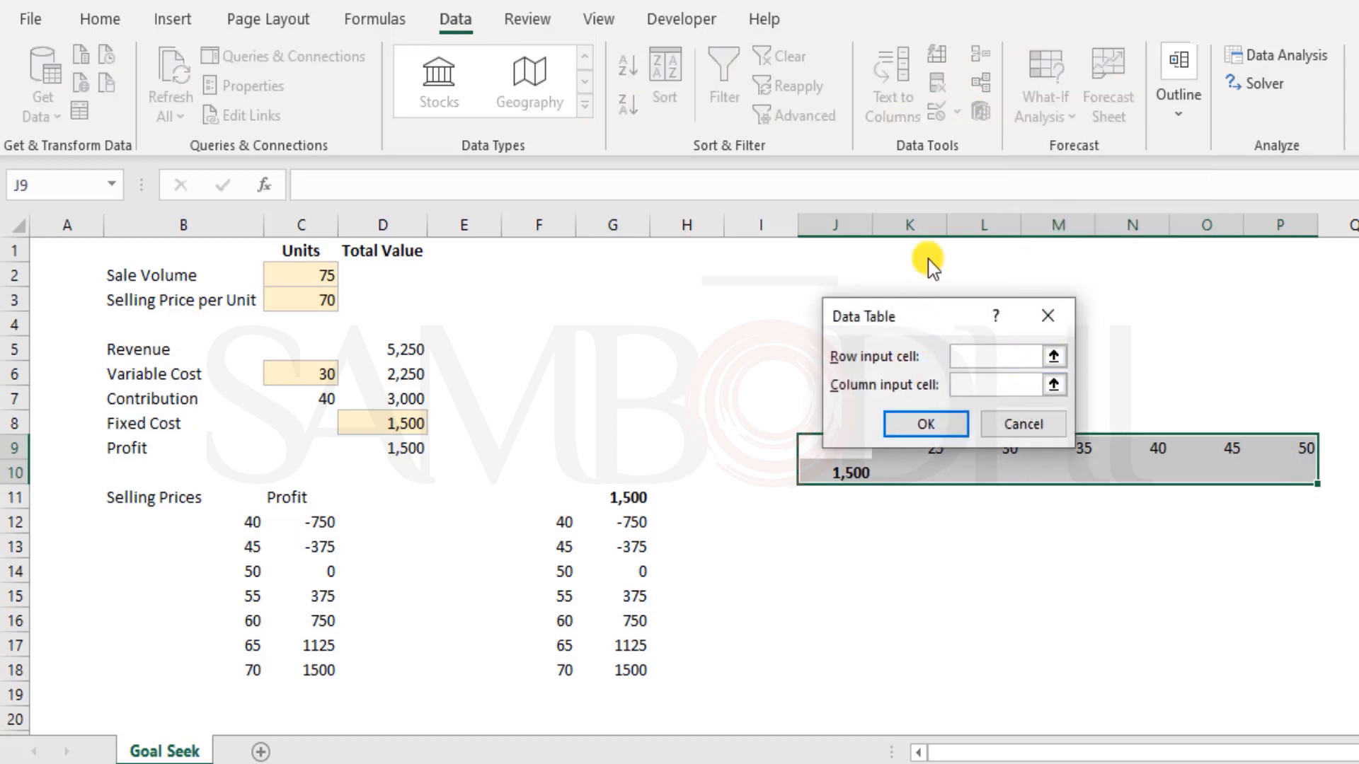
{"action": "left_click_drag", "start_coordinate": [928, 259], "coordinate": [935, 209]}
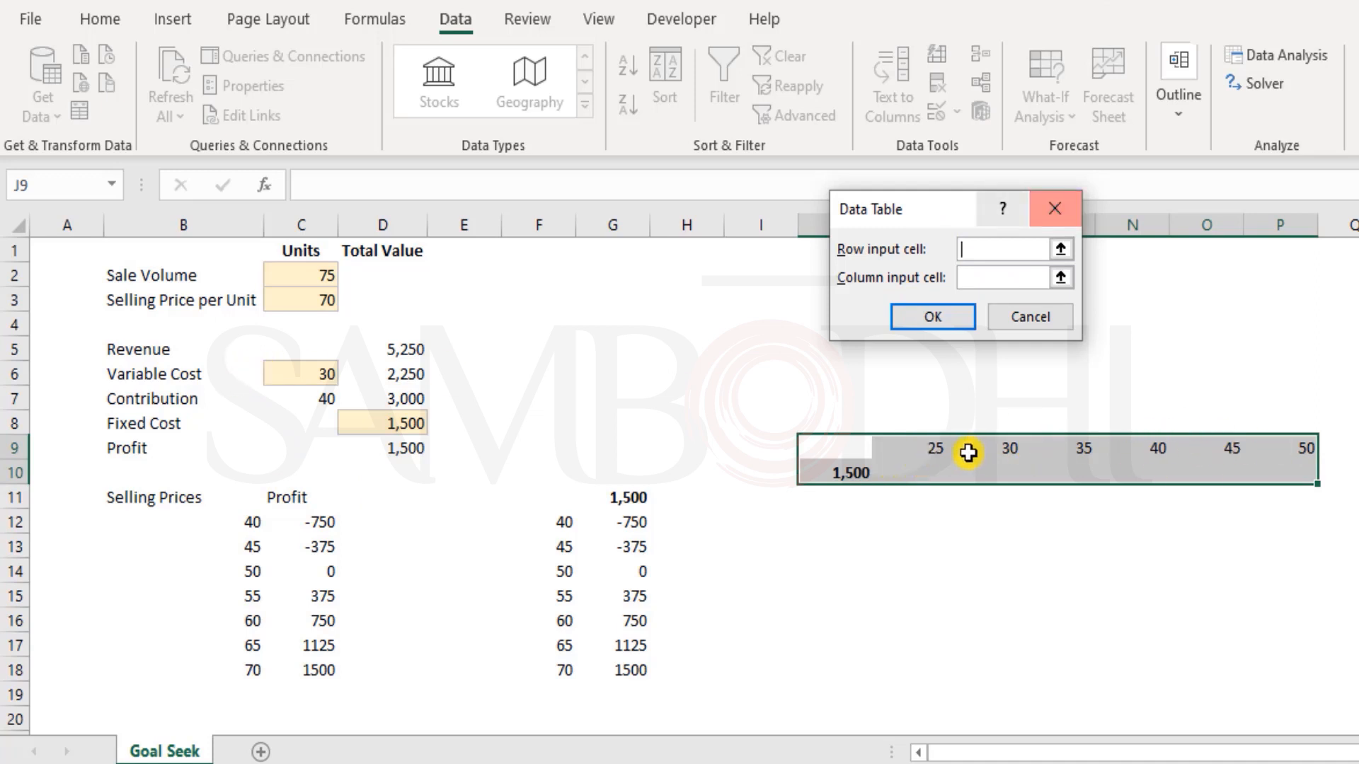
{"action": "left_click", "coordinate": [304, 373]}
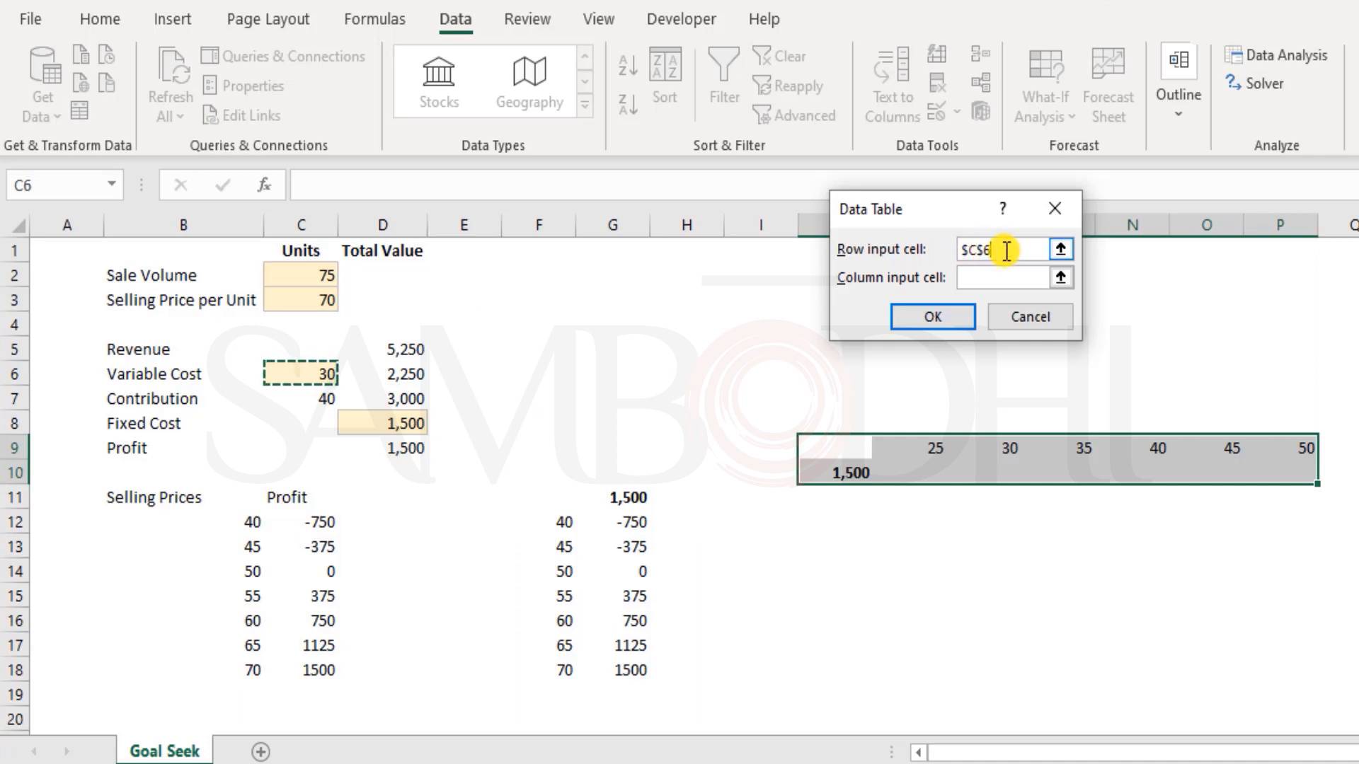
{"action": "left_click", "coordinate": [918, 310]}
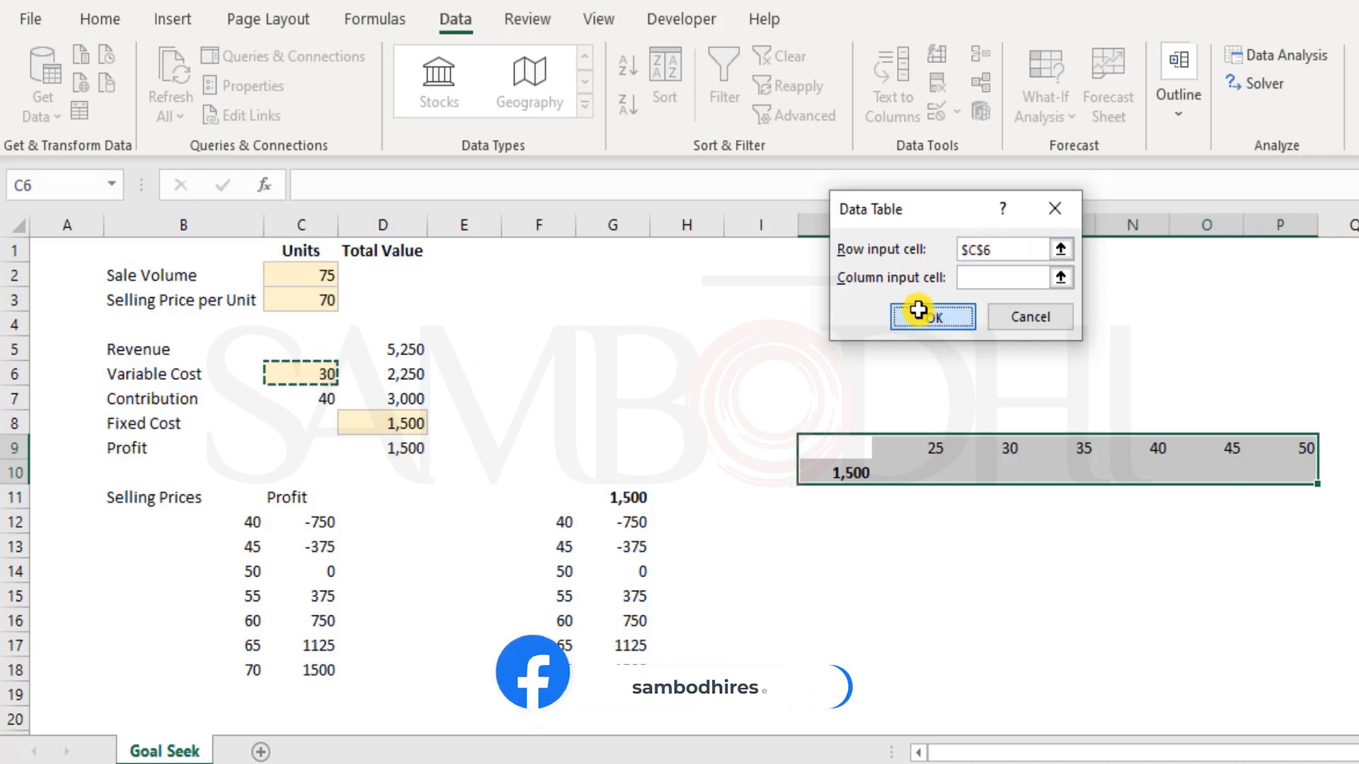
{"action": "left_click", "coordinate": [1154, 520]}
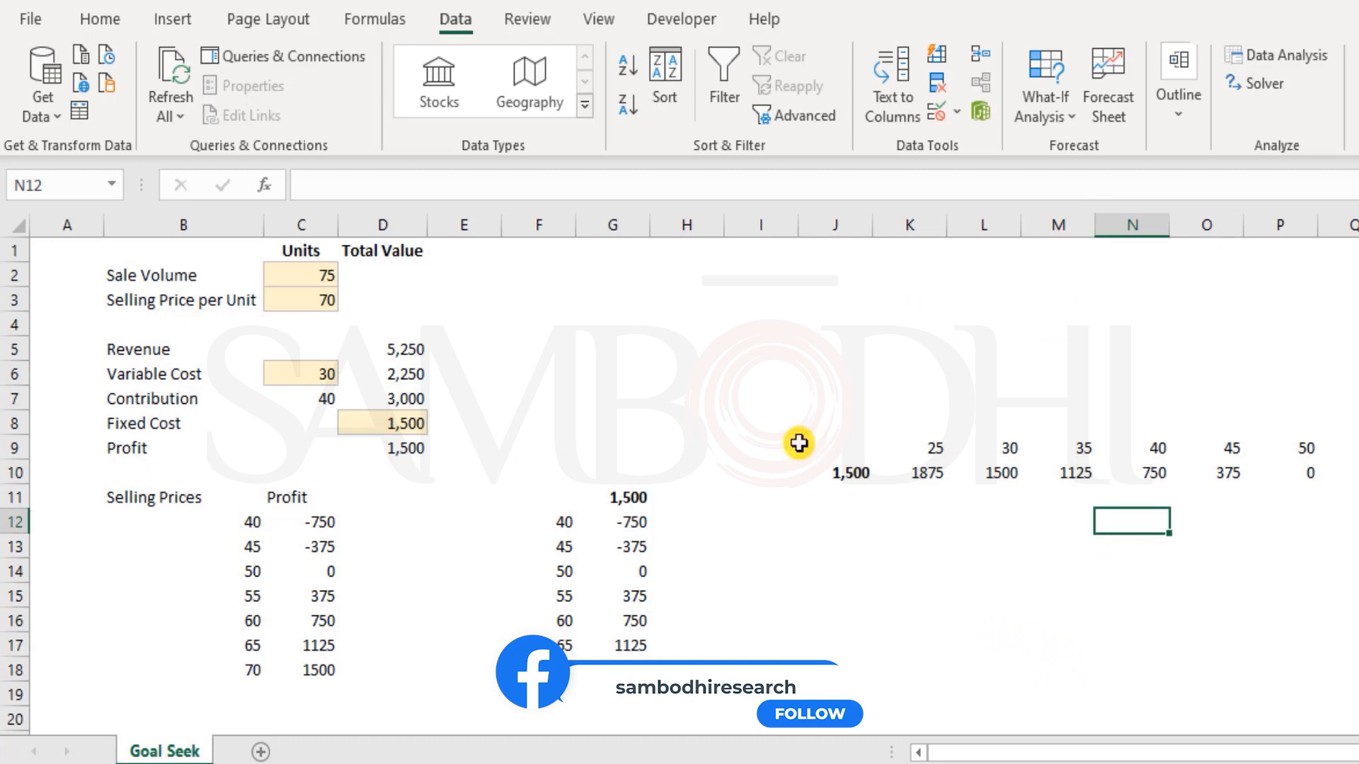
Step: Review the data table and the model's input cells, and set the variable cost in C6 to 50
{"action": "left_click_drag", "start_coordinate": [882, 449], "coordinate": [1310, 473]}
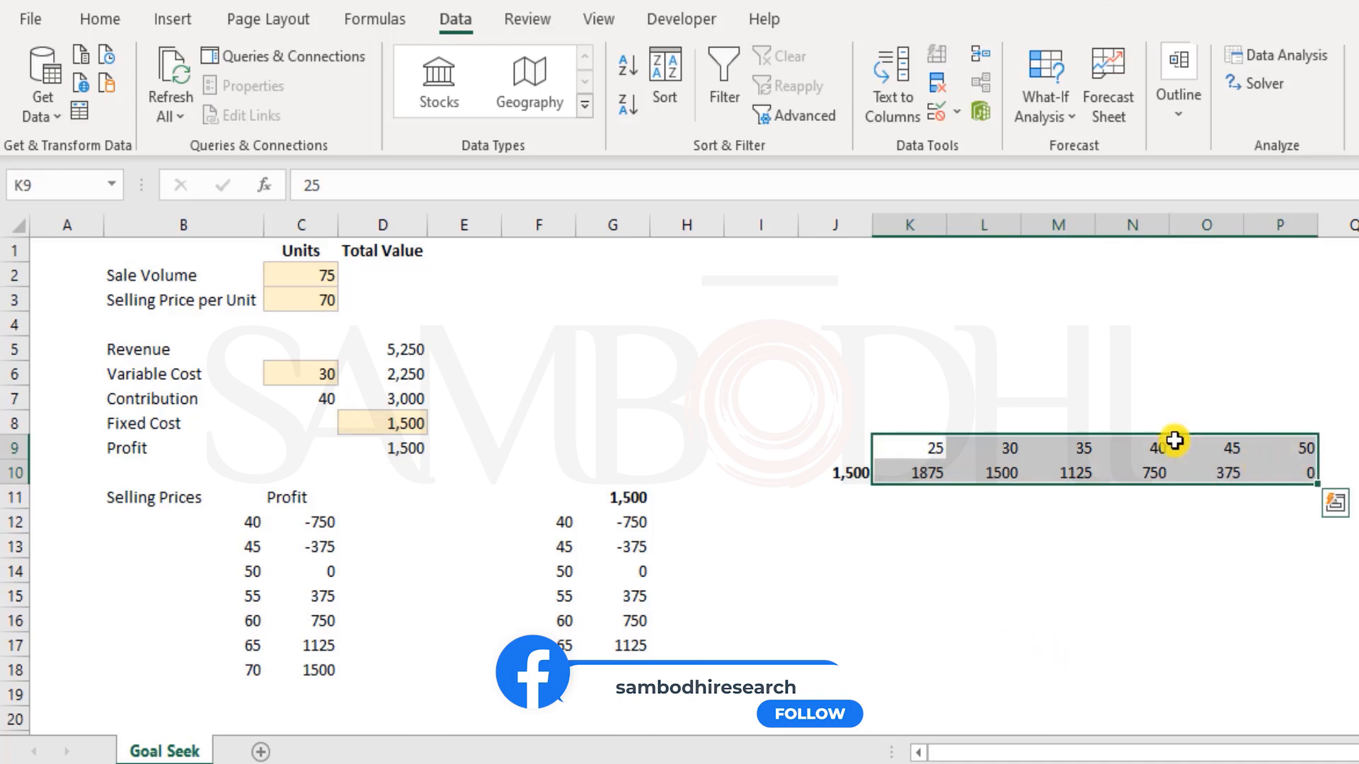
{"action": "left_click", "coordinate": [291, 300]}
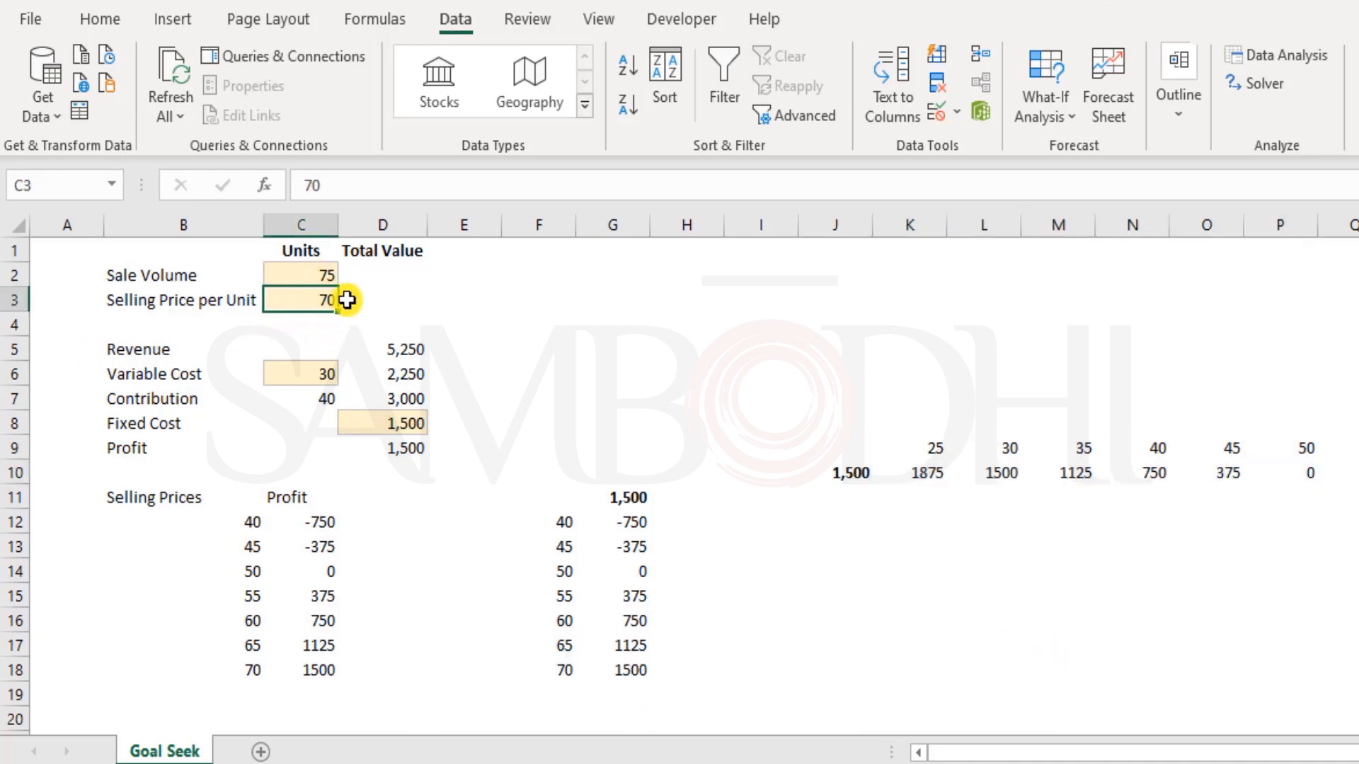
{"action": "left_click", "coordinate": [312, 277]}
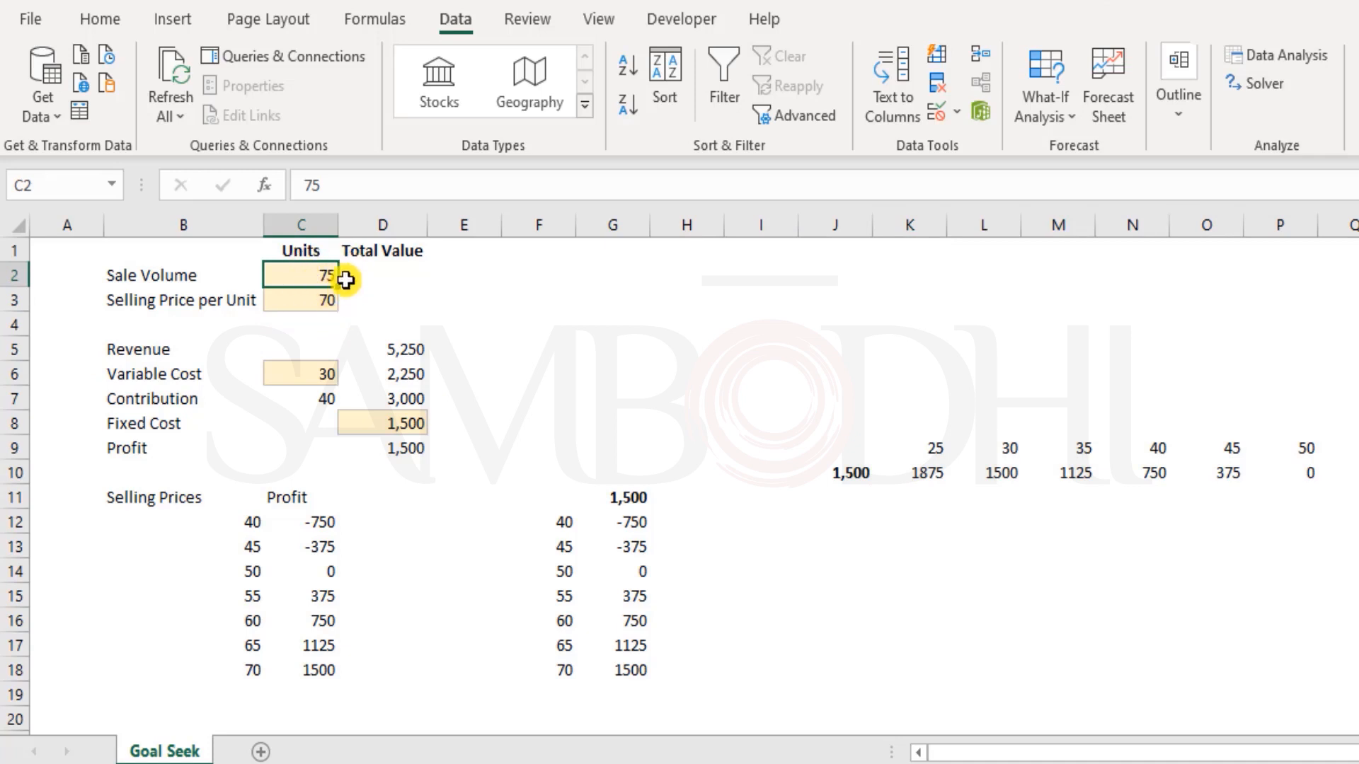
{"action": "left_click", "coordinate": [369, 418]}
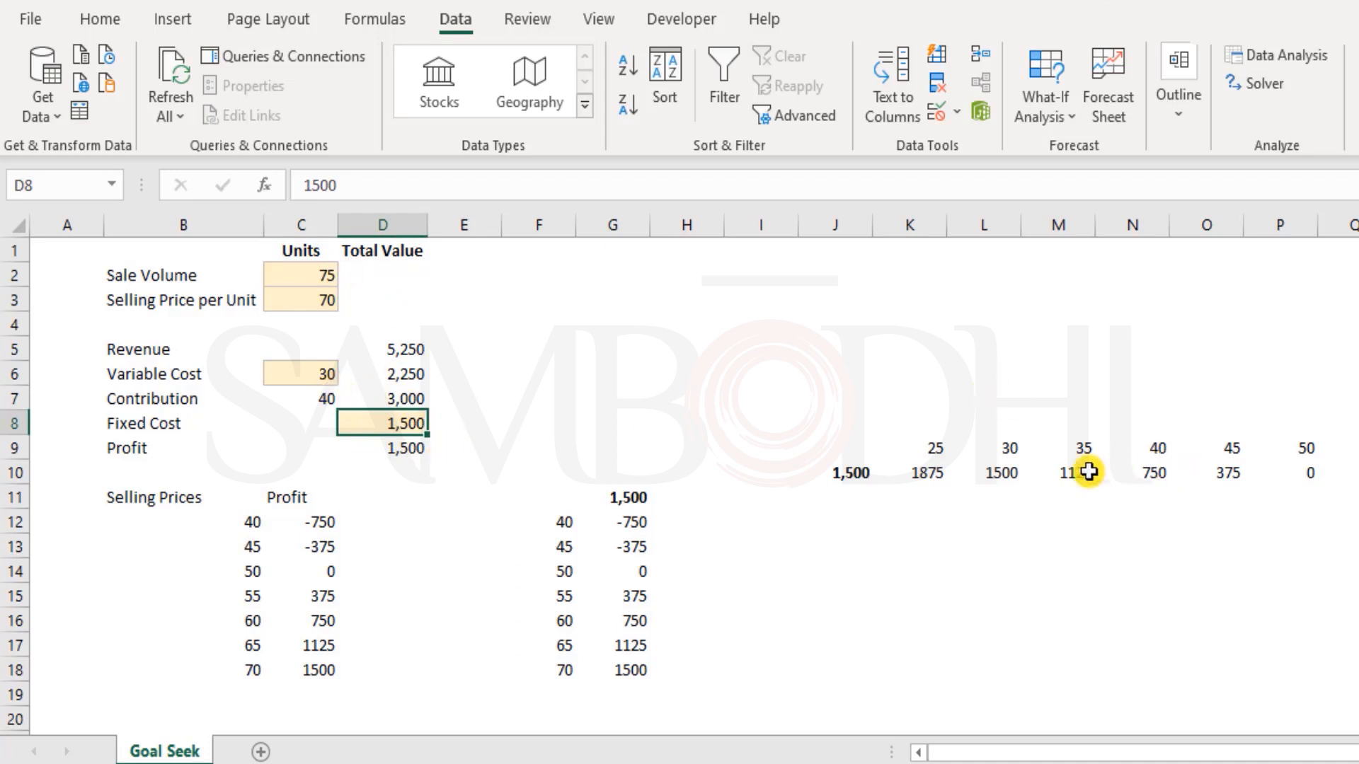
{"action": "left_click", "coordinate": [305, 378]}
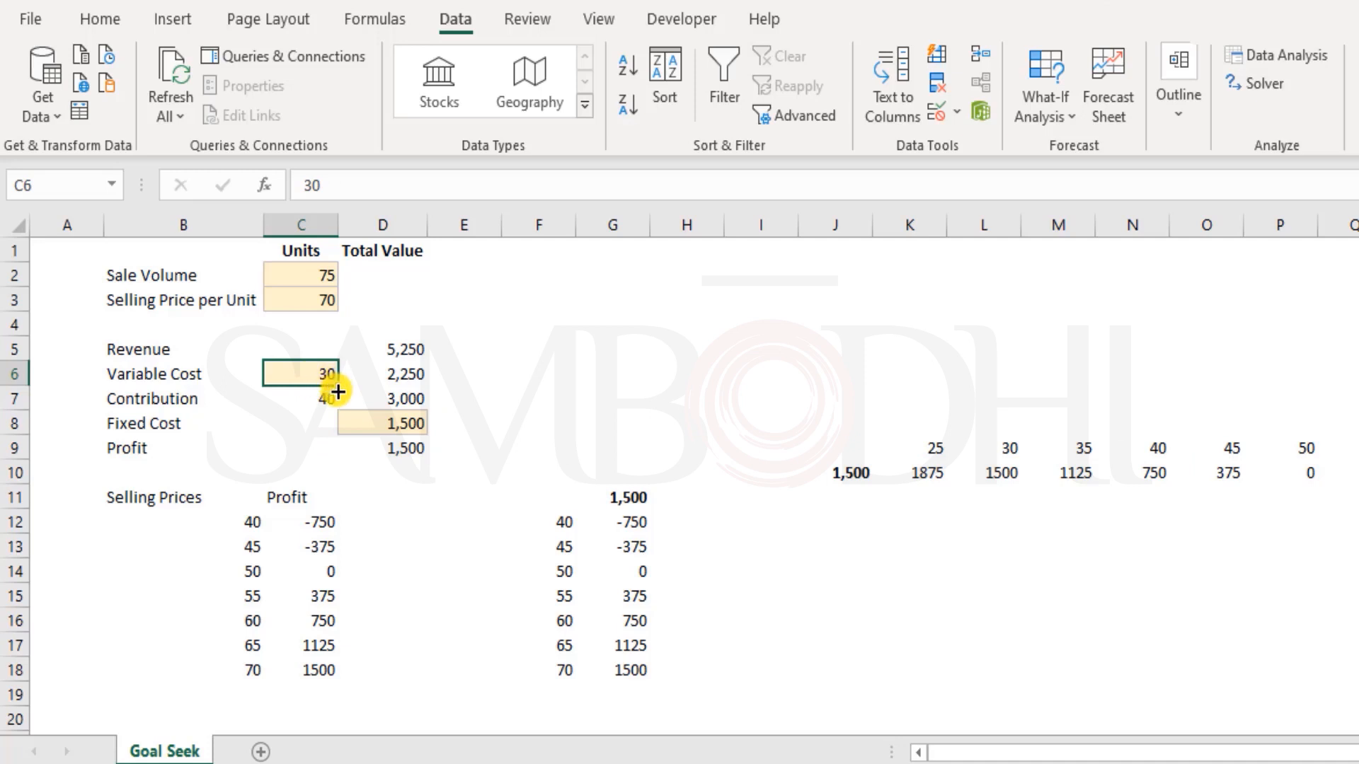
{"action": "type", "text": "50"}
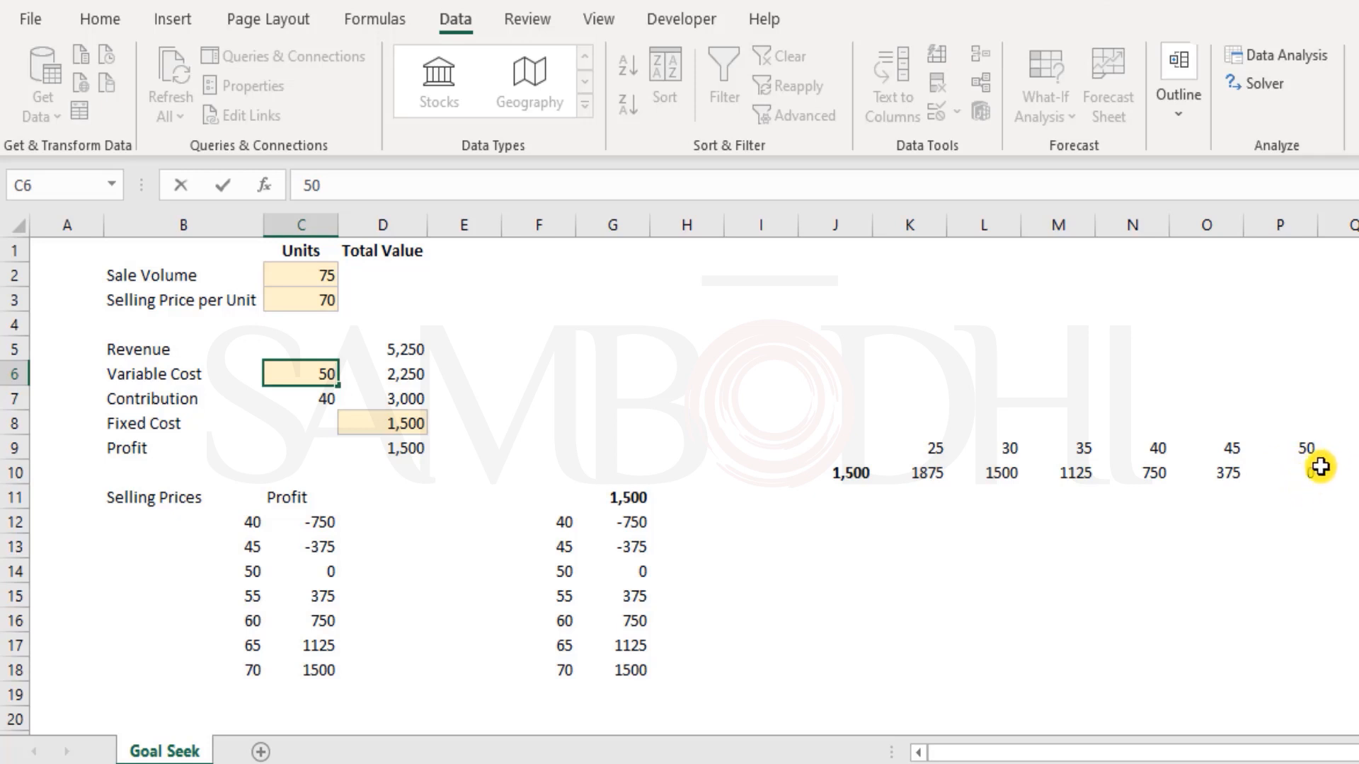
{"action": "key", "text": "Return"}
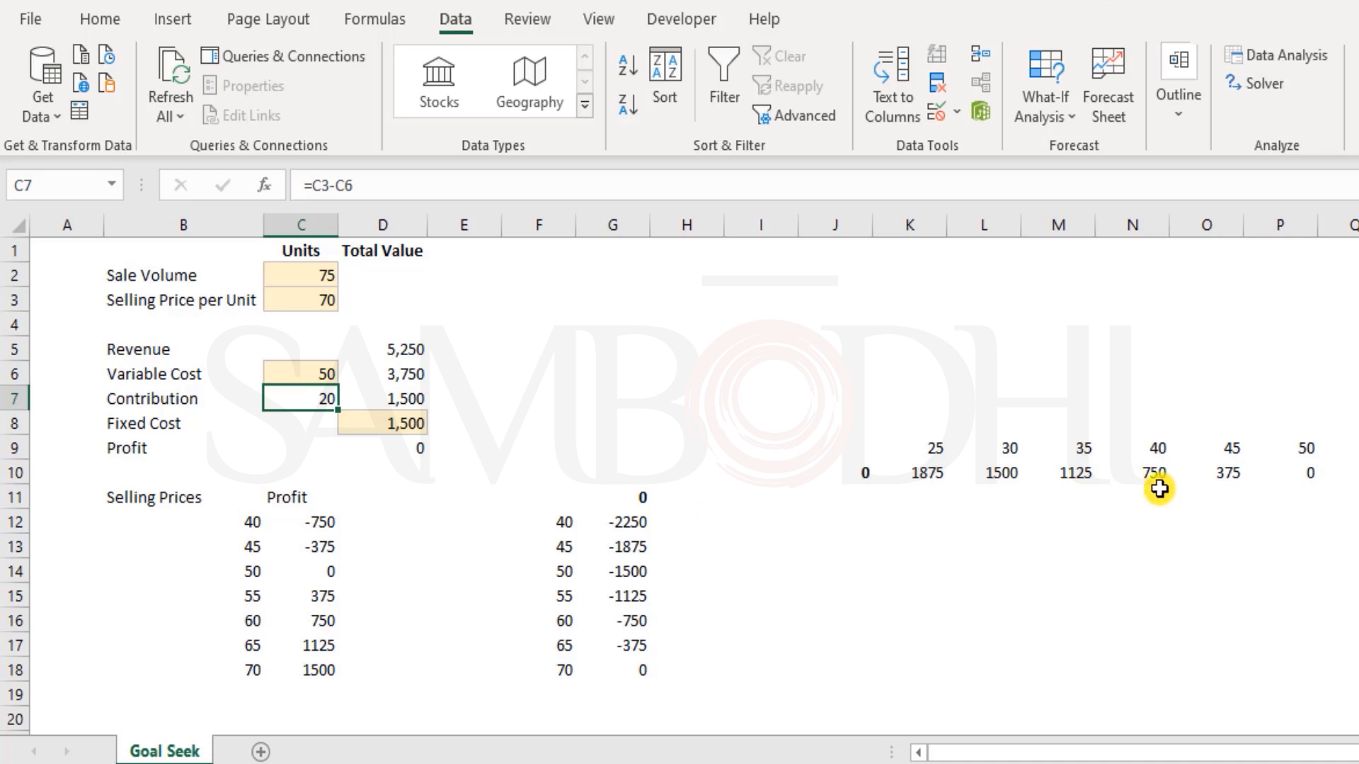
Step: Set the variable cost in C6 to 40 and check the linked profit cells J10 and G11 against D9
{"action": "left_click", "coordinate": [322, 372]}
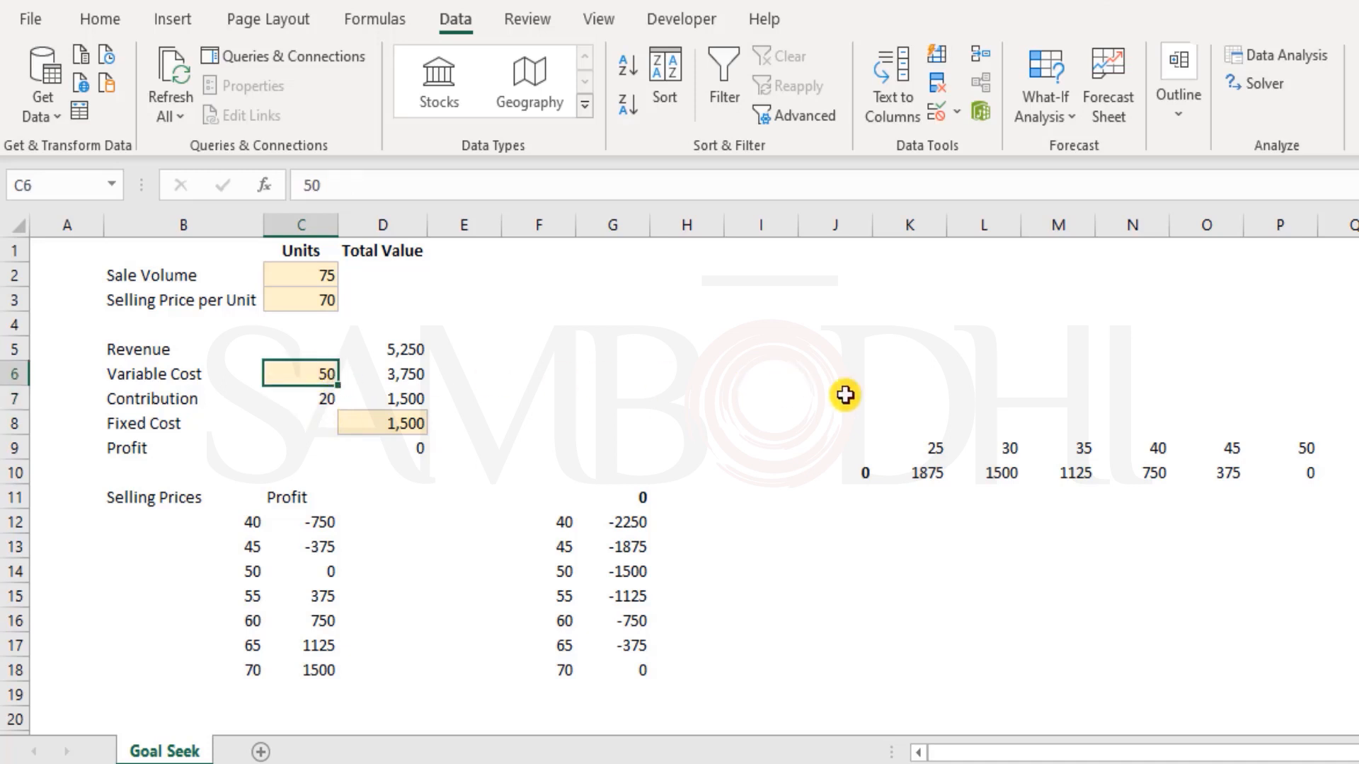
{"action": "type", "text": "40"}
{"action": "key", "text": "Return"}
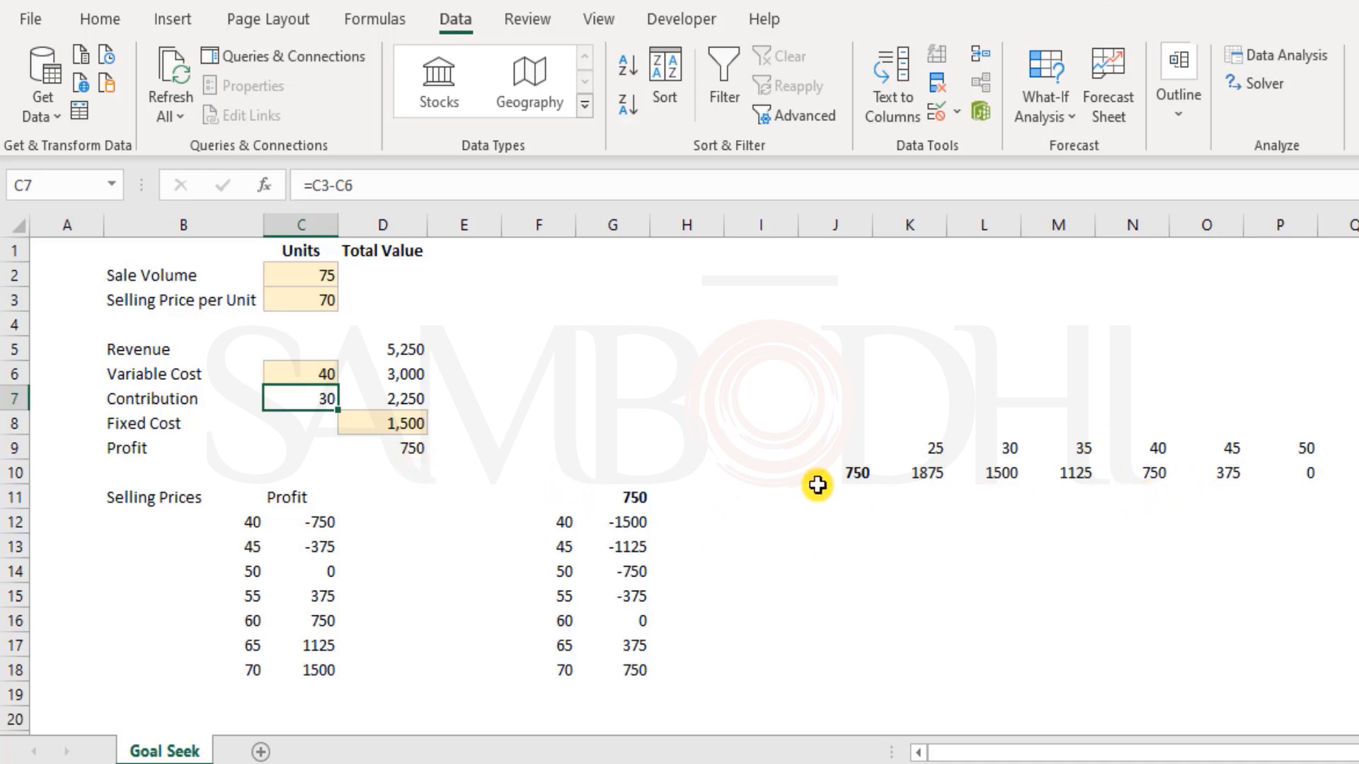
{"action": "left_click", "coordinate": [842, 474]}
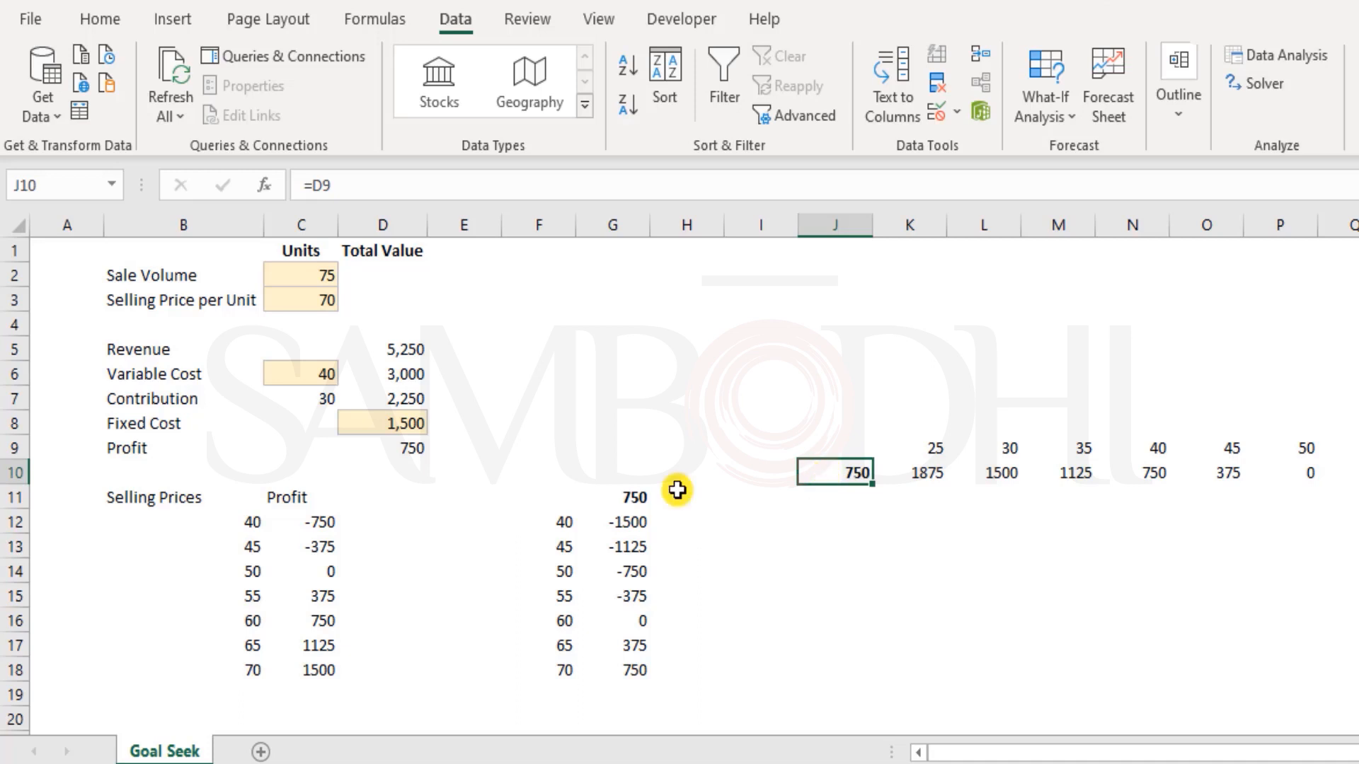
{"action": "left_click", "coordinate": [625, 495], "text": "ctrl"}
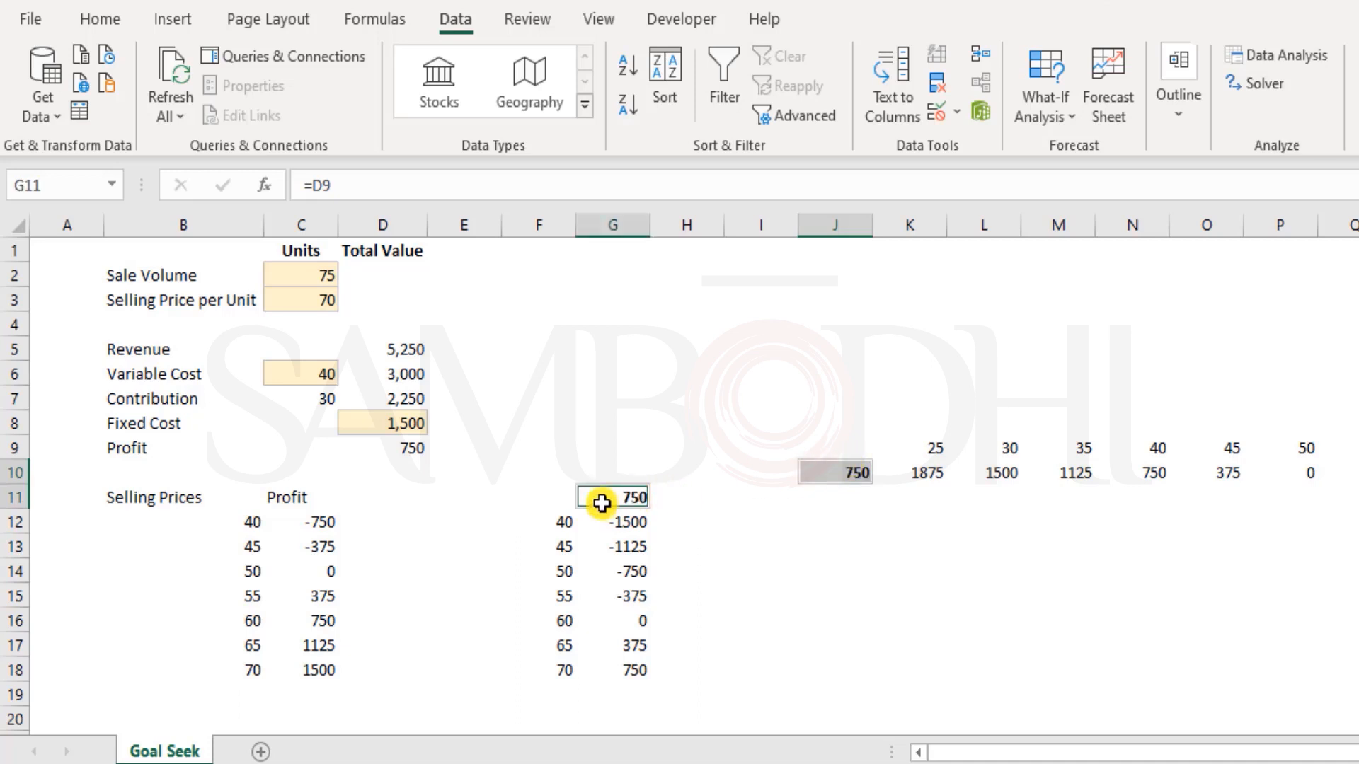
{"action": "left_click", "coordinate": [395, 448]}
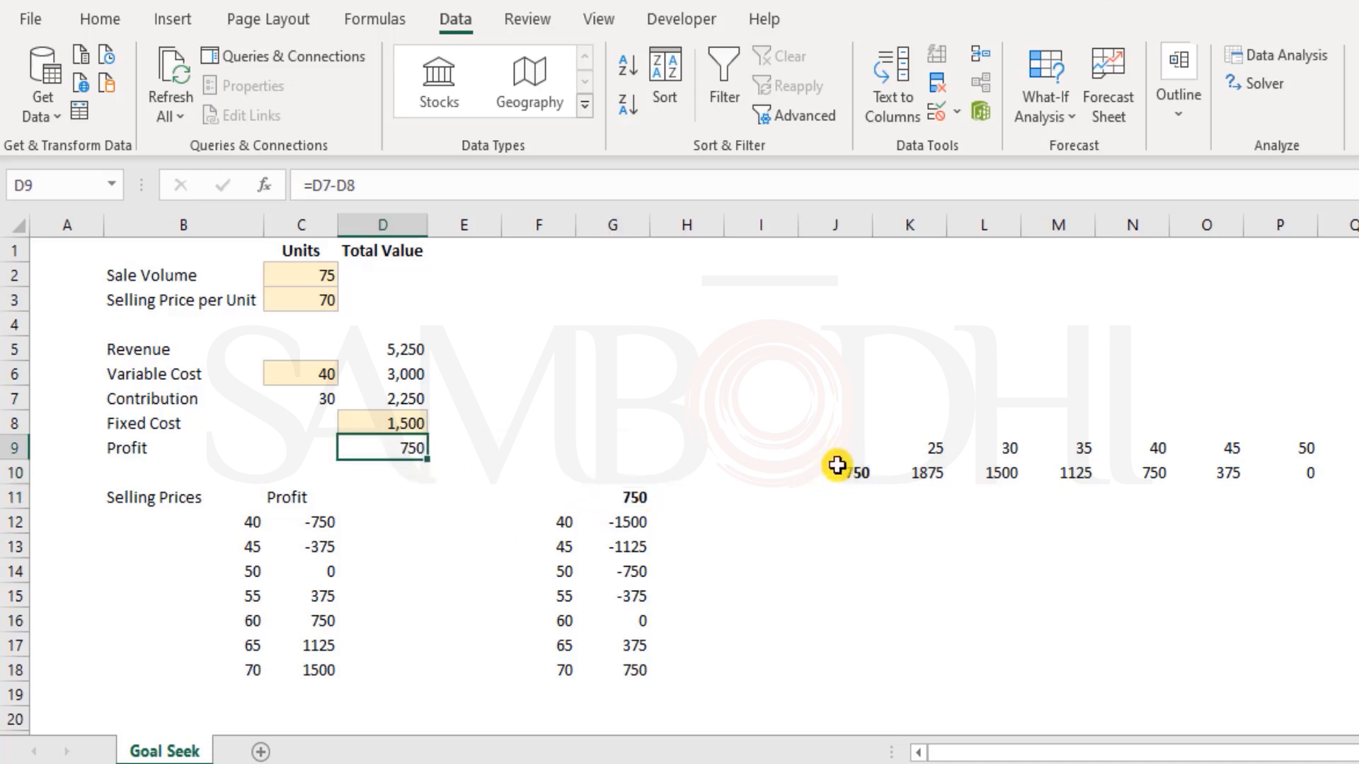
Step: Apply all borders to the variable cost table cells K9:P10
{"action": "left_click", "coordinate": [940, 457]}
{"action": "left_click_drag", "start_coordinate": [941, 463], "coordinate": [1289, 470]}
{"action": "left_click_drag", "start_coordinate": [906, 446], "coordinate": [1282, 464]}
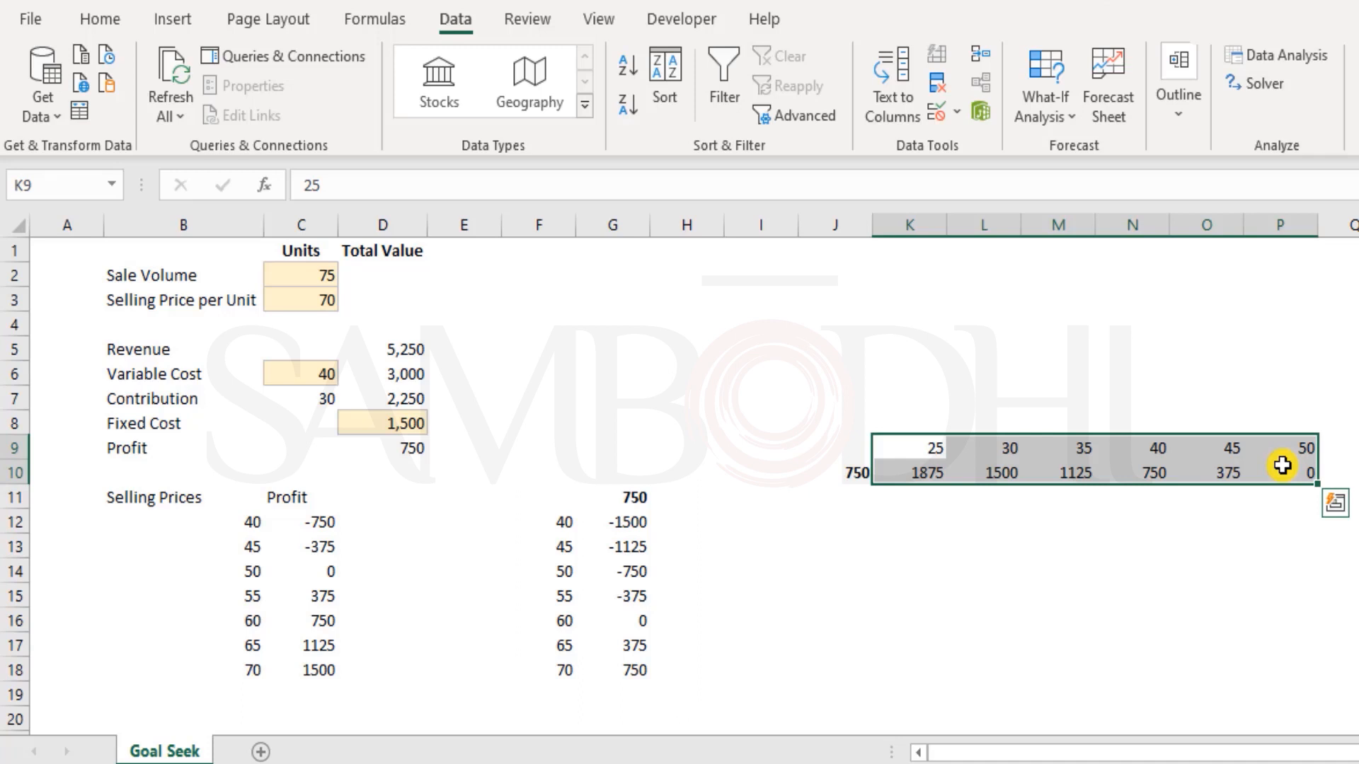
{"action": "left_click", "coordinate": [101, 22]}
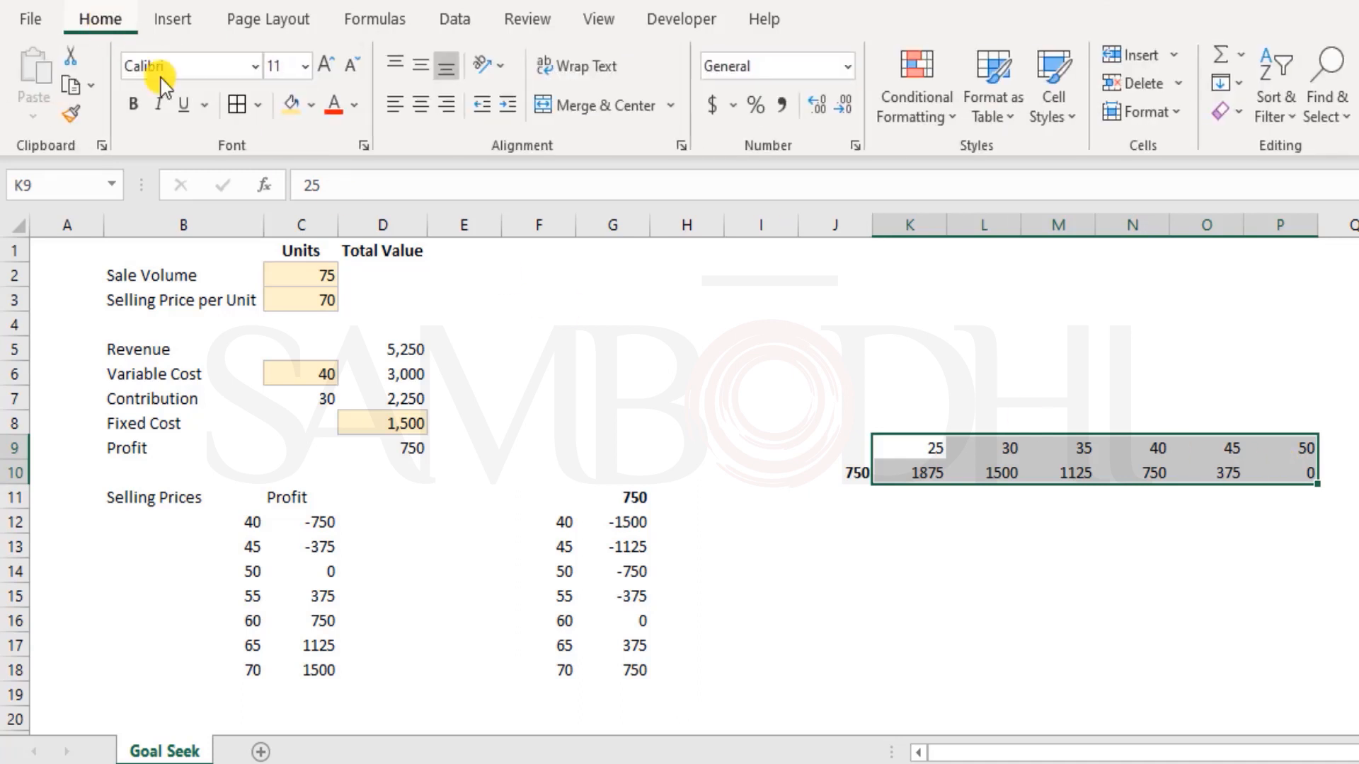
{"action": "left_click", "coordinate": [256, 106]}
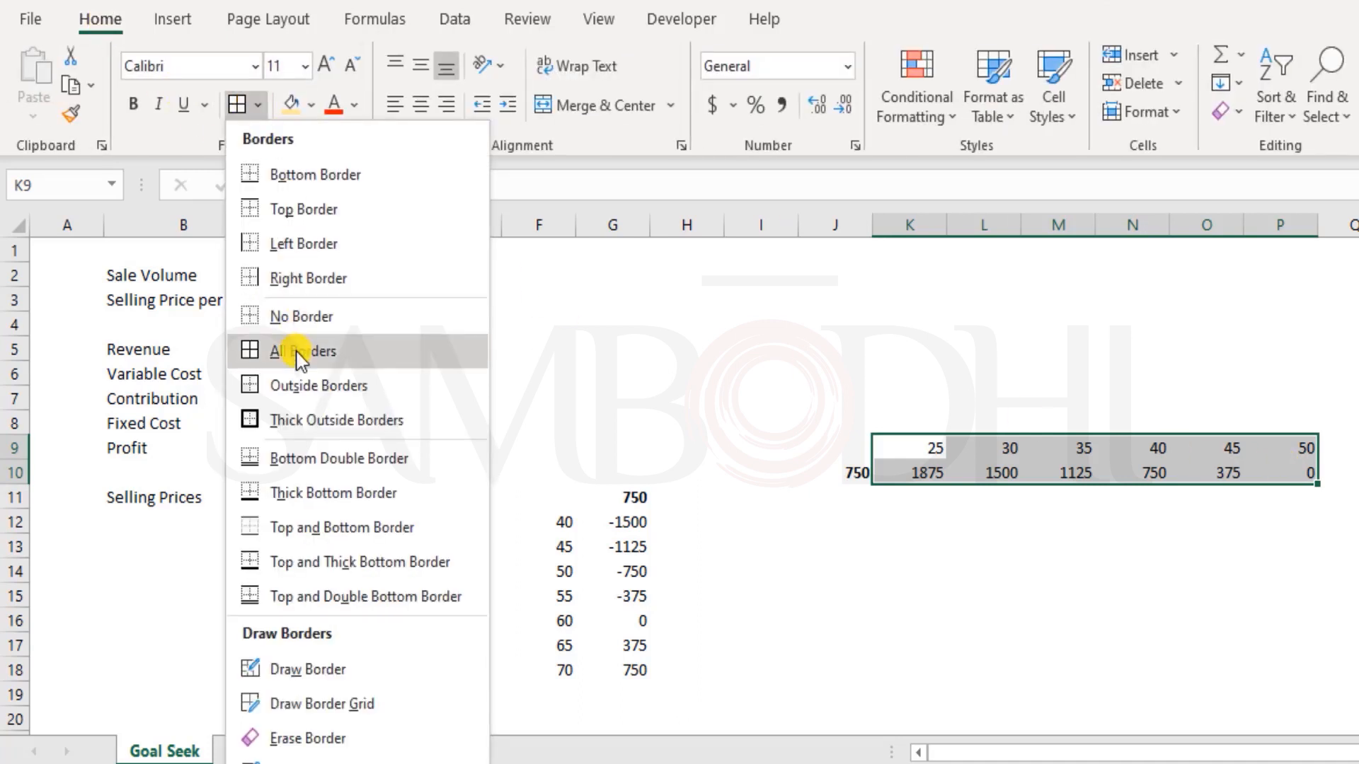
{"action": "left_click", "coordinate": [274, 349]}
Step: Format the variable costs in K9:P9 with a light blue fill, bold text and centred alignment
{"action": "left_click_drag", "start_coordinate": [910, 445], "coordinate": [1285, 441]}
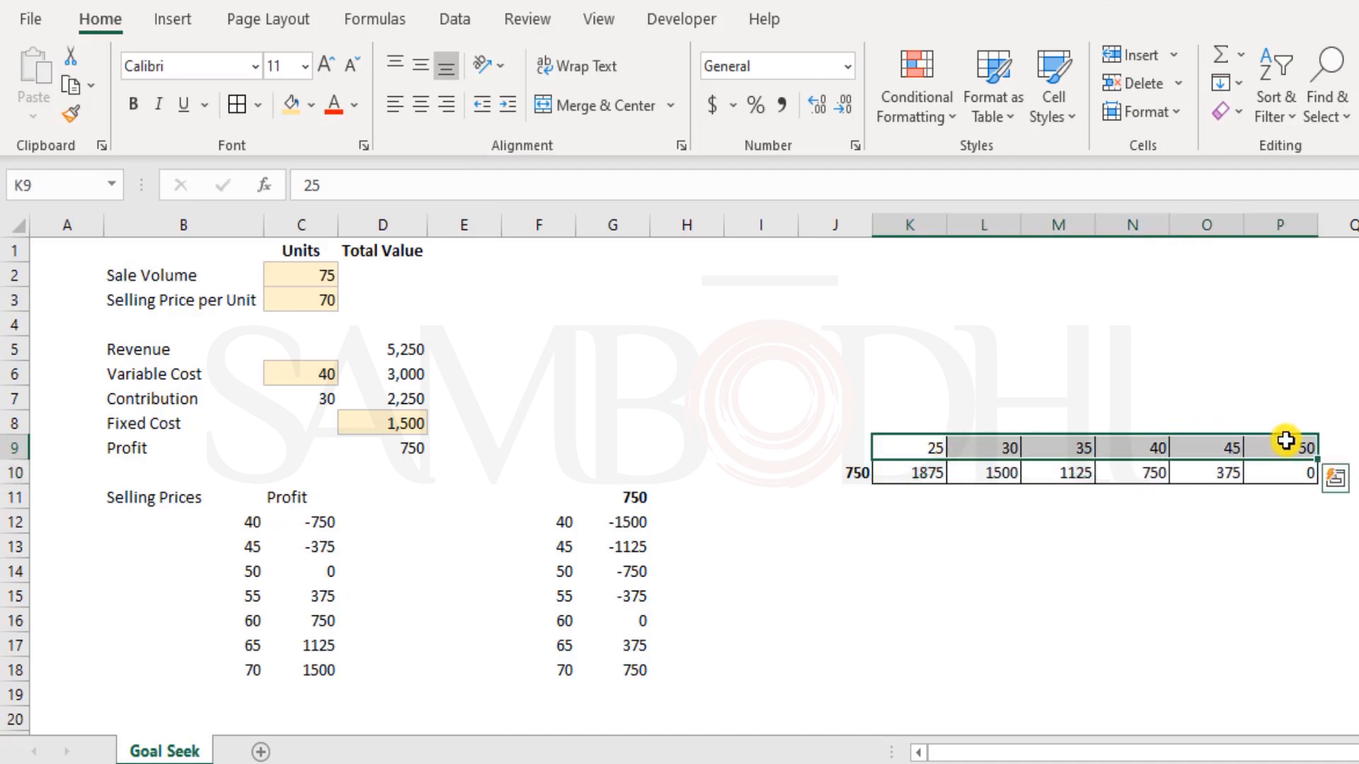
{"action": "left_click", "coordinate": [312, 105]}
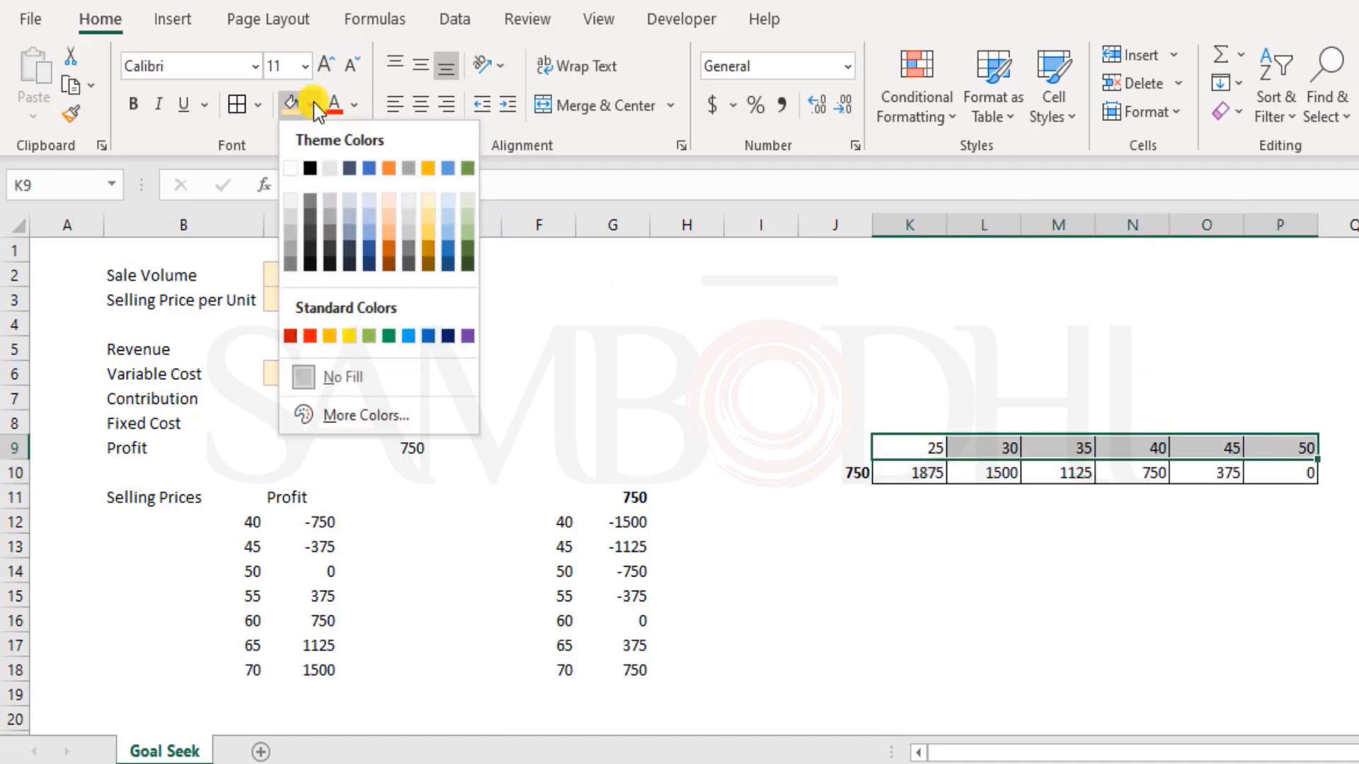
{"action": "left_click", "coordinate": [448, 220]}
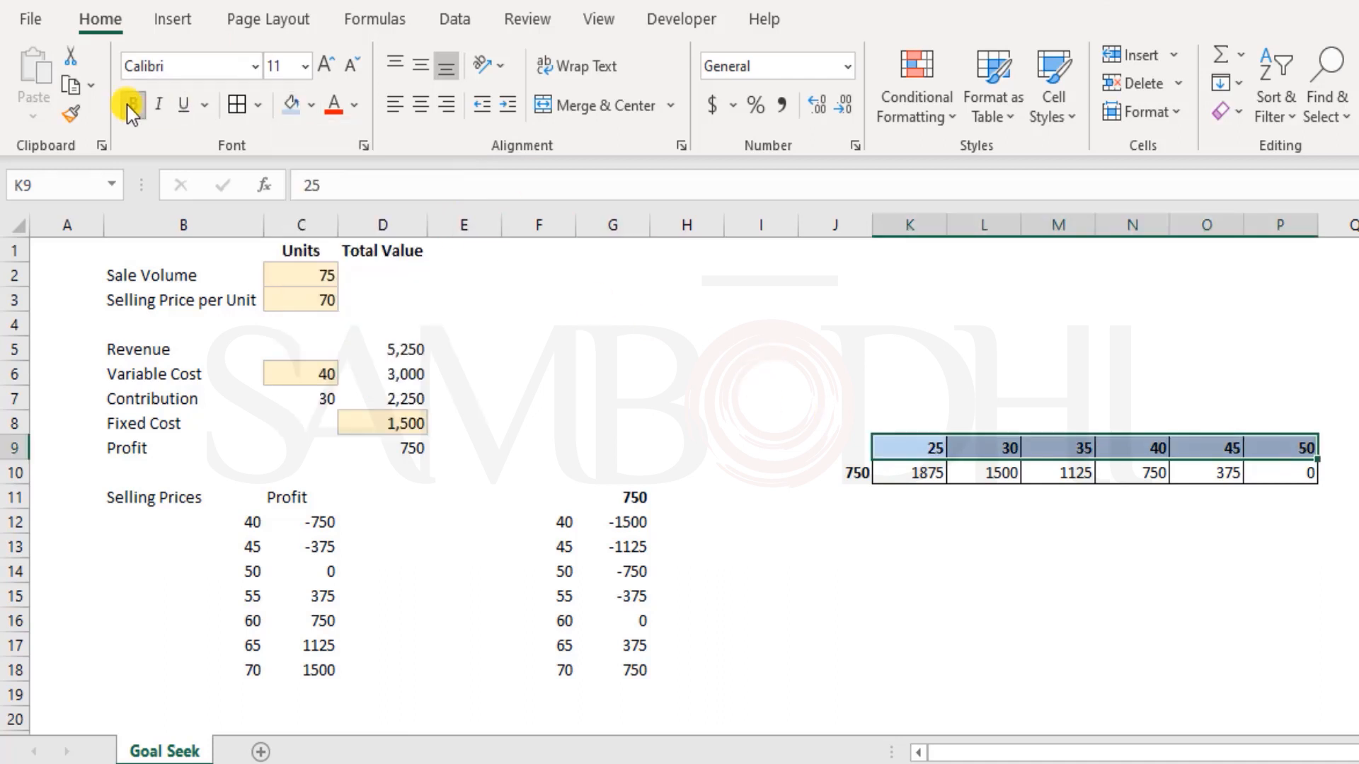
{"action": "left_click", "coordinate": [934, 547]}
{"action": "left_click_drag", "start_coordinate": [909, 448], "coordinate": [1267, 448]}
{"action": "left_click", "coordinate": [420, 105]}
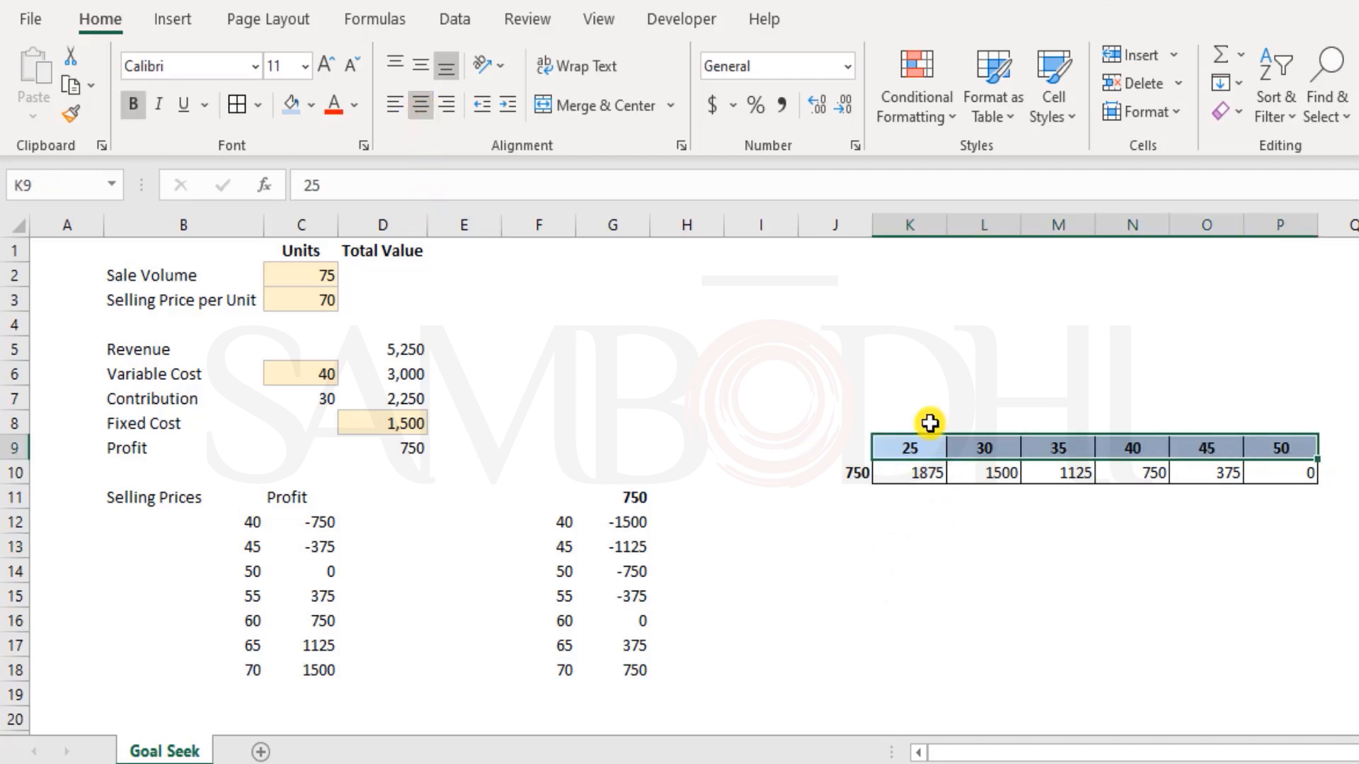
Step: Enter the label "Change in Variable Cost" in M8 above the row of variable costs
{"action": "left_click", "coordinate": [1039, 420]}
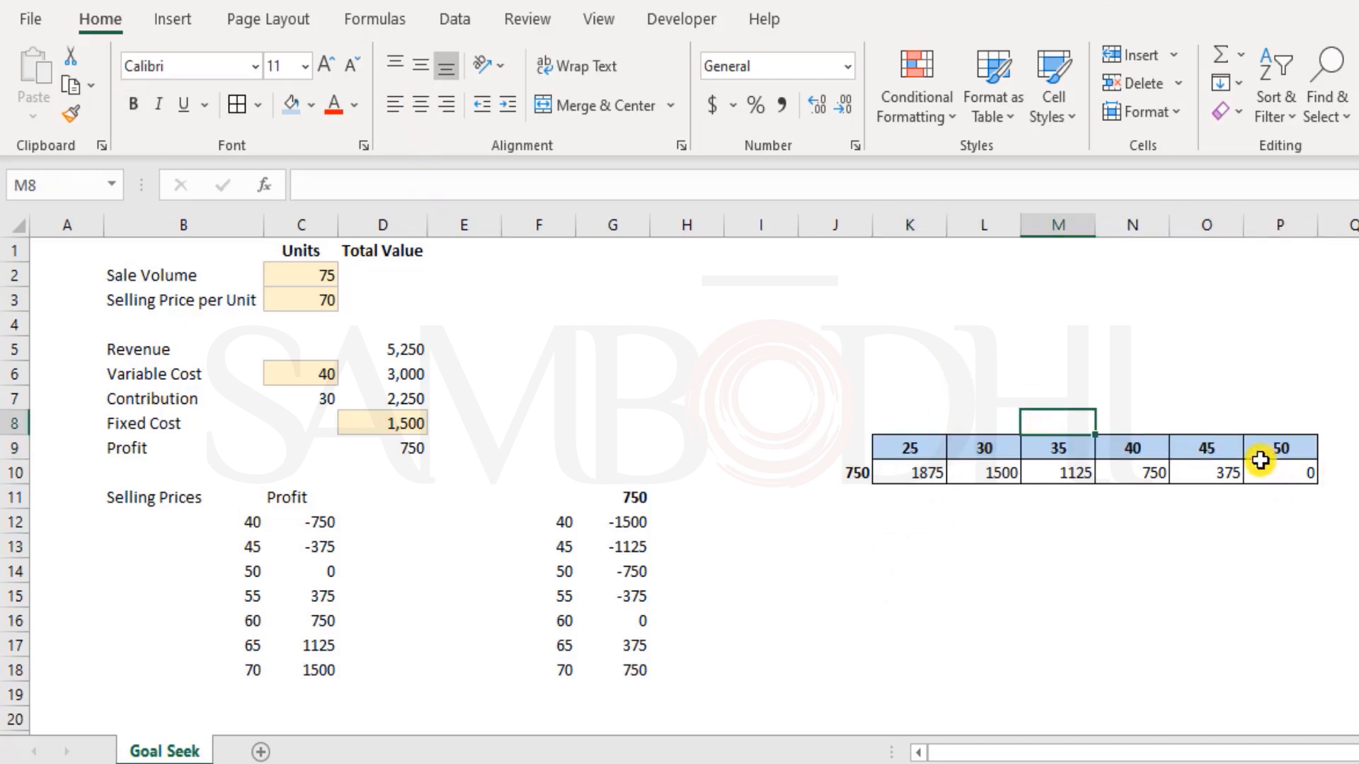
{"action": "type", "text": "Change in Var"}
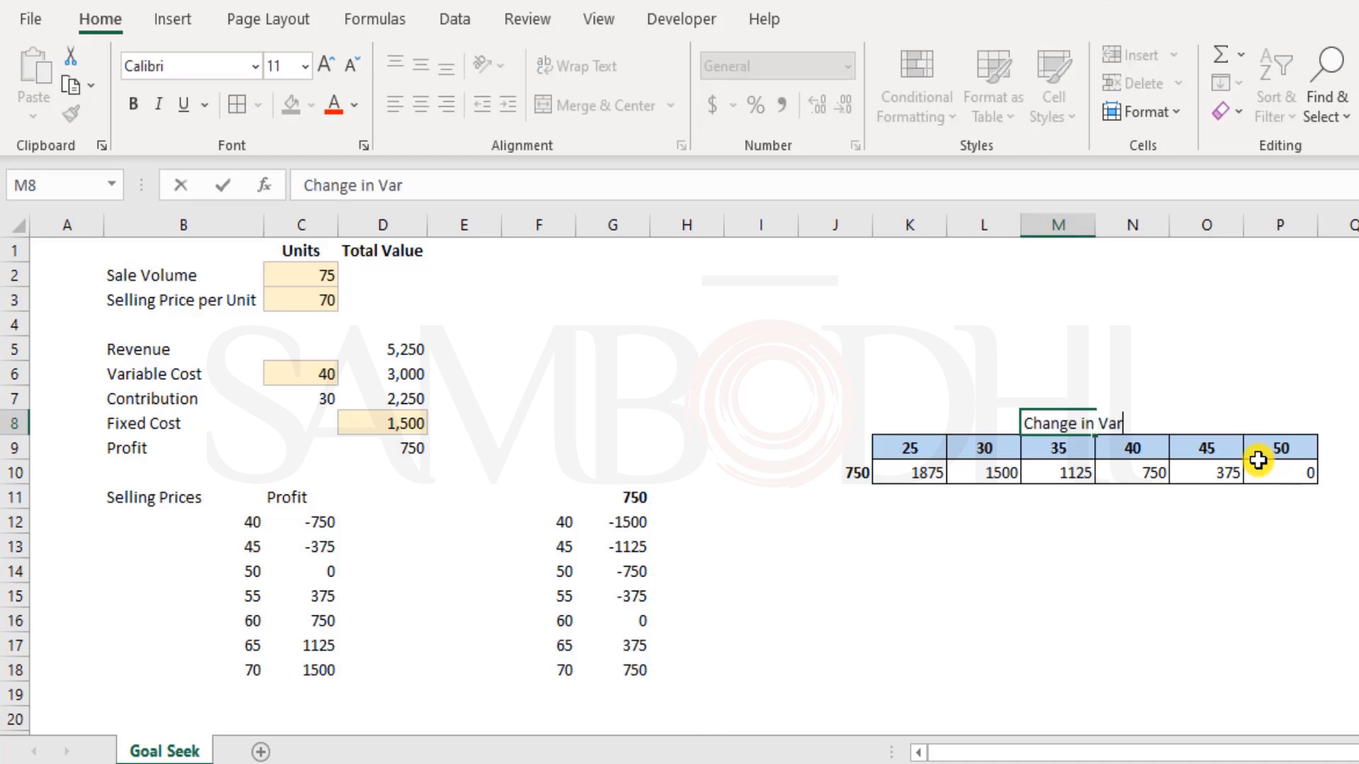
{"action": "type", "text": "iable Cos"}
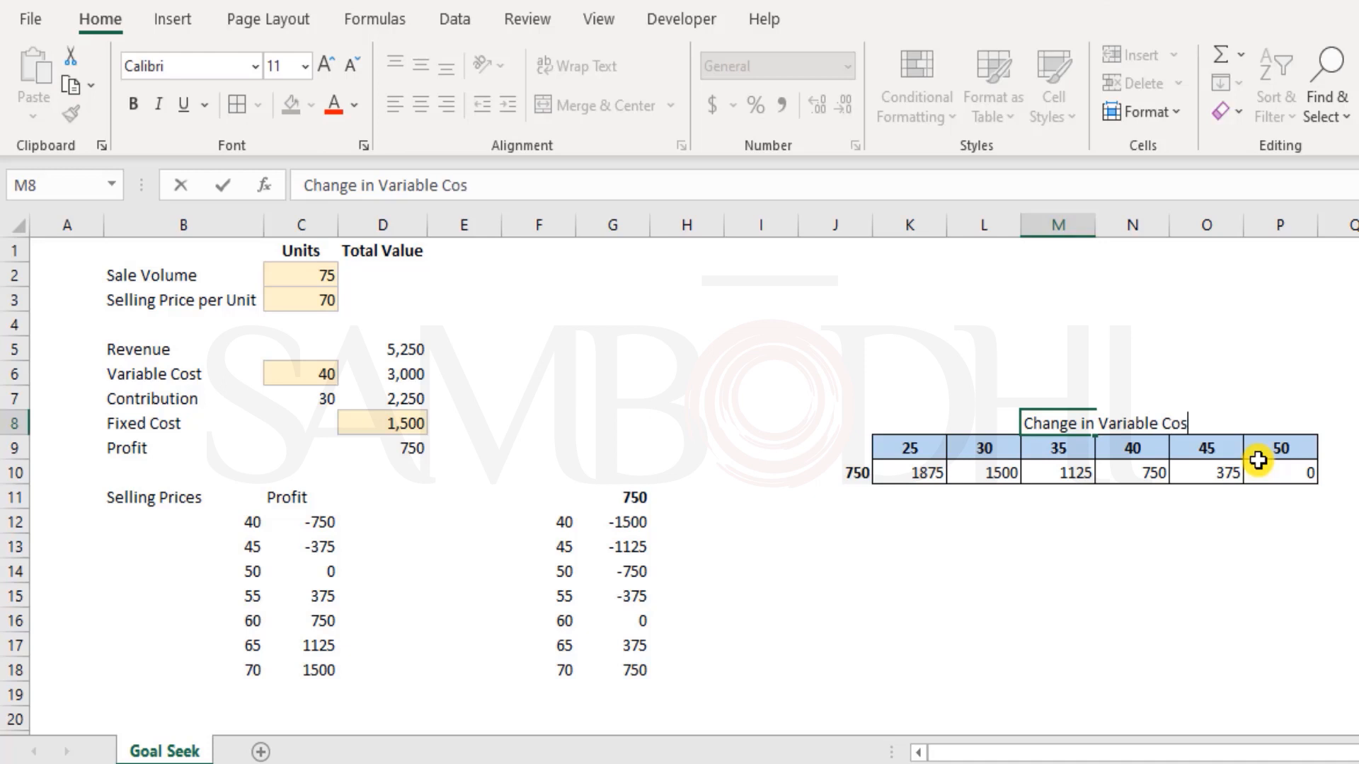
{"action": "type", "text": "t"}
{"action": "key", "text": "Return"}
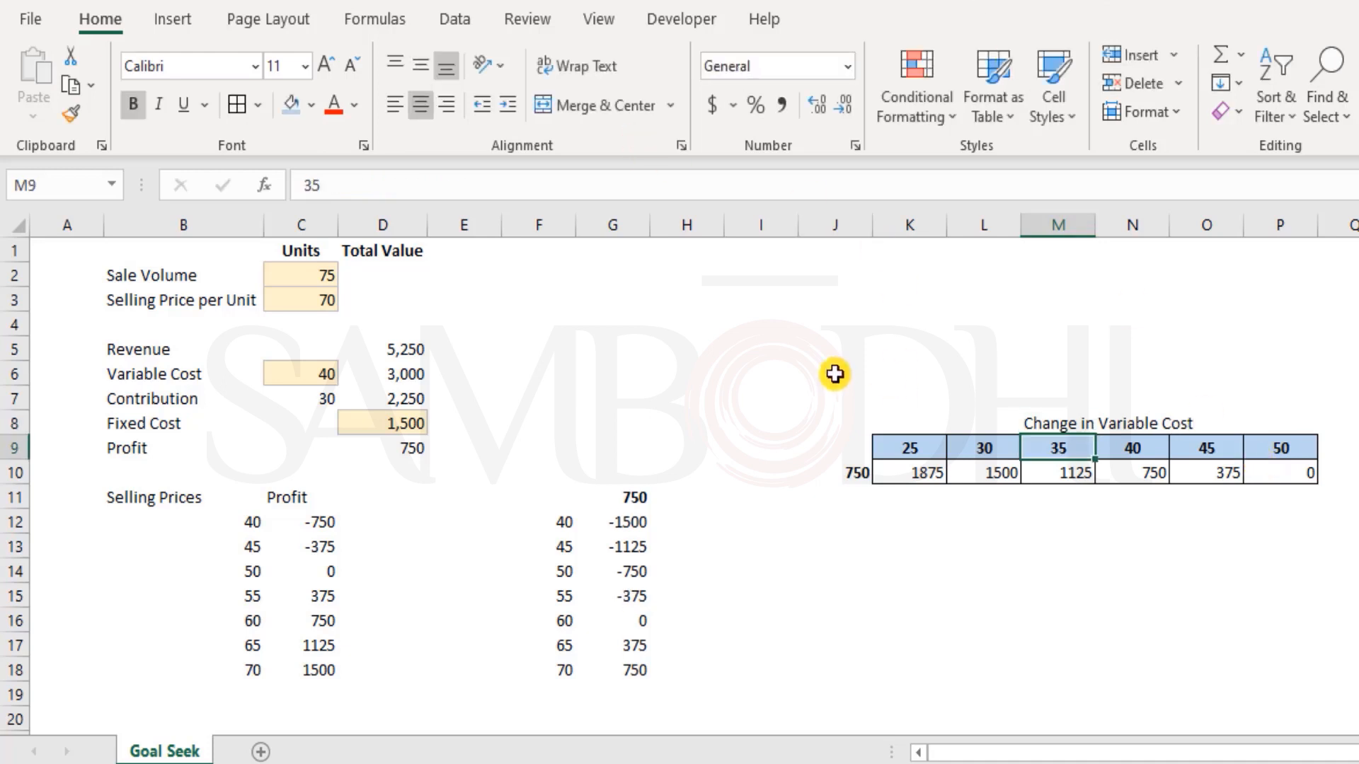
Step: Enter the title "Impact of Change in Variable Cost on Profits" in J6
{"action": "left_click", "coordinate": [838, 373]}
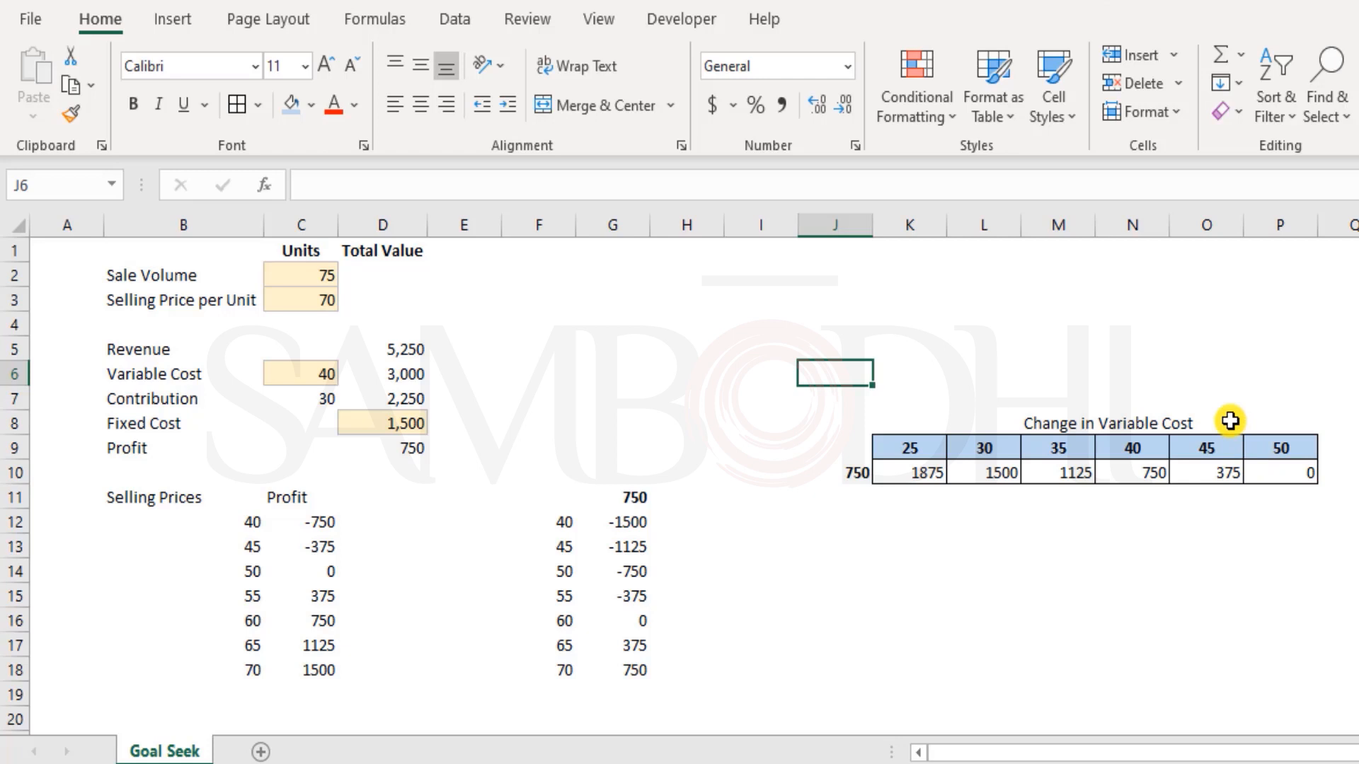
{"action": "type", "text": "I"}
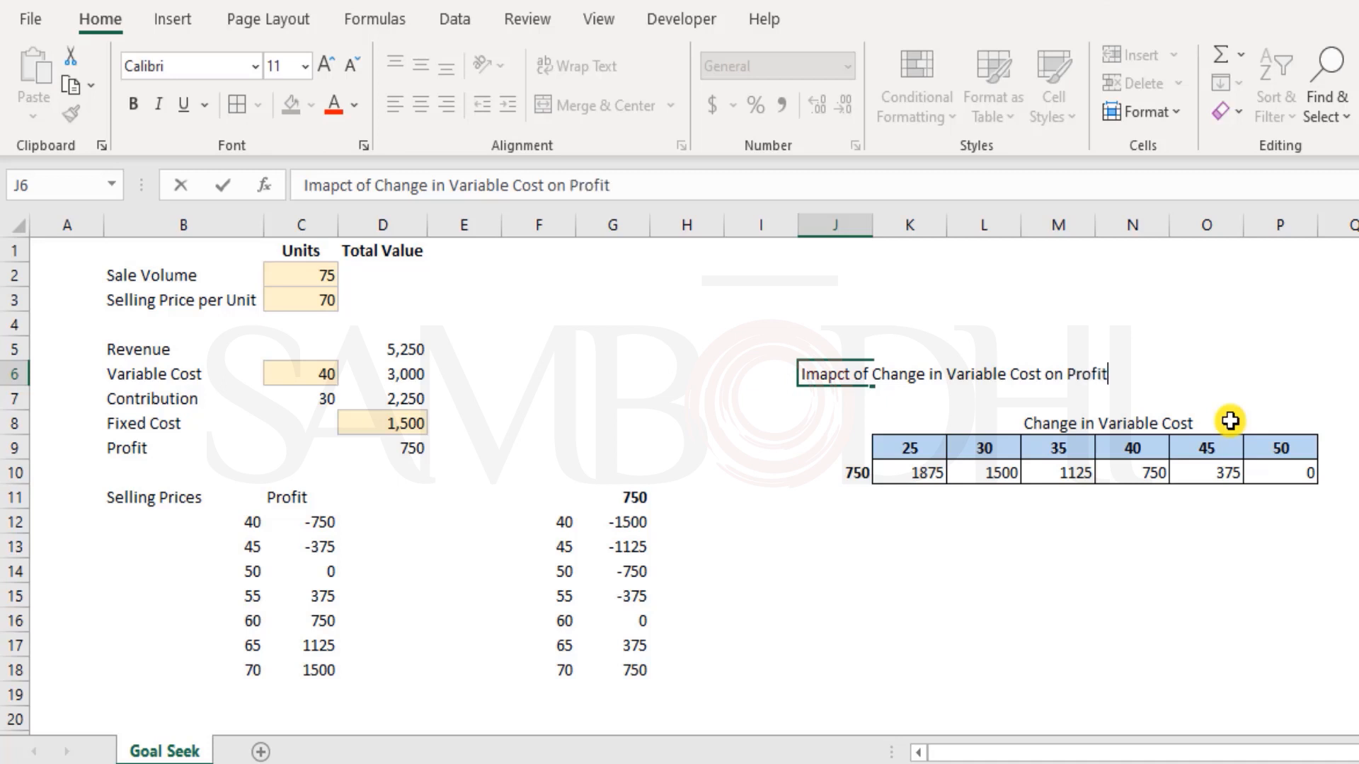
{"action": "type", "text": "s"}
{"action": "key", "text": "Return"}
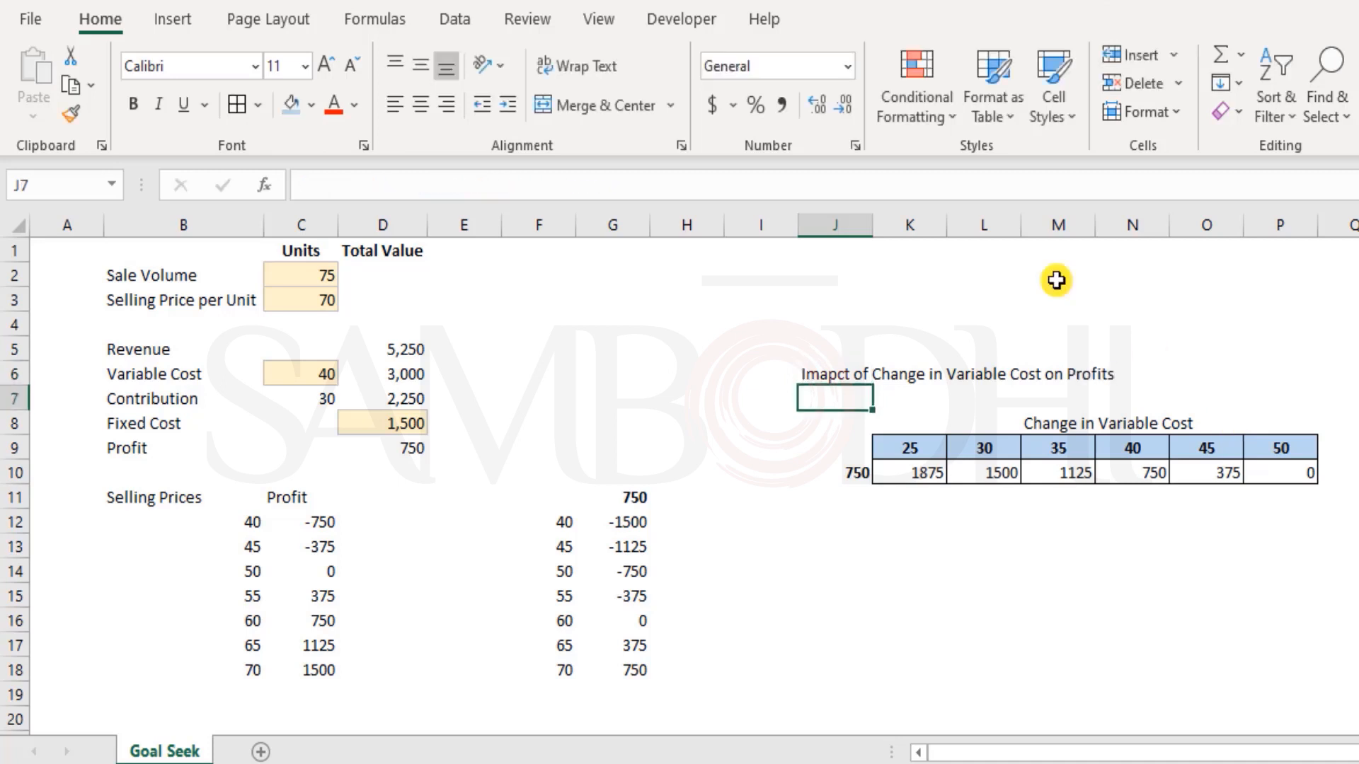
{"action": "left_click", "coordinate": [826, 373]}
{"action": "double_click", "coordinate": [826, 374]}
{"action": "key", "text": "BackSpace"}
{"action": "type", "text": "a"}
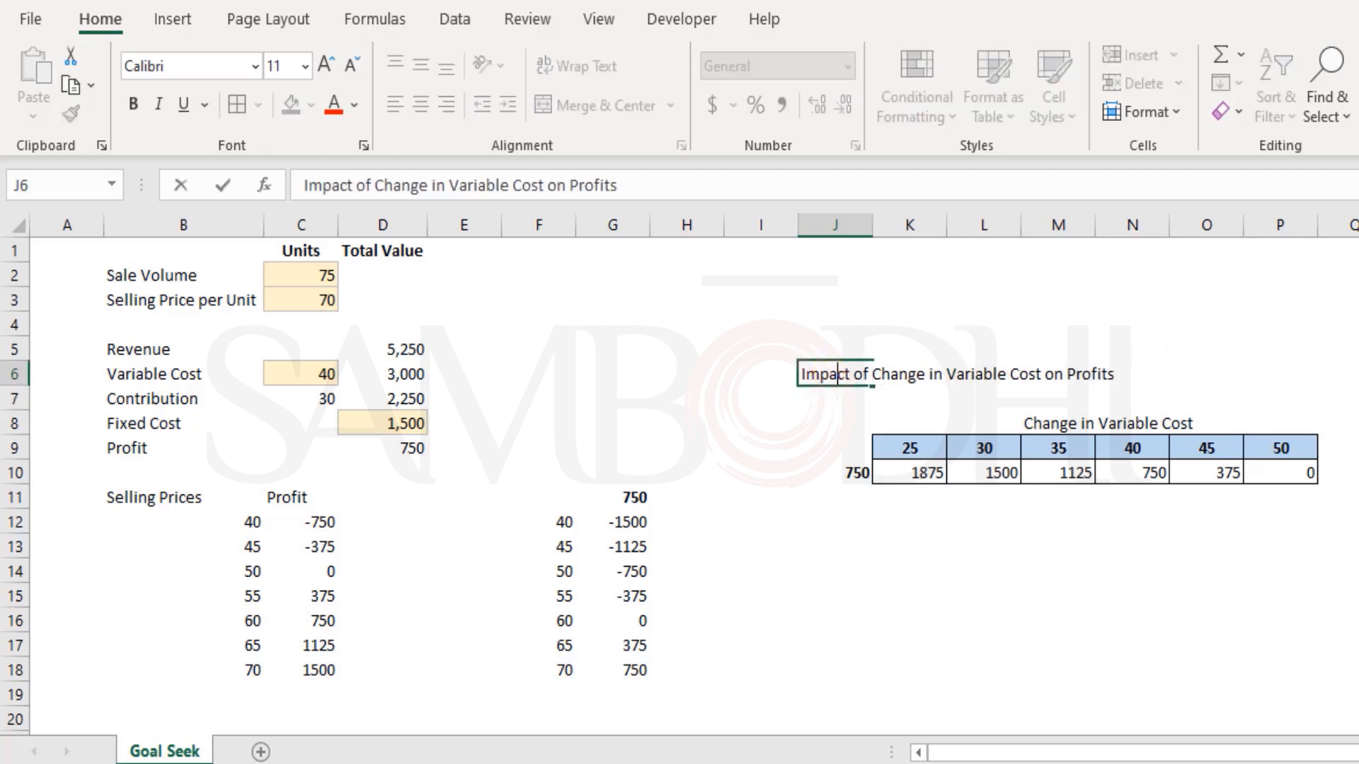
{"action": "key", "text": "Return"}
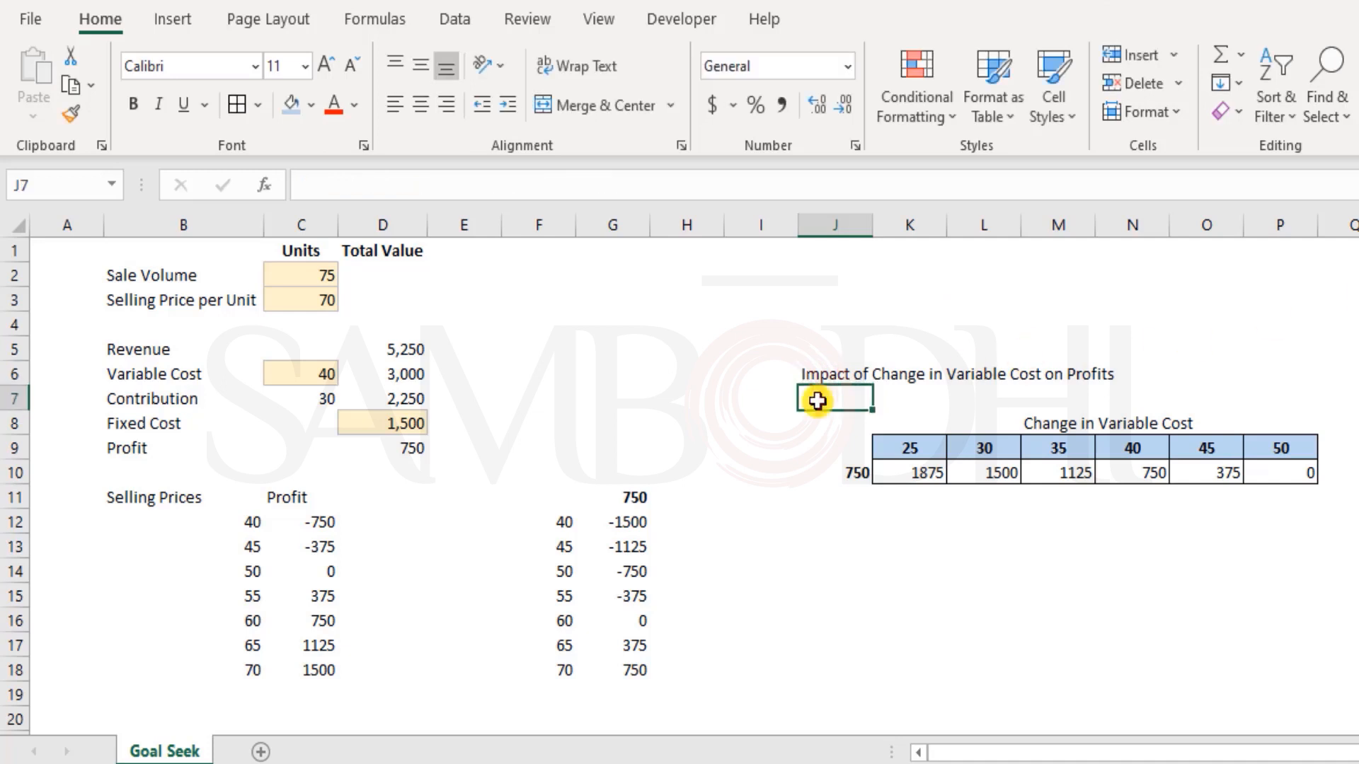
Step: Copy the title in J6 to F10 above the selling price data table
{"action": "left_click", "coordinate": [819, 373]}
{"action": "key", "text": "ctrl+c"}
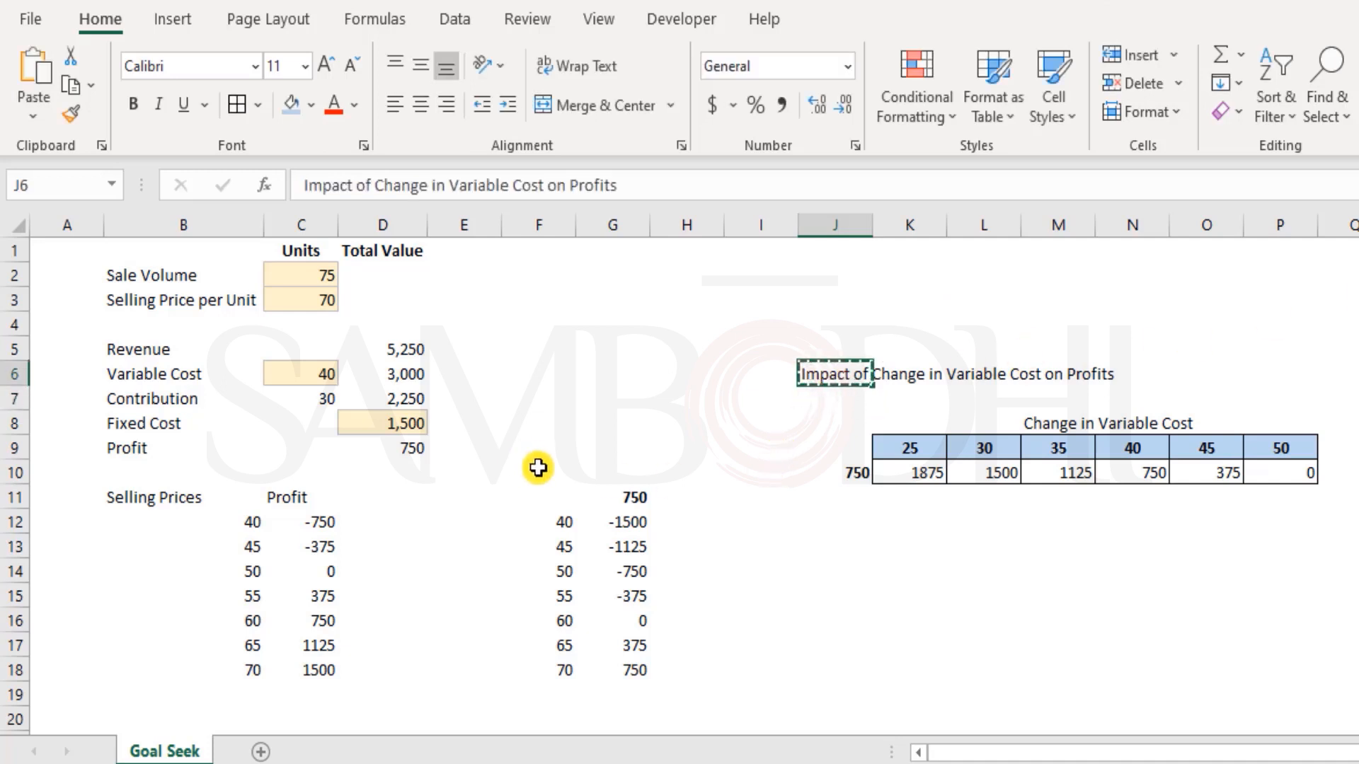
{"action": "left_click", "coordinate": [471, 482]}
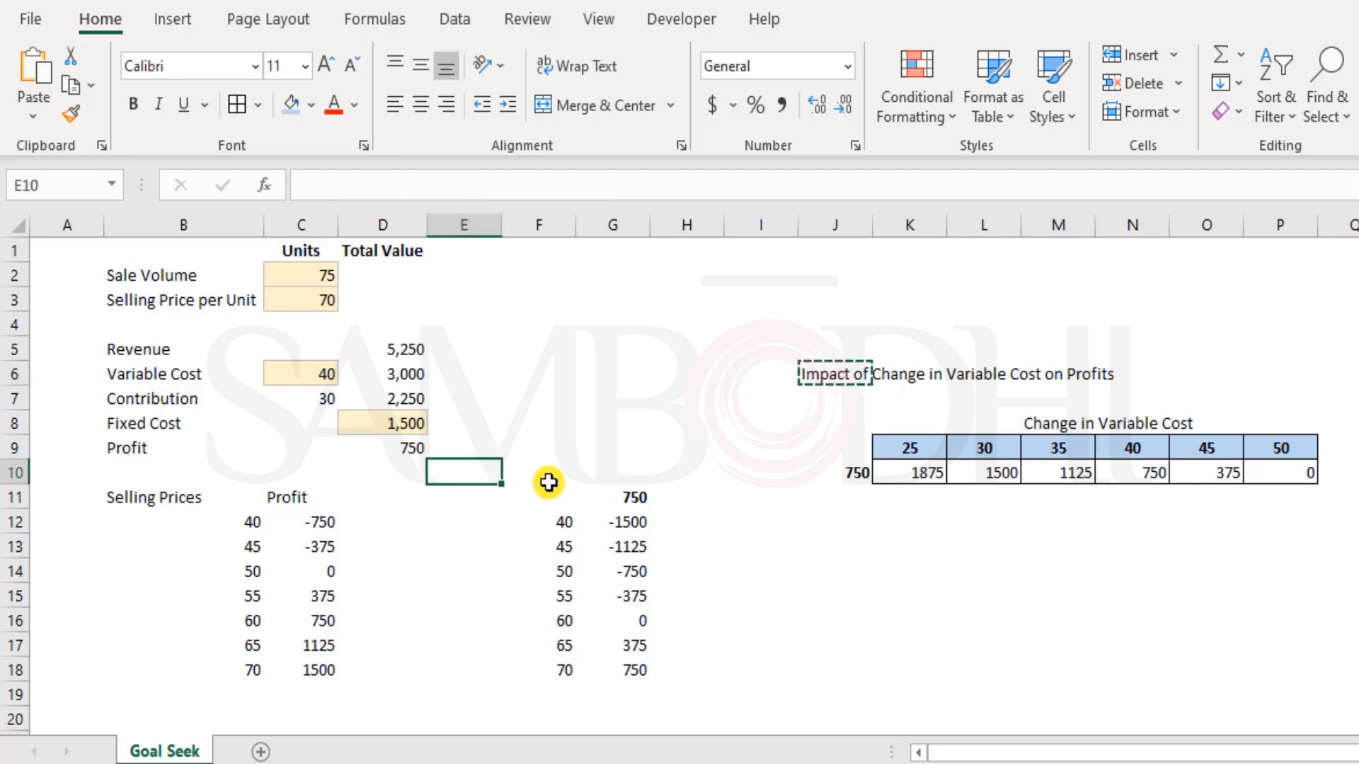
{"action": "key", "text": "ctrl+v"}
{"action": "key", "text": "ctrl+z"}
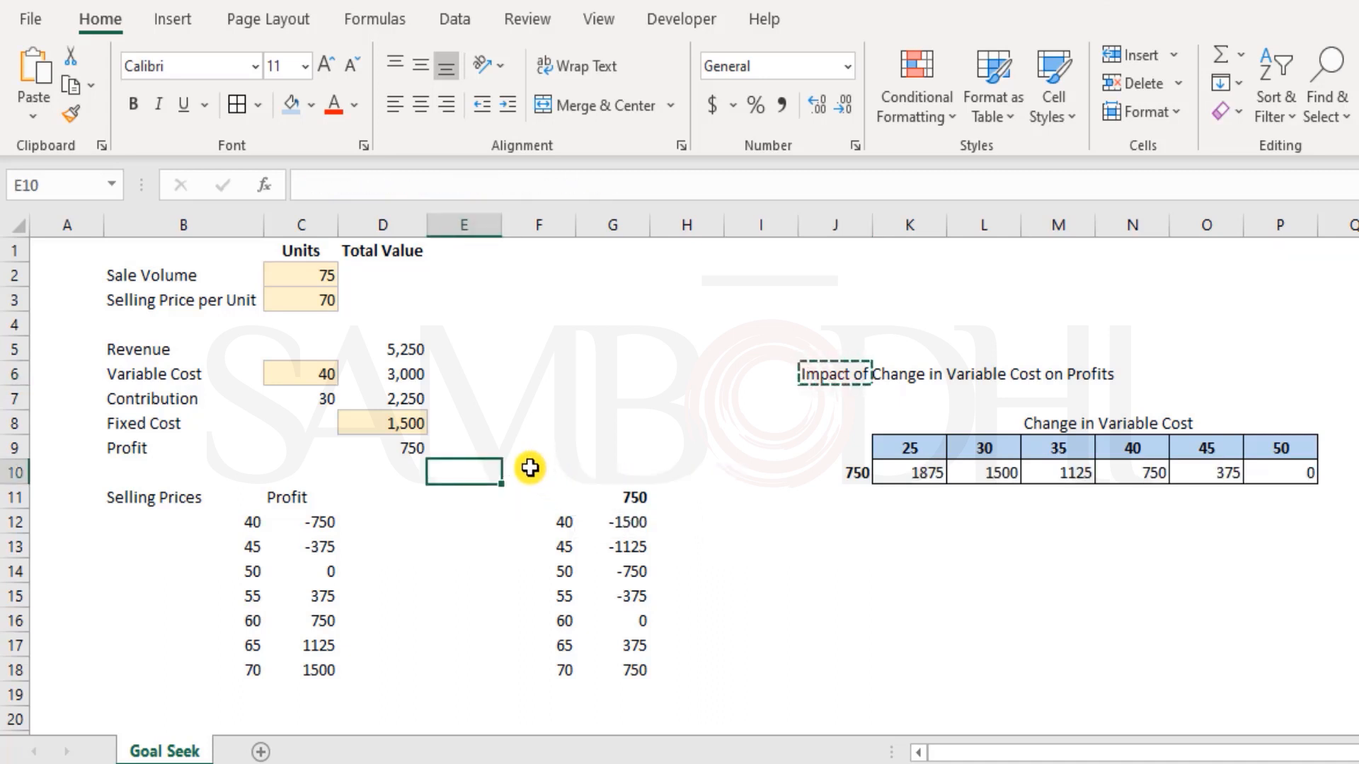
{"action": "left_click", "coordinate": [540, 467]}
{"action": "key", "text": "ctrl+v"}
Step: Reword the copied title as "Impact of Change in Selling Price on Profits" and move it to E10
{"action": "double_click", "coordinate": [533, 476]}
{"action": "left_click_drag", "start_coordinate": [650, 472], "coordinate": [758, 461]}
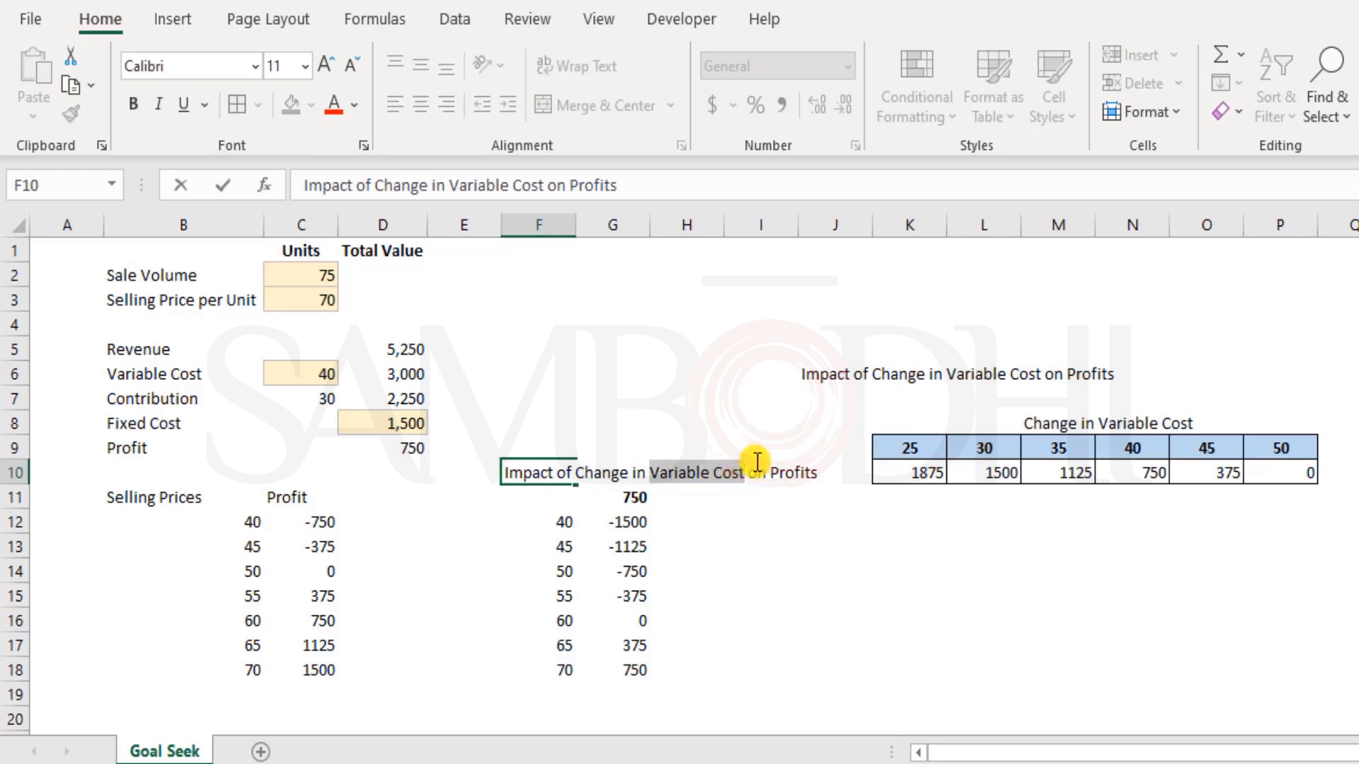
{"action": "type", "text": "Selling Price"}
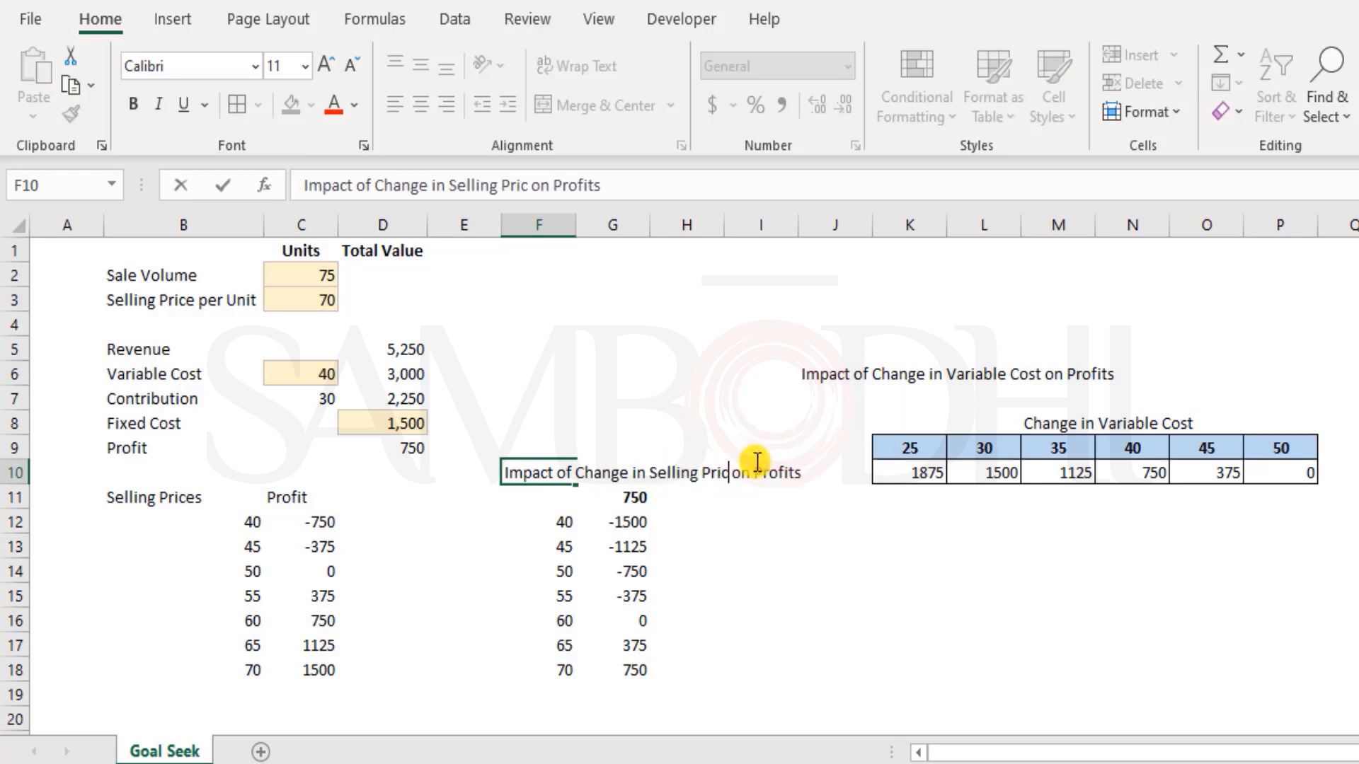
{"action": "key", "text": "Return"}
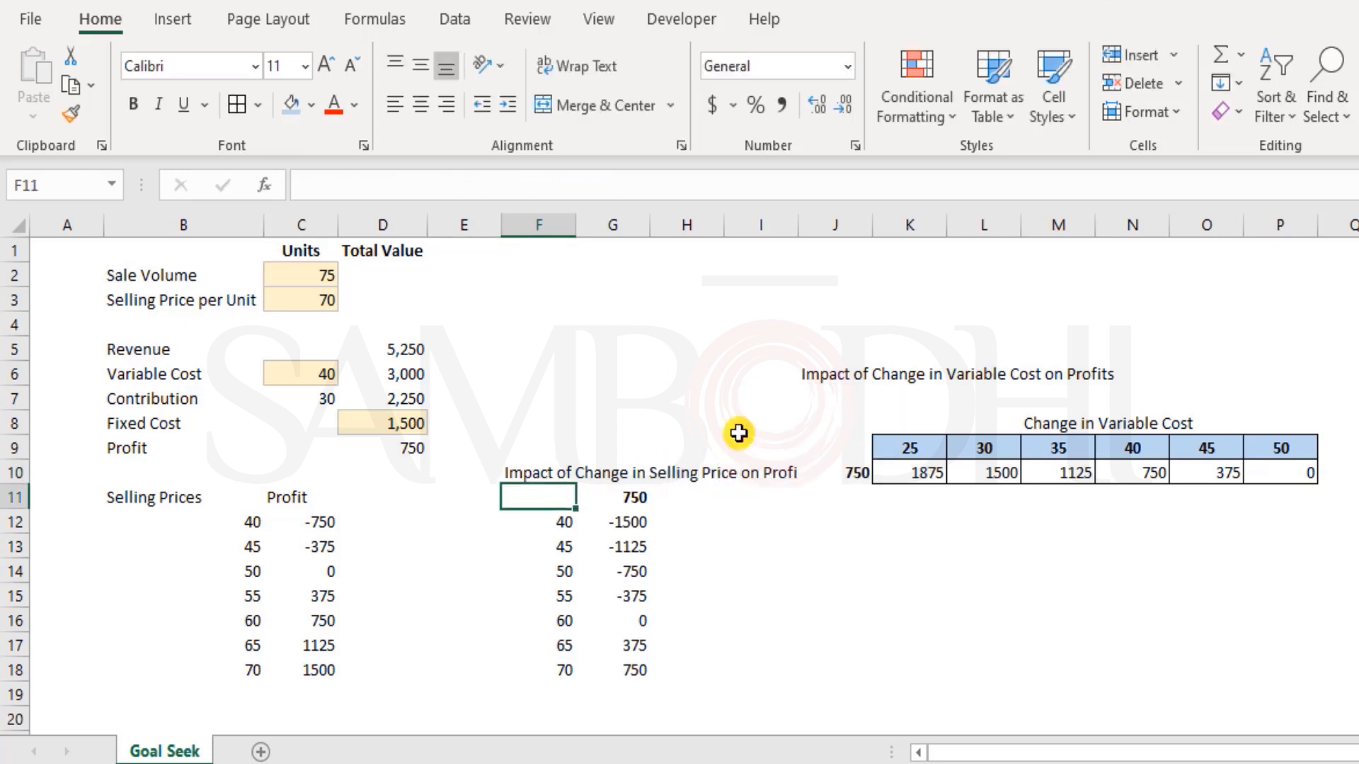
{"action": "left_click", "coordinate": [537, 475]}
{"action": "left_click_drag", "start_coordinate": [528, 487], "coordinate": [462, 482]}
Step: Add all borders to F12:G18 and give the selling prices in F12:F18 bold text, a light blue fill and centred alignment
{"action": "left_click_drag", "start_coordinate": [555, 516], "coordinate": [644, 670]}
{"action": "left_click", "coordinate": [237, 104]}
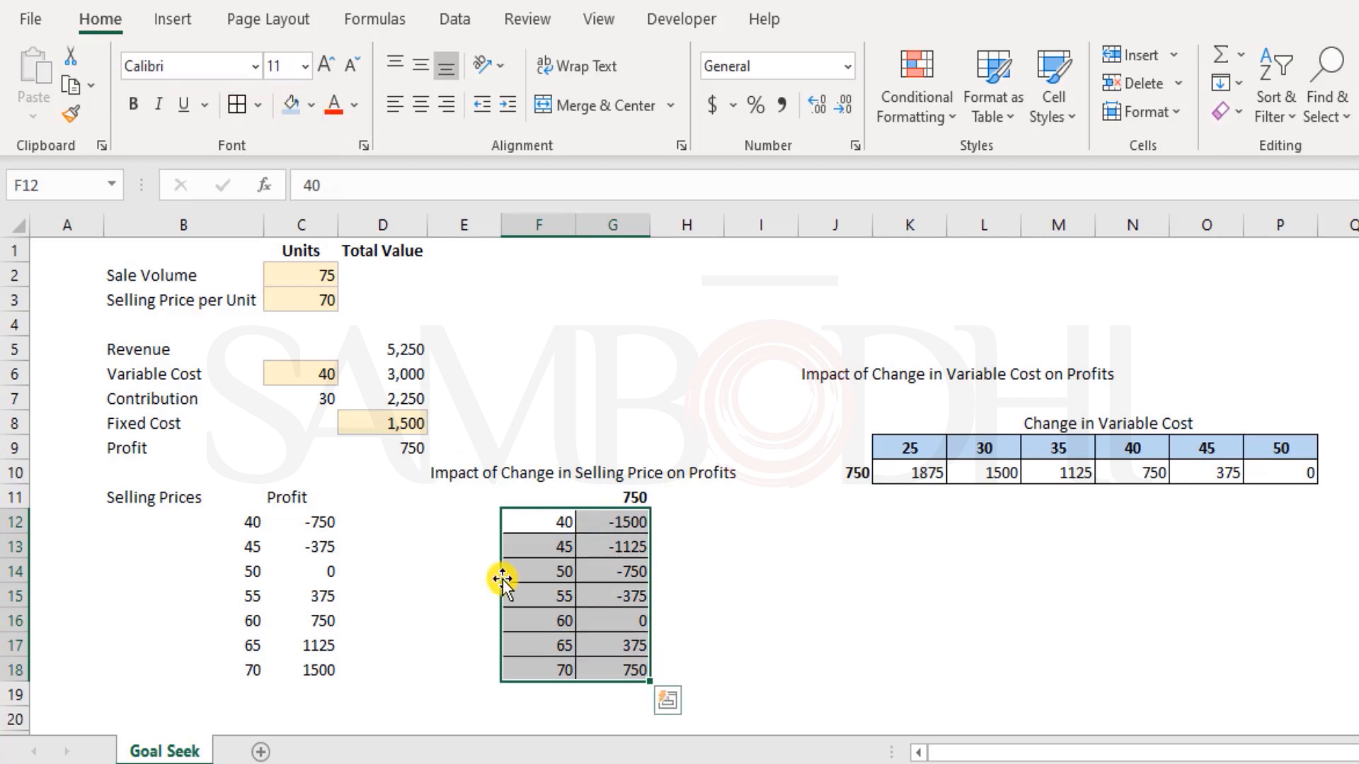
{"action": "left_click_drag", "start_coordinate": [548, 524], "coordinate": [559, 664]}
{"action": "left_click", "coordinate": [132, 104]}
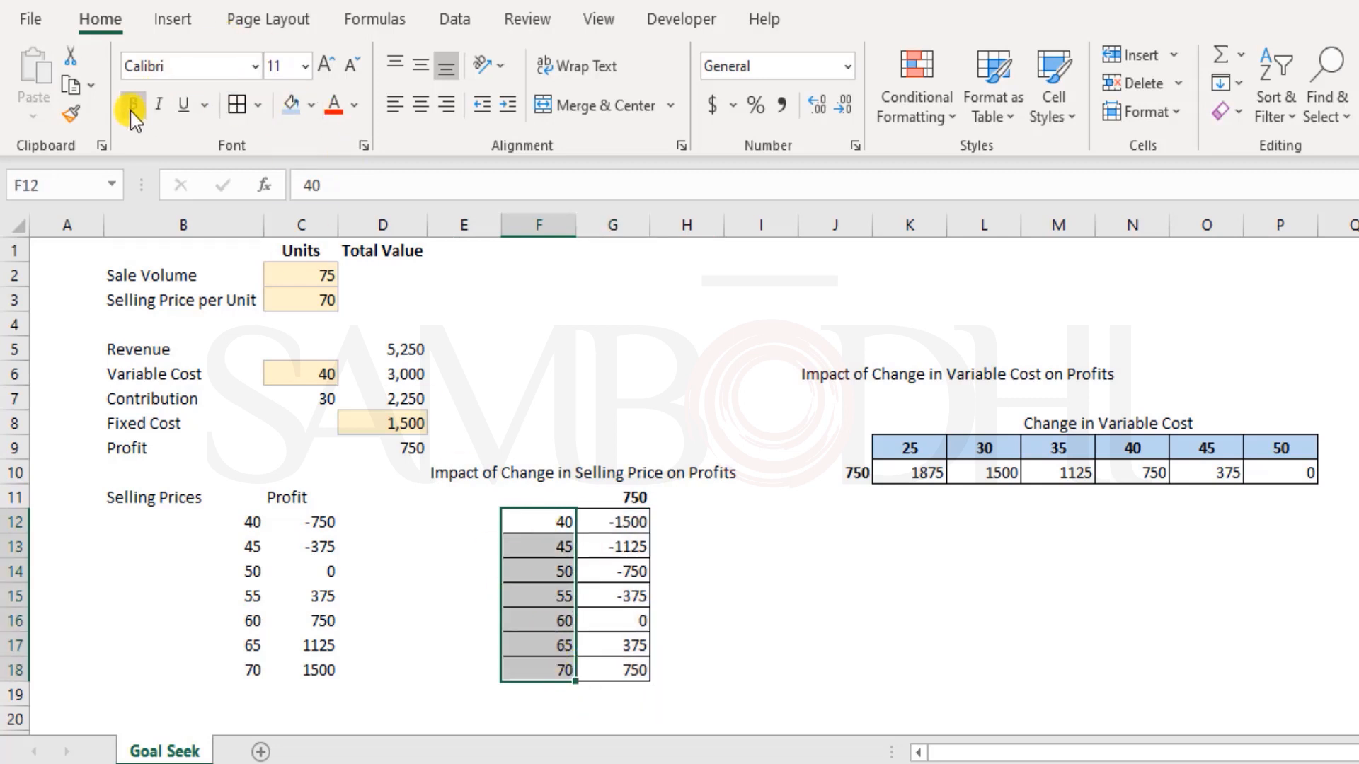
{"action": "left_click", "coordinate": [292, 106]}
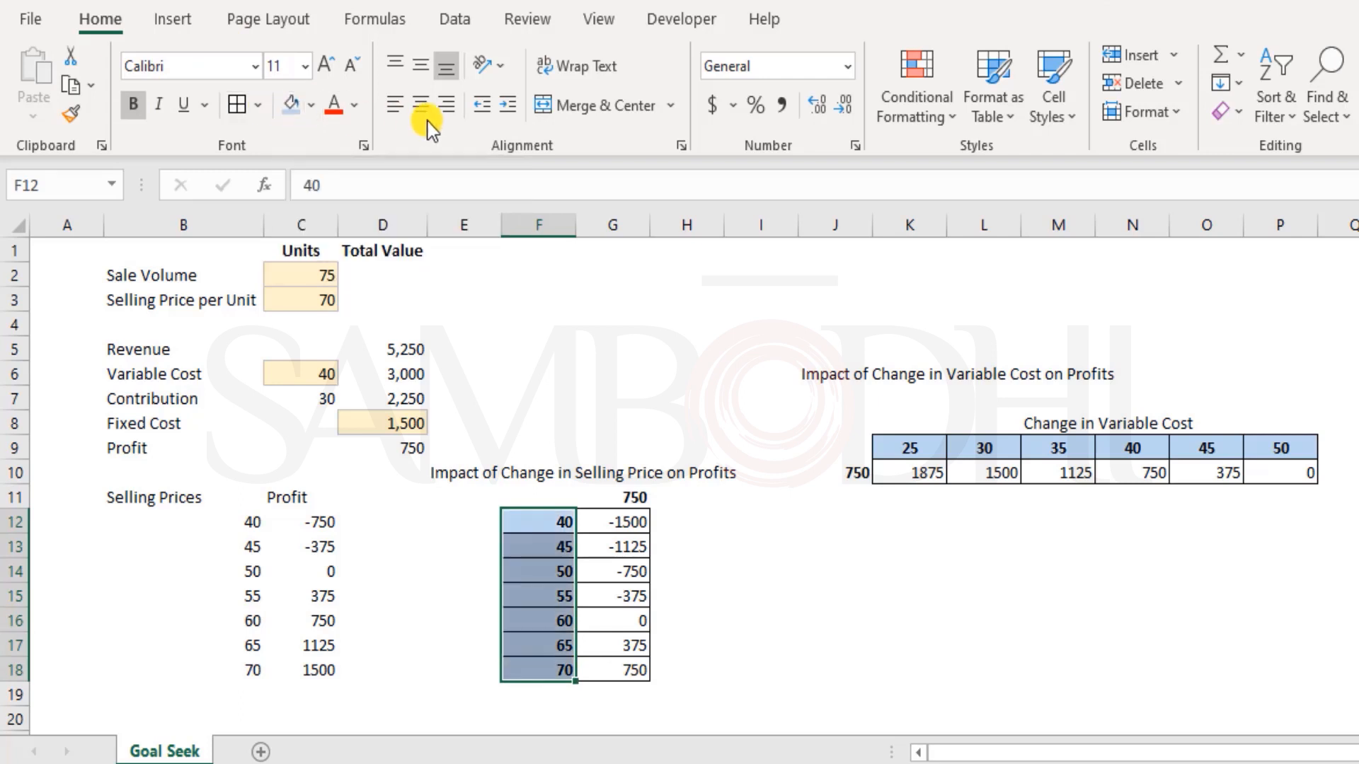
{"action": "left_click", "coordinate": [421, 110]}
{"action": "left_click", "coordinate": [690, 716]}
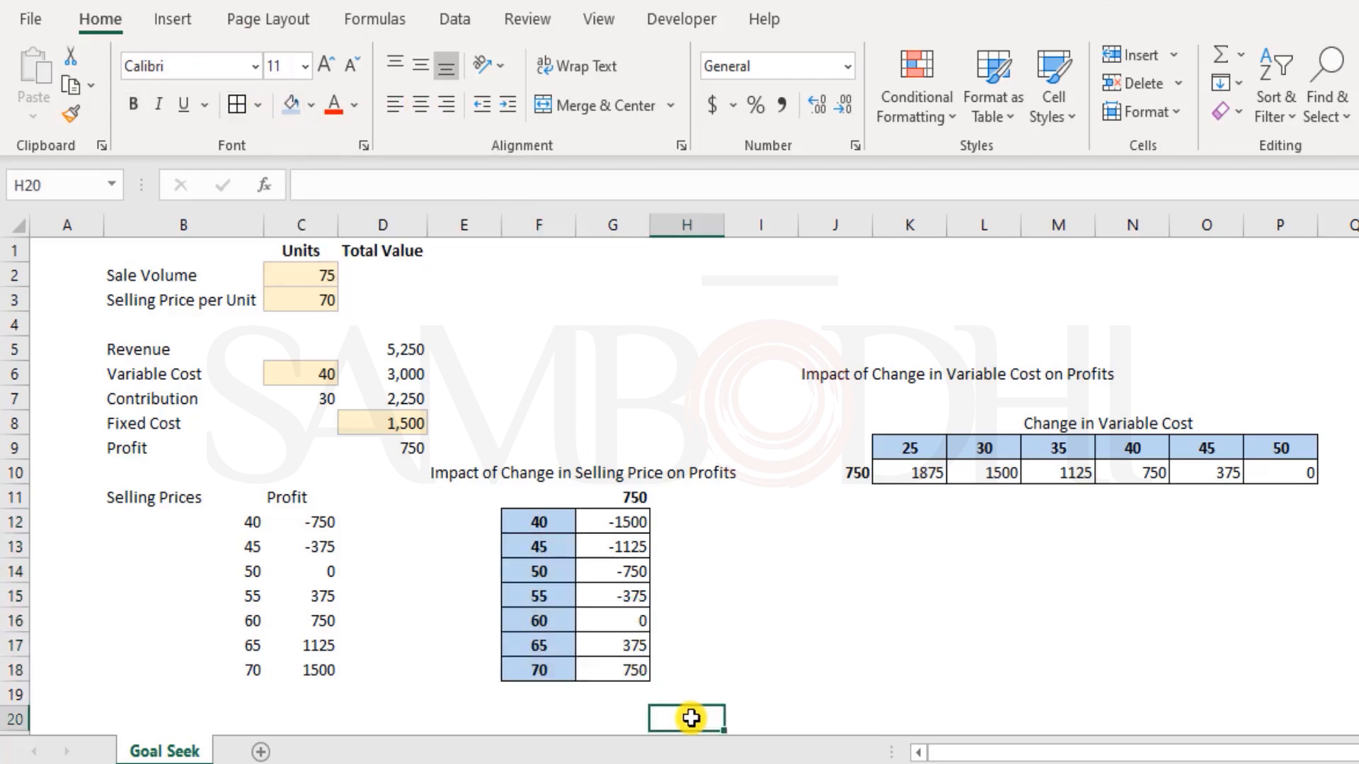
Step: Centre the linked profit values in G11 and J10 within their cells
{"action": "left_click", "coordinate": [611, 497]}
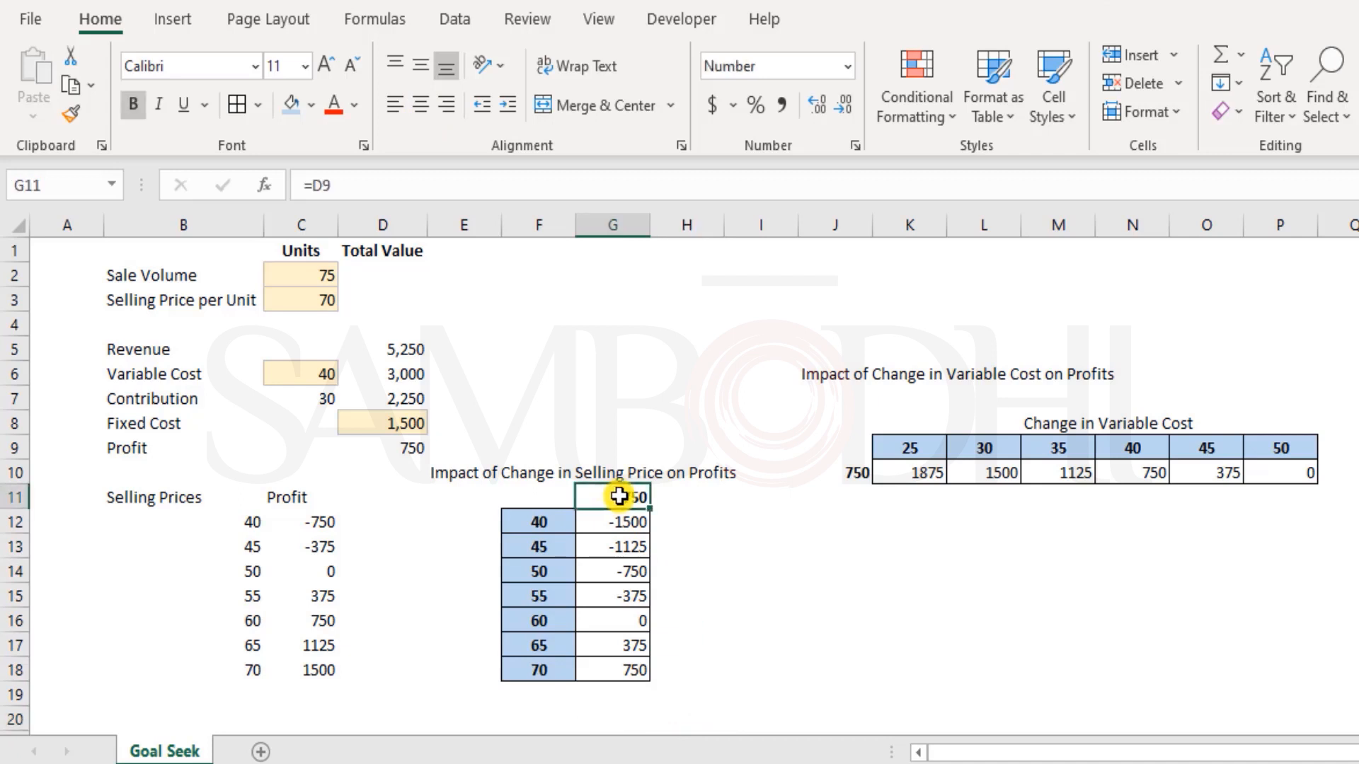
{"action": "left_click", "coordinate": [853, 474], "text": "ctrl"}
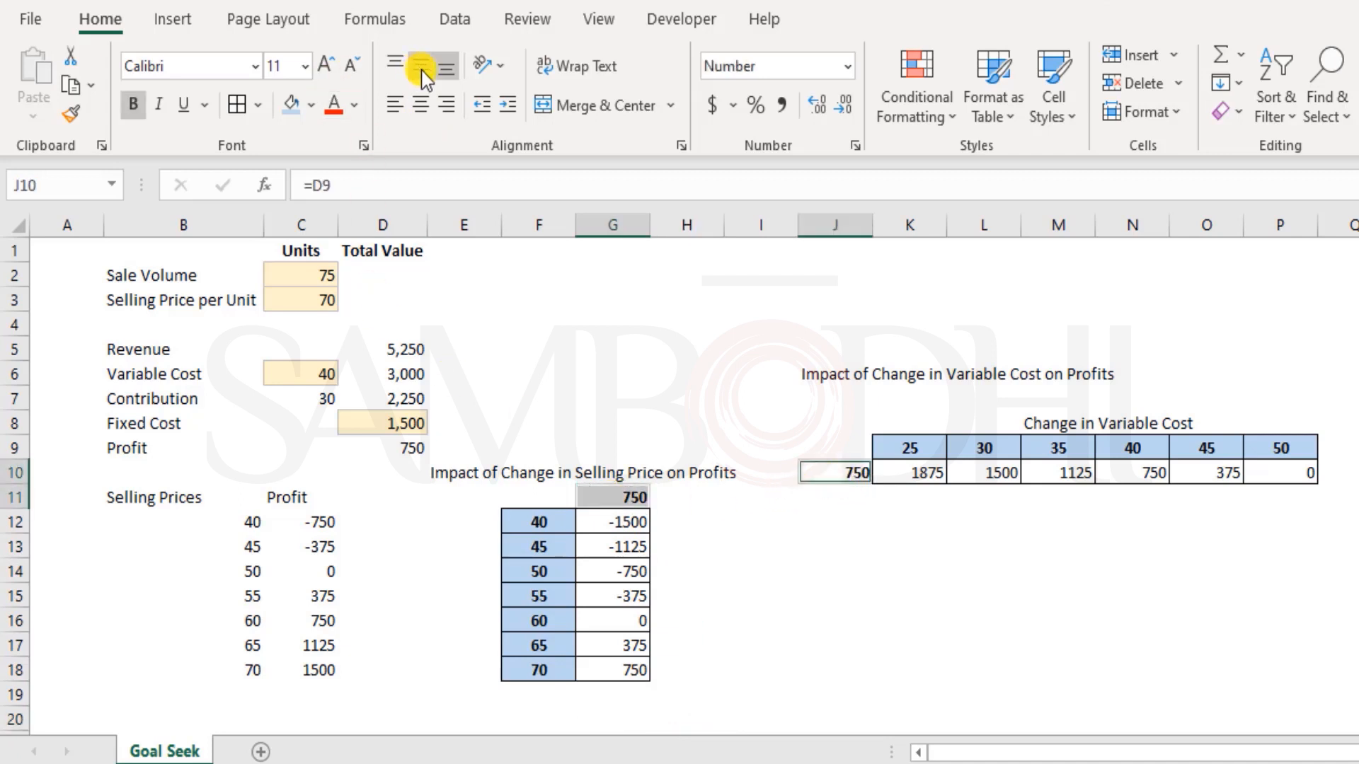
{"action": "left_click", "coordinate": [421, 106]}
{"action": "left_click", "coordinate": [742, 617]}
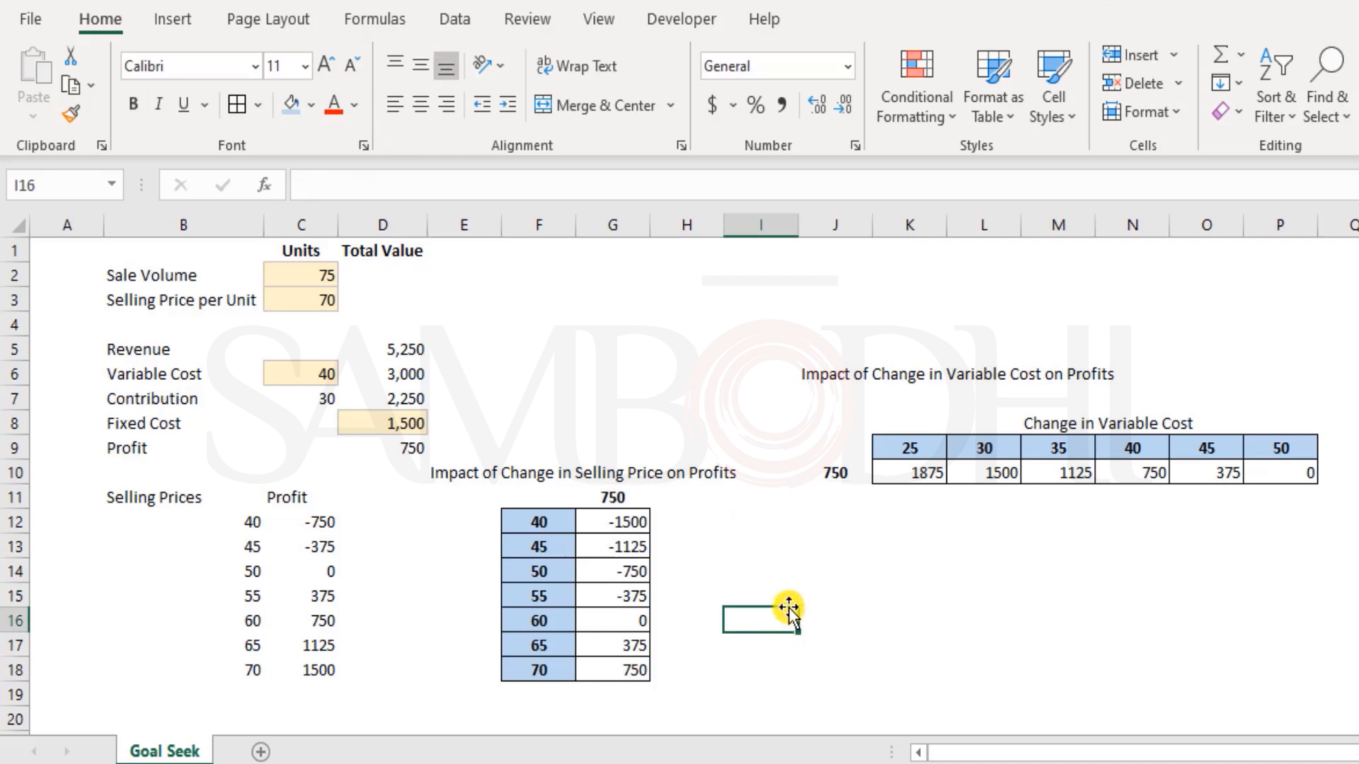
Step: Examine how the row-oriented table uses variable cost C6 as its input, and compare it with the column-oriented selling price table F12:G18
{"action": "left_click_drag", "start_coordinate": [977, 452], "coordinate": [1253, 442]}
{"action": "left_click", "coordinate": [1044, 448]}
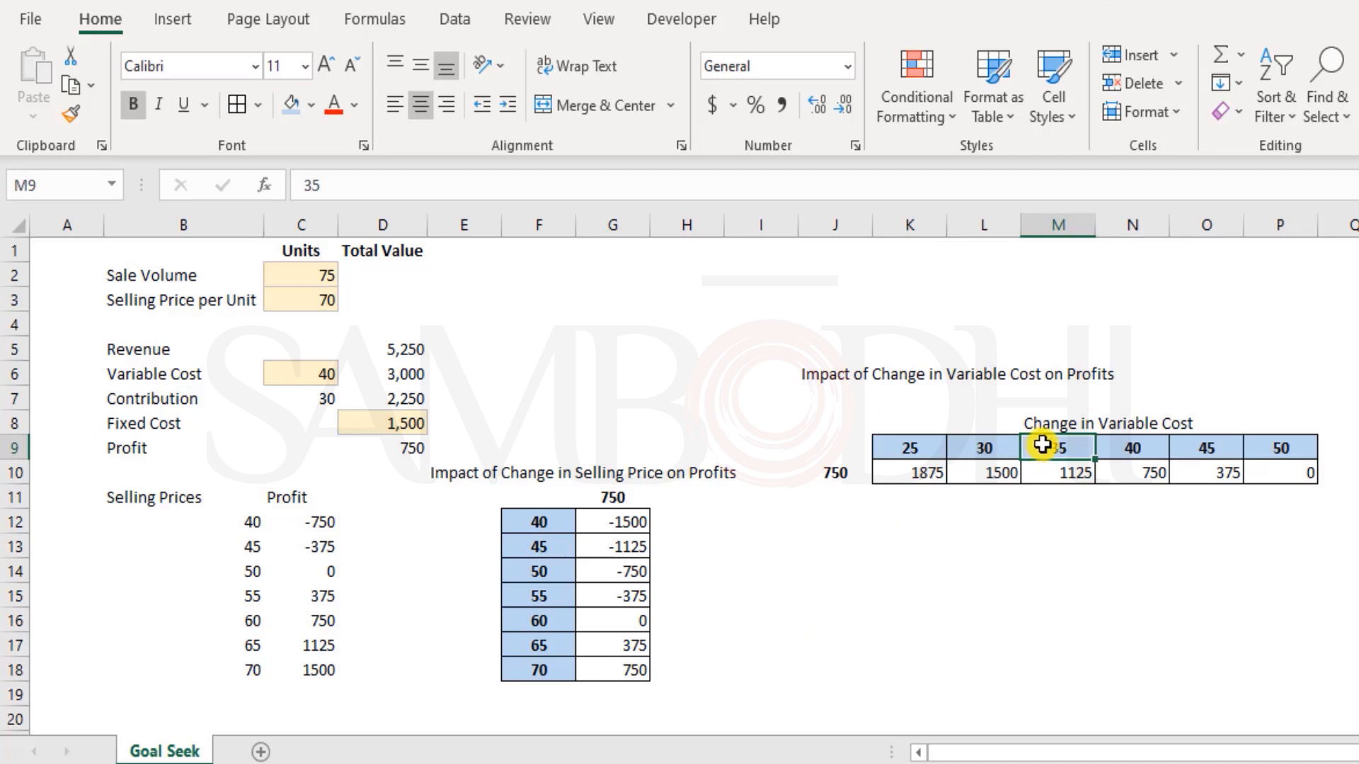
{"action": "left_click", "coordinate": [295, 366]}
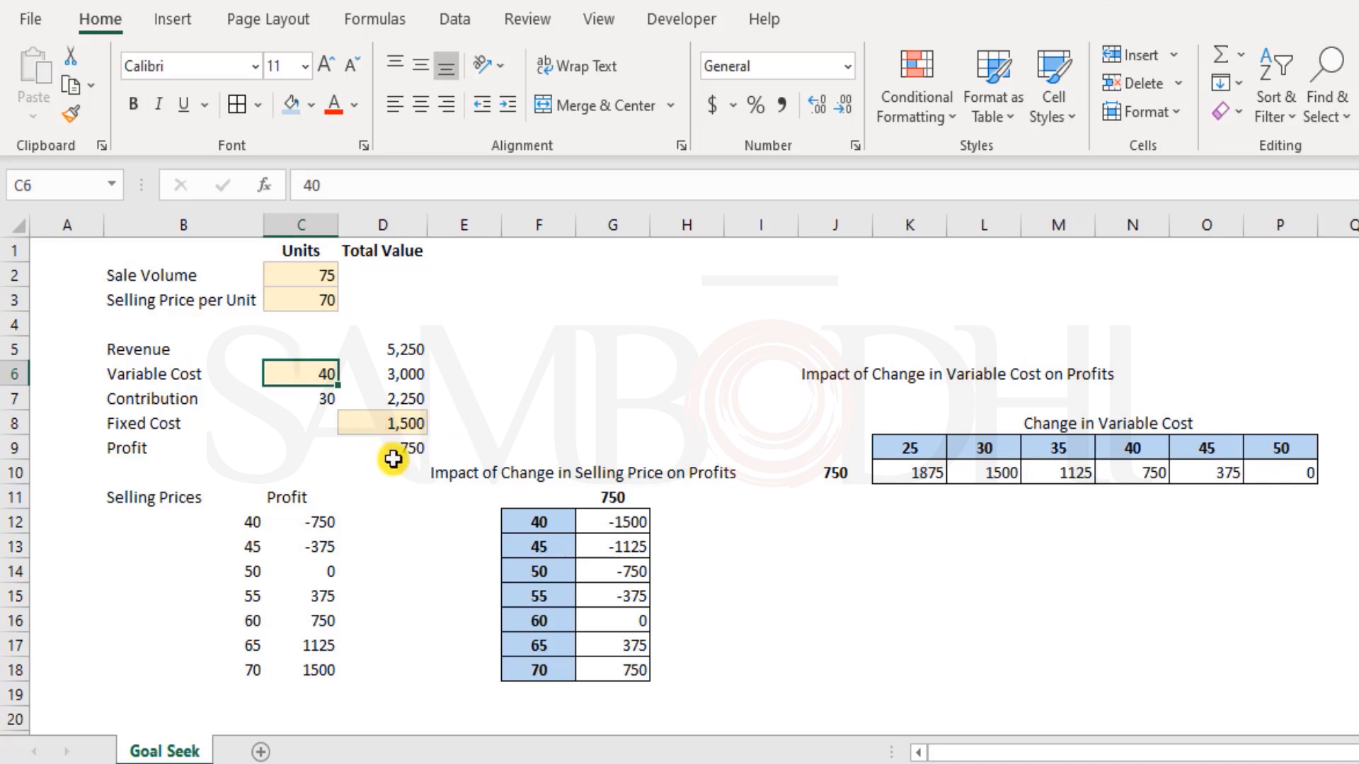
{"action": "left_click", "coordinate": [1071, 475]}
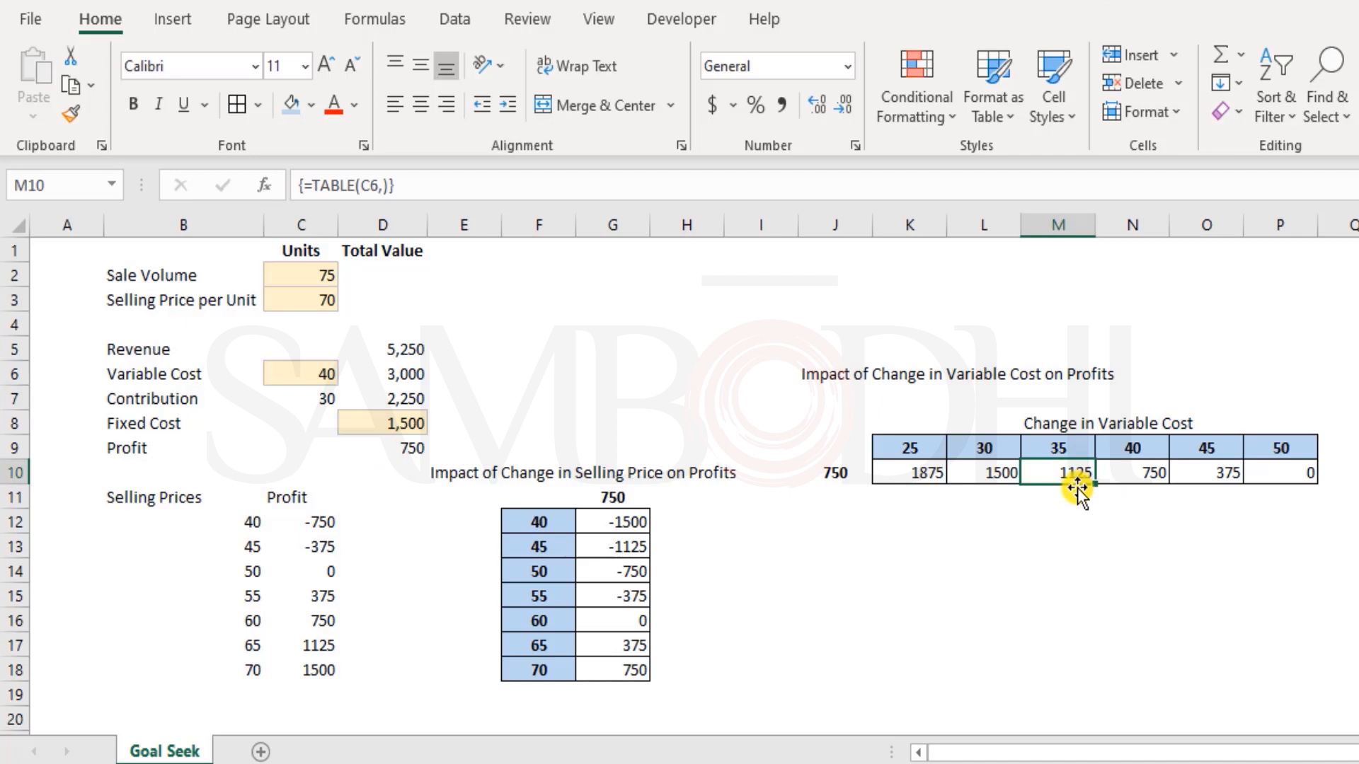
{"action": "key", "text": "Left"}
{"action": "key", "text": "Left"}
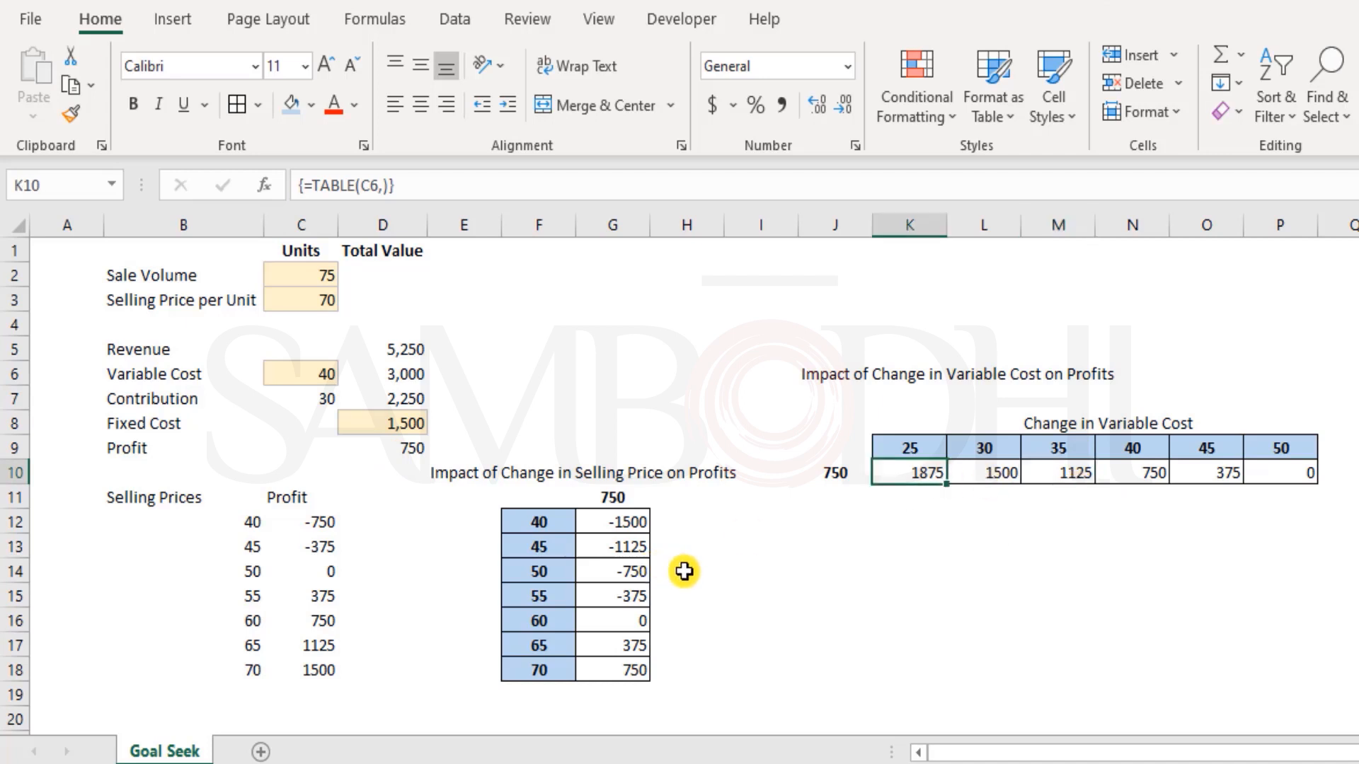
{"action": "left_click_drag", "start_coordinate": [529, 526], "coordinate": [544, 666]}
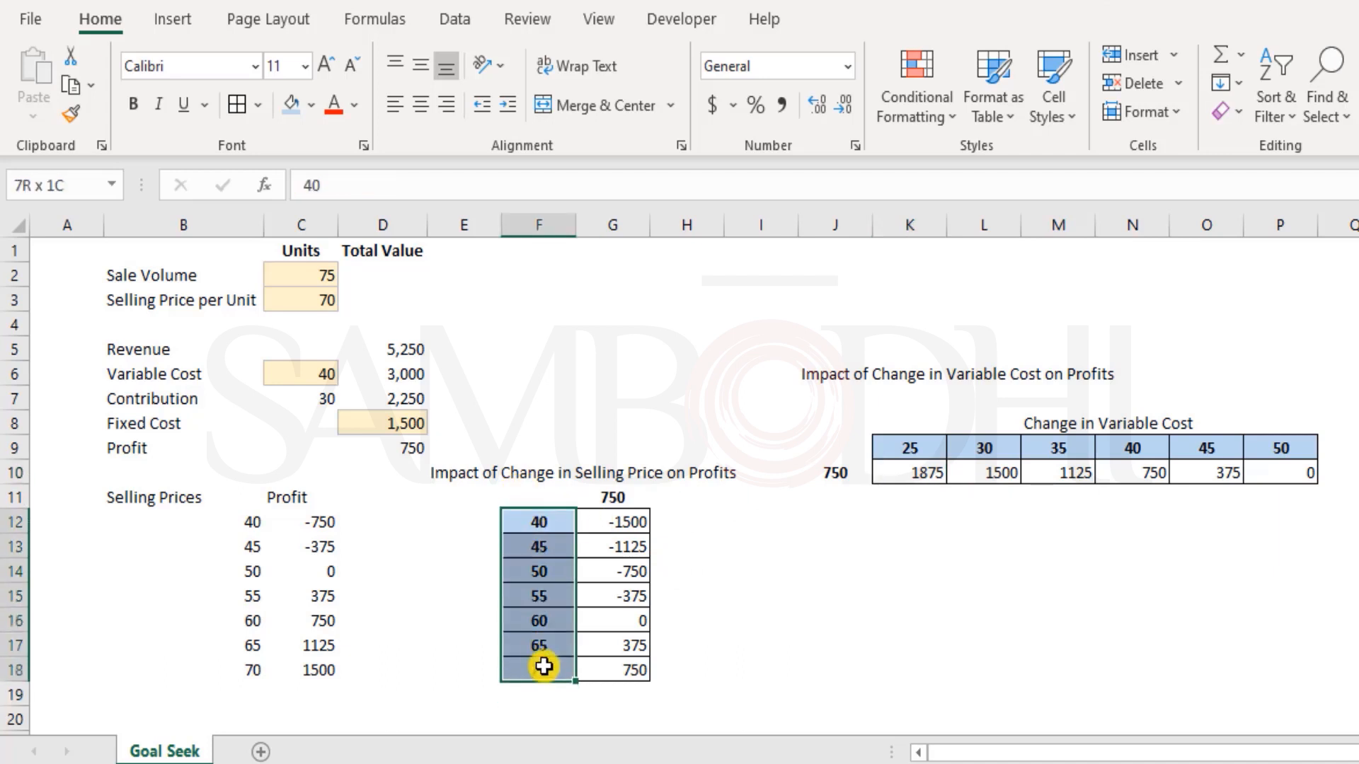
{"action": "left_click_drag", "start_coordinate": [629, 519], "coordinate": [632, 664]}
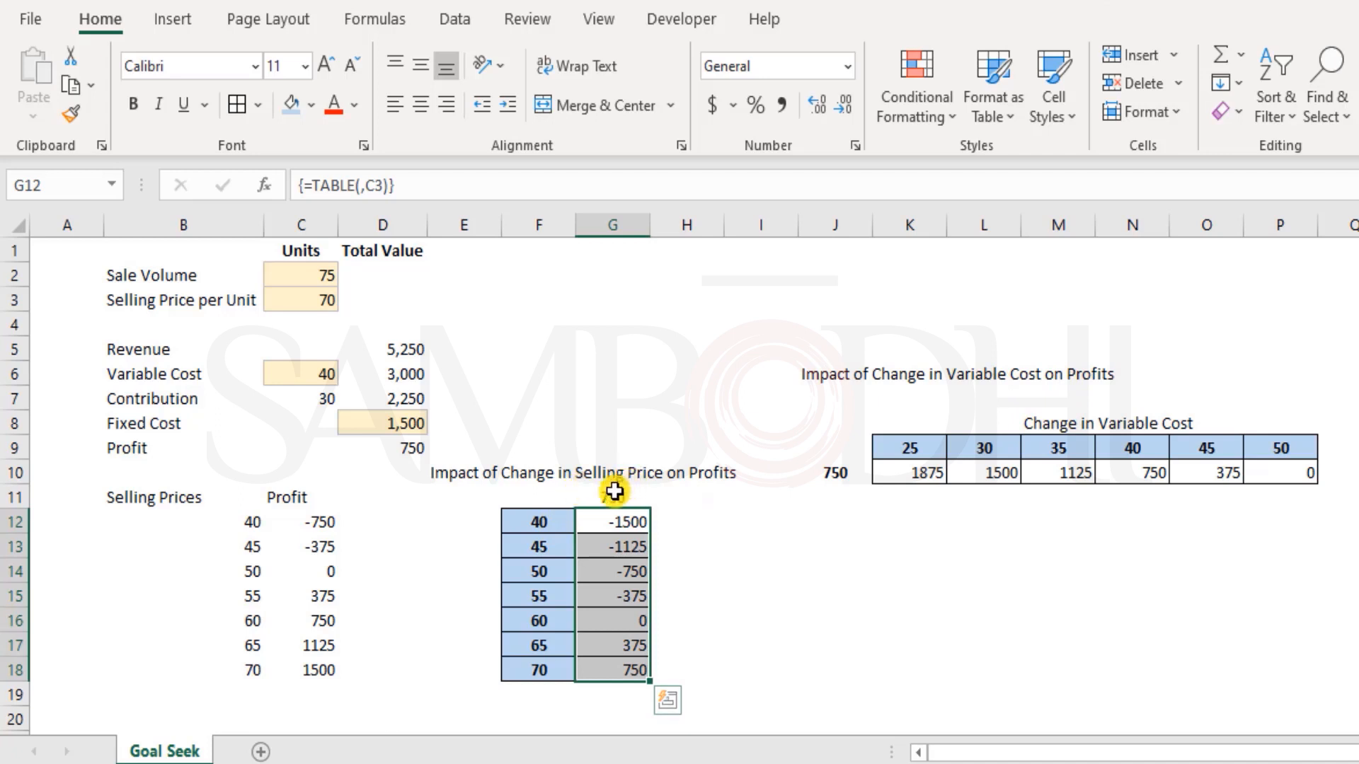
Step: Copy the formatted selling prices in F12:F18 to K17:K23 as the column values of a new table
{"action": "left_click", "coordinate": [1114, 423]}
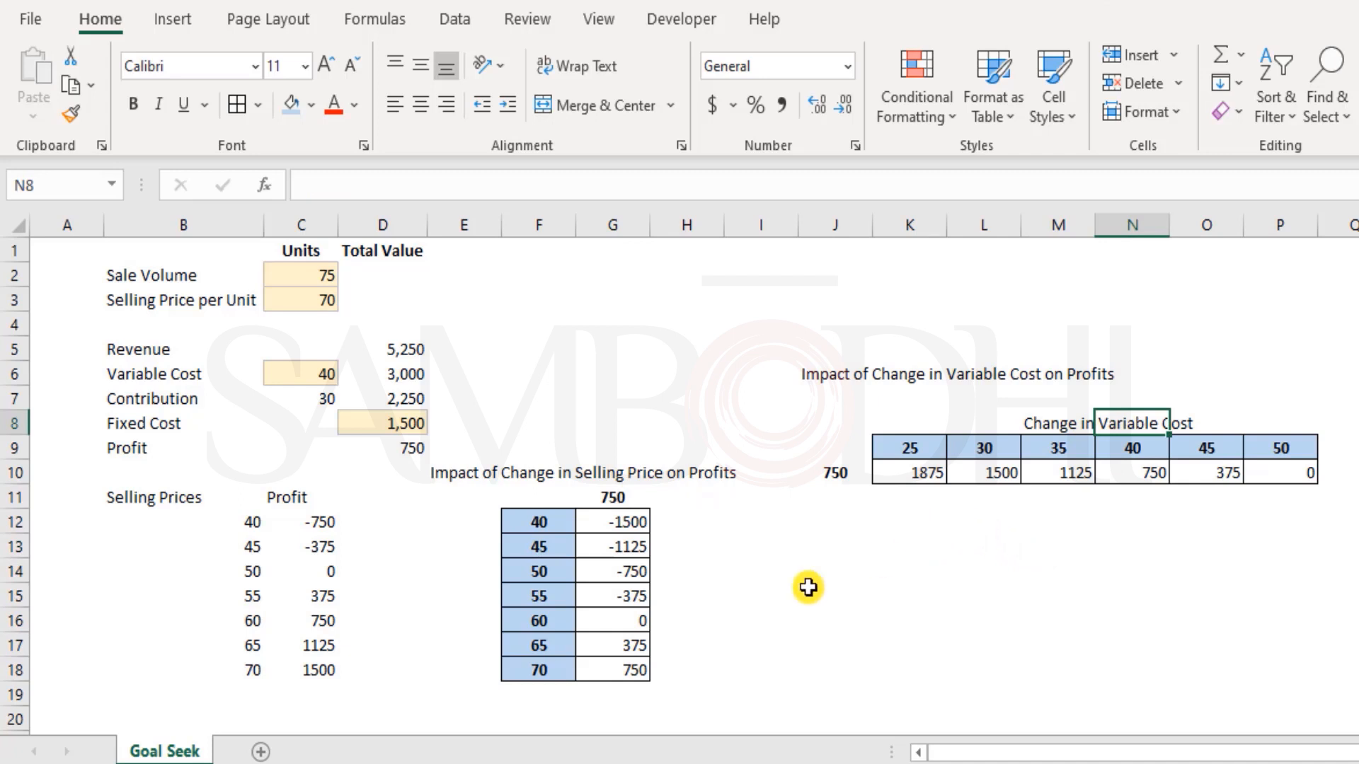
{"action": "left_click", "coordinate": [842, 597]}
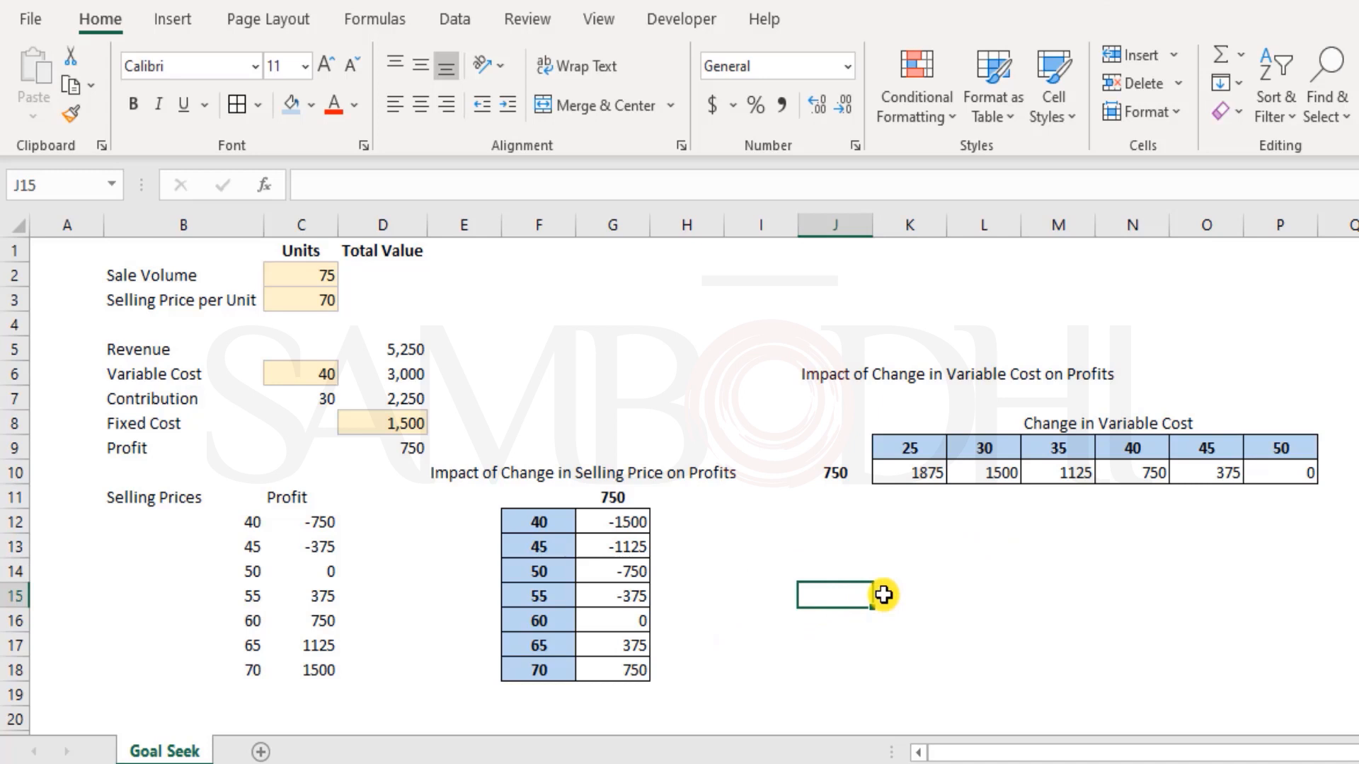
{"action": "scroll", "coordinate": [881, 594], "scroll_direction": "down", "scroll_amount": 1}
{"action": "left_click_drag", "start_coordinate": [544, 455], "coordinate": [559, 591]}
{"action": "key", "text": "ctrl+c"}
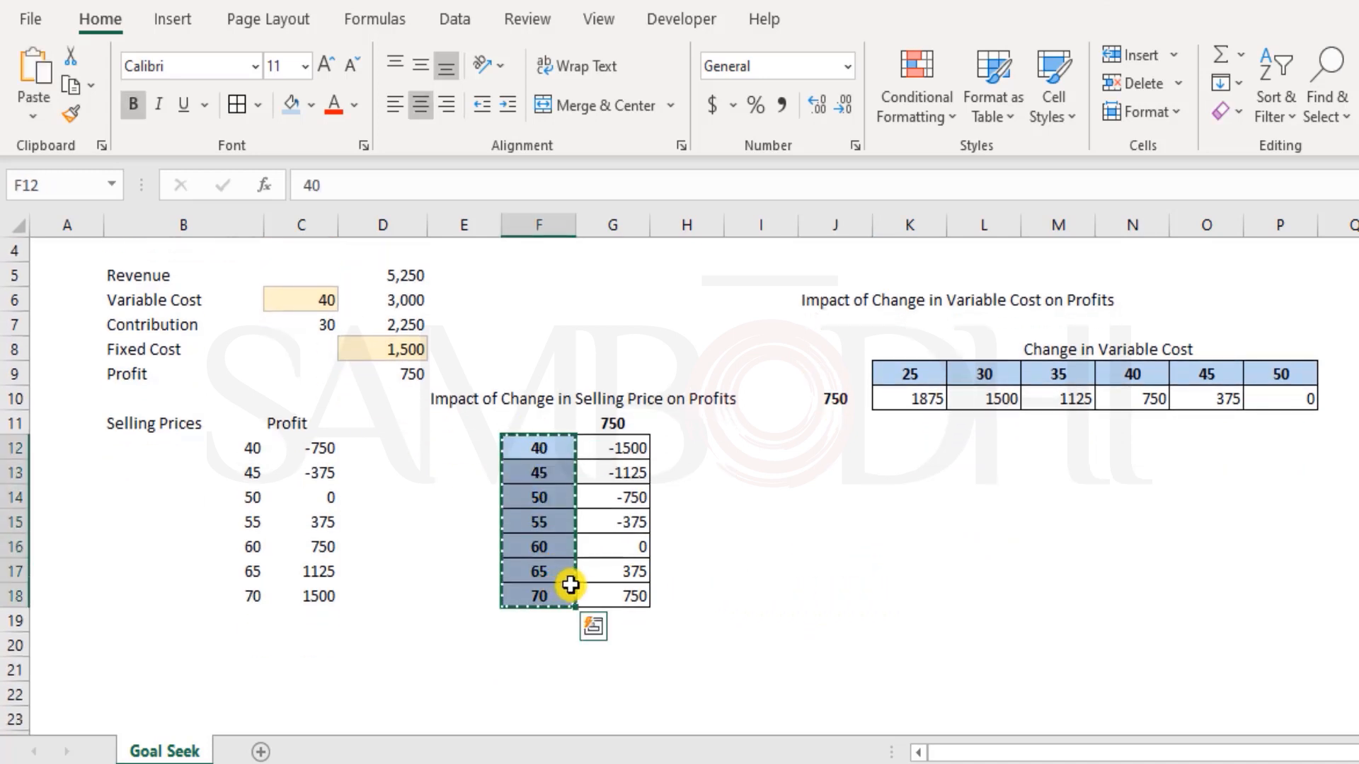
{"action": "left_click", "coordinate": [860, 572]}
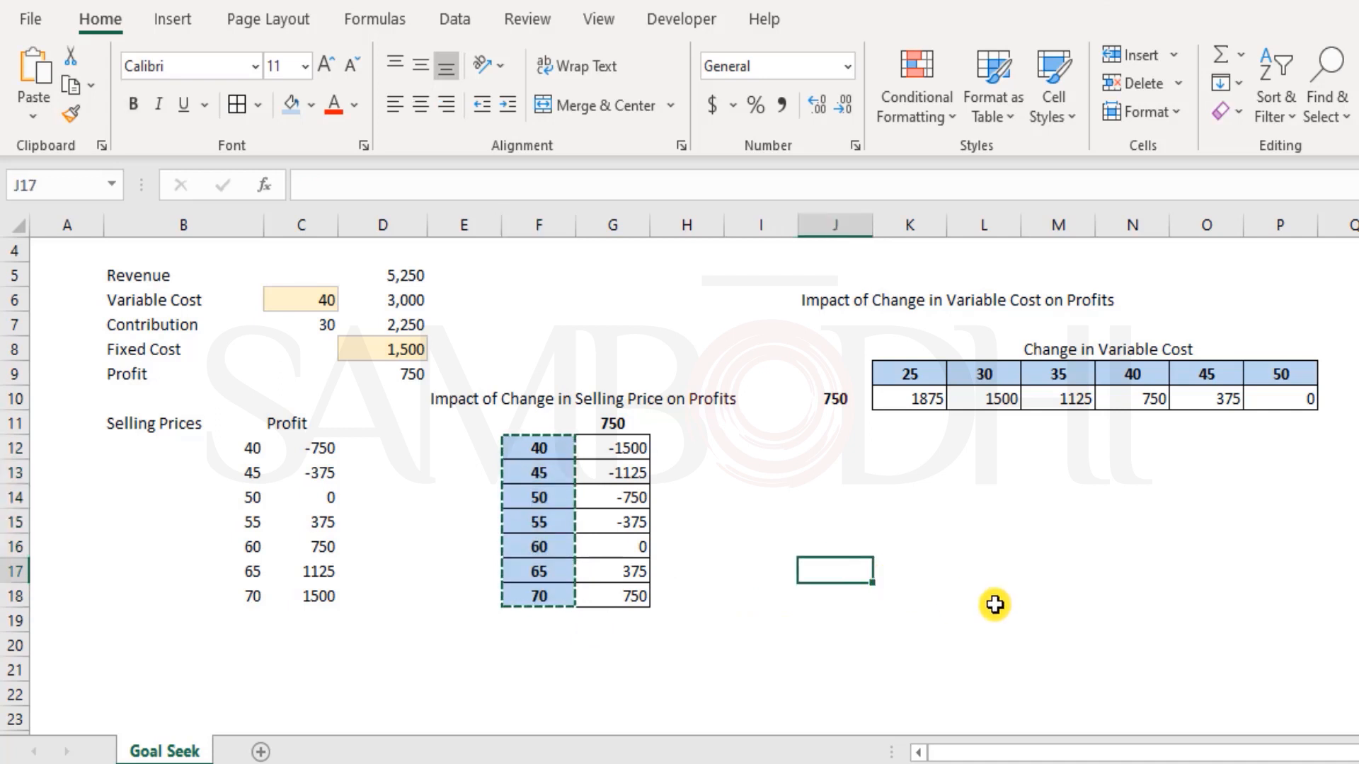
{"action": "left_click", "coordinate": [900, 572]}
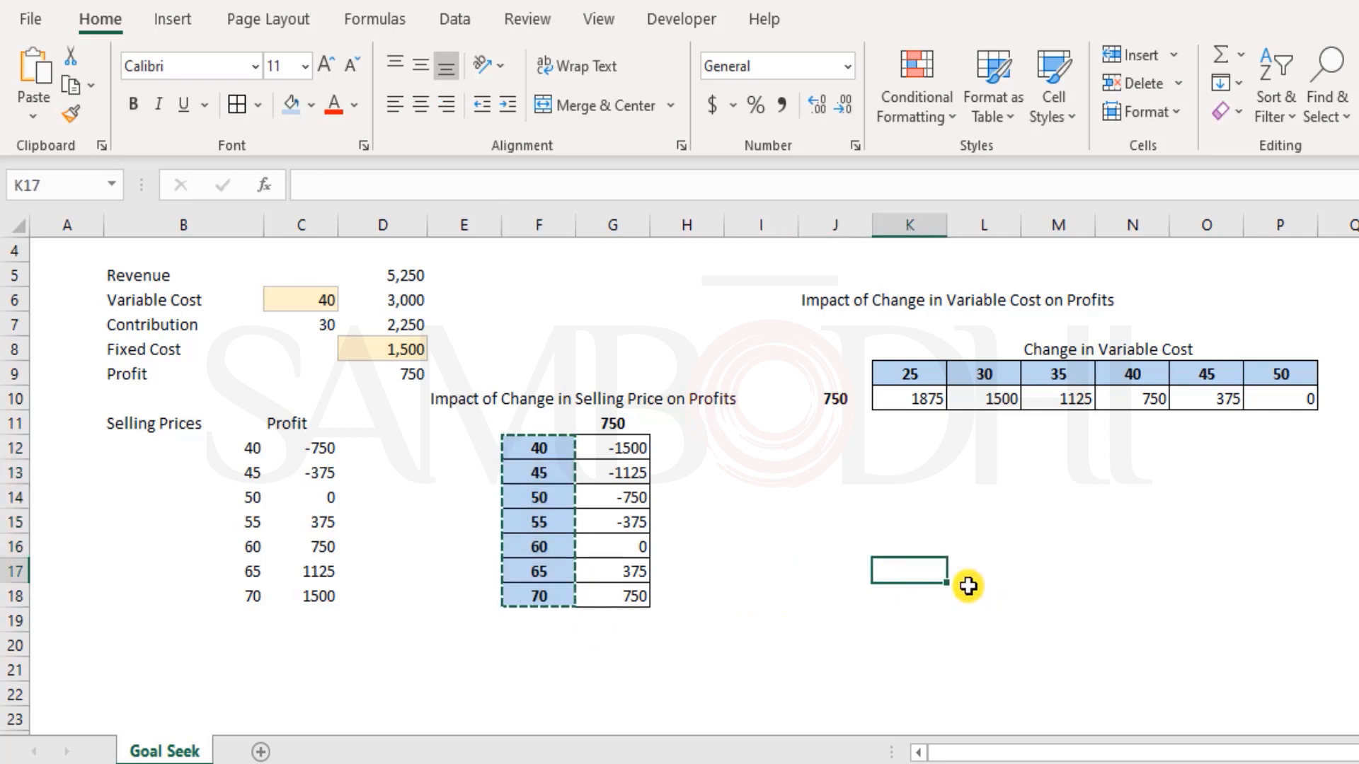
{"action": "key", "text": "ctrl+v"}
{"action": "scroll", "coordinate": [958, 574], "scroll_direction": "down", "scroll_amount": 2}
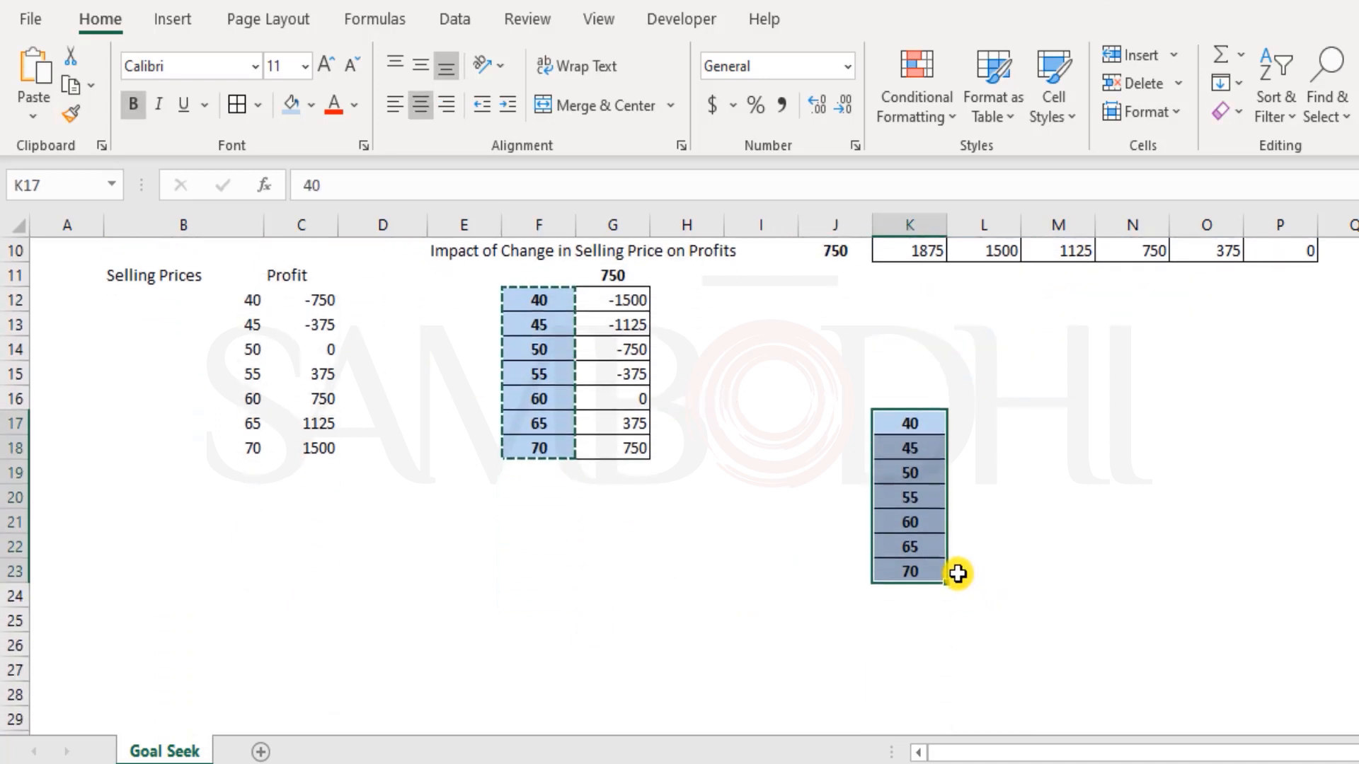
Step: Enter the label "Change in Selling Price" in J17, beside the copied selling prices
{"action": "left_click", "coordinate": [843, 430]}
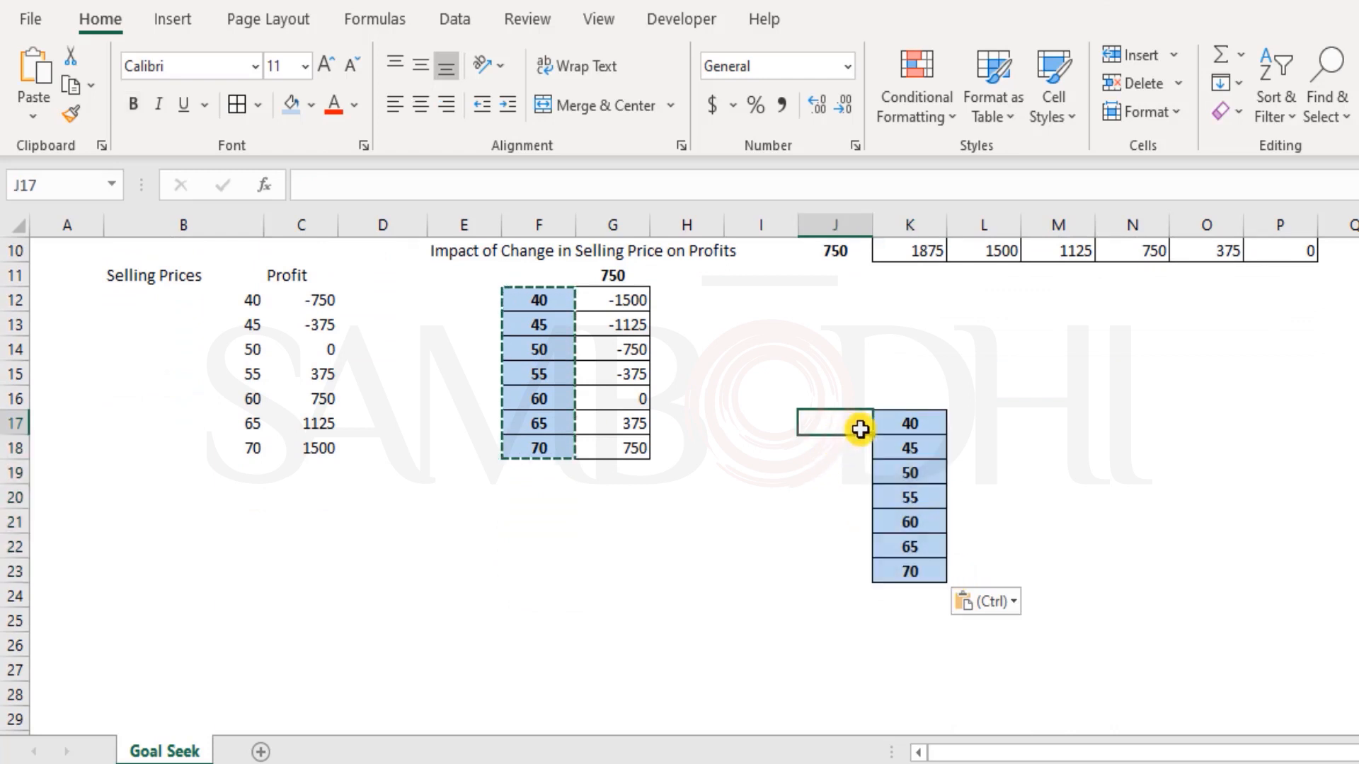
{"action": "type", "text": "Change "}
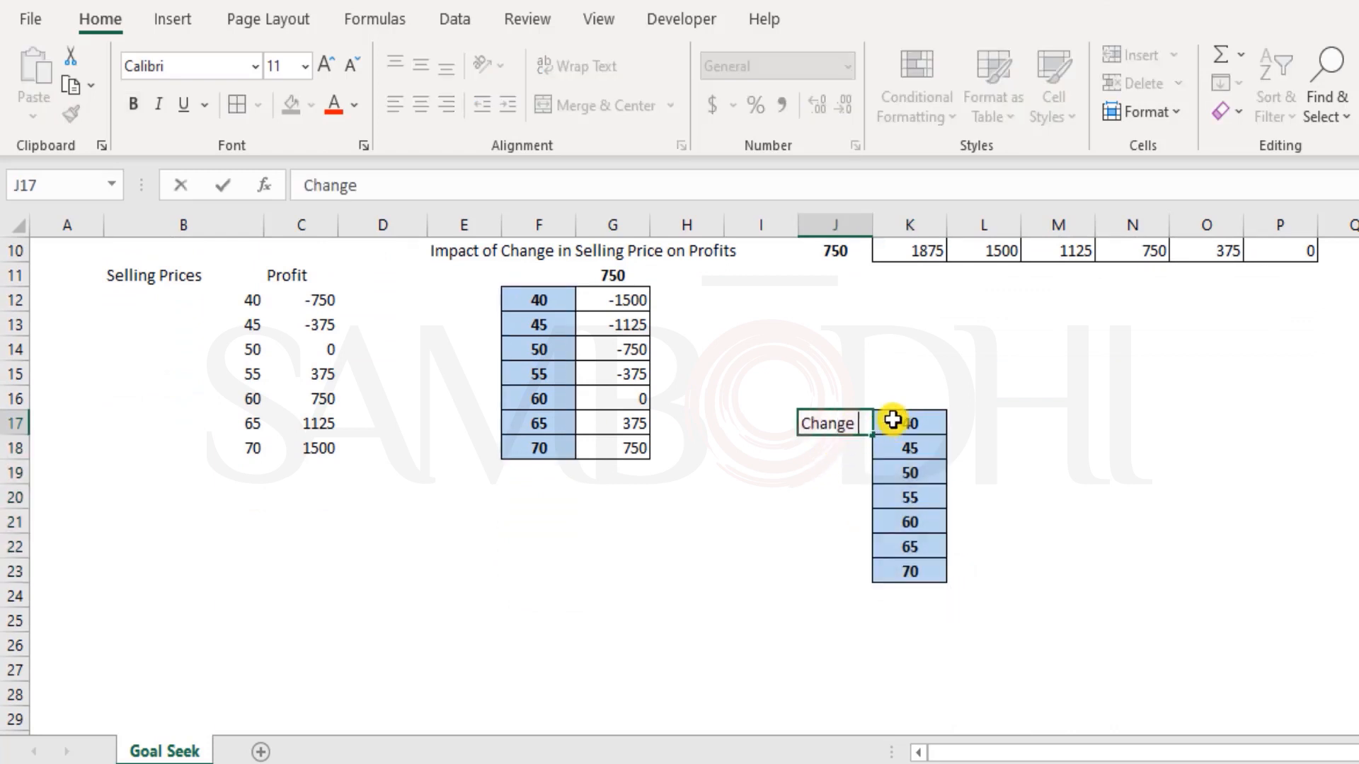
{"action": "type", "text": "in Selling P"}
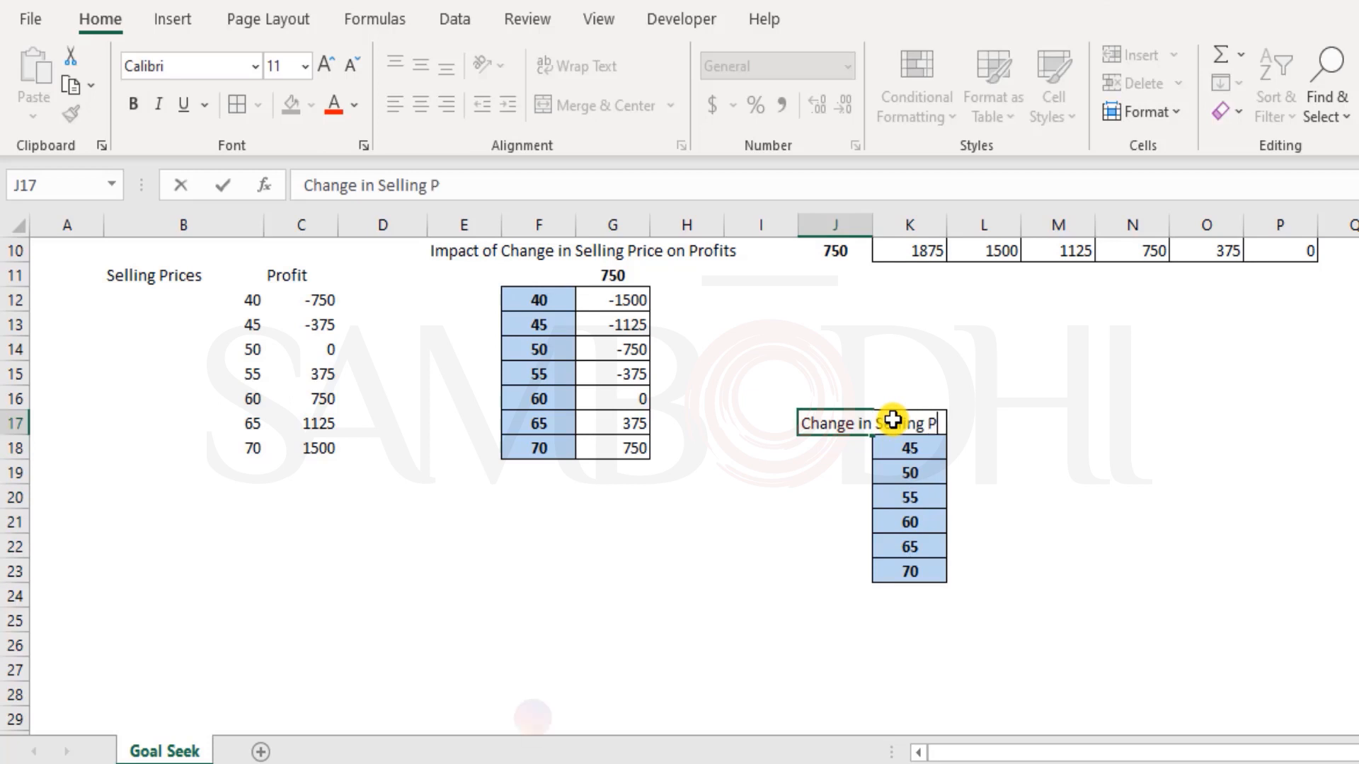
{"action": "type", "text": "ric"}
{"action": "key", "text": "Return"}
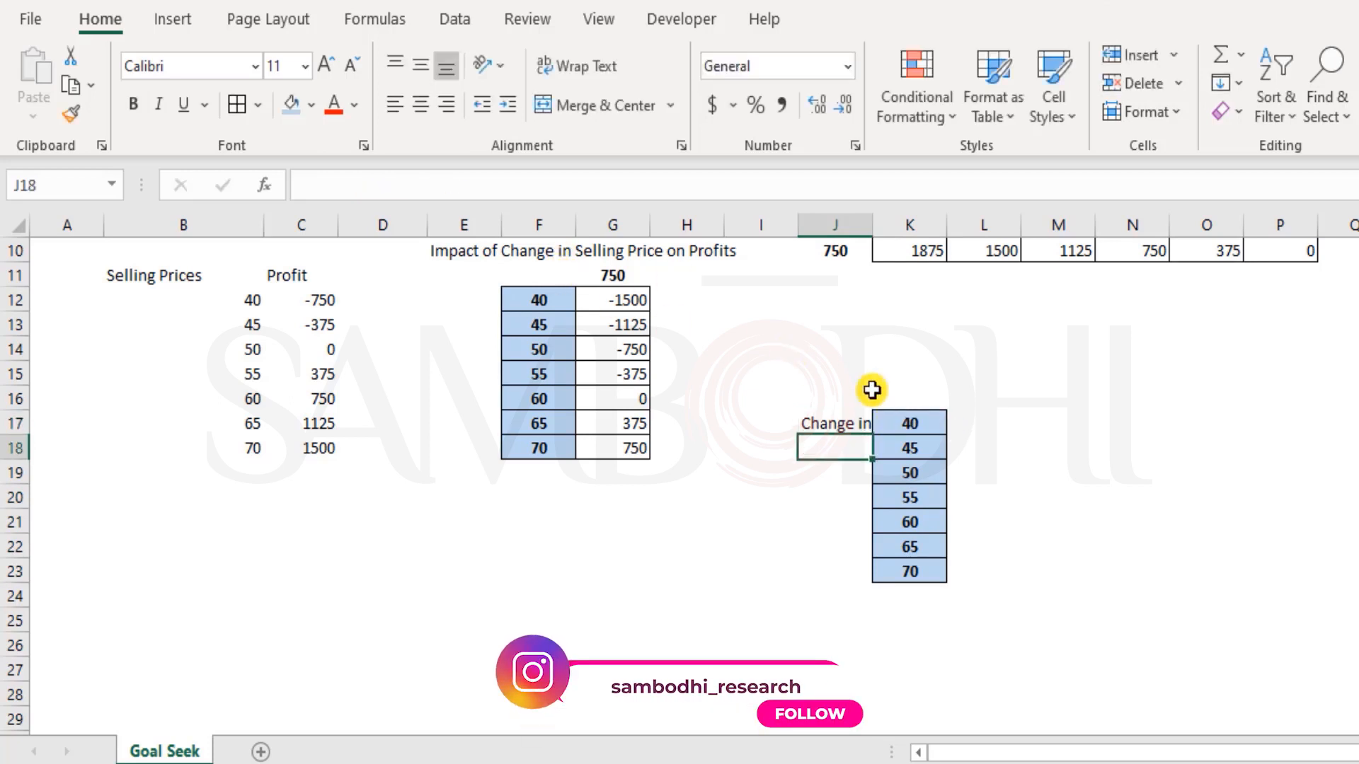
Step: Merge and centre J17:J23 and rotate the "Change in Selling Price" label upward
{"action": "left_click_drag", "start_coordinate": [846, 425], "coordinate": [865, 575]}
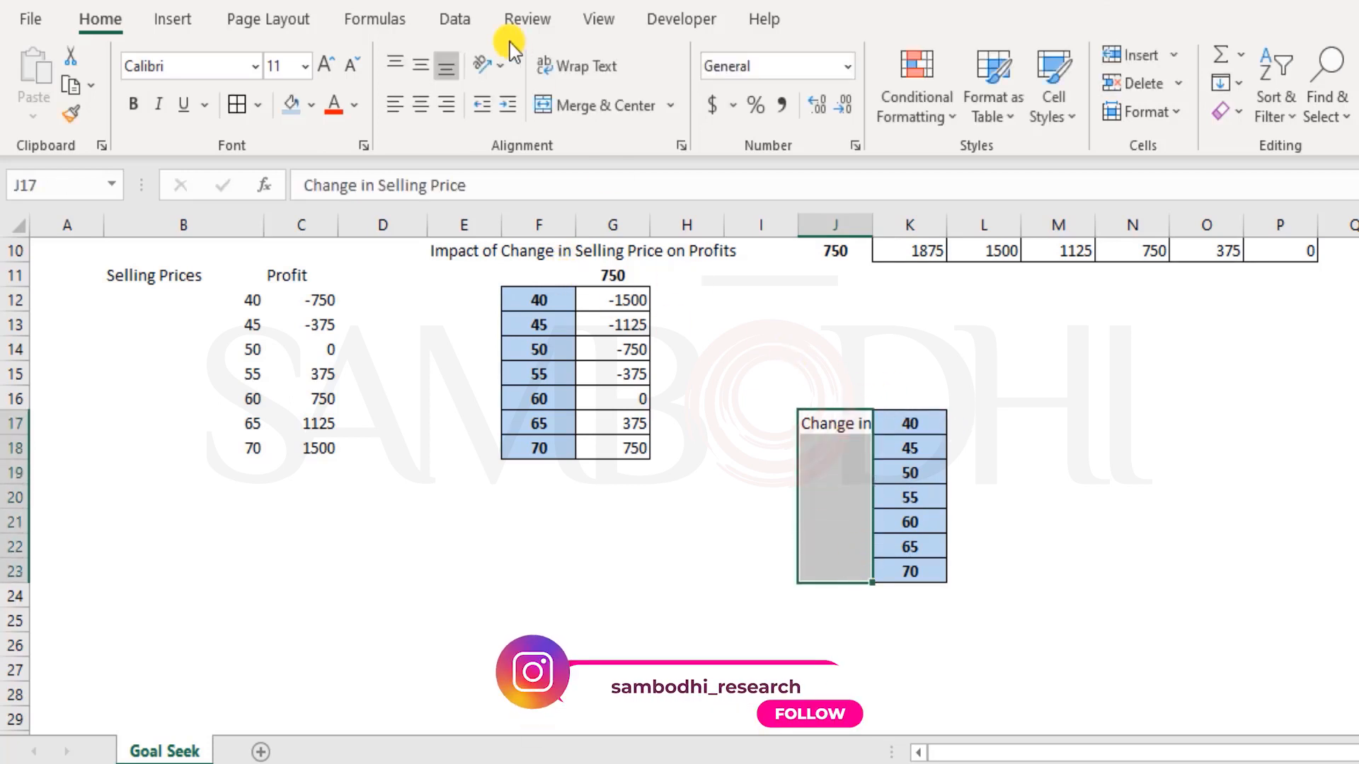
{"action": "left_click", "coordinate": [606, 113]}
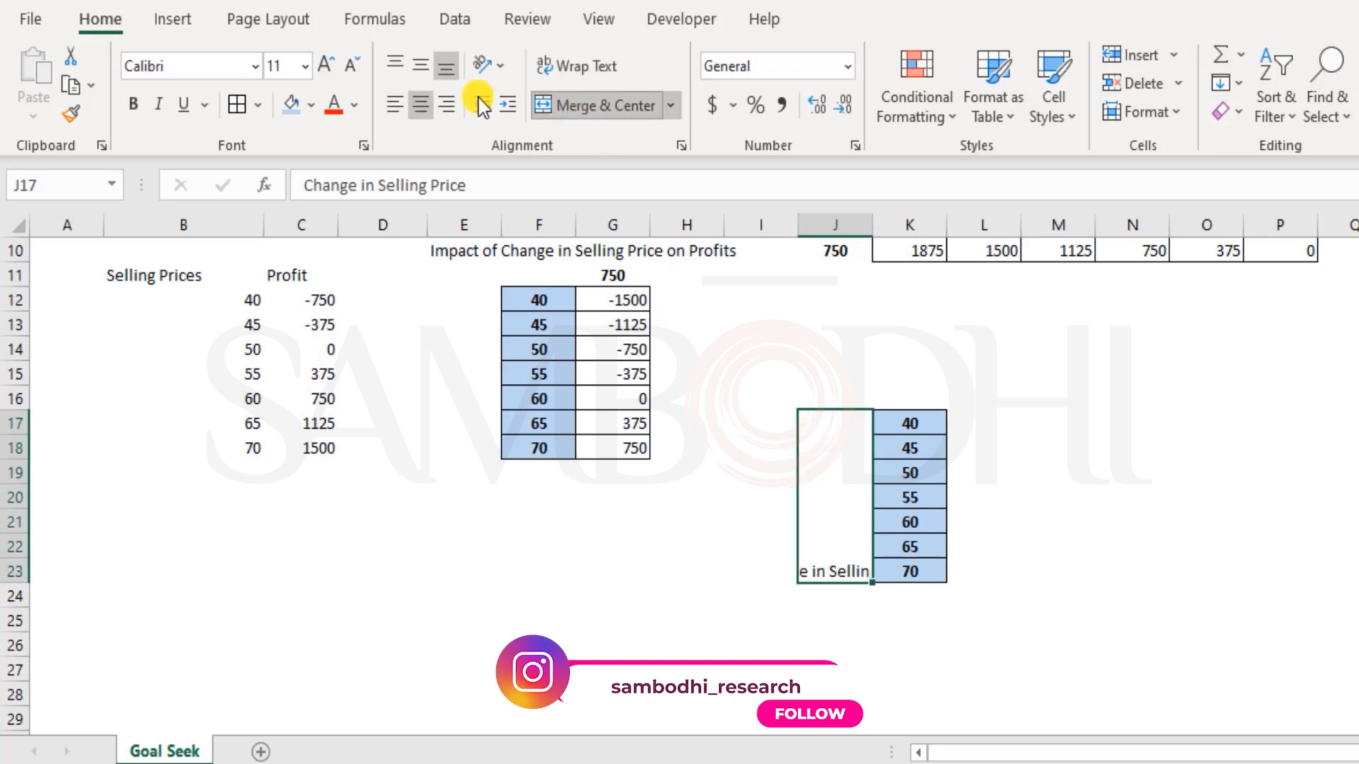
{"action": "left_click", "coordinate": [493, 68]}
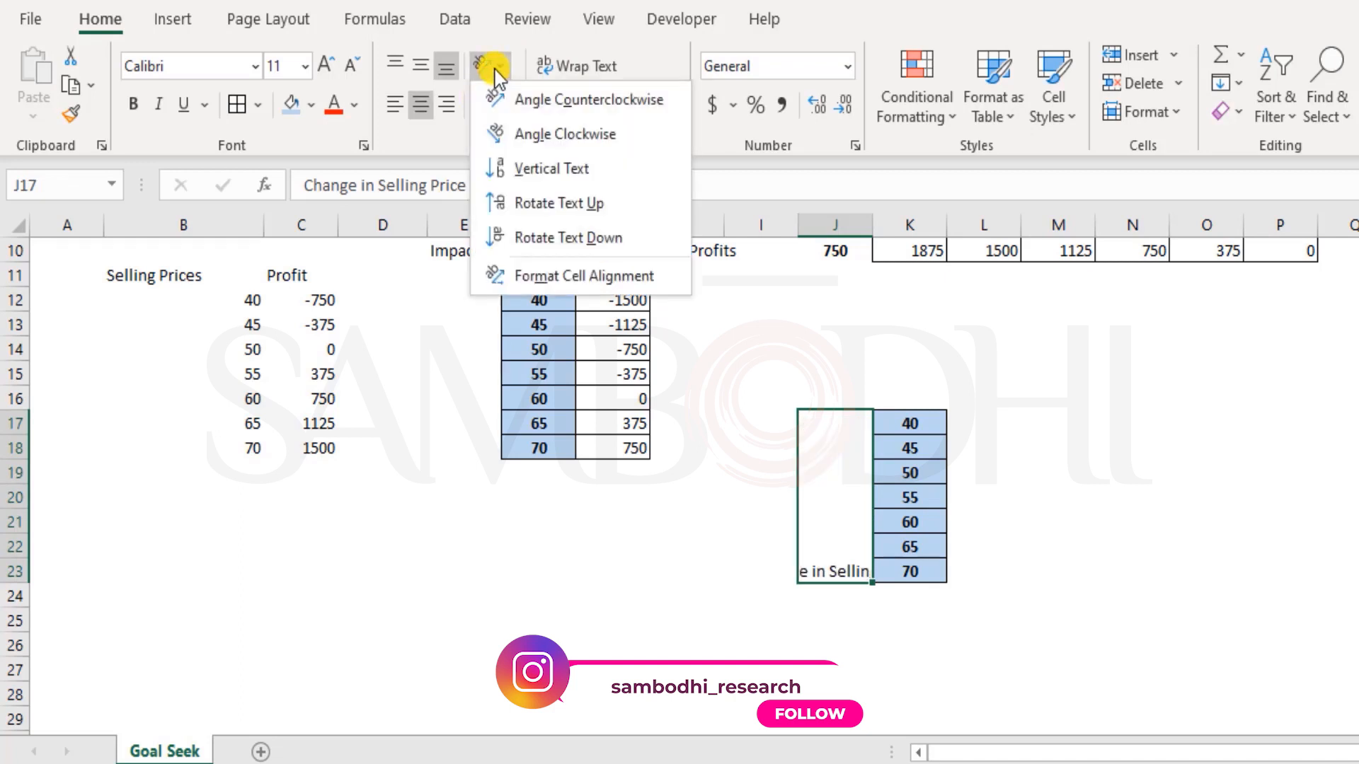
{"action": "left_click", "coordinate": [634, 205]}
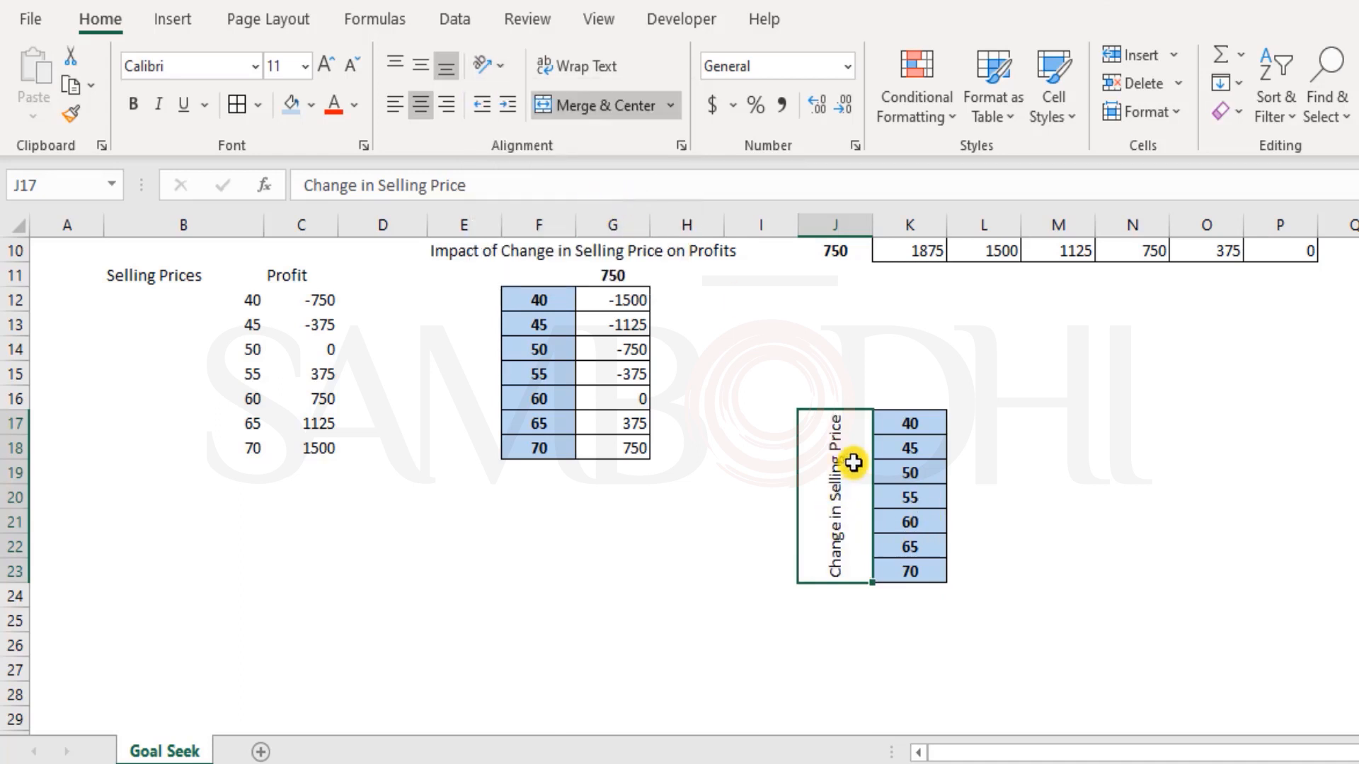
Step: Copy the "Change in Variable Cost" heading and its cost values from K8:P9 to L15:Q16
{"action": "left_click", "coordinate": [976, 421]}
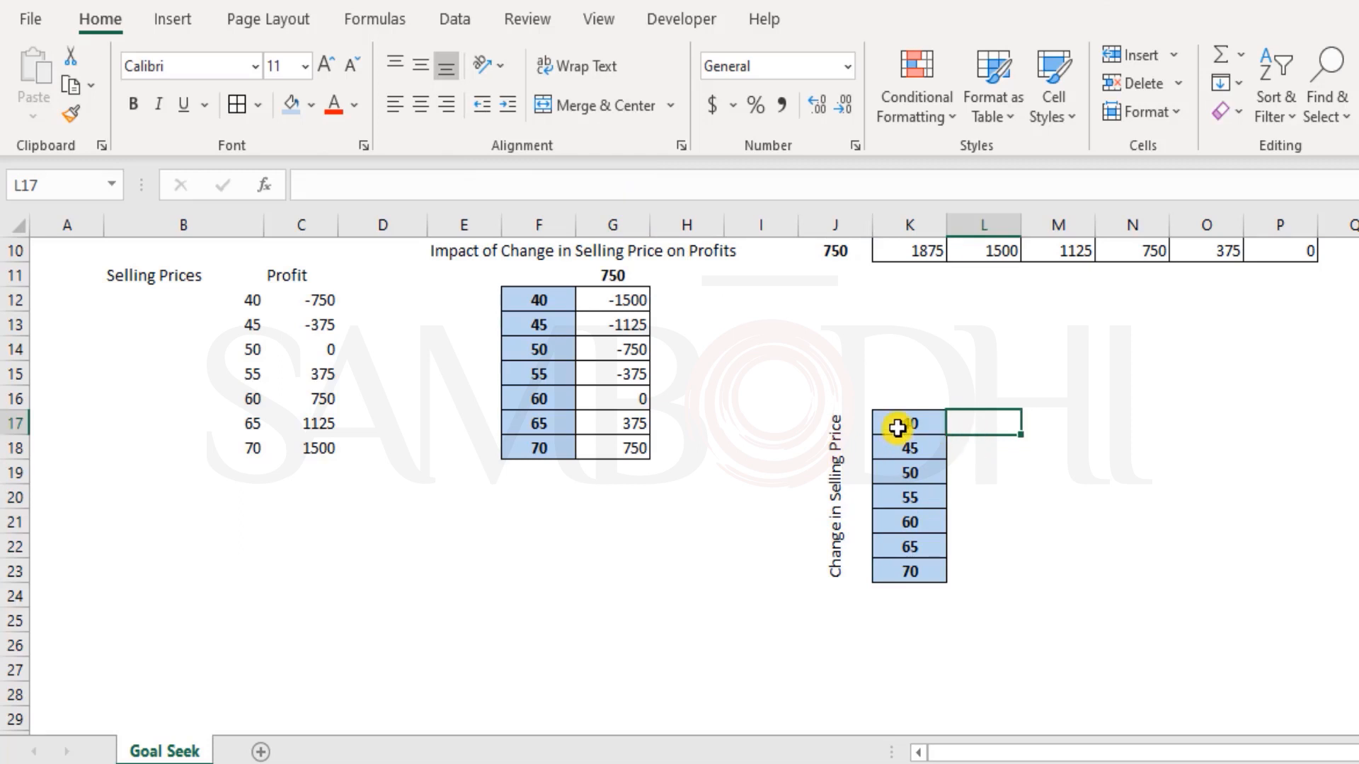
{"action": "scroll", "coordinate": [898, 427], "scroll_direction": "up", "scroll_amount": 2}
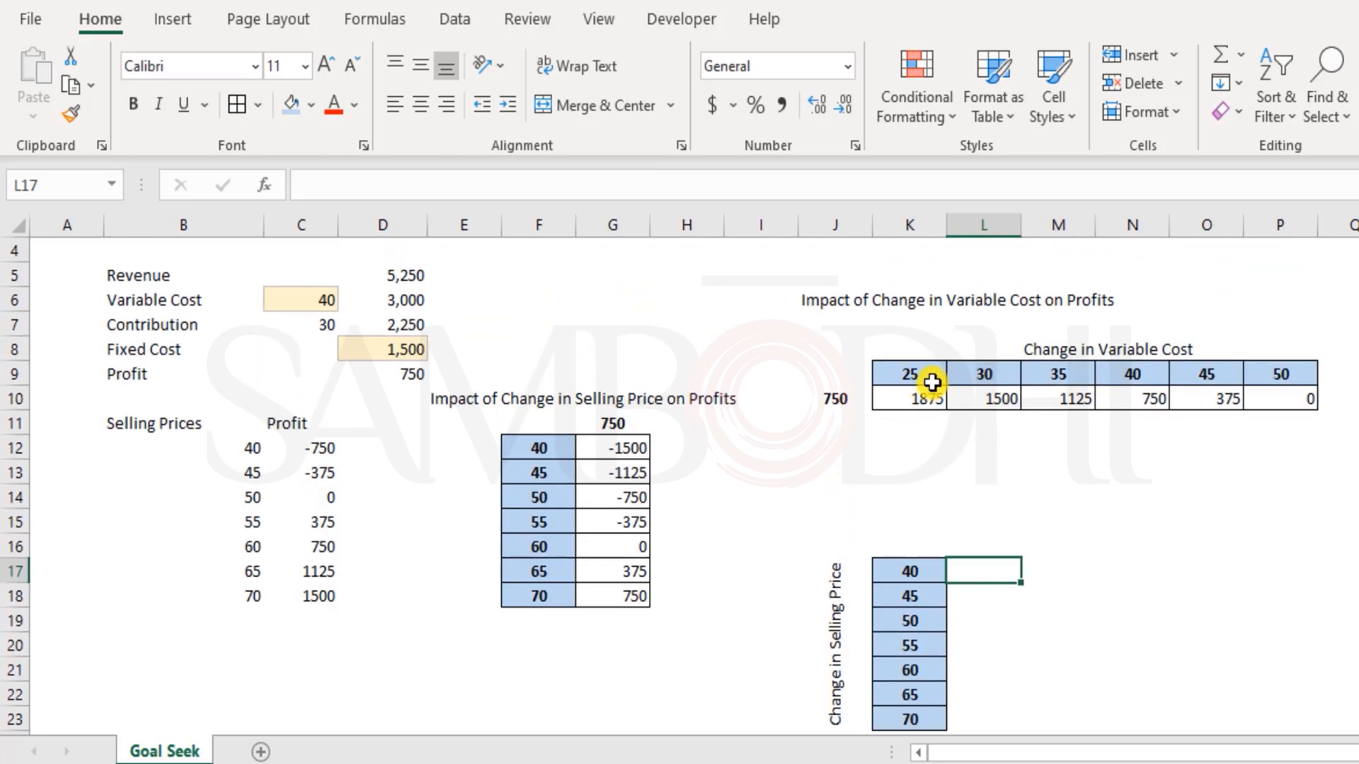
{"action": "left_click_drag", "start_coordinate": [908, 370], "coordinate": [1324, 350]}
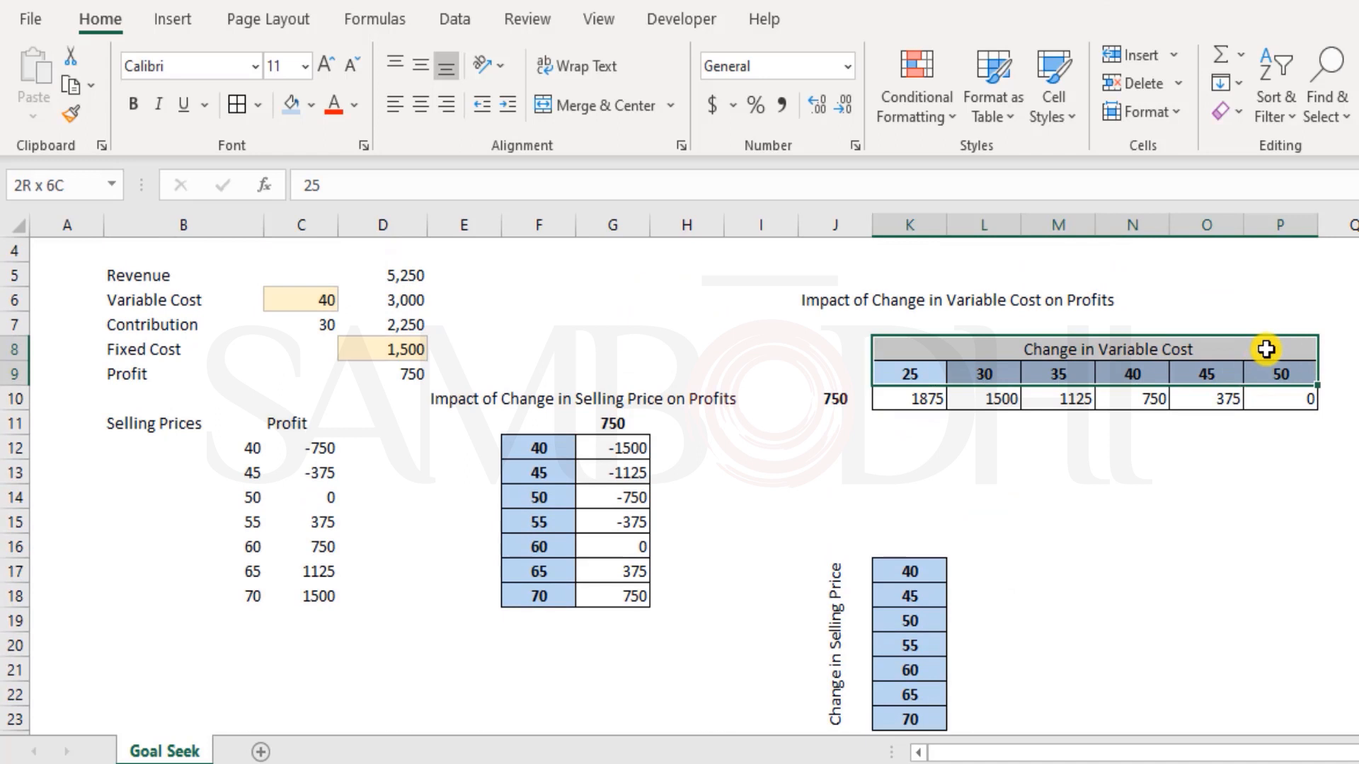
{"action": "key", "text": "ctrl+c"}
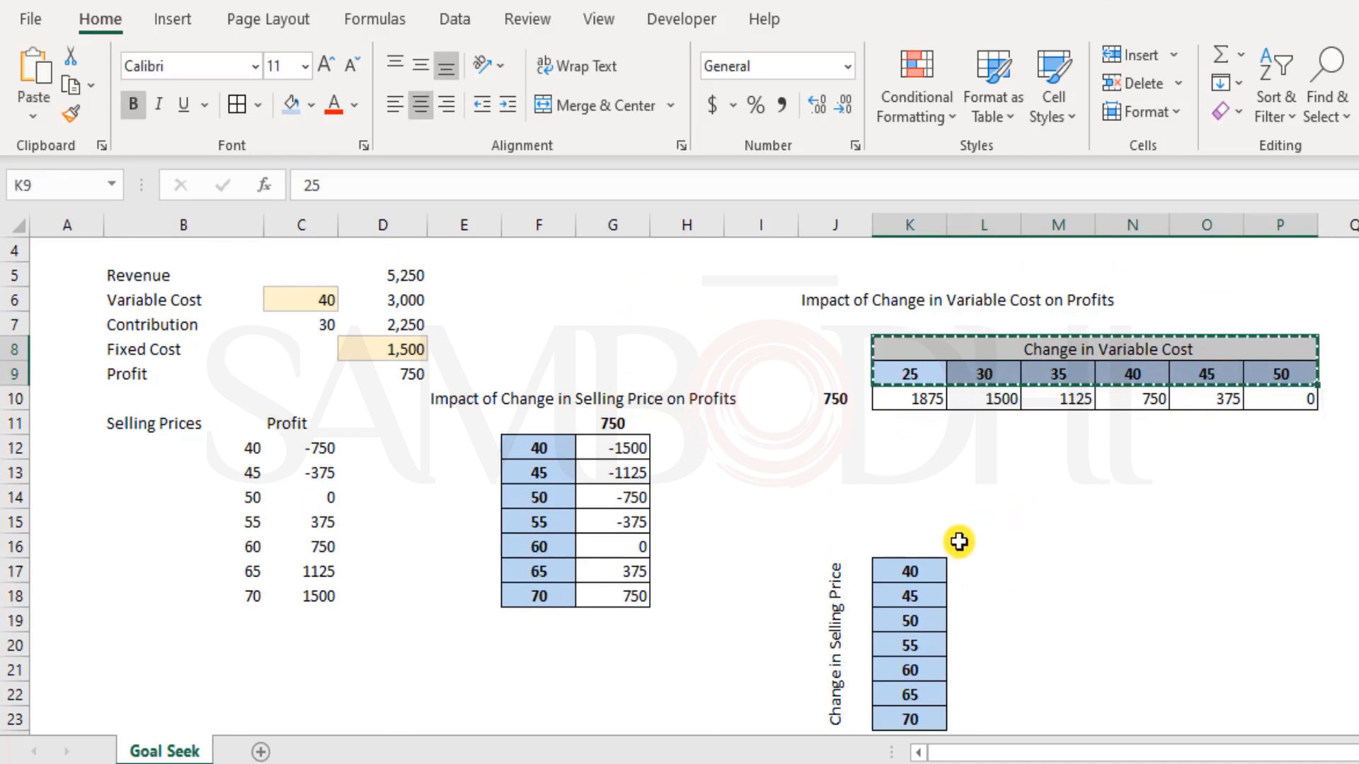
{"action": "left_click", "coordinate": [955, 516]}
{"action": "key", "text": "ctrl+v"}
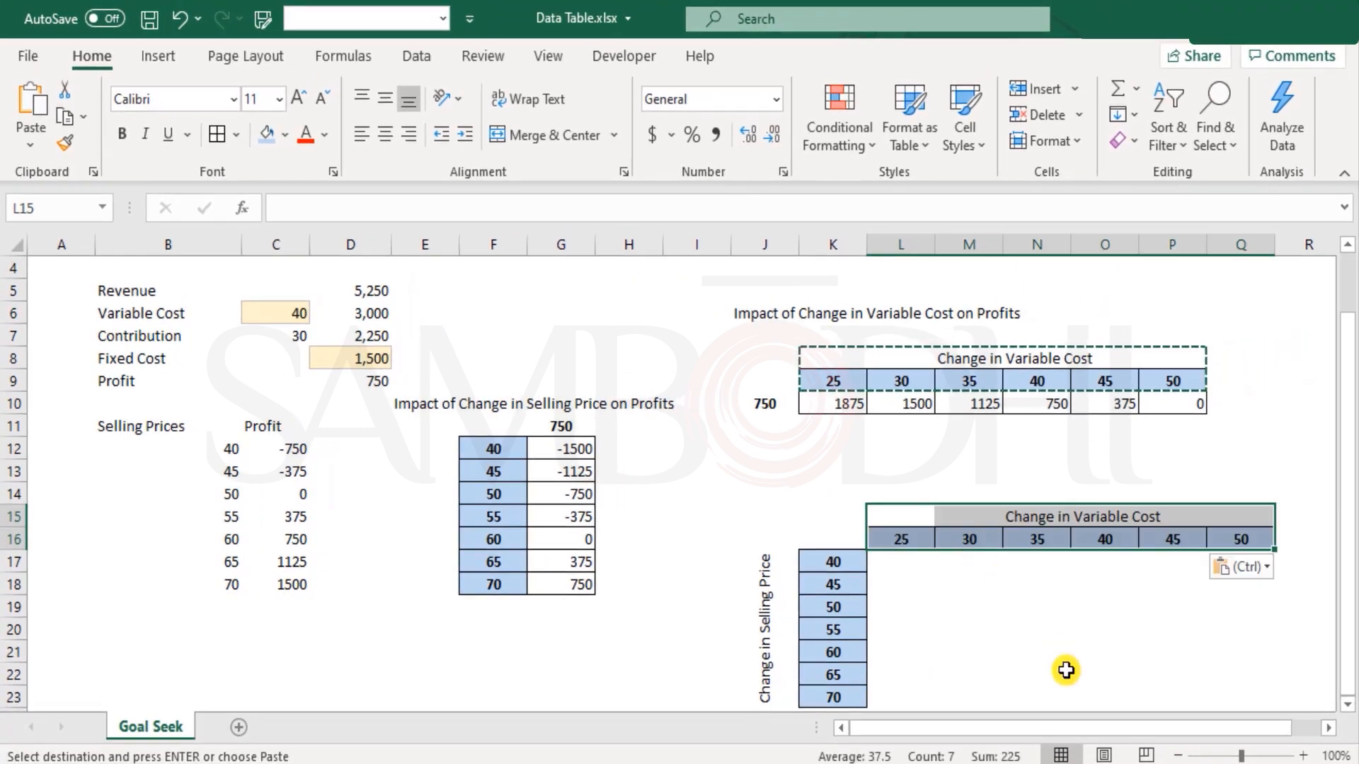
{"action": "left_click", "coordinate": [1146, 670]}
{"action": "scroll", "coordinate": [1032, 662], "scroll_direction": "down", "scroll_amount": 1}
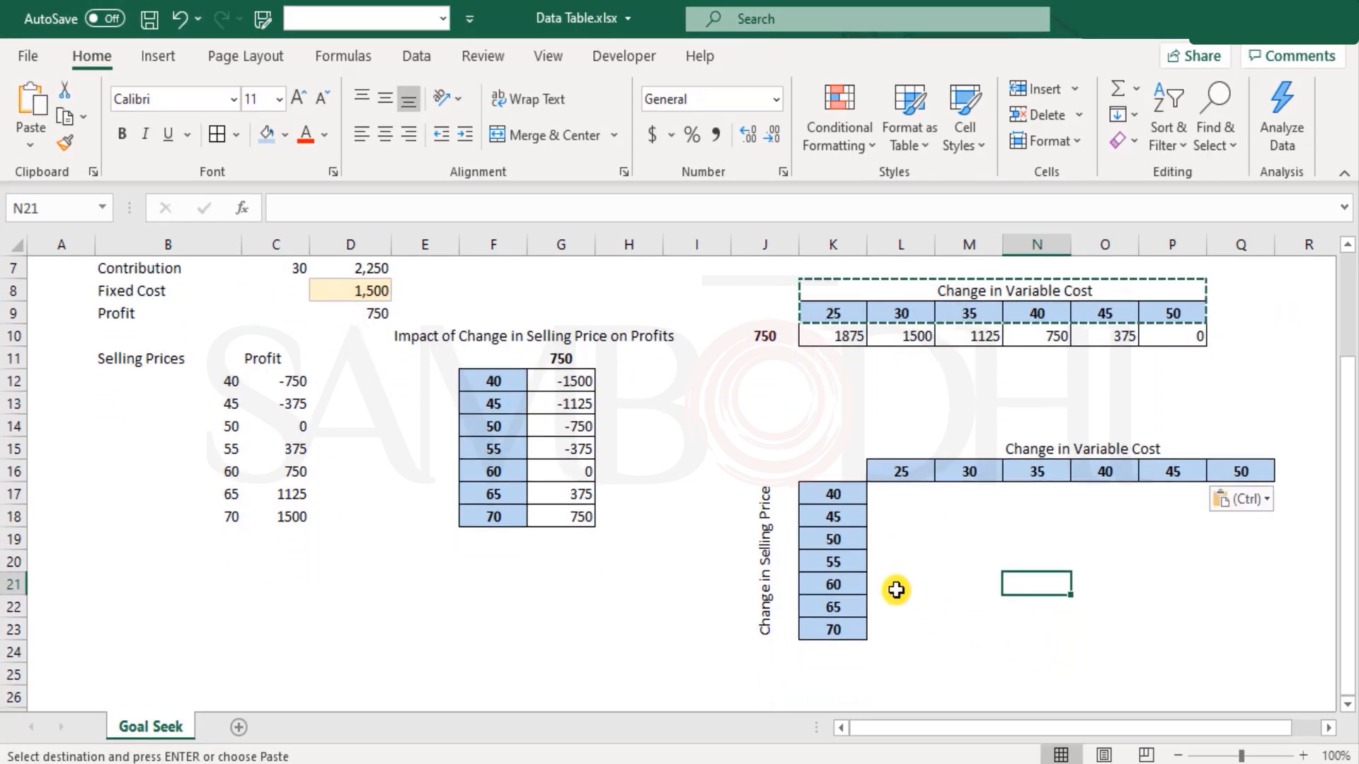
Step: Link the new table's corner cell K16 to the profit with the formula =D9
{"action": "left_click_drag", "start_coordinate": [831, 494], "coordinate": [838, 629]}
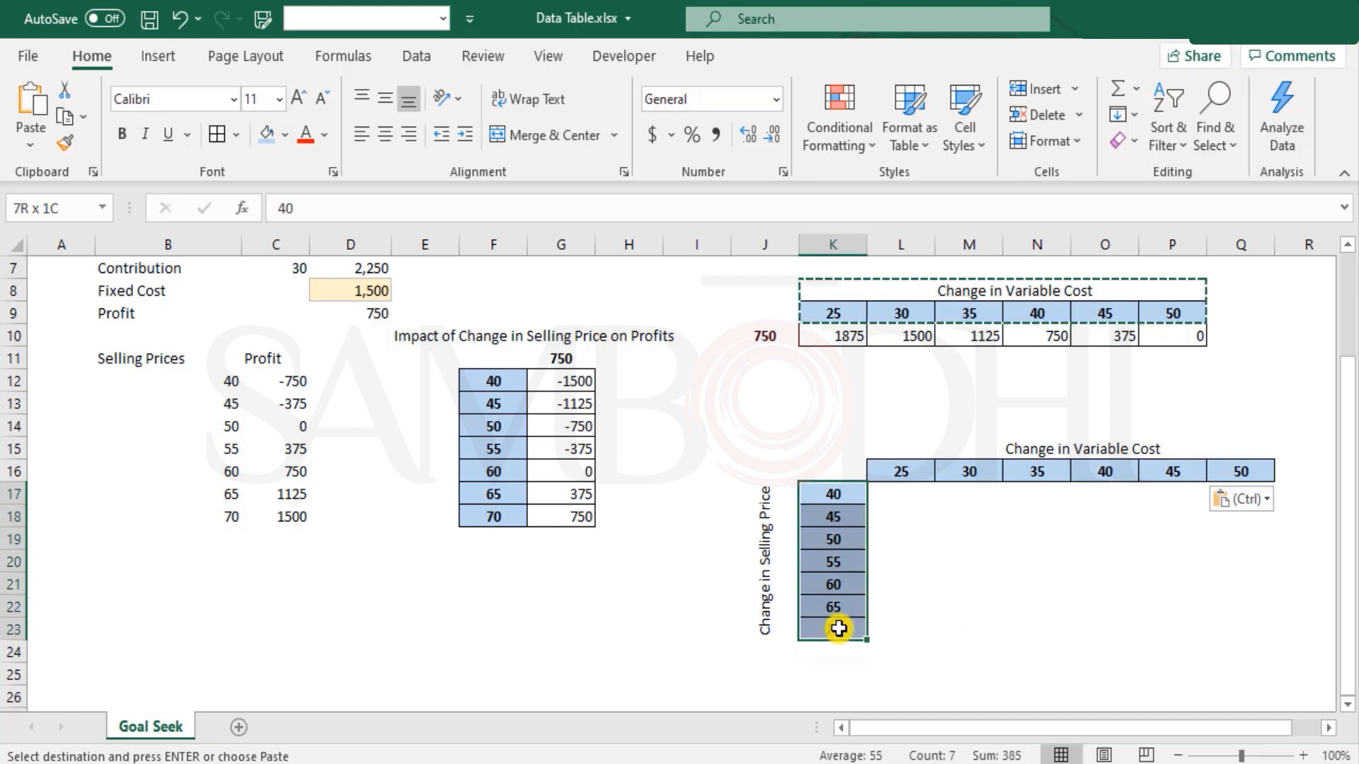
{"action": "left_click_drag", "start_coordinate": [899, 471], "coordinate": [1241, 463]}
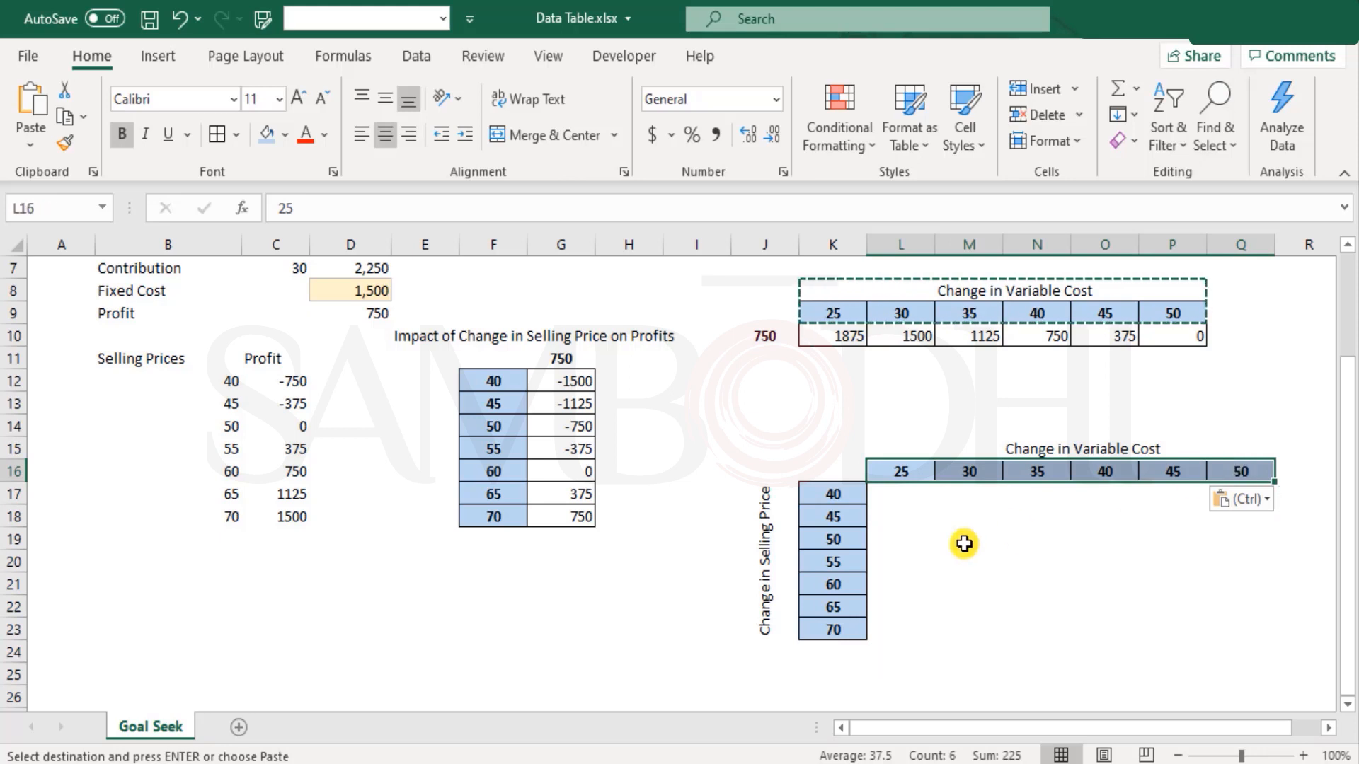
{"action": "scroll", "coordinate": [965, 540], "scroll_direction": "up", "scroll_amount": 2}
{"action": "left_click", "coordinate": [378, 453]}
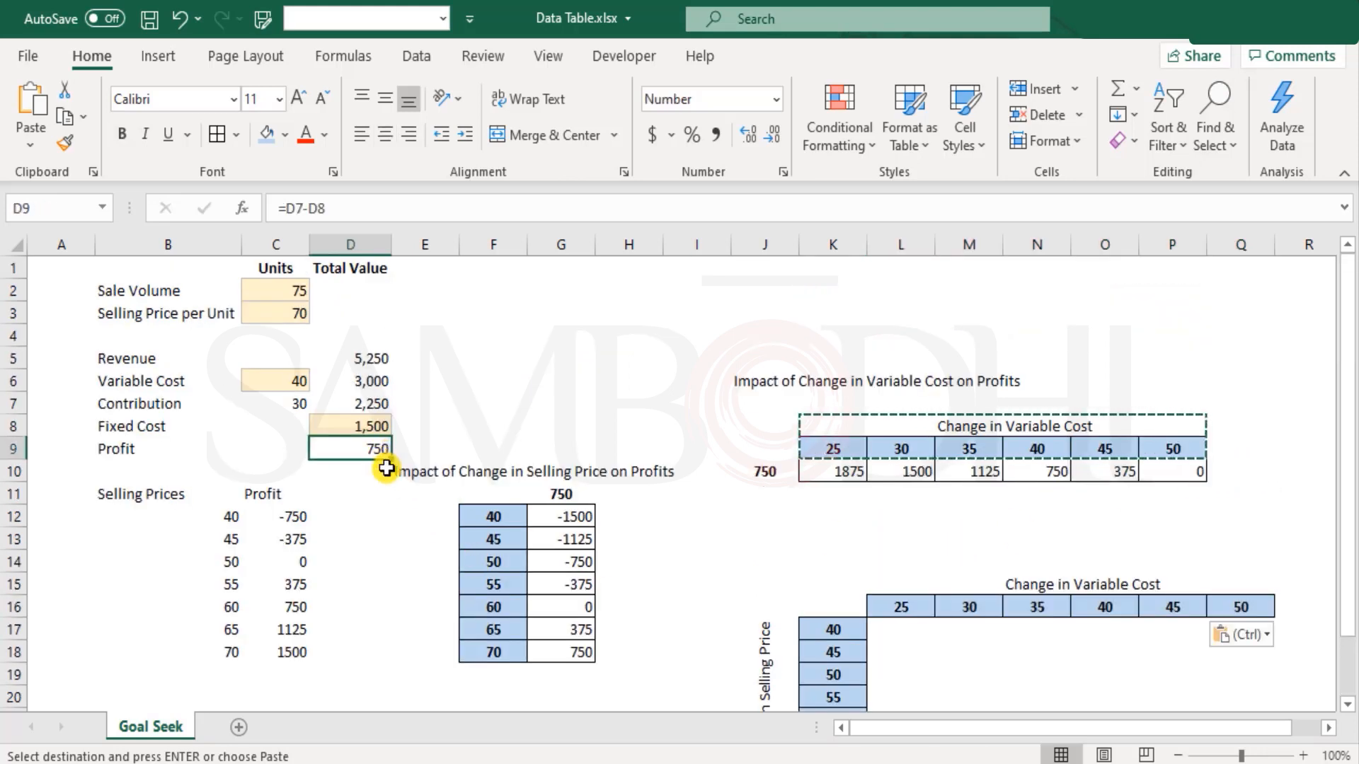
{"action": "scroll", "coordinate": [679, 512], "scroll_direction": "down", "scroll_amount": 1}
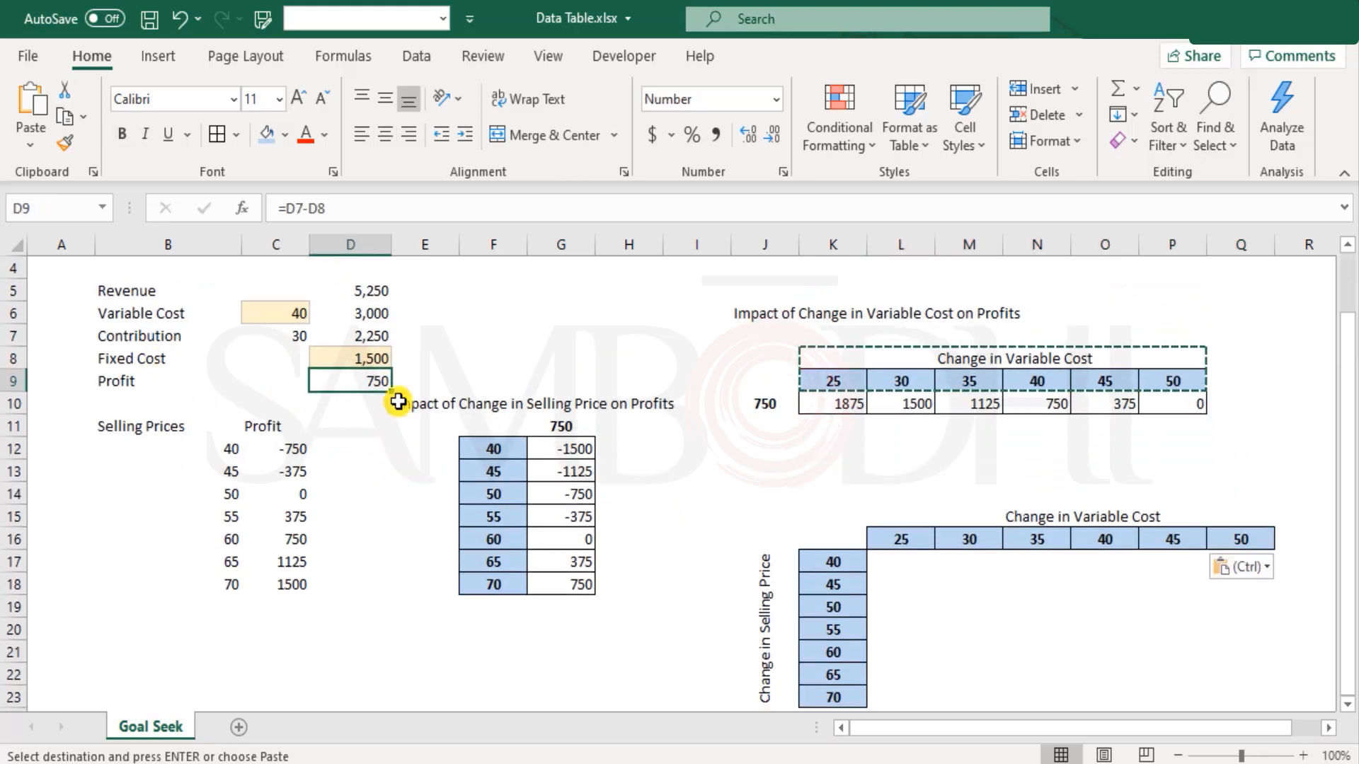
{"action": "left_click", "coordinate": [833, 539]}
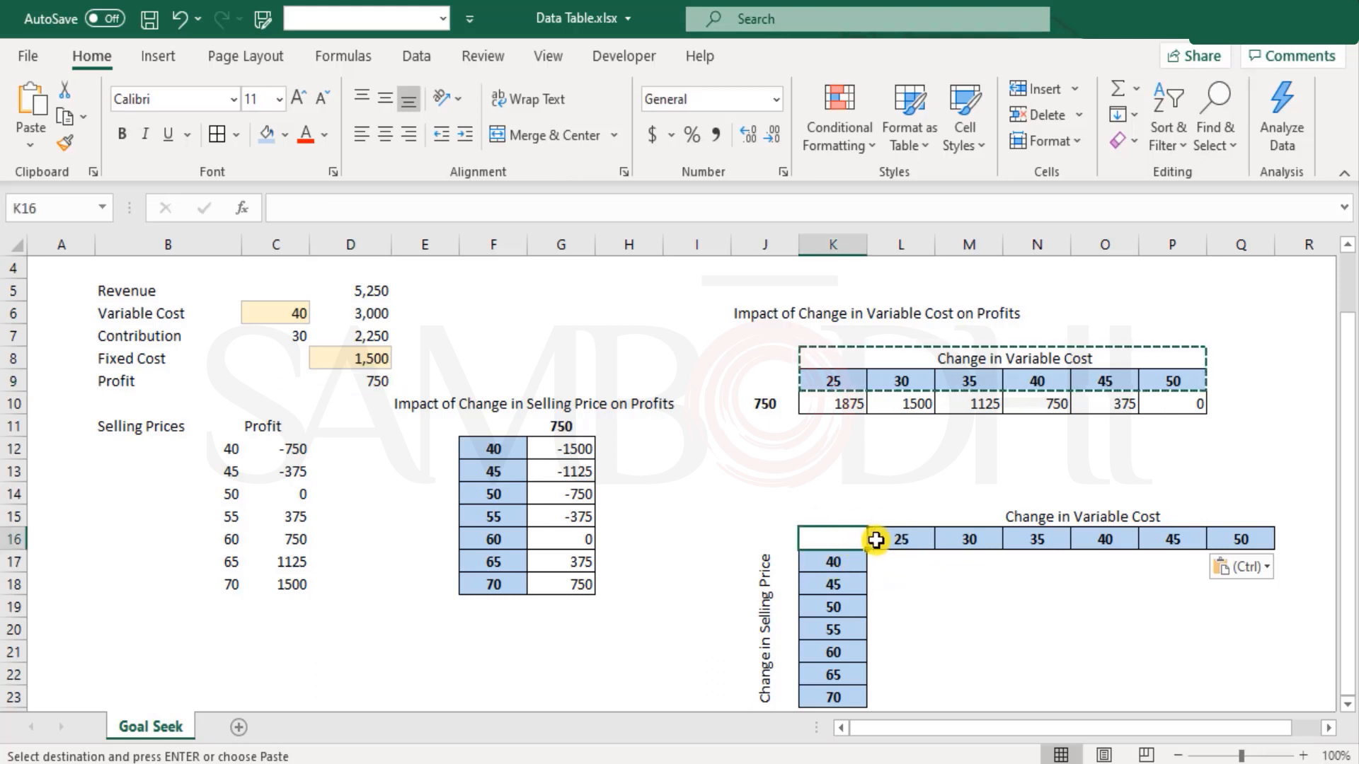
{"action": "type", "text": "="}
{"action": "left_click", "coordinate": [370, 381]}
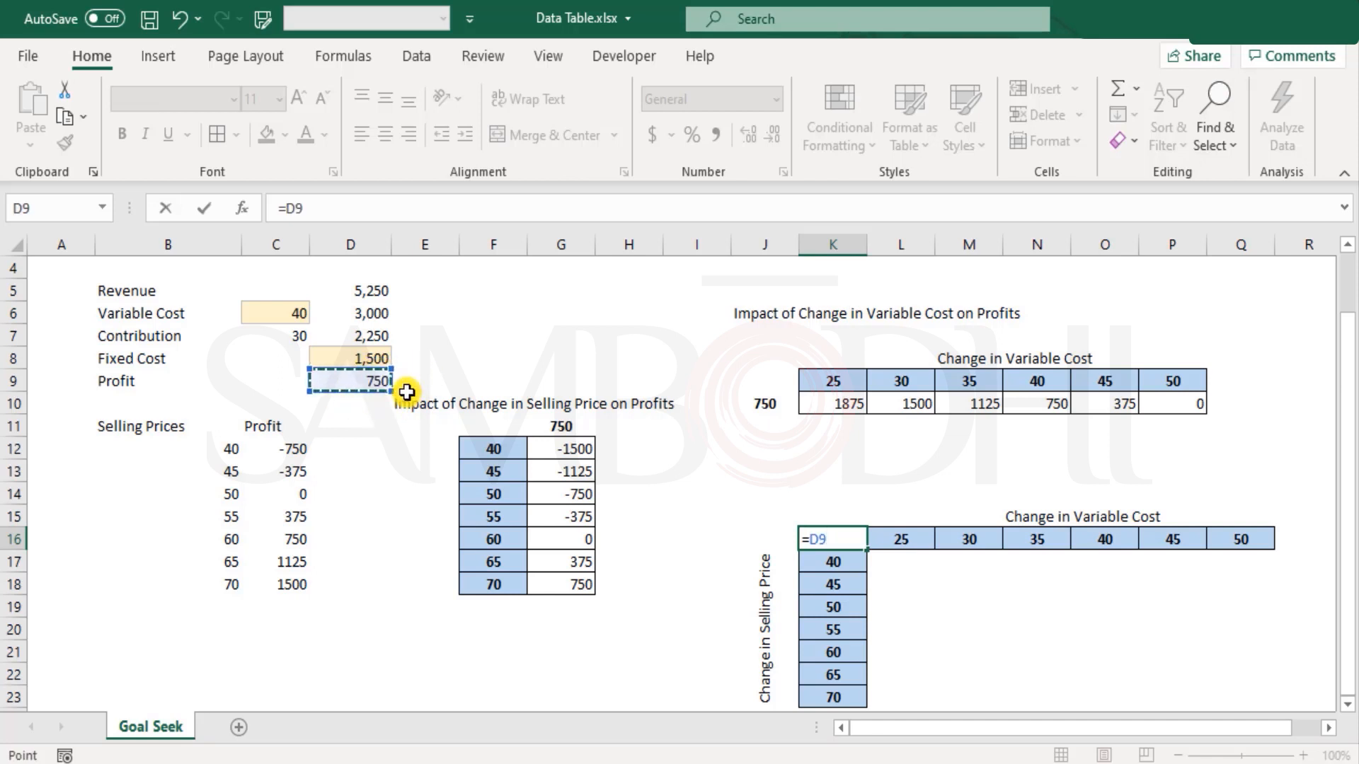
{"action": "key", "text": "Return"}
Step: Give corner cell K16 a dark blue fill and a white font colour
{"action": "left_click", "coordinate": [821, 540]}
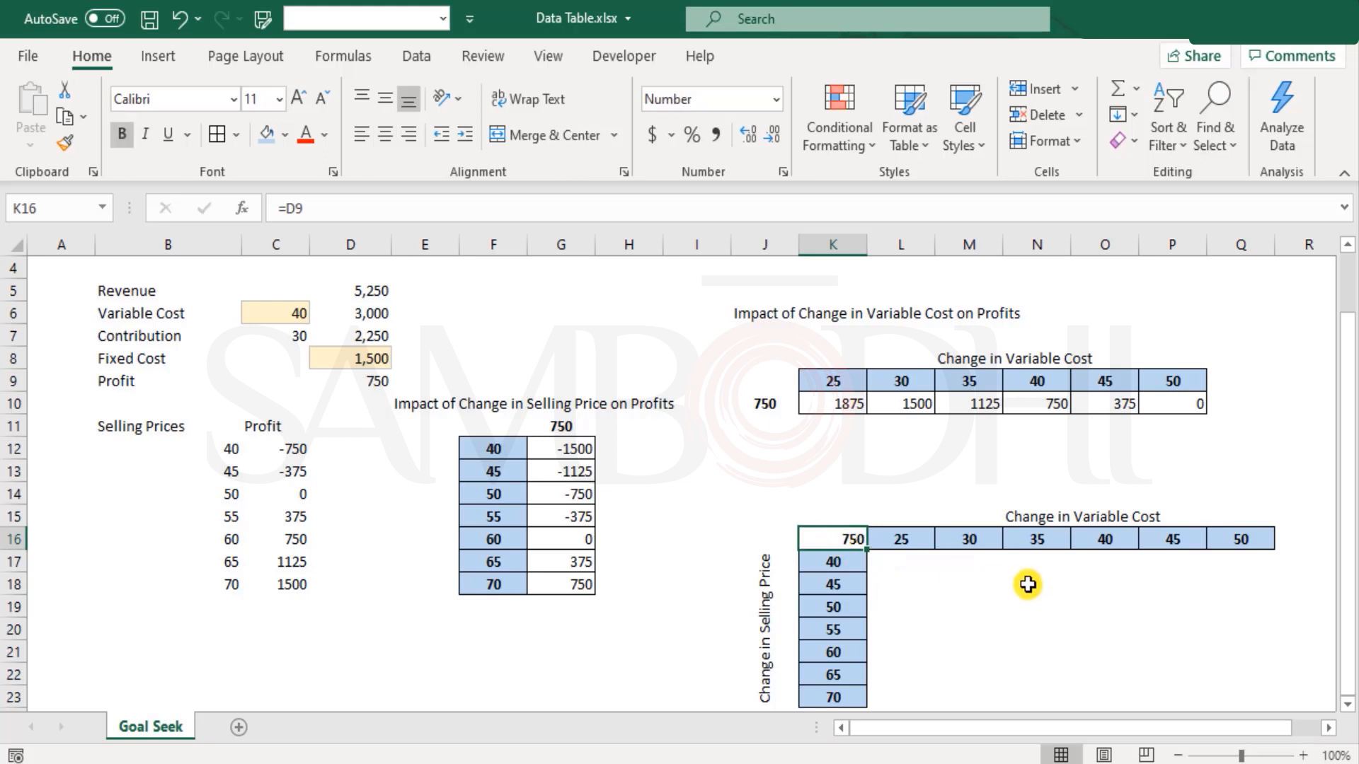
{"action": "left_click", "coordinate": [286, 135]}
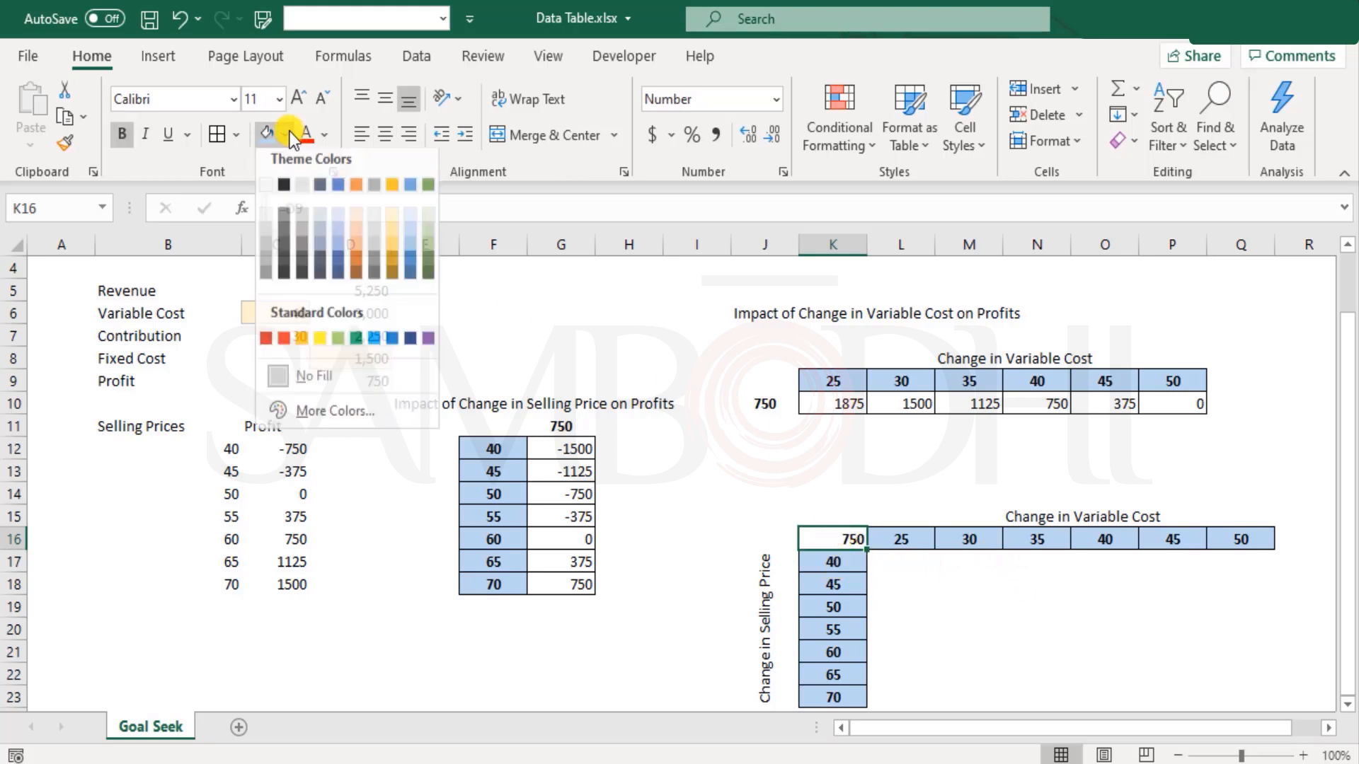
{"action": "left_click", "coordinate": [411, 280]}
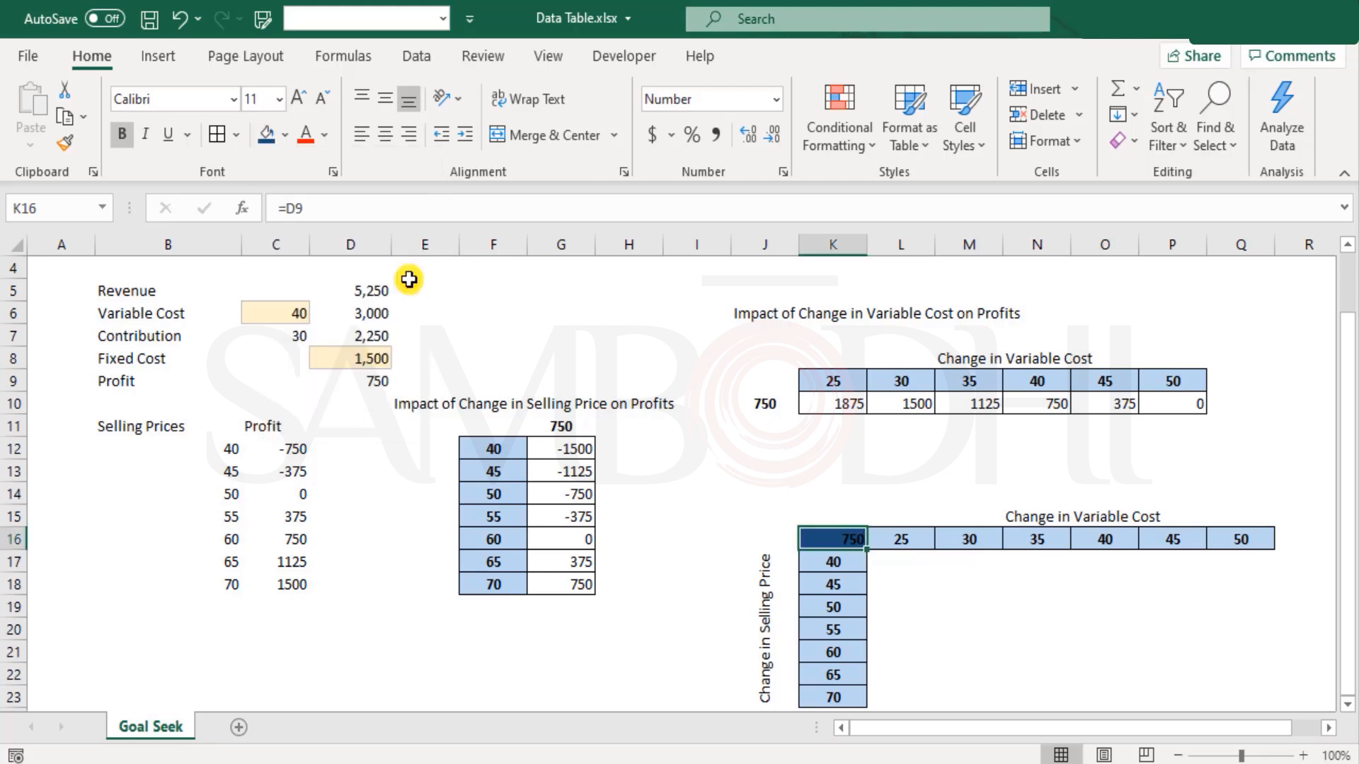
{"action": "left_click", "coordinate": [329, 134]}
{"action": "left_click", "coordinate": [307, 222]}
{"action": "left_click", "coordinate": [994, 615]}
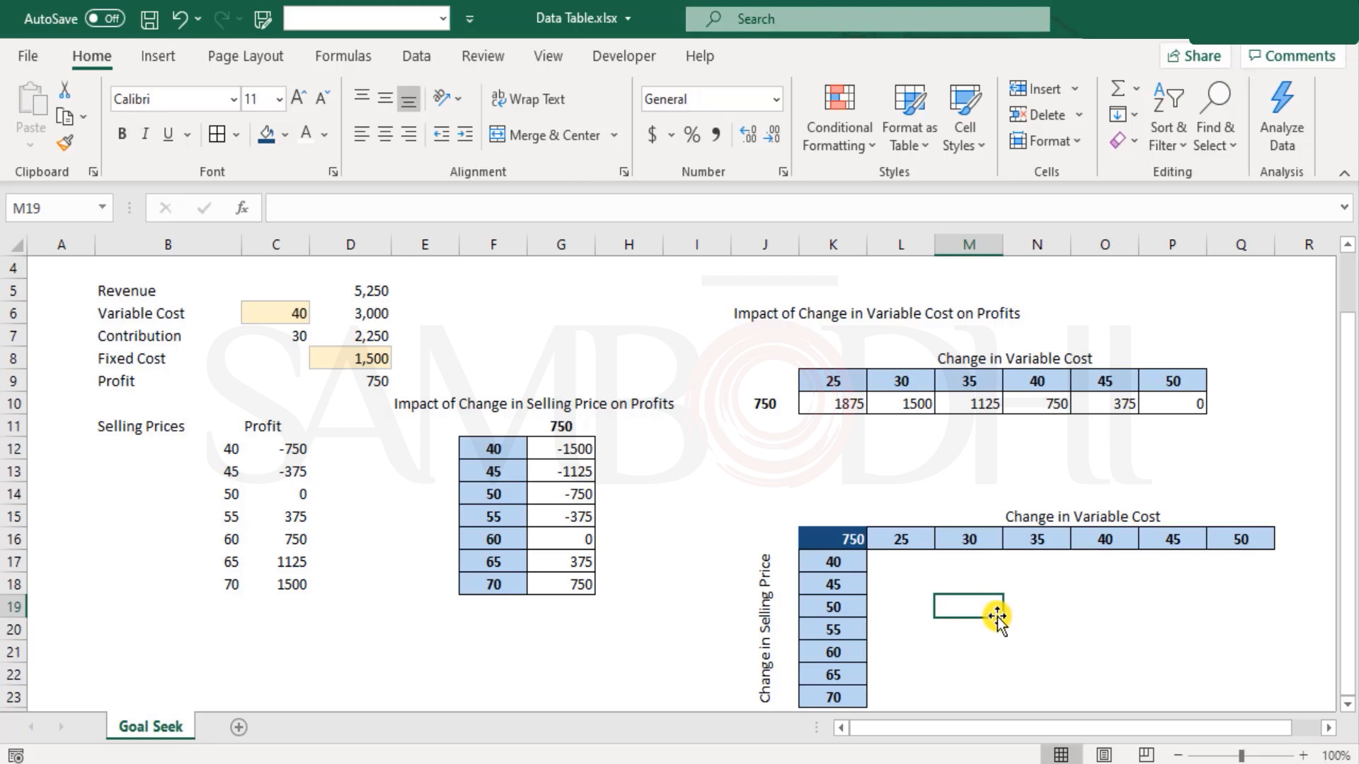
Step: Create a two-variable data table over K16:Q23 with row input cell C6 and column input cell C3
{"action": "scroll", "coordinate": [998, 609], "scroll_direction": "down", "scroll_amount": 1}
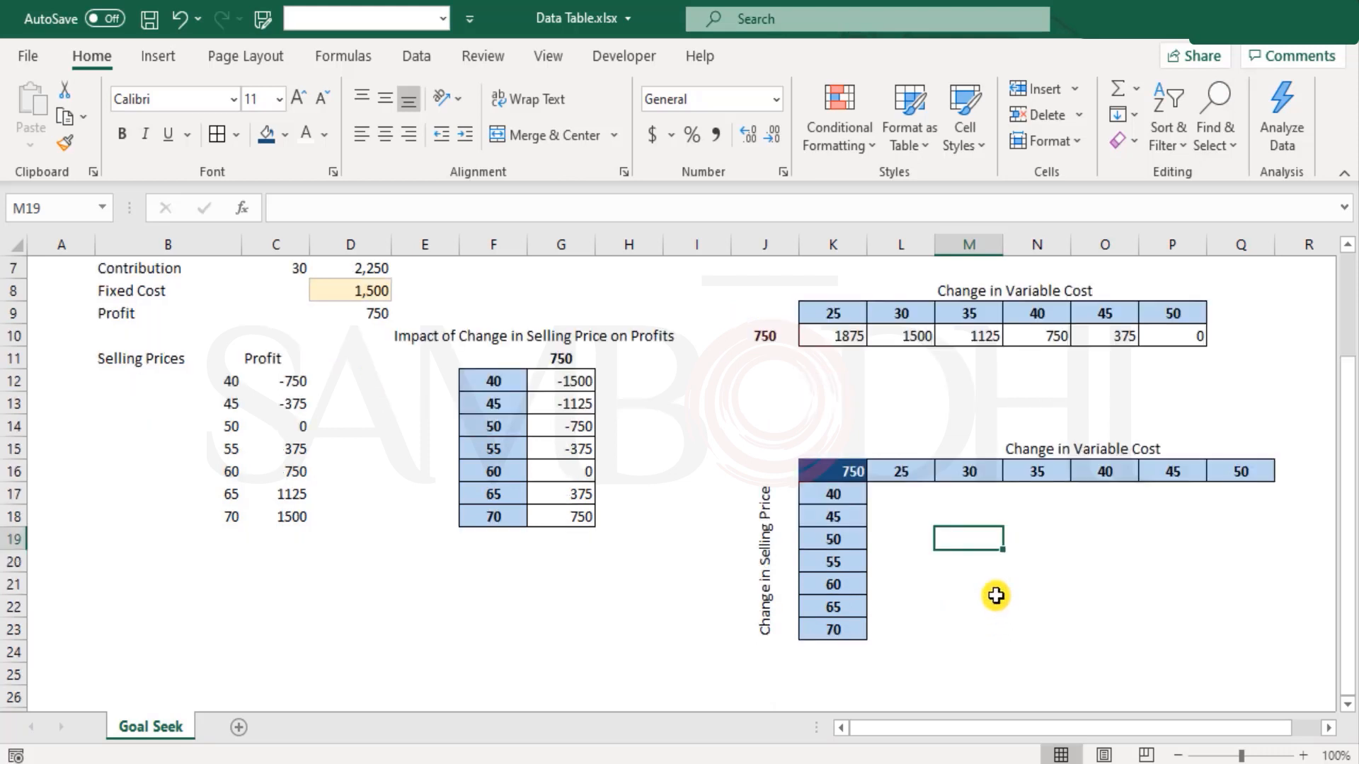
{"action": "left_click_drag", "start_coordinate": [823, 477], "coordinate": [1241, 630]}
{"action": "scroll", "coordinate": [1125, 534], "scroll_direction": "up", "scroll_amount": 1}
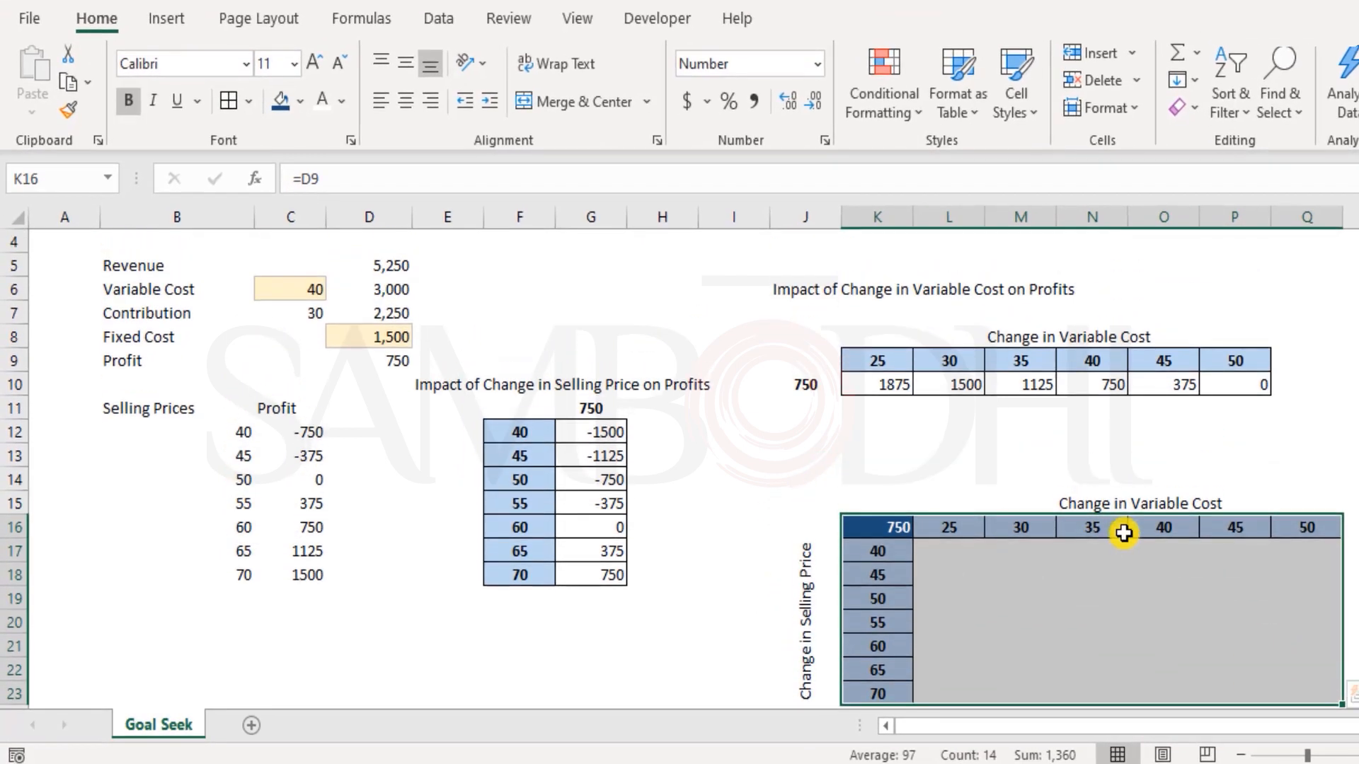
{"action": "left_click", "coordinate": [437, 17]}
{"action": "left_click", "coordinate": [995, 105]}
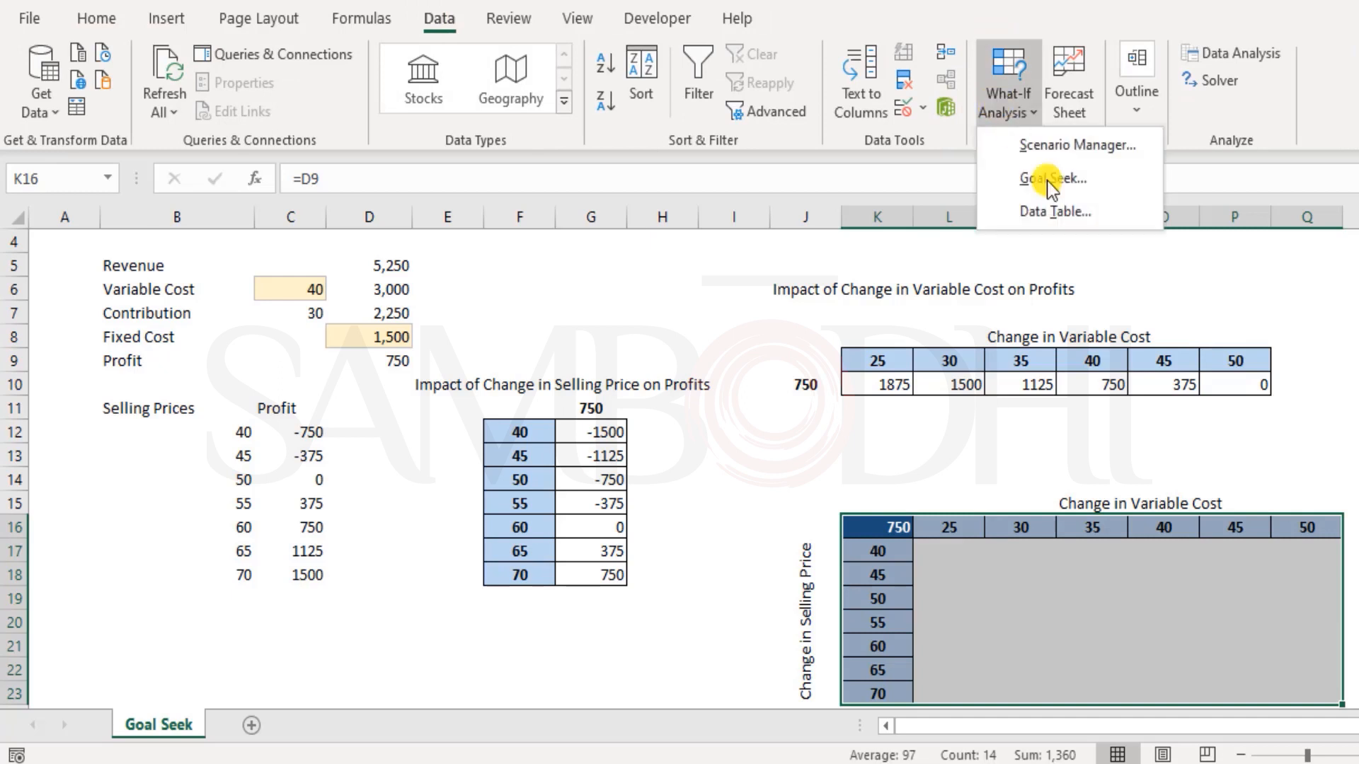
{"action": "left_click", "coordinate": [1069, 211]}
{"action": "left_click_drag", "start_coordinate": [880, 206], "coordinate": [1028, 118]}
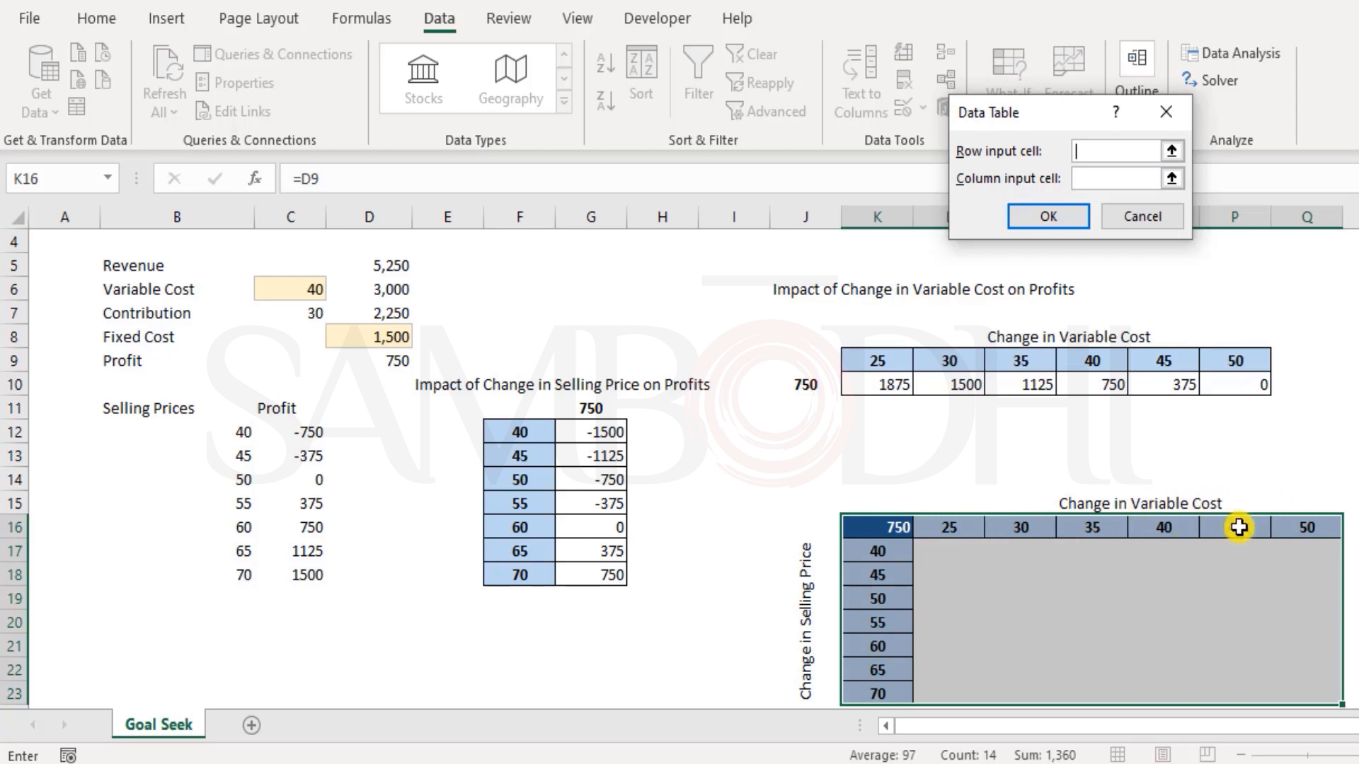
{"action": "scroll", "coordinate": [1303, 524], "scroll_direction": "up", "scroll_amount": 1}
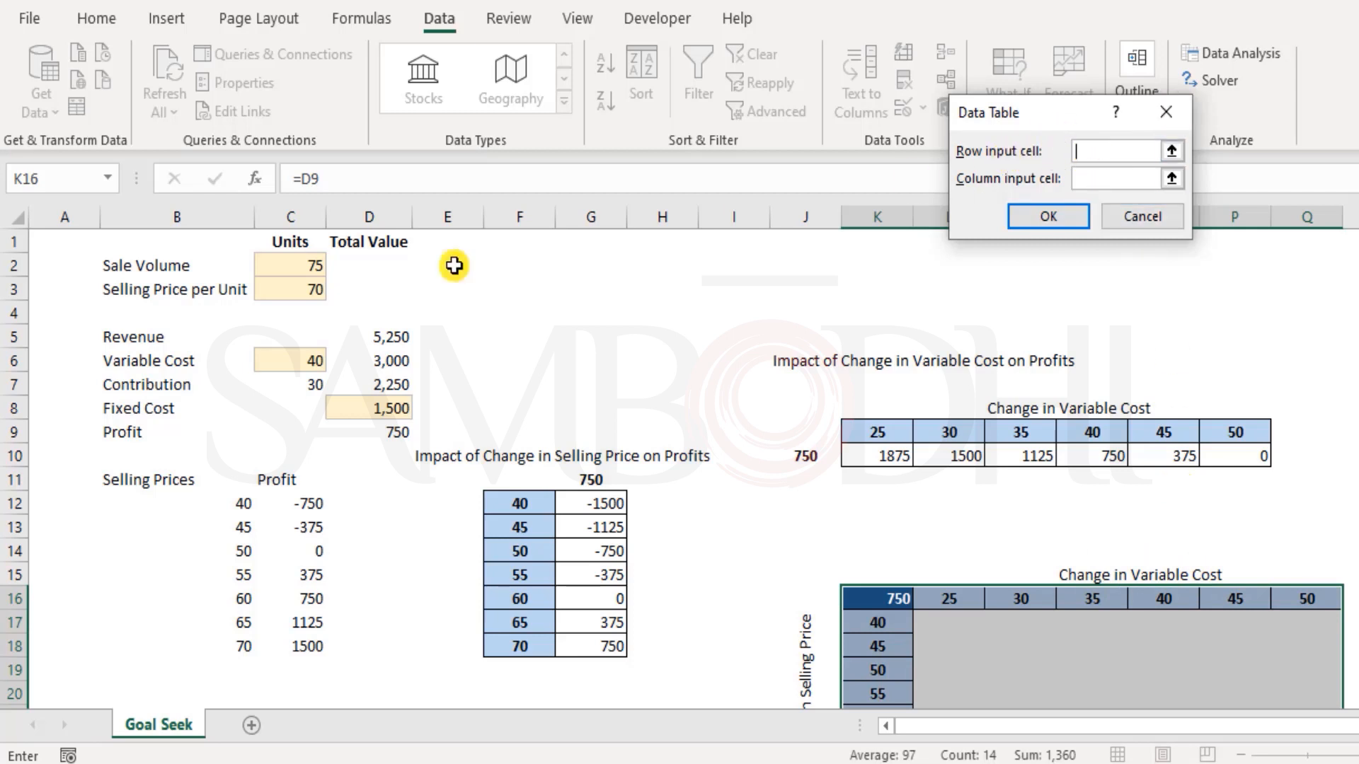
{"action": "left_click", "coordinate": [295, 357]}
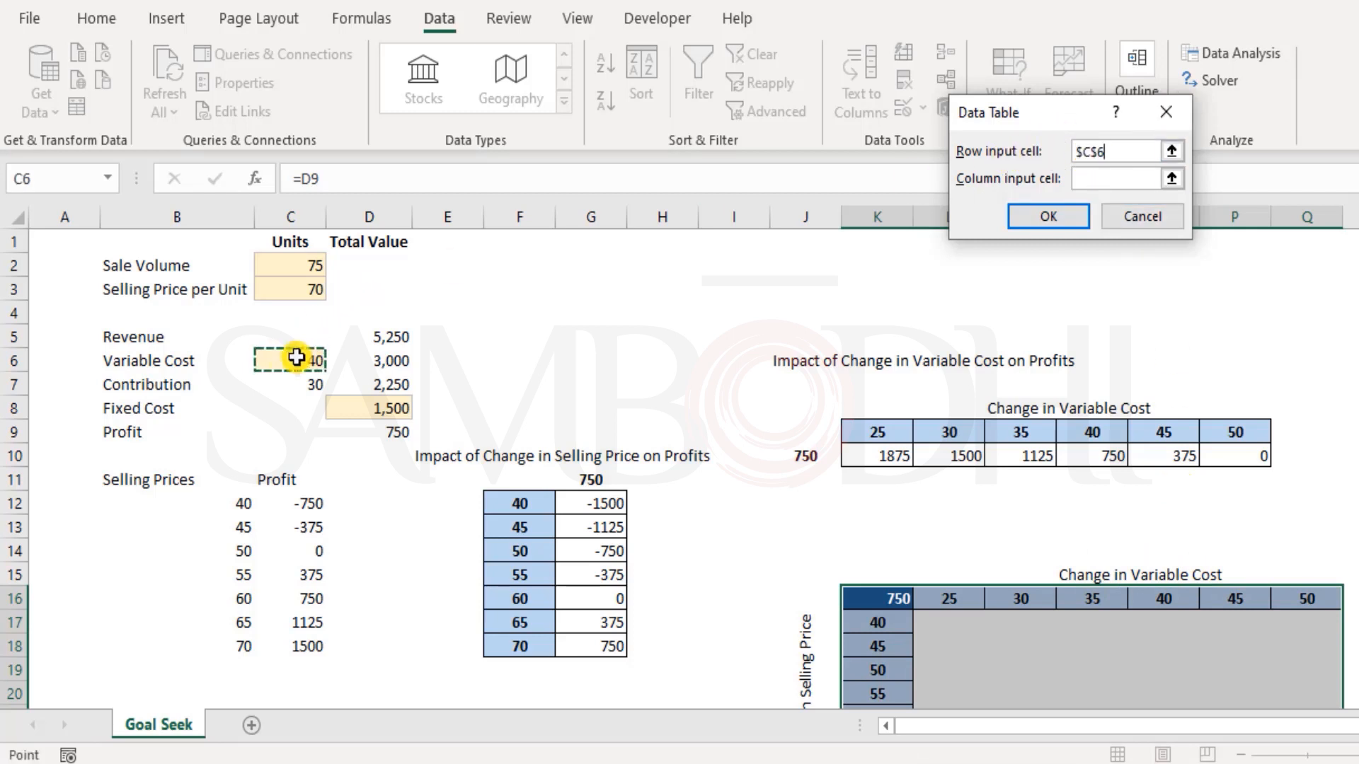
{"action": "scroll", "coordinate": [931, 439], "scroll_direction": "down", "scroll_amount": 1}
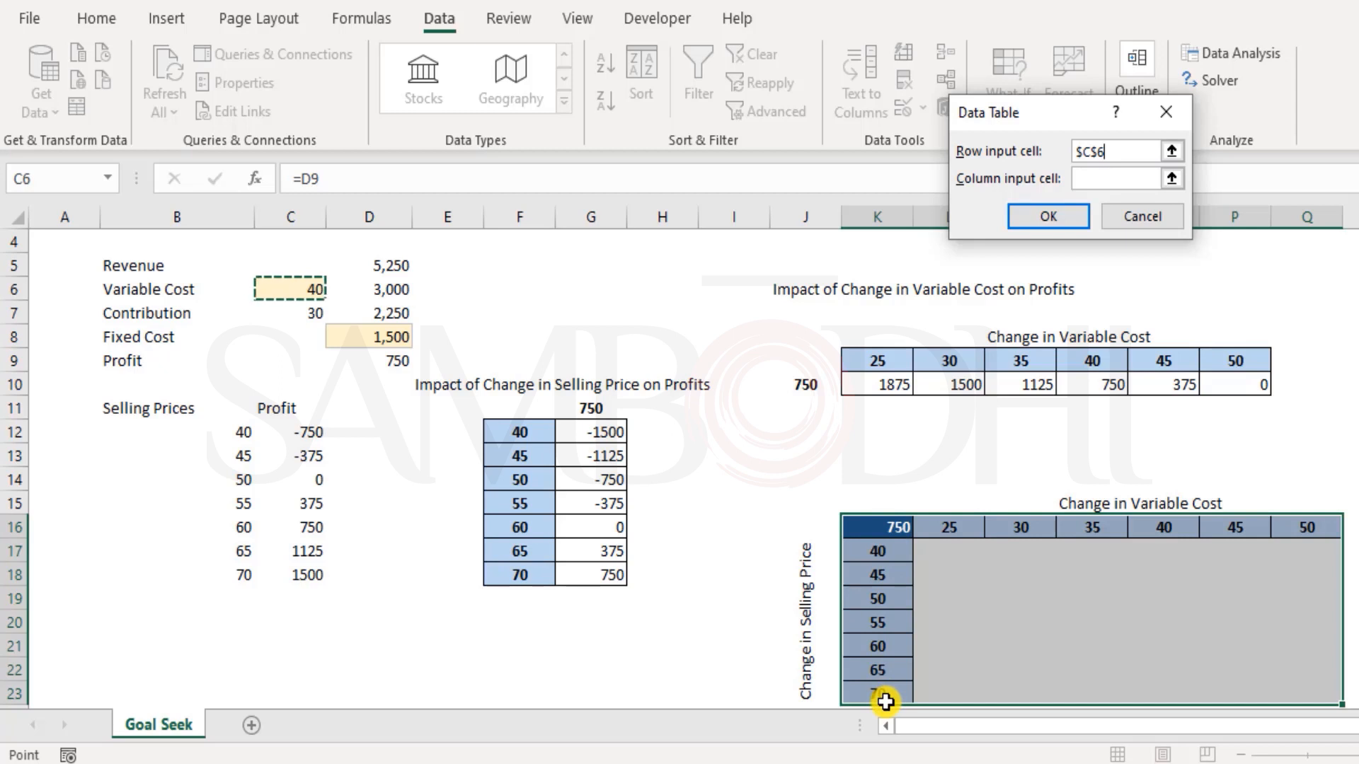
{"action": "scroll", "coordinate": [883, 656], "scroll_direction": "up", "scroll_amount": 1}
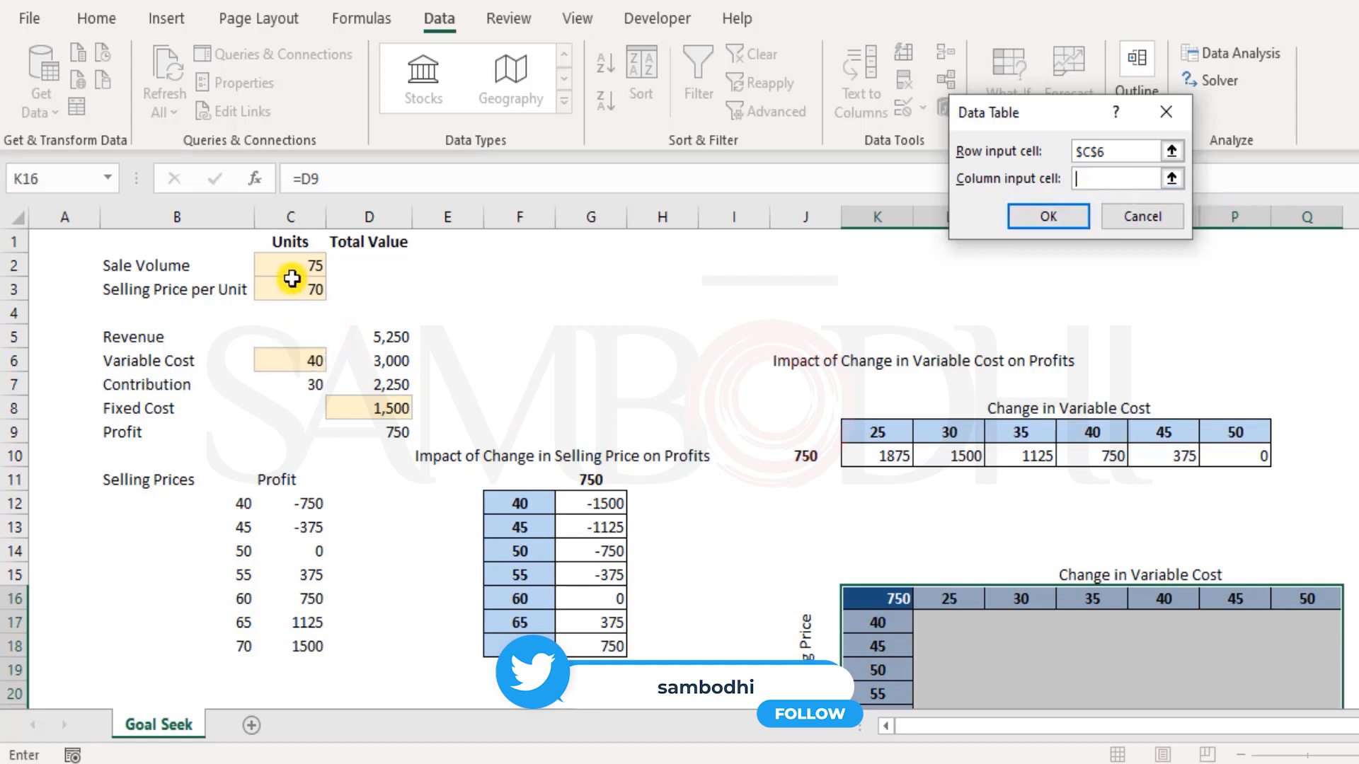
{"action": "left_click", "coordinate": [303, 287]}
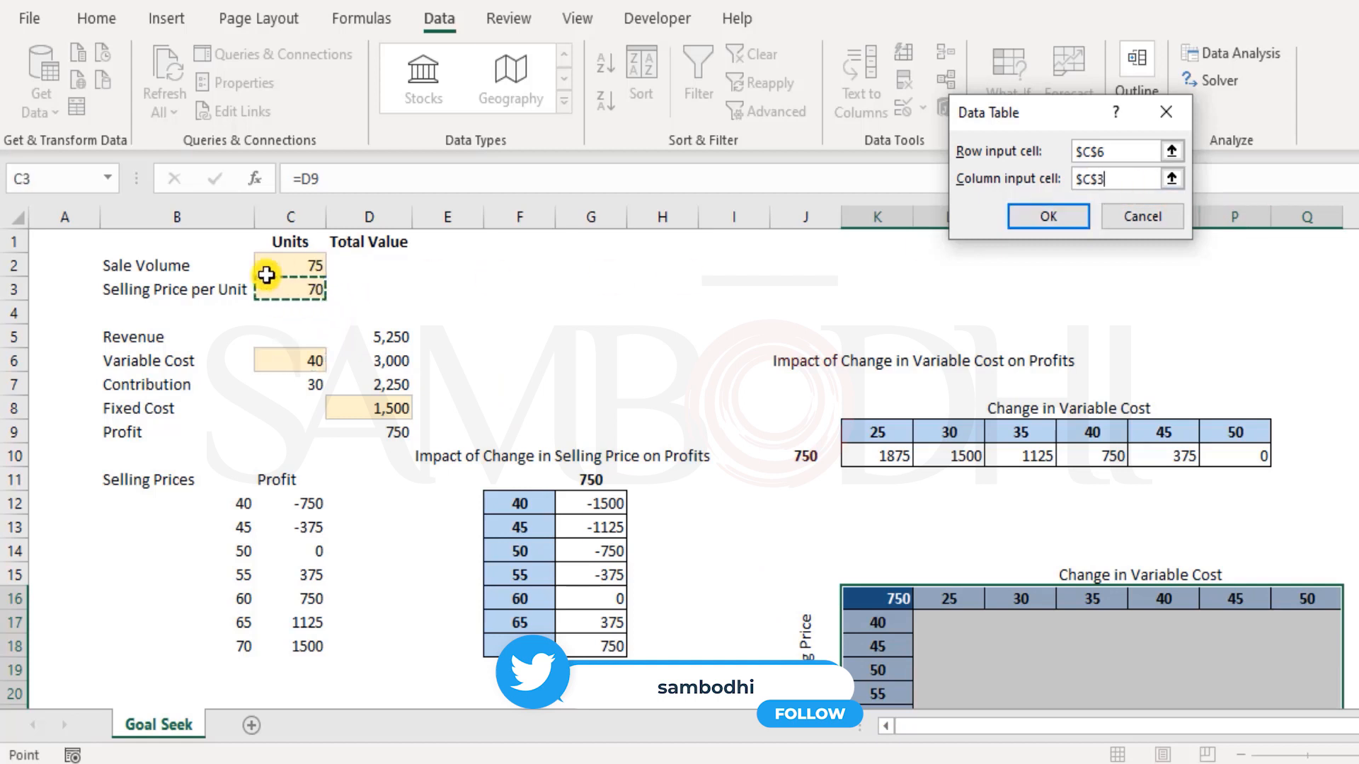
{"action": "left_click", "coordinate": [1065, 224]}
Step: Examine the two-variable table's profits for selling prices 60 and 55 across the variable costs, along with the TABLE formula's input references
{"action": "scroll", "coordinate": [1063, 425], "scroll_direction": "down", "scroll_amount": 2}
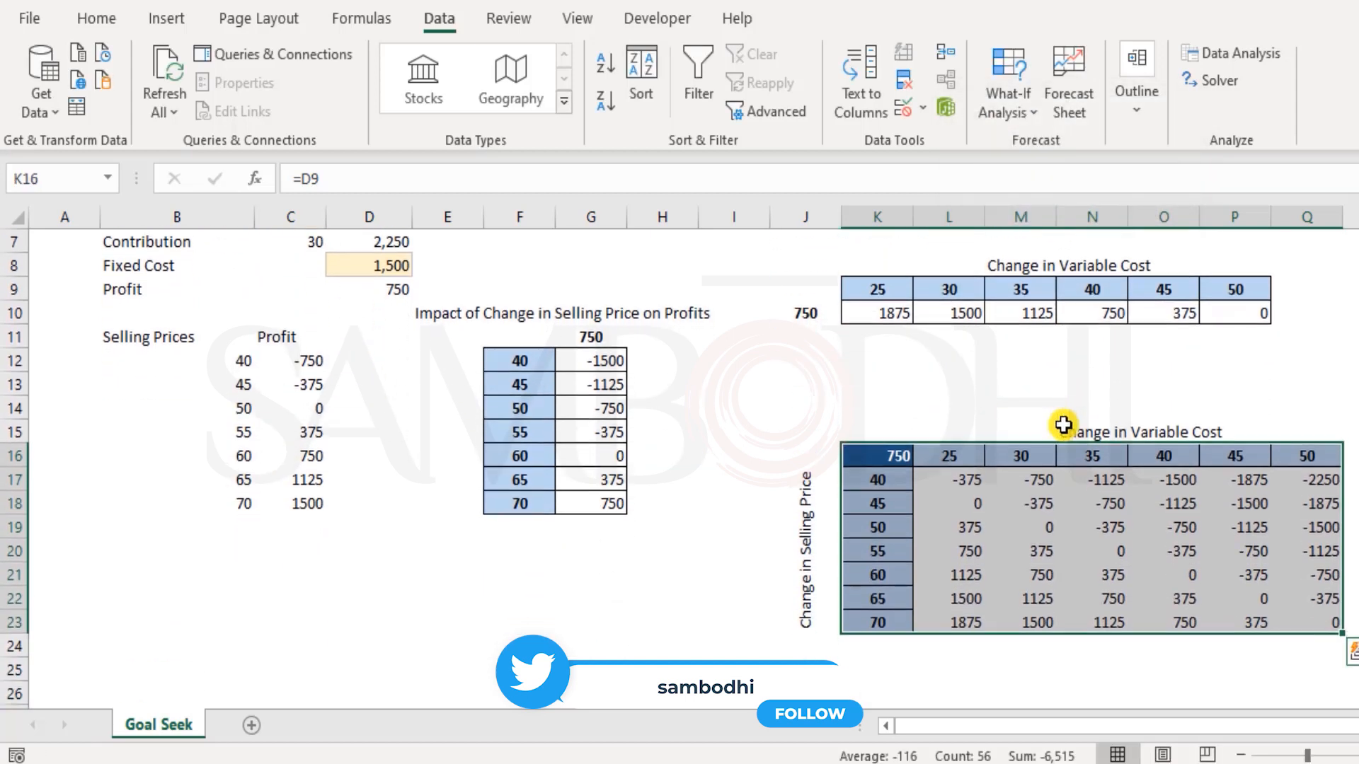
{"action": "scroll", "coordinate": [1063, 424], "scroll_direction": "down", "scroll_amount": 1}
{"action": "left_click", "coordinate": [1235, 509]}
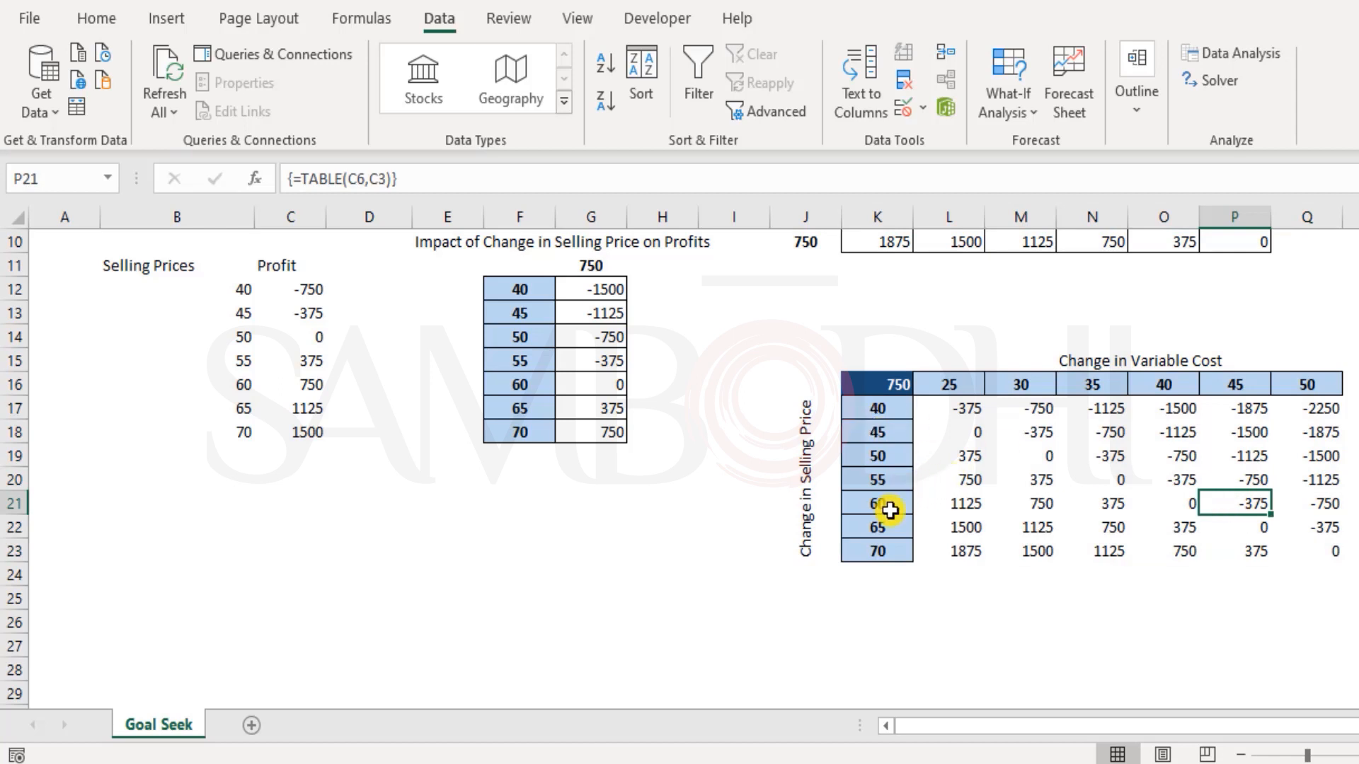
{"action": "left_click_drag", "start_coordinate": [890, 506], "coordinate": [1082, 503]}
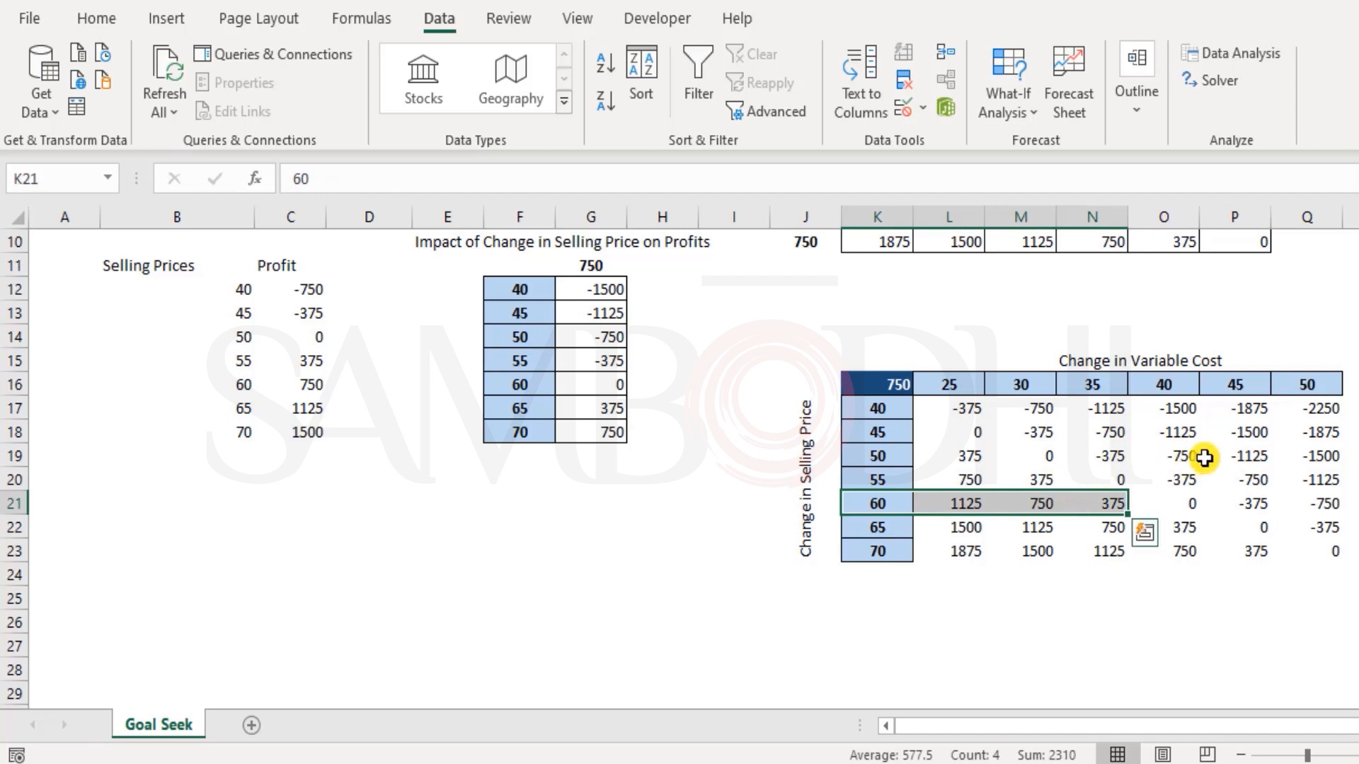
{"action": "left_click", "coordinate": [1042, 508]}
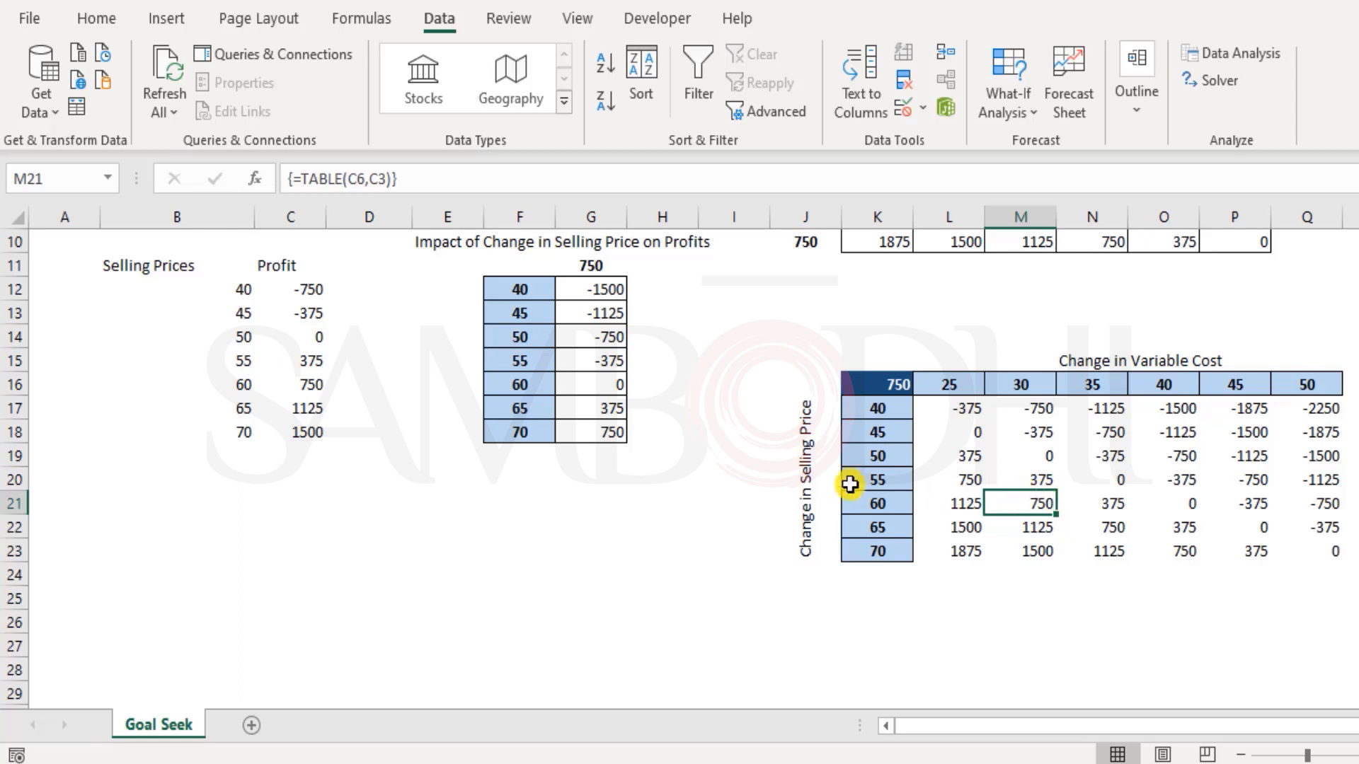
{"action": "left_click", "coordinate": [894, 476]}
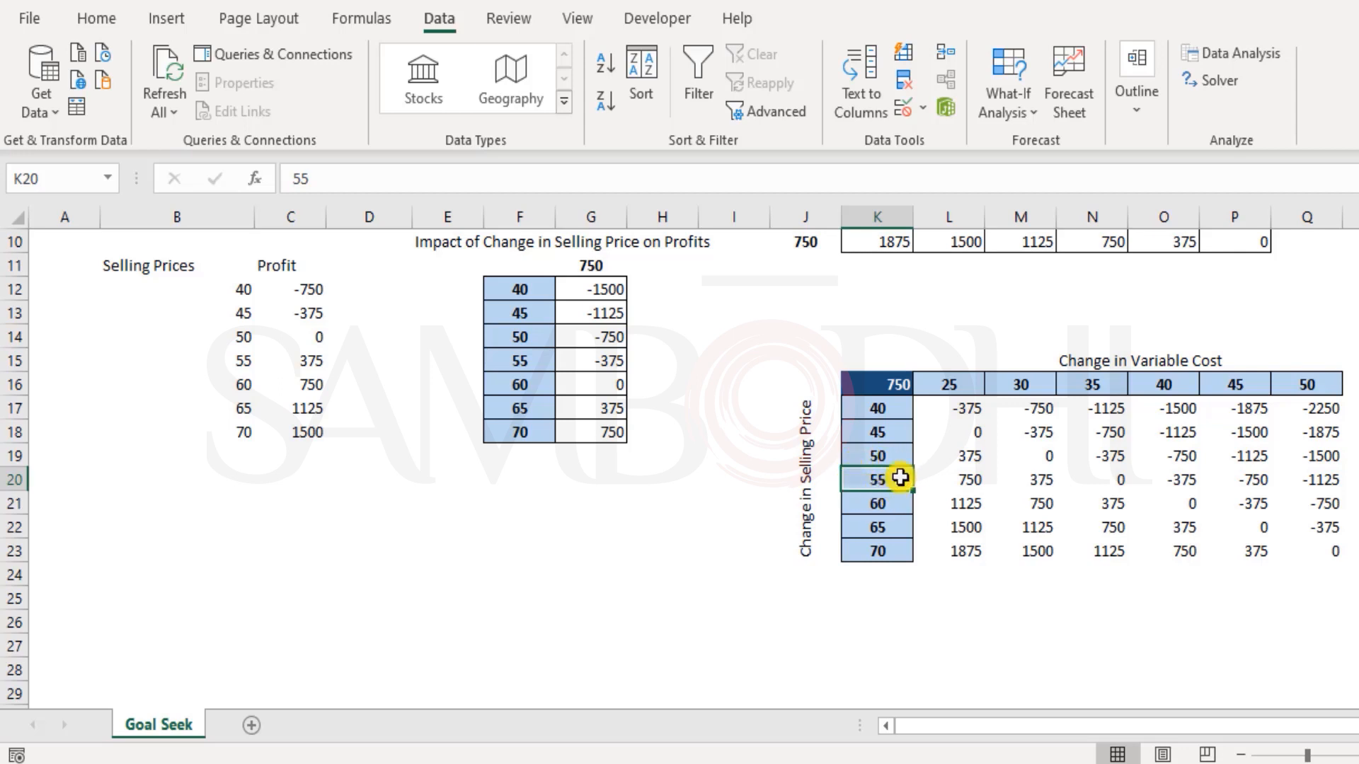
{"action": "left_click", "coordinate": [1184, 483]}
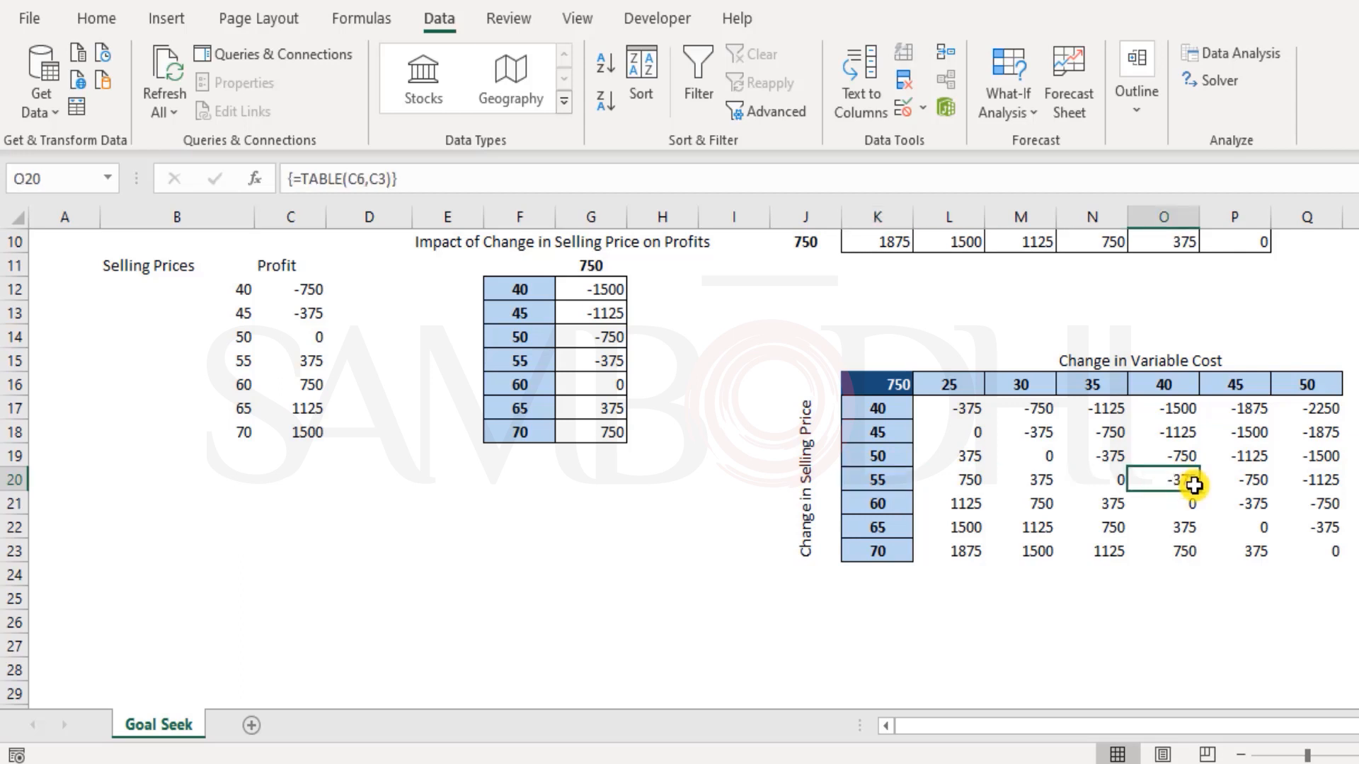
{"action": "scroll", "coordinate": [925, 495], "scroll_direction": "up", "scroll_amount": 3}
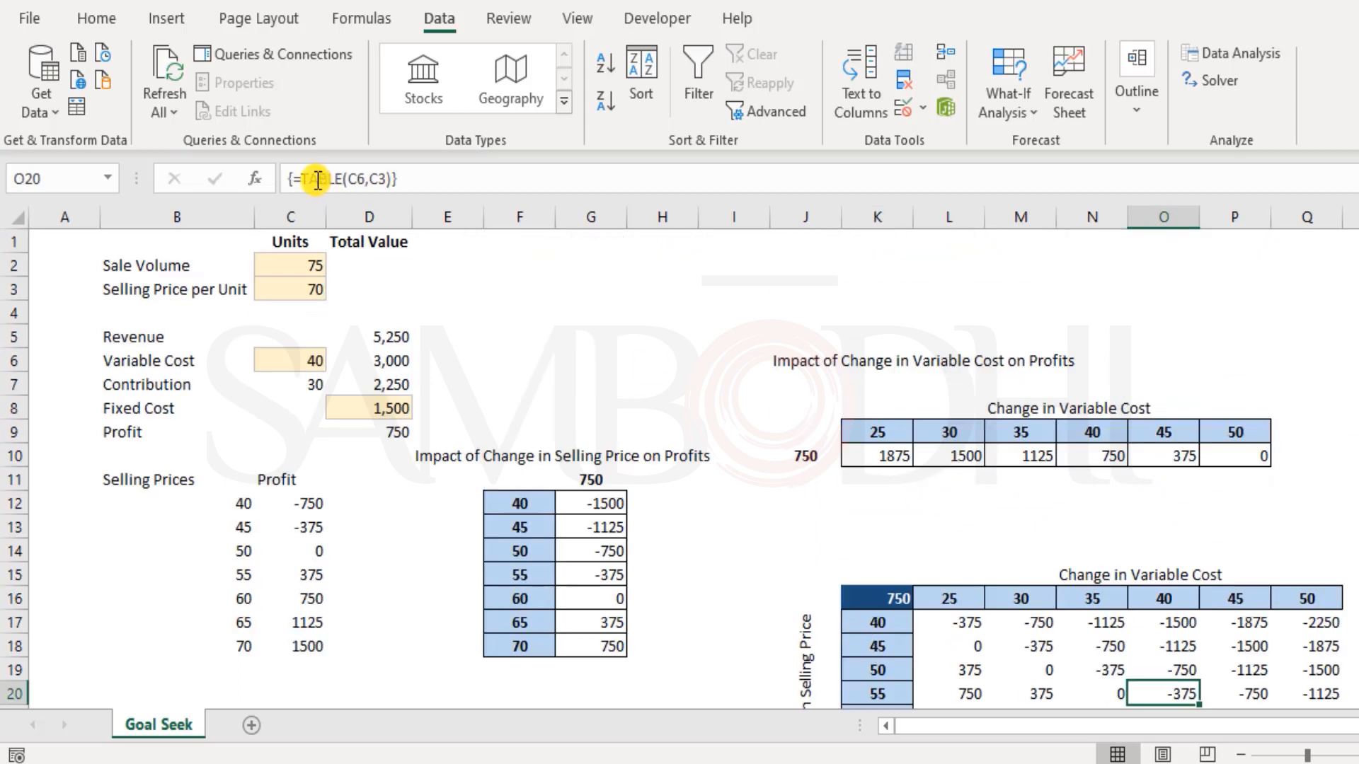
{"action": "scroll", "coordinate": [1083, 445], "scroll_direction": "down", "scroll_amount": 2}
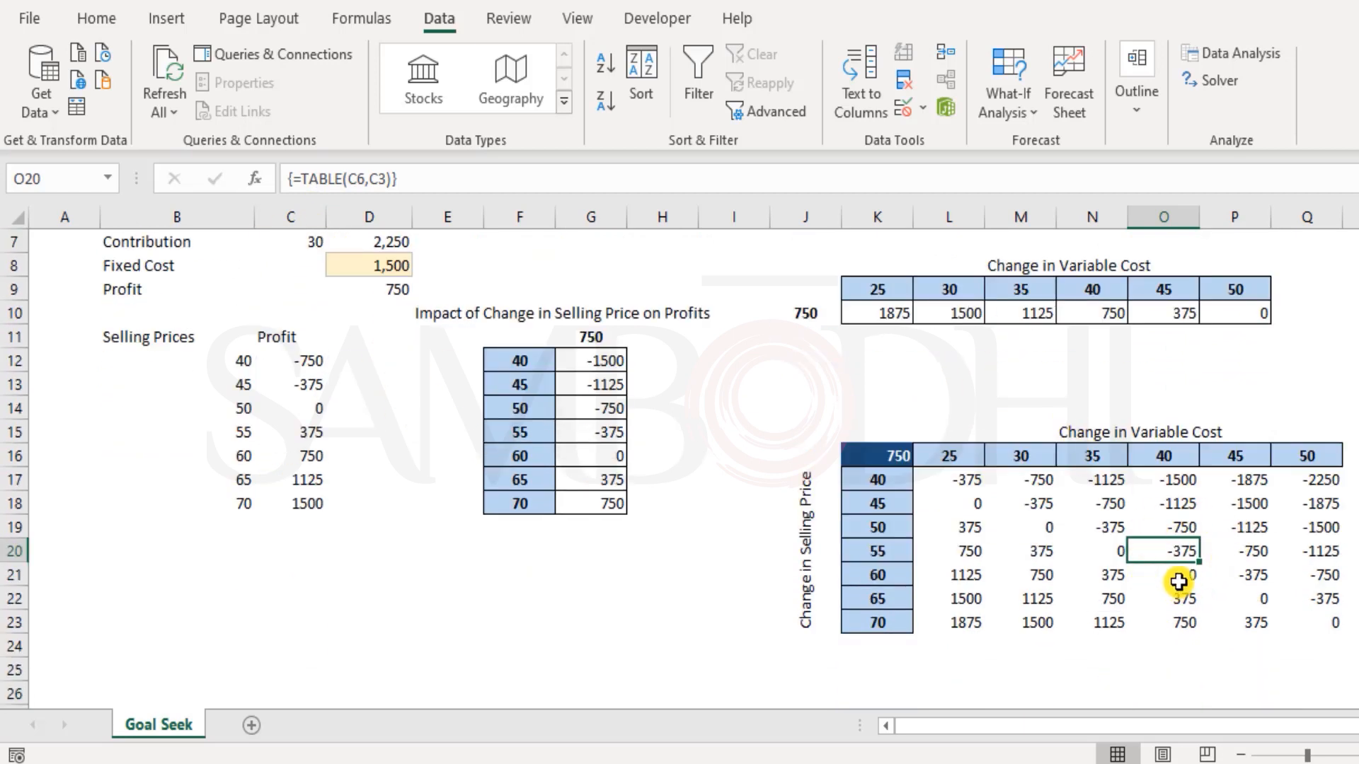
Step: Set the sale volume in C2 to 80 units
{"action": "scroll", "coordinate": [1179, 582], "scroll_direction": "up", "scroll_amount": 2}
{"action": "left_click", "coordinate": [294, 265]}
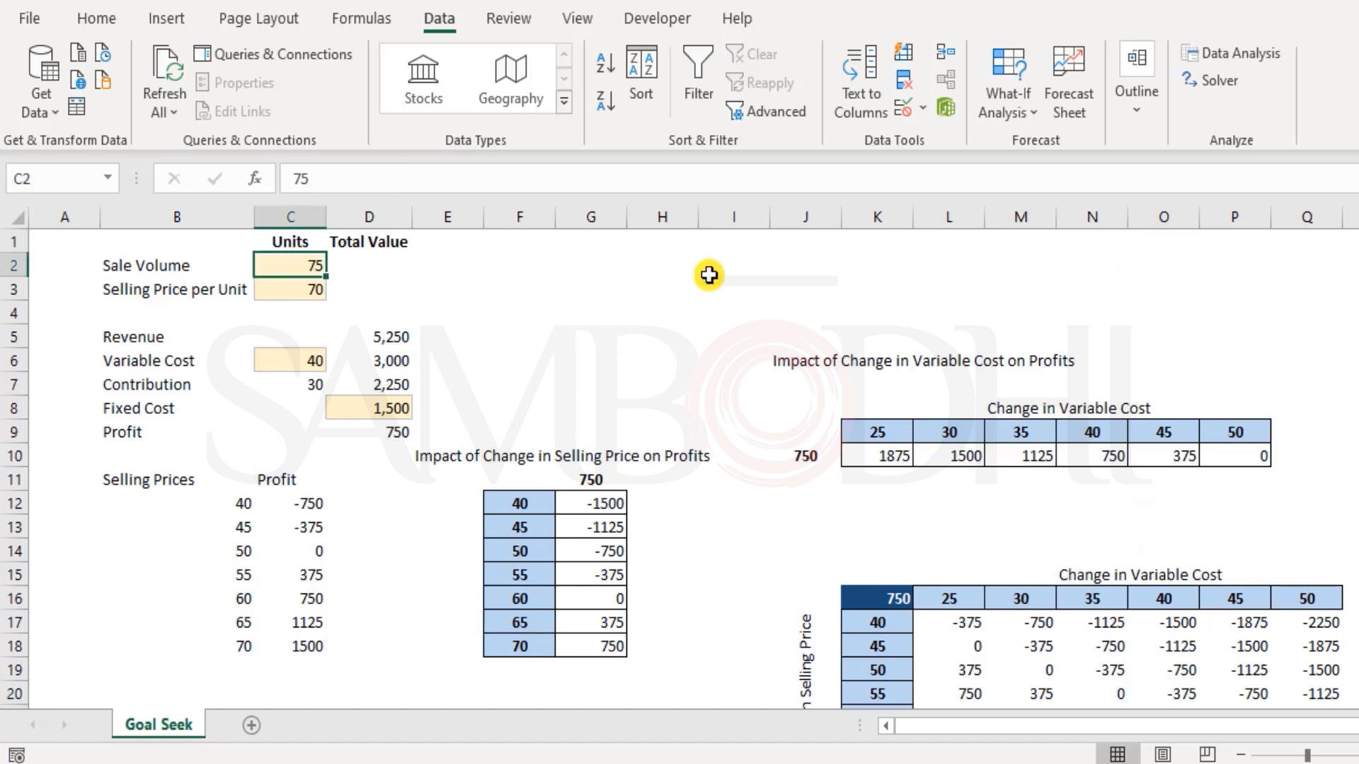
{"action": "type", "text": "80"}
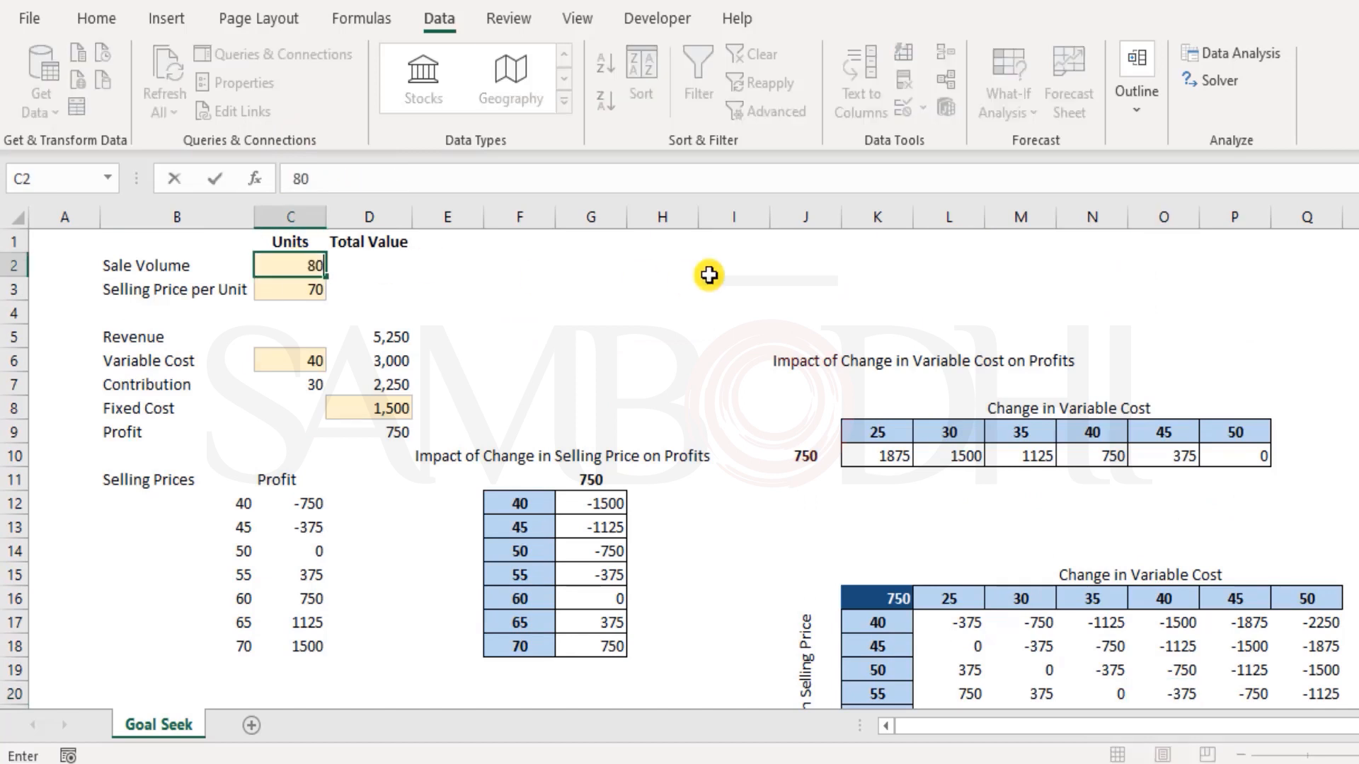
{"action": "key", "text": "Return"}
Step: Examine the recalculated two-variable table, checking the profit where selling price 45 meets variable cost 25
{"action": "scroll", "coordinate": [1057, 581], "scroll_direction": "down", "scroll_amount": 2}
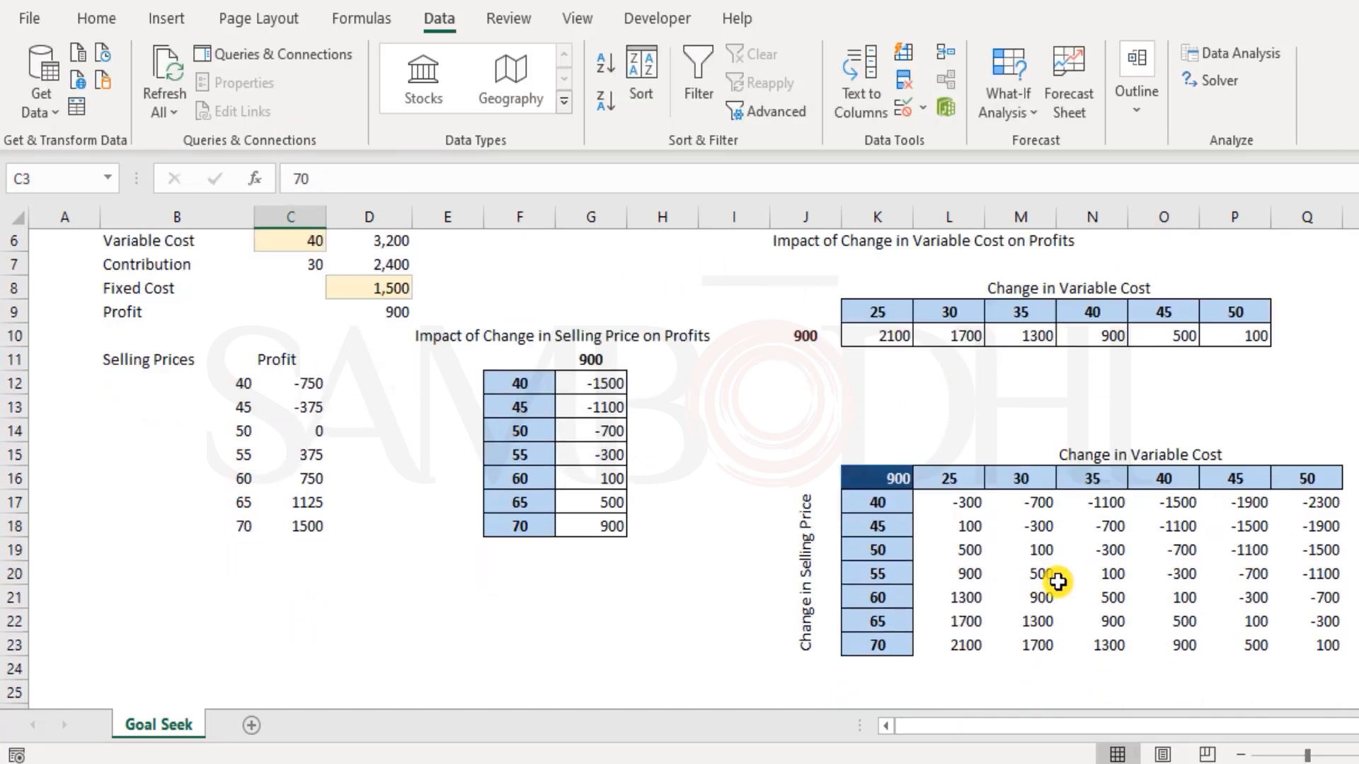
{"action": "scroll", "coordinate": [1058, 581], "scroll_direction": "down", "scroll_amount": 2}
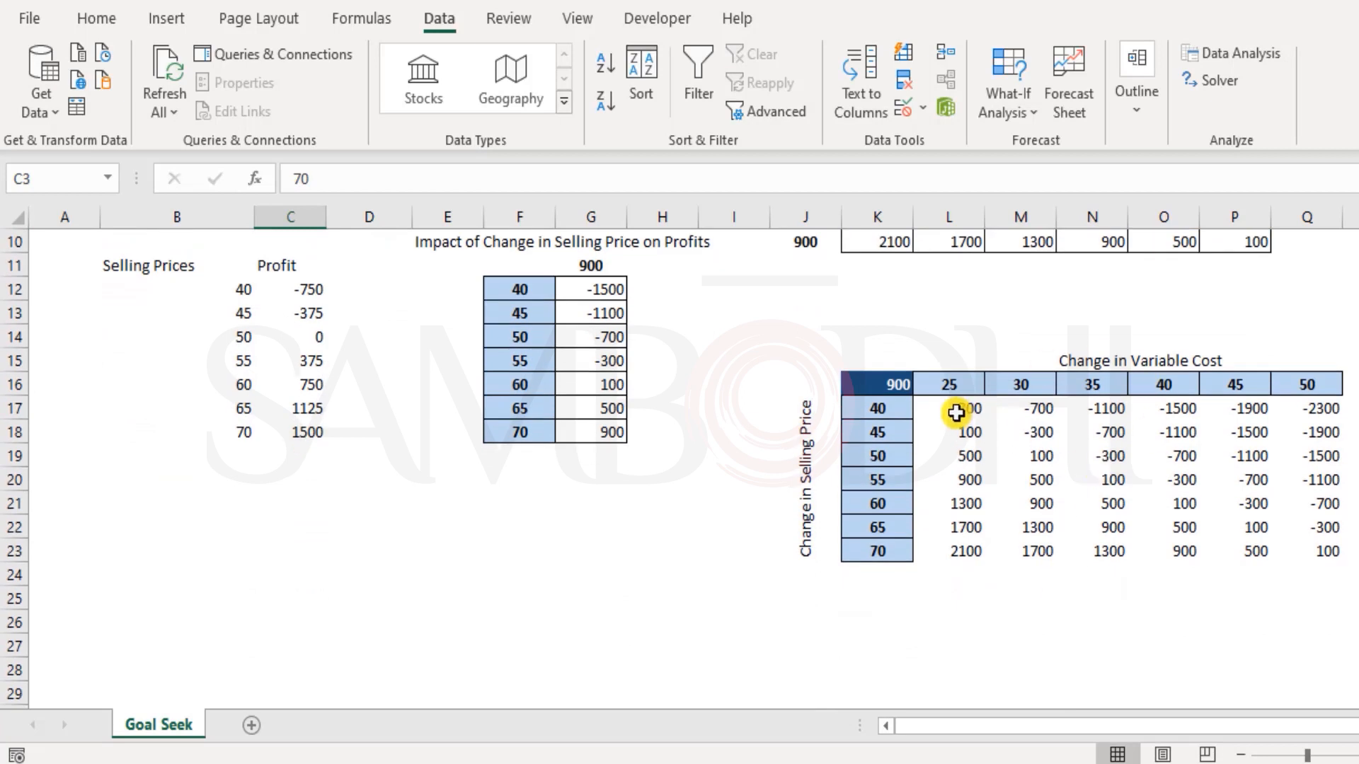
{"action": "scroll", "coordinate": [990, 396], "scroll_direction": "up", "scroll_amount": 1}
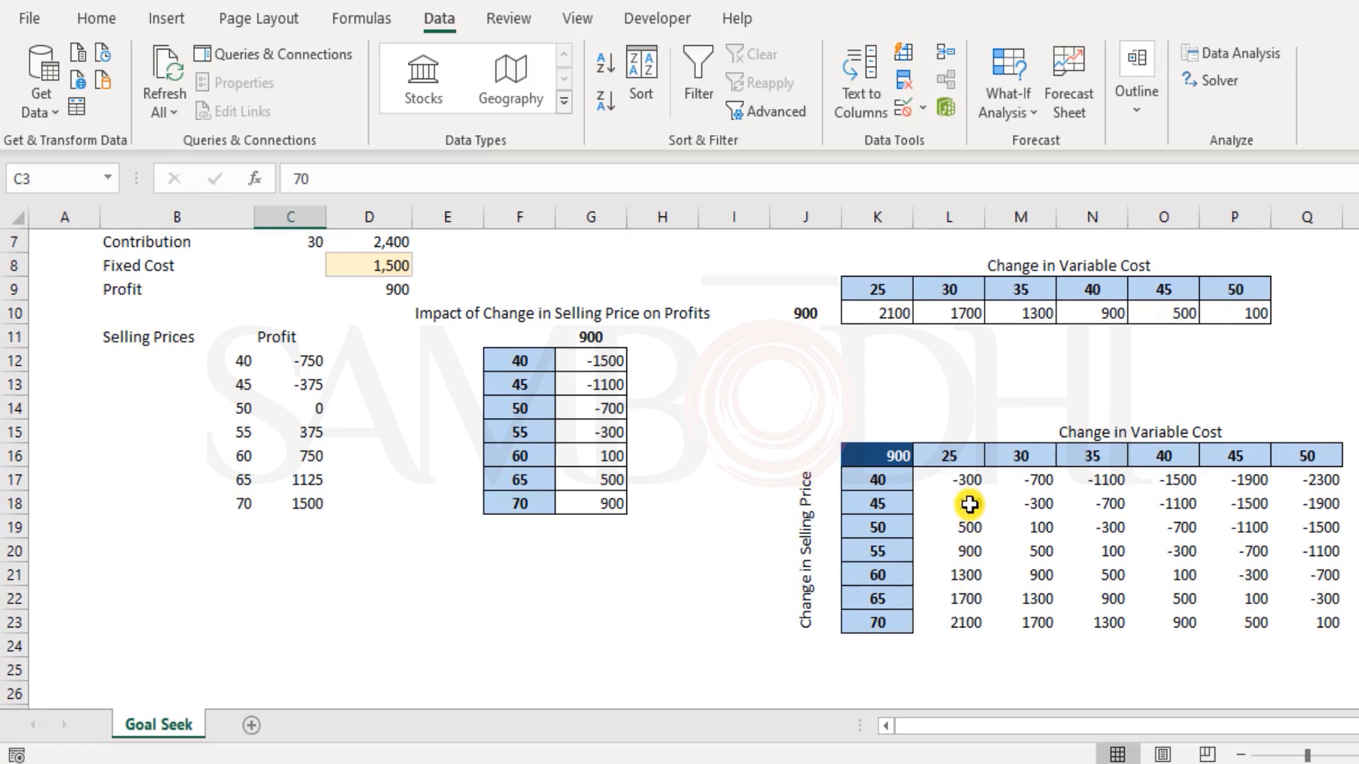
{"action": "left_click", "coordinate": [969, 503]}
{"action": "left_click", "coordinate": [895, 509]}
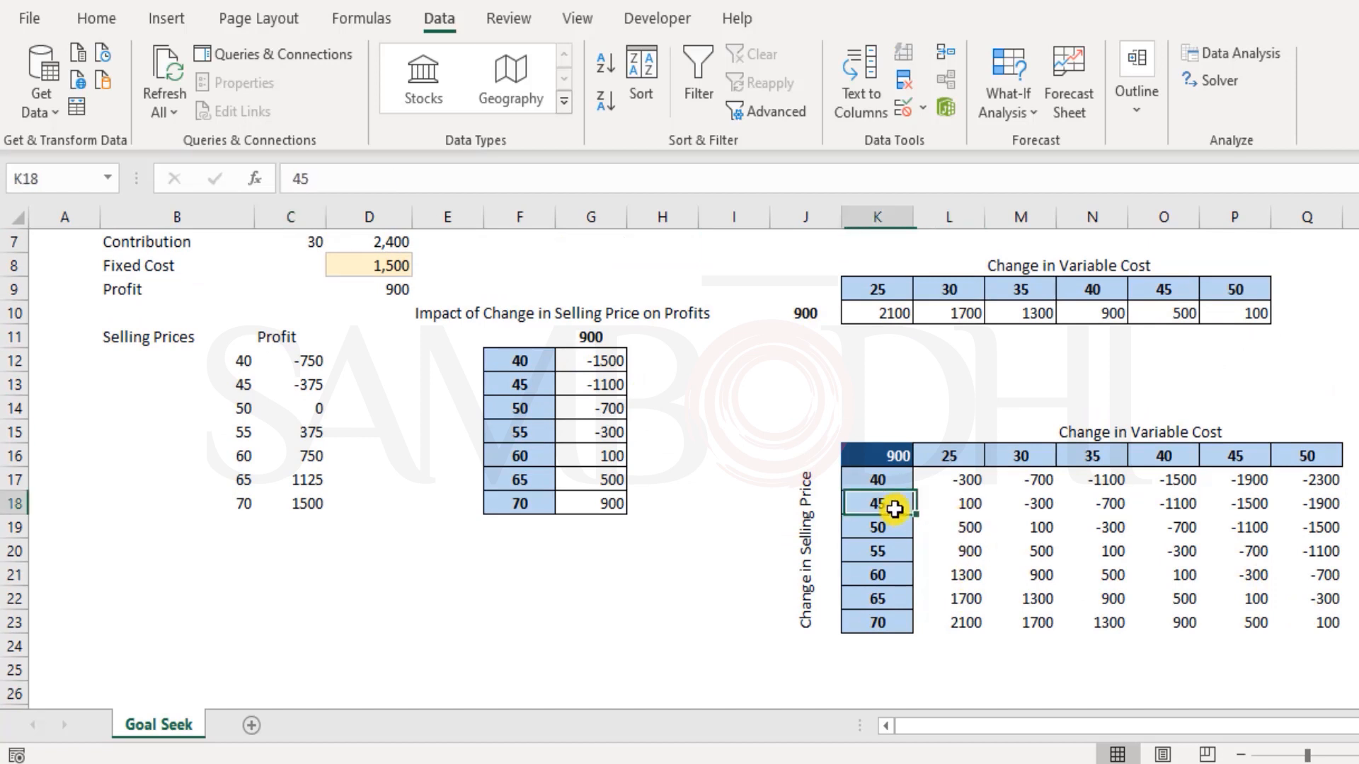
{"action": "left_click", "coordinate": [964, 449]}
{"action": "left_click", "coordinate": [976, 503]}
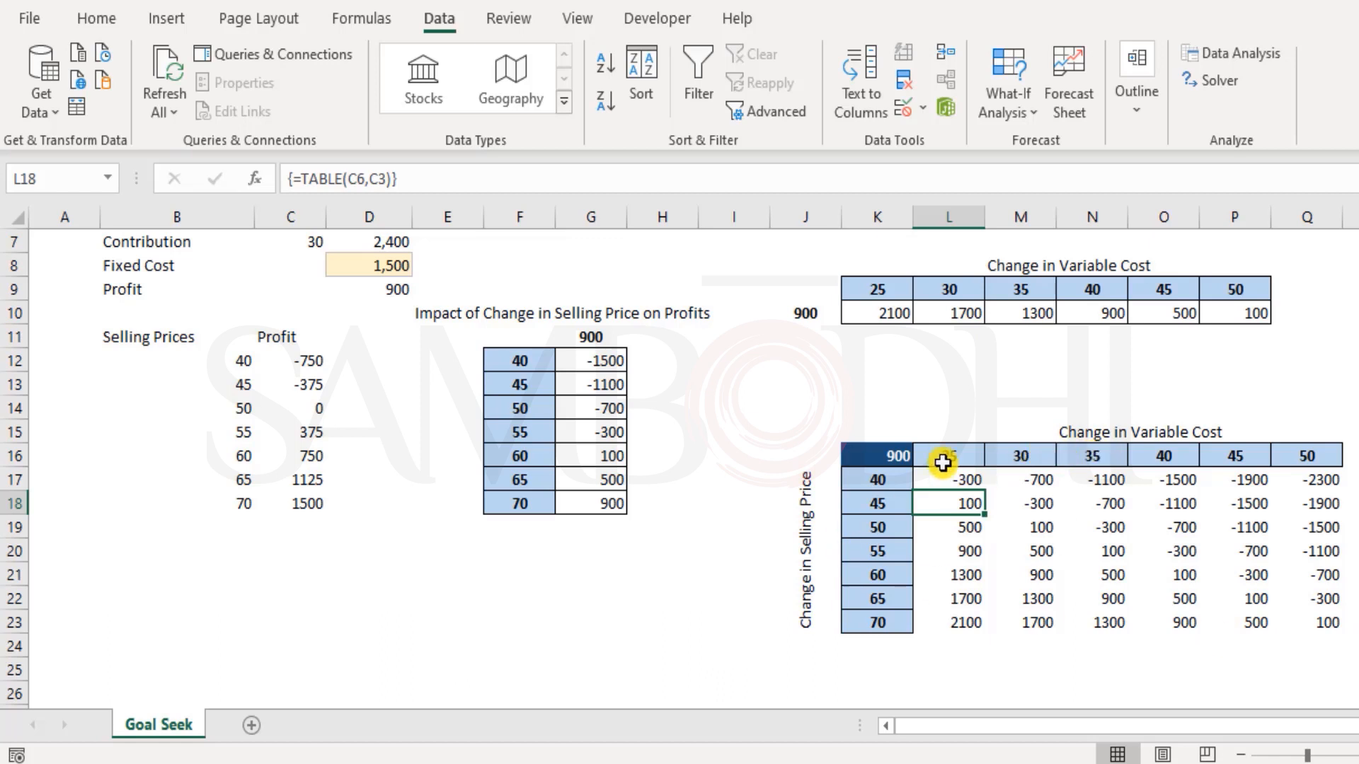
Step: Set the variable cost heading in M16 of the two-variable table to 32
{"action": "left_click", "coordinate": [1020, 461]}
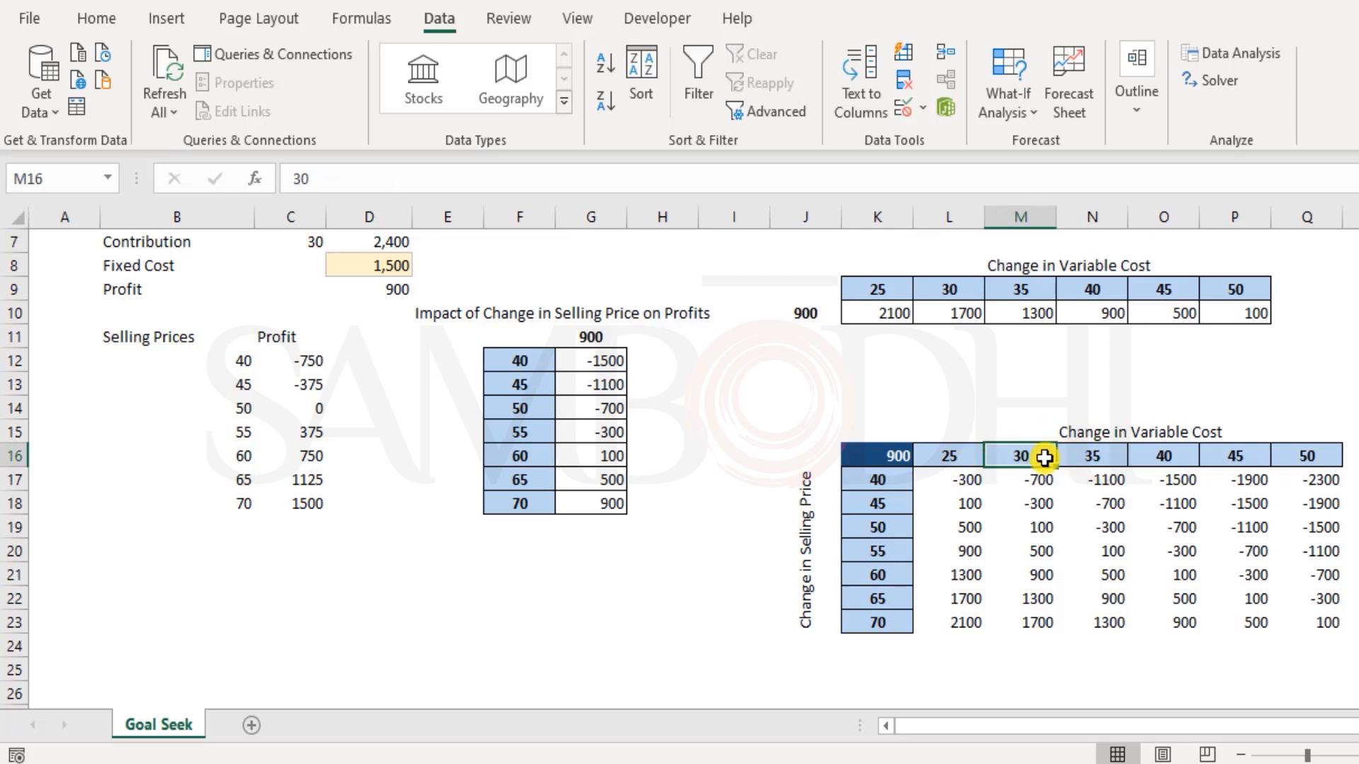
{"action": "type", "text": "32"}
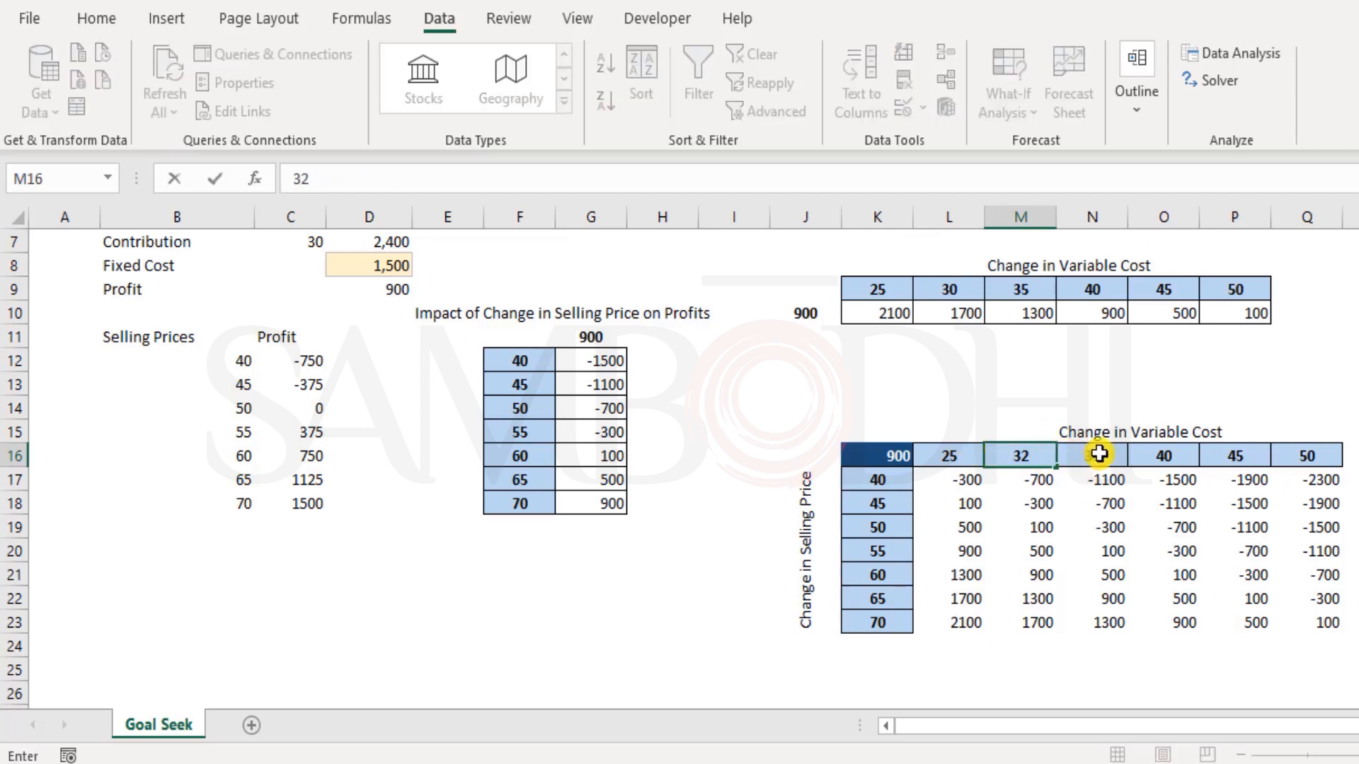
{"action": "key", "text": "Return"}
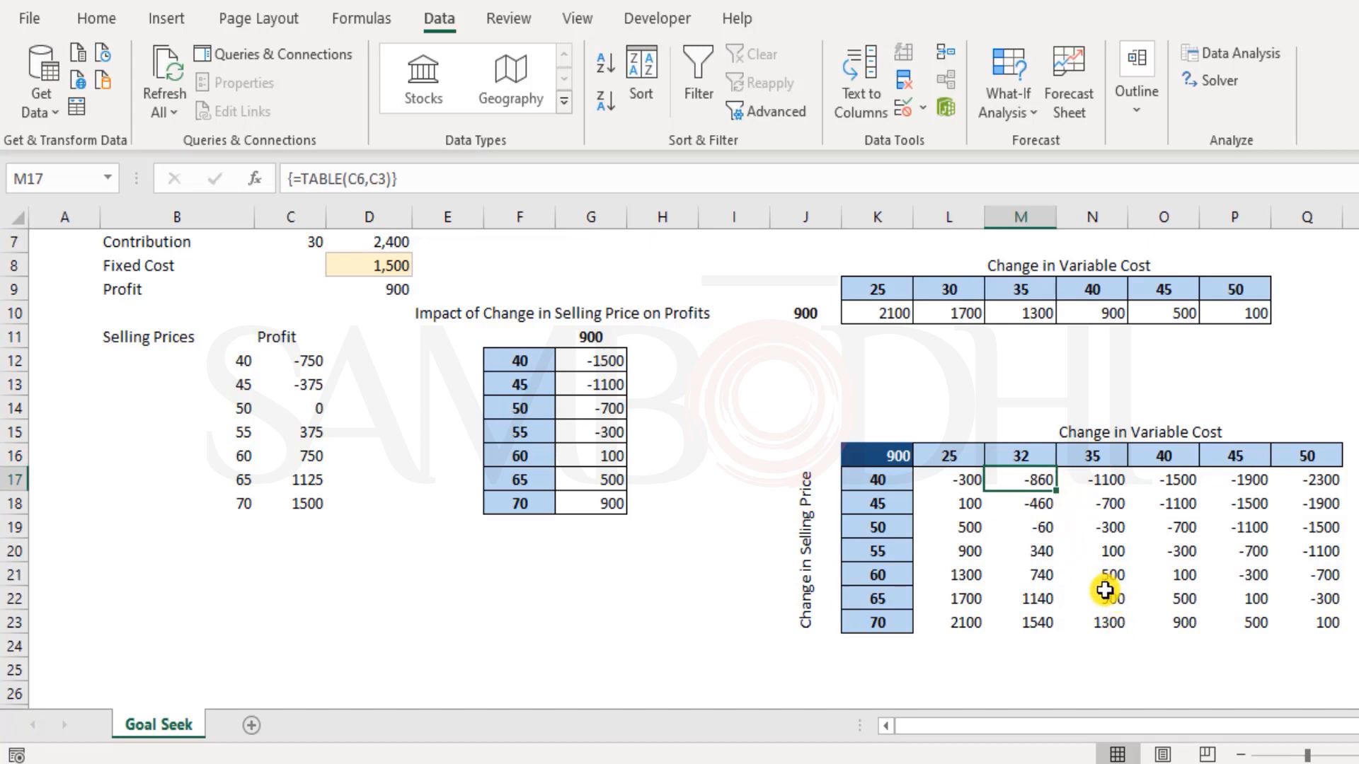
Step: Set the selling price in K20 of the two-variable table to 52 and review the profits in that row
{"action": "left_click_drag", "start_coordinate": [878, 479], "coordinate": [882, 620]}
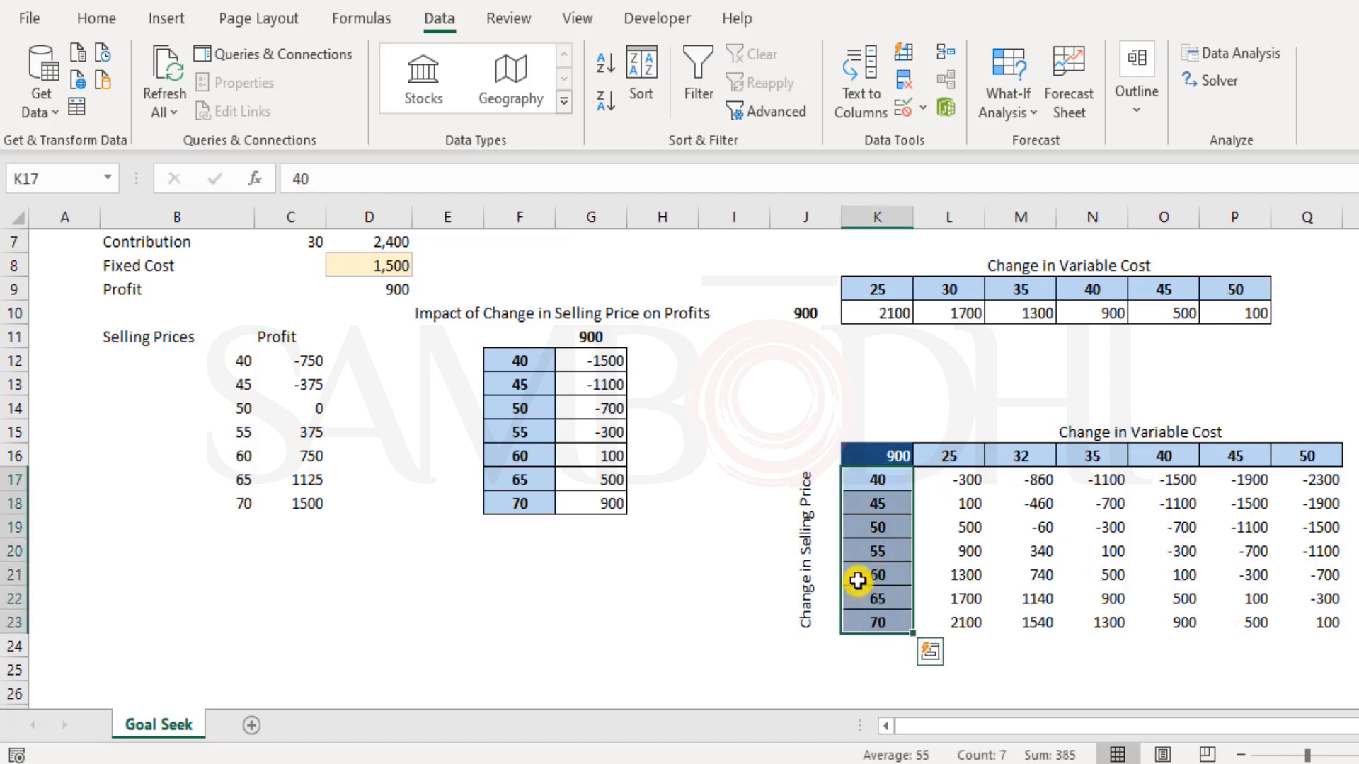
{"action": "left_click_drag", "start_coordinate": [885, 527], "coordinate": [887, 551]}
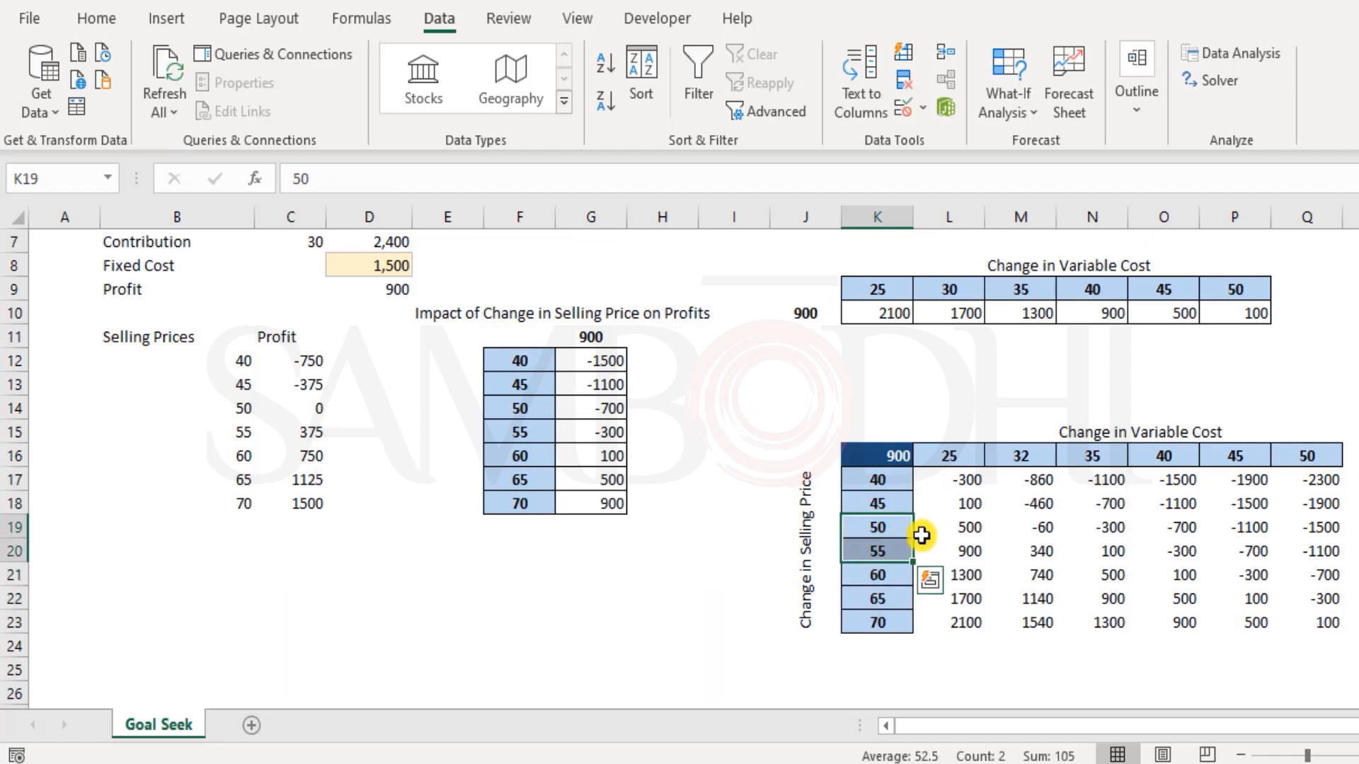
{"action": "left_click", "coordinate": [894, 547]}
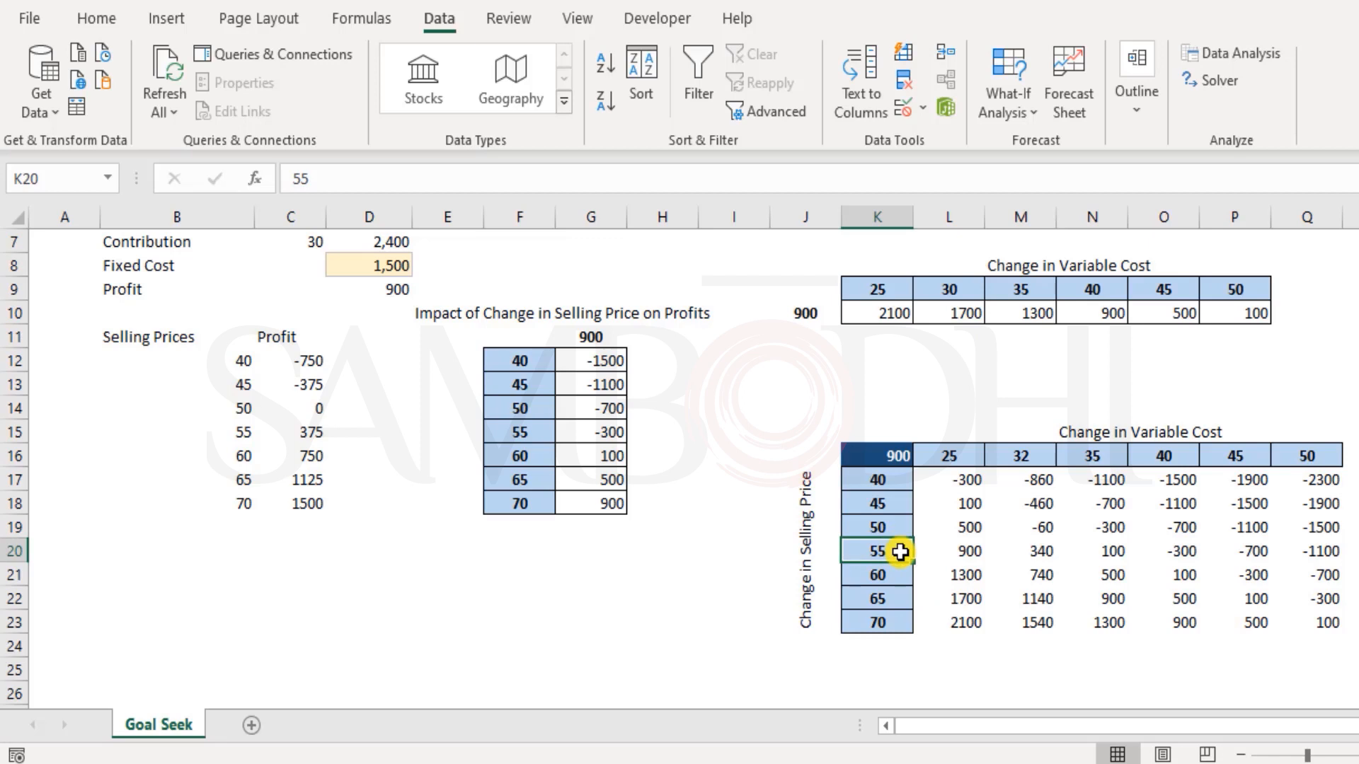
{"action": "type", "text": "52"}
{"action": "key", "text": "Return"}
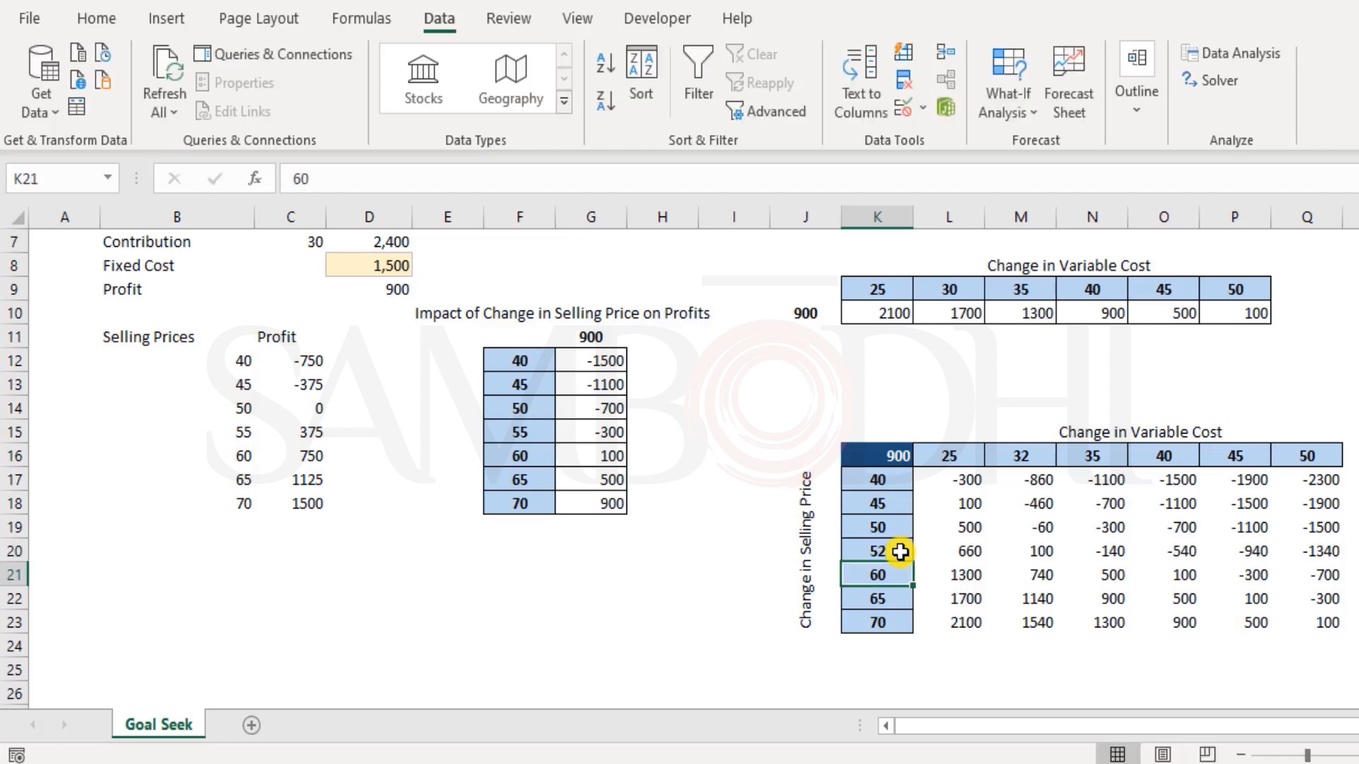
{"action": "left_click_drag", "start_coordinate": [924, 553], "coordinate": [1290, 557]}
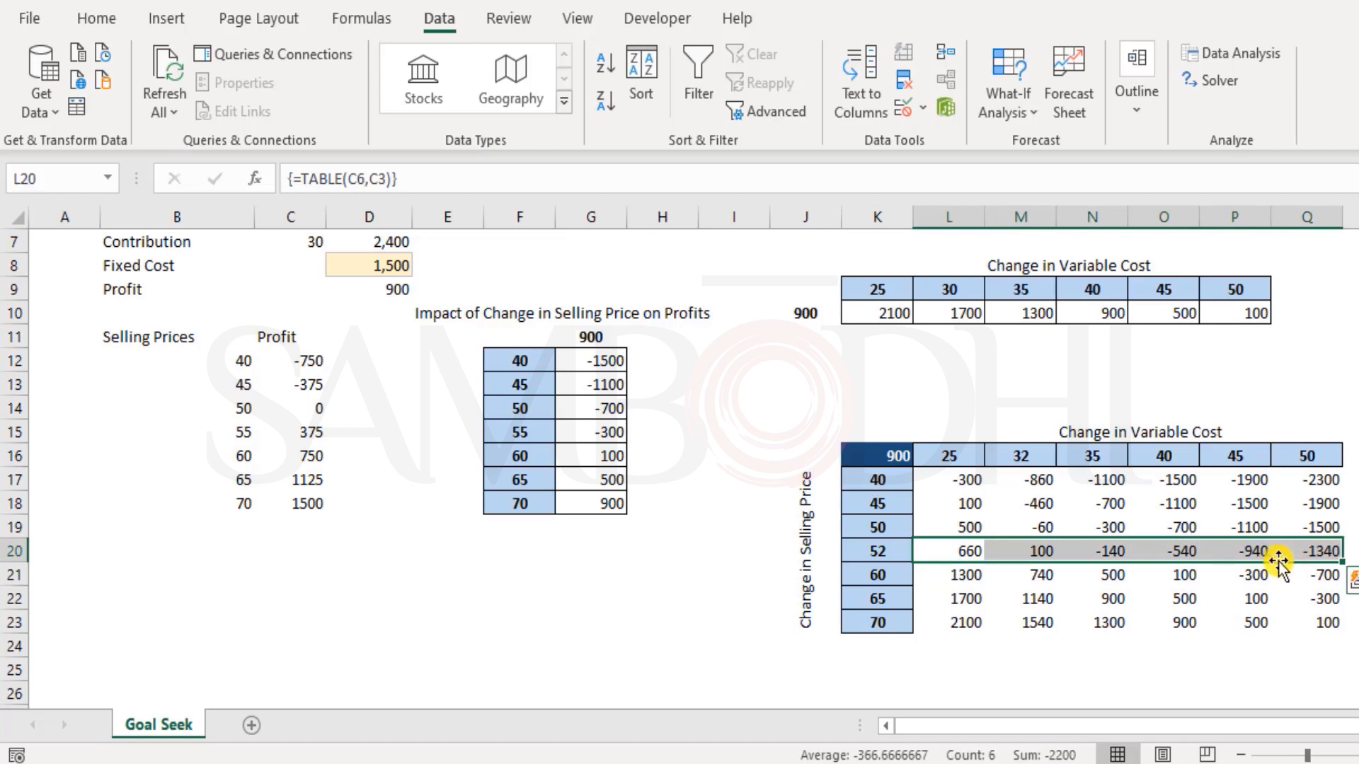
Step: Inspect the TABLE formula in N19, then try to clear the single result cell M19 of the two-variable table
{"action": "left_click", "coordinate": [1076, 523]}
{"action": "double_click", "coordinate": [1076, 523]}
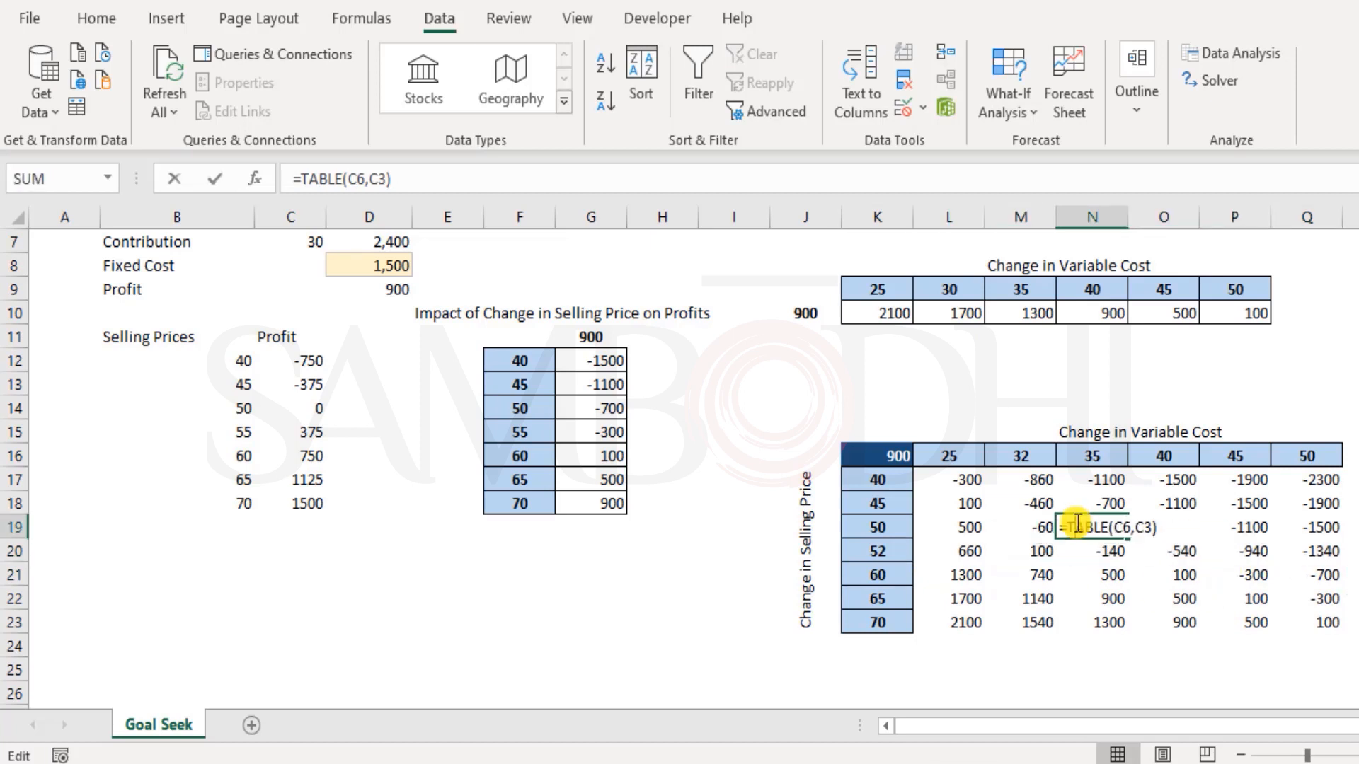
{"action": "key", "text": "Escape"}
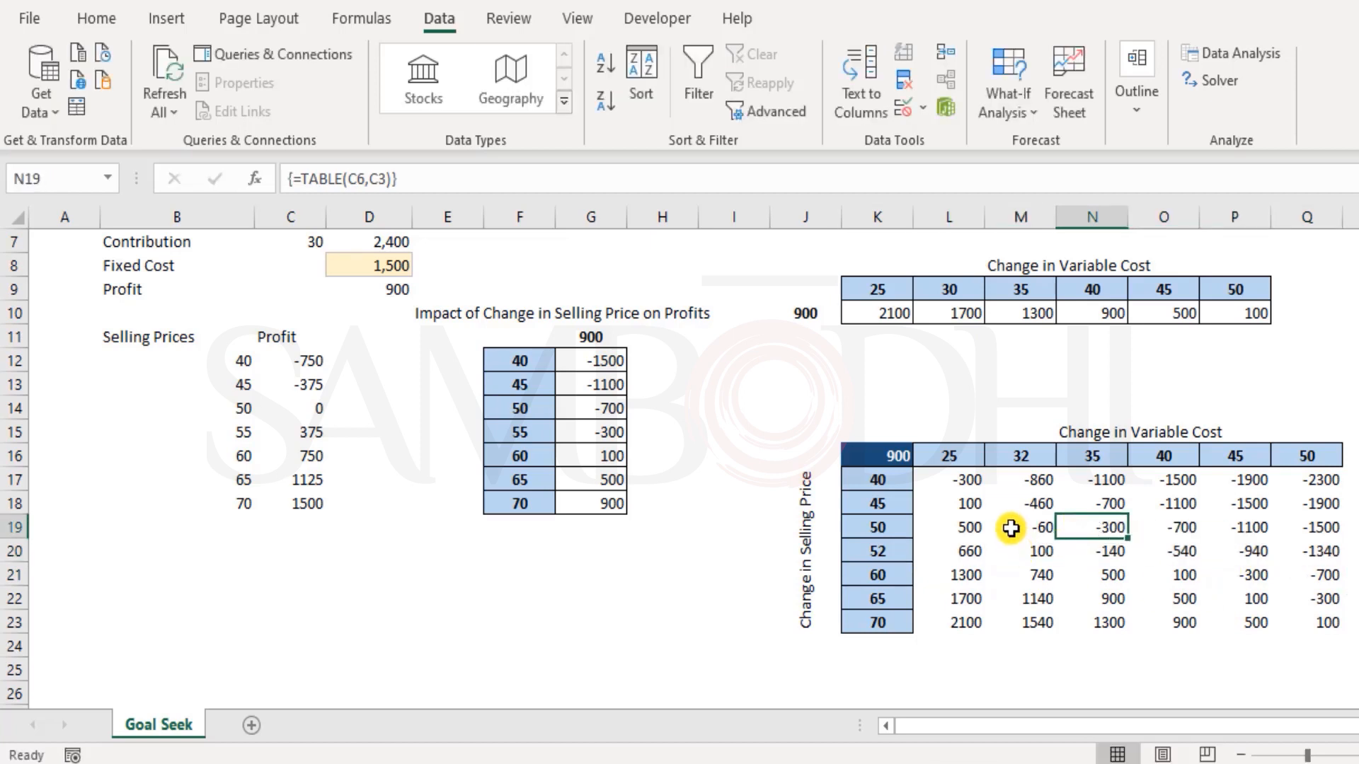
{"action": "left_click", "coordinate": [1011, 528]}
{"action": "key", "text": "Delete"}
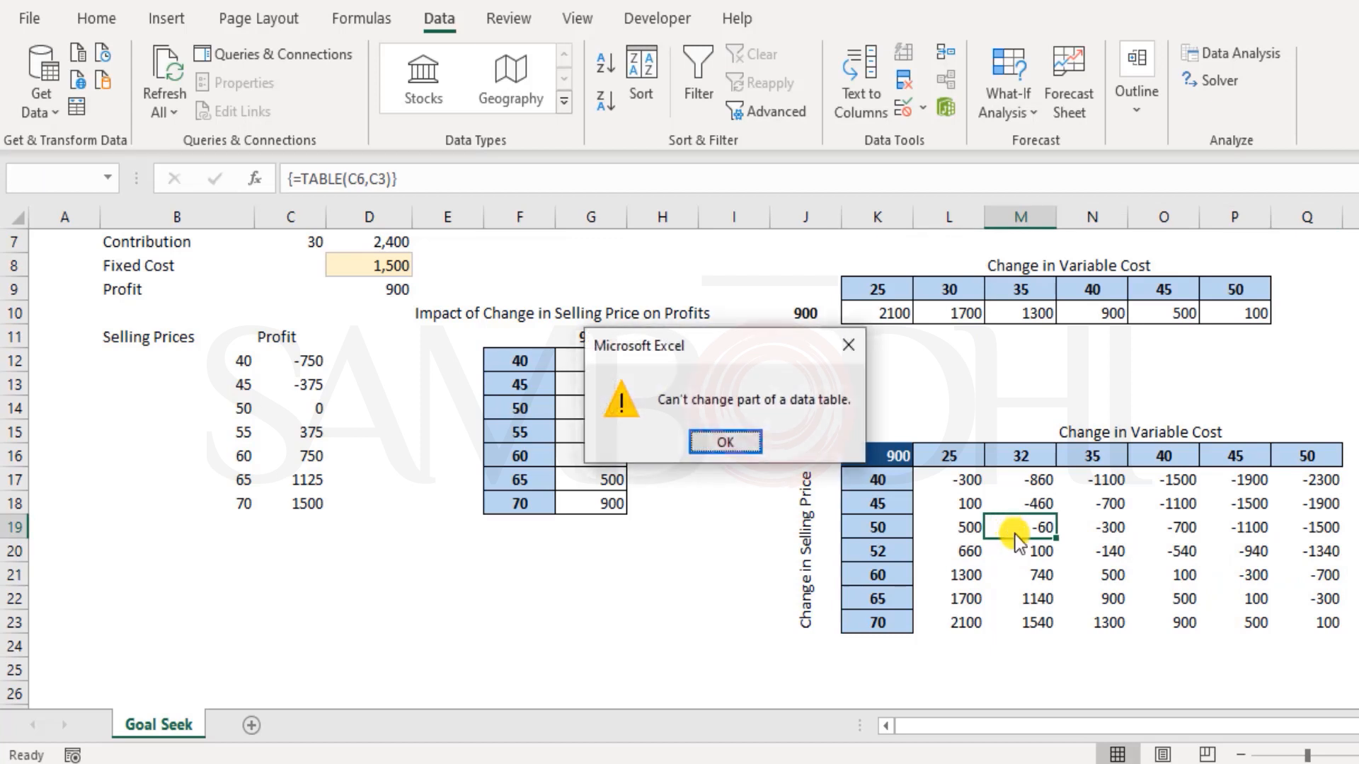
{"action": "key", "text": "Escape"}
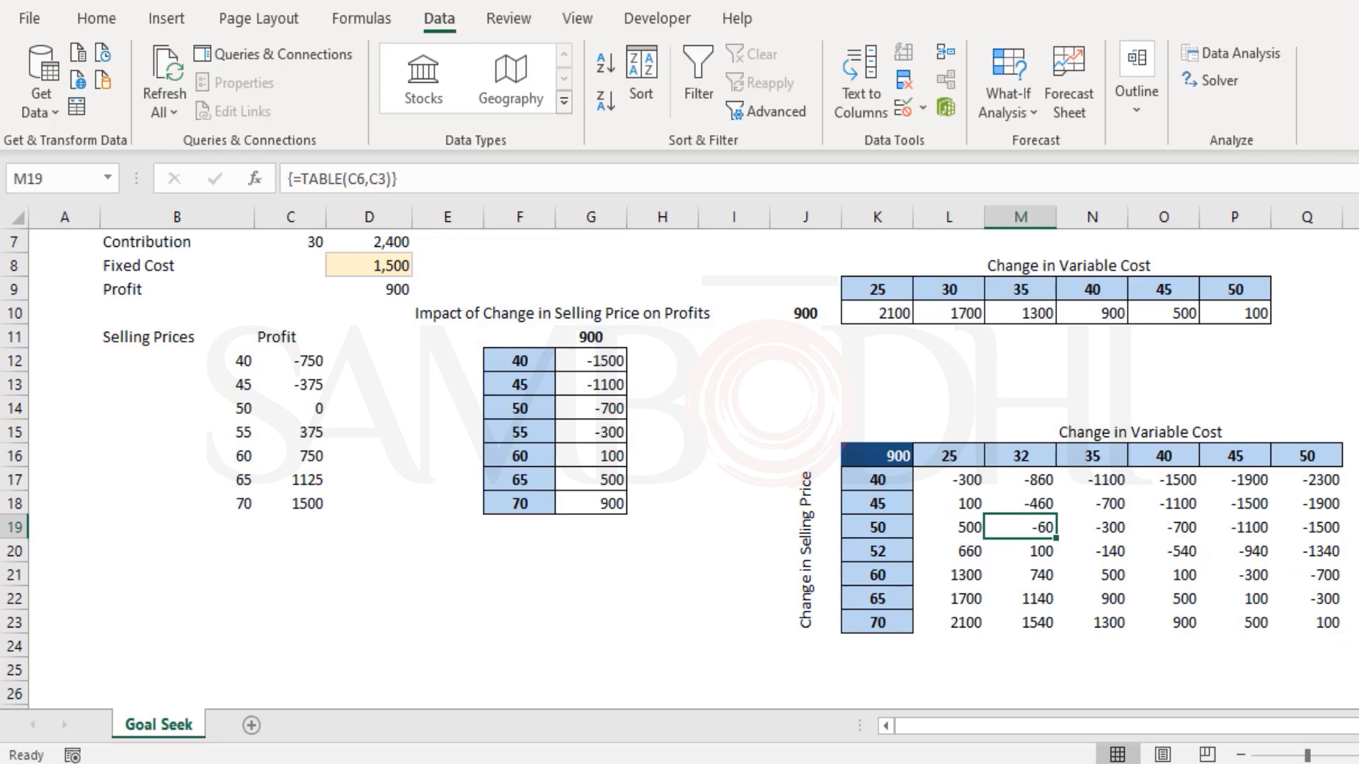
Step: Examine the two-variable table's layout: the corner formula in K16, the selling price column, the variable cost row and the result cells
{"action": "left_click", "coordinate": [863, 455]}
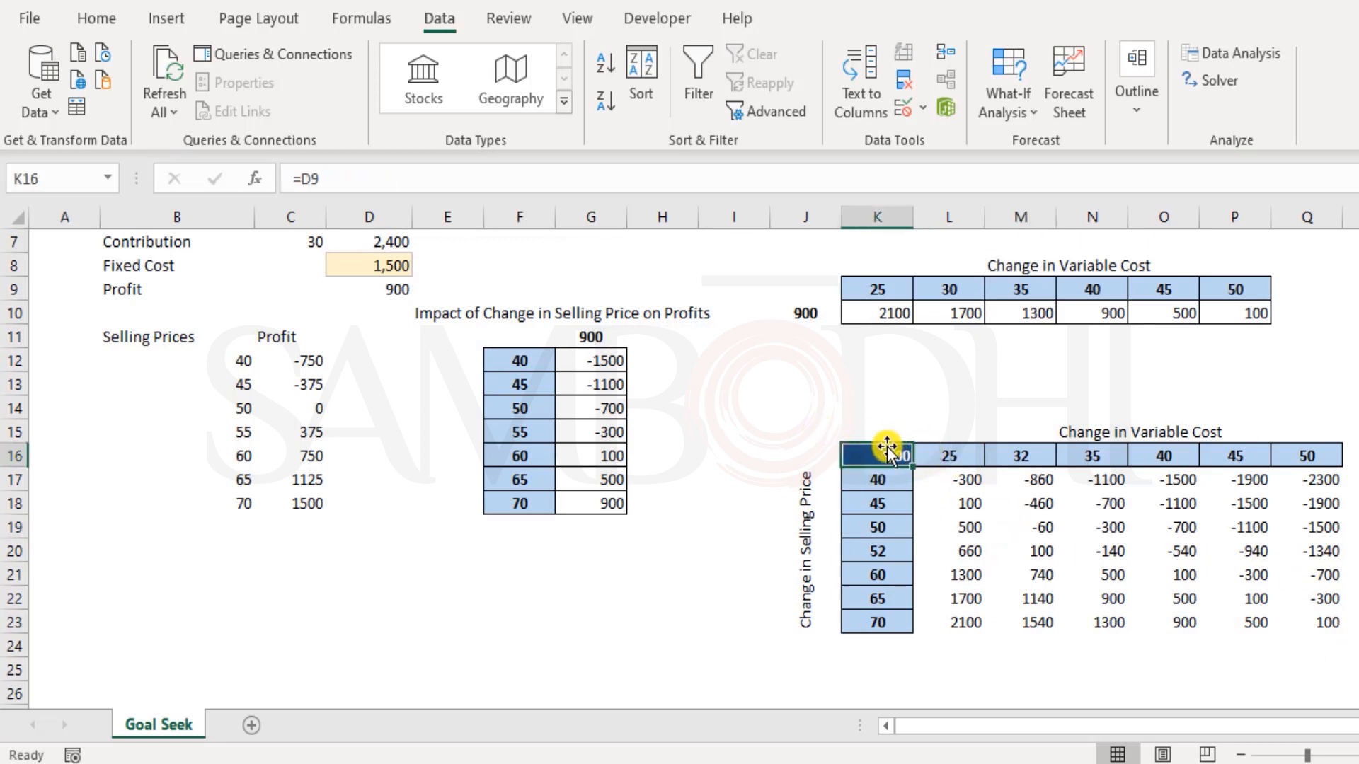
{"action": "left_click_drag", "start_coordinate": [878, 480], "coordinate": [878, 622]}
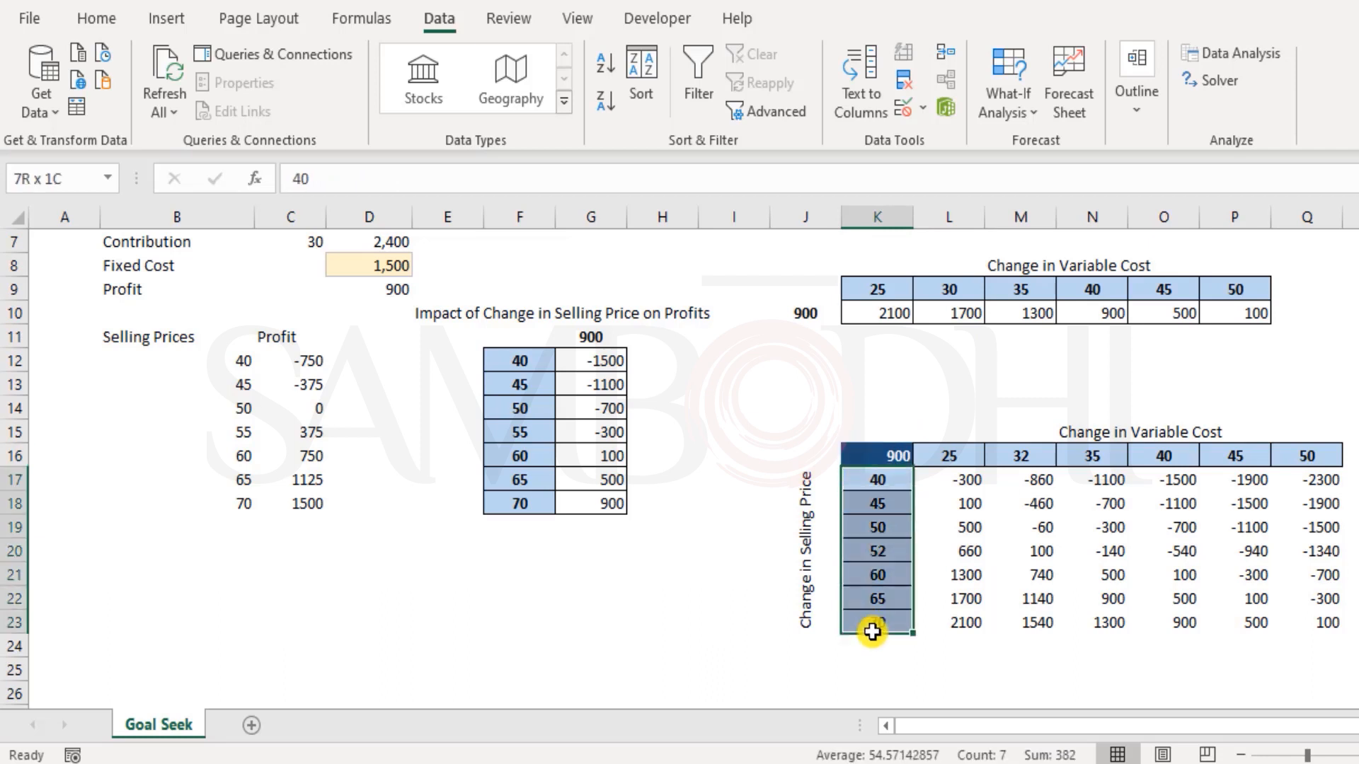
{"action": "left_click_drag", "start_coordinate": [948, 456], "coordinate": [1297, 462]}
{"action": "left_click", "coordinate": [1296, 495]}
{"action": "left_click", "coordinate": [879, 527]}
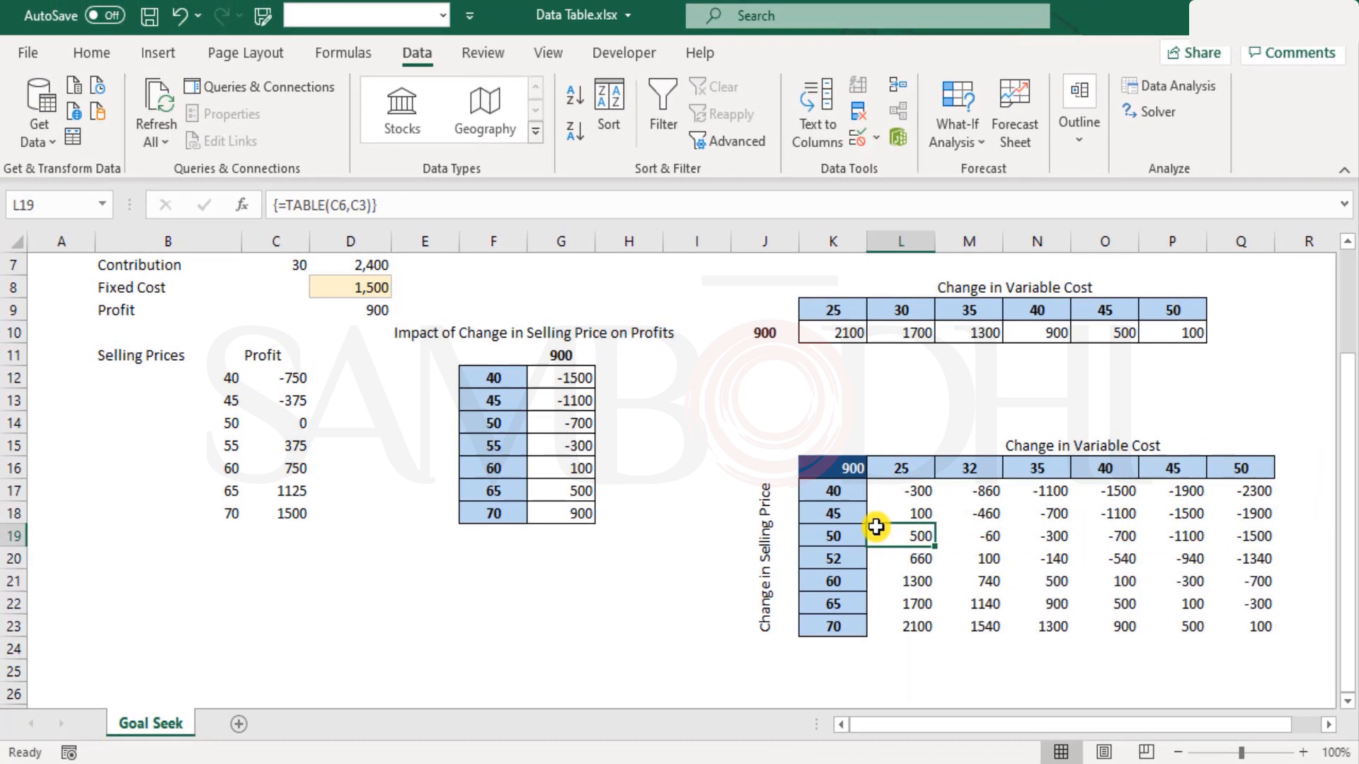
{"action": "scroll", "coordinate": [878, 527], "scroll_direction": "up", "scroll_amount": 2}
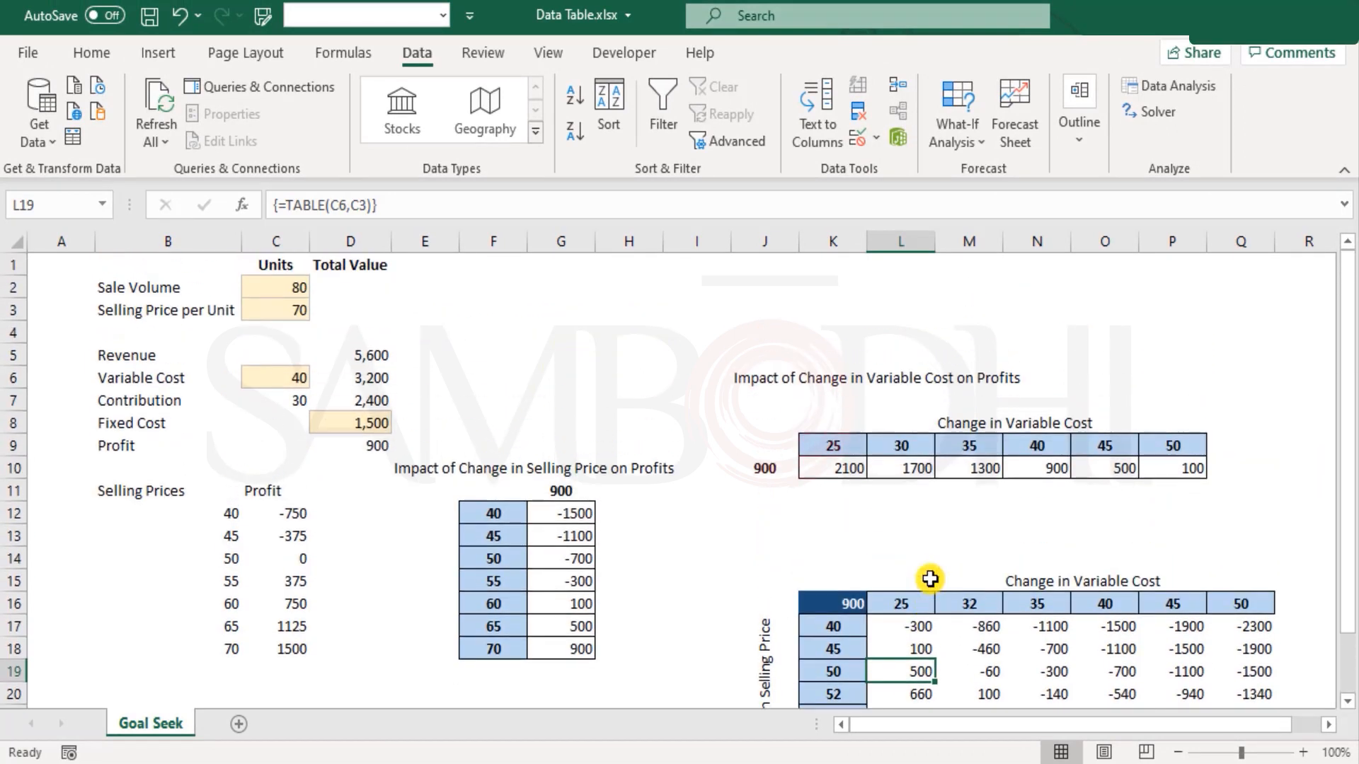
{"action": "scroll", "coordinate": [929, 579], "scroll_direction": "down", "scroll_amount": 2}
{"action": "left_click", "coordinate": [842, 467]}
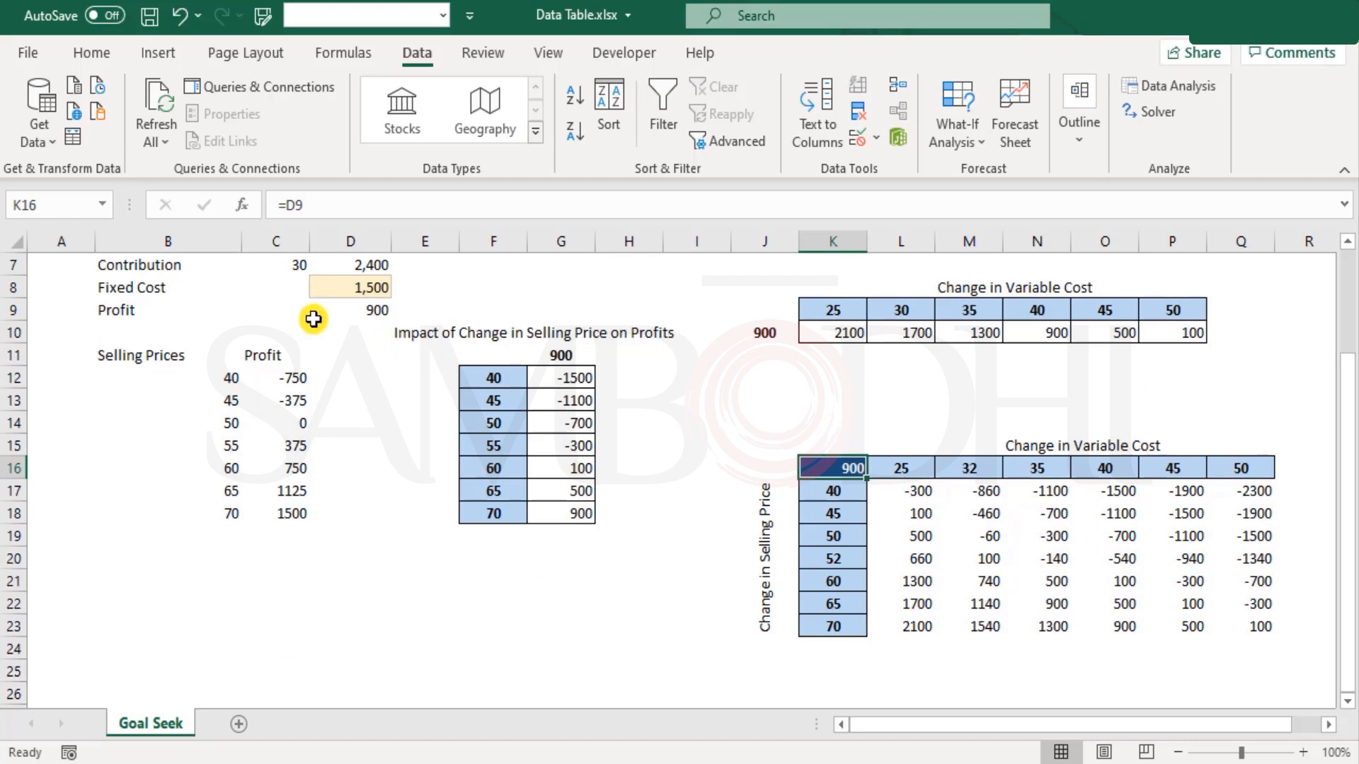
Step: Review the profit formula in D9 together with the selling price in C3 and variable cost in C6 that drive it
{"action": "left_click", "coordinate": [371, 310]}
{"action": "scroll", "coordinate": [708, 587], "scroll_direction": "up", "scroll_amount": 2}
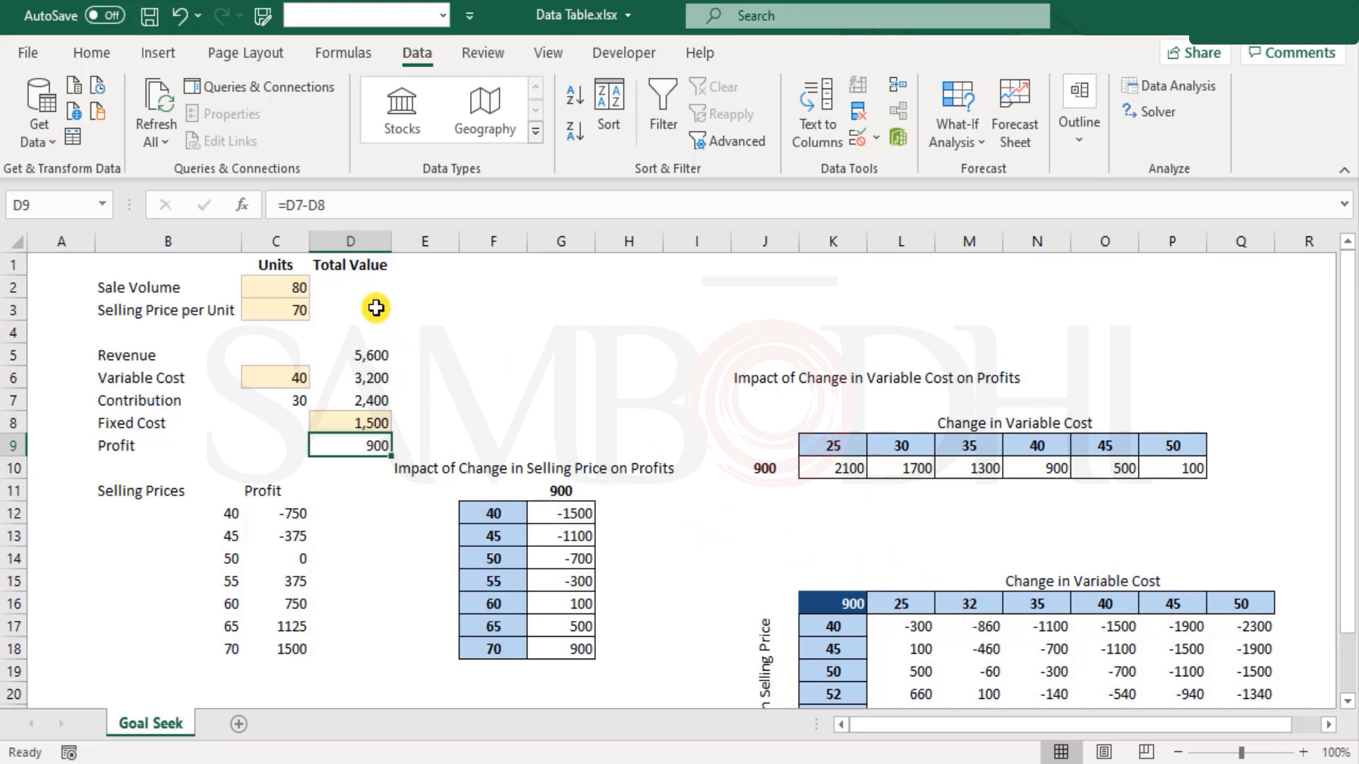
{"action": "left_click", "coordinate": [280, 306]}
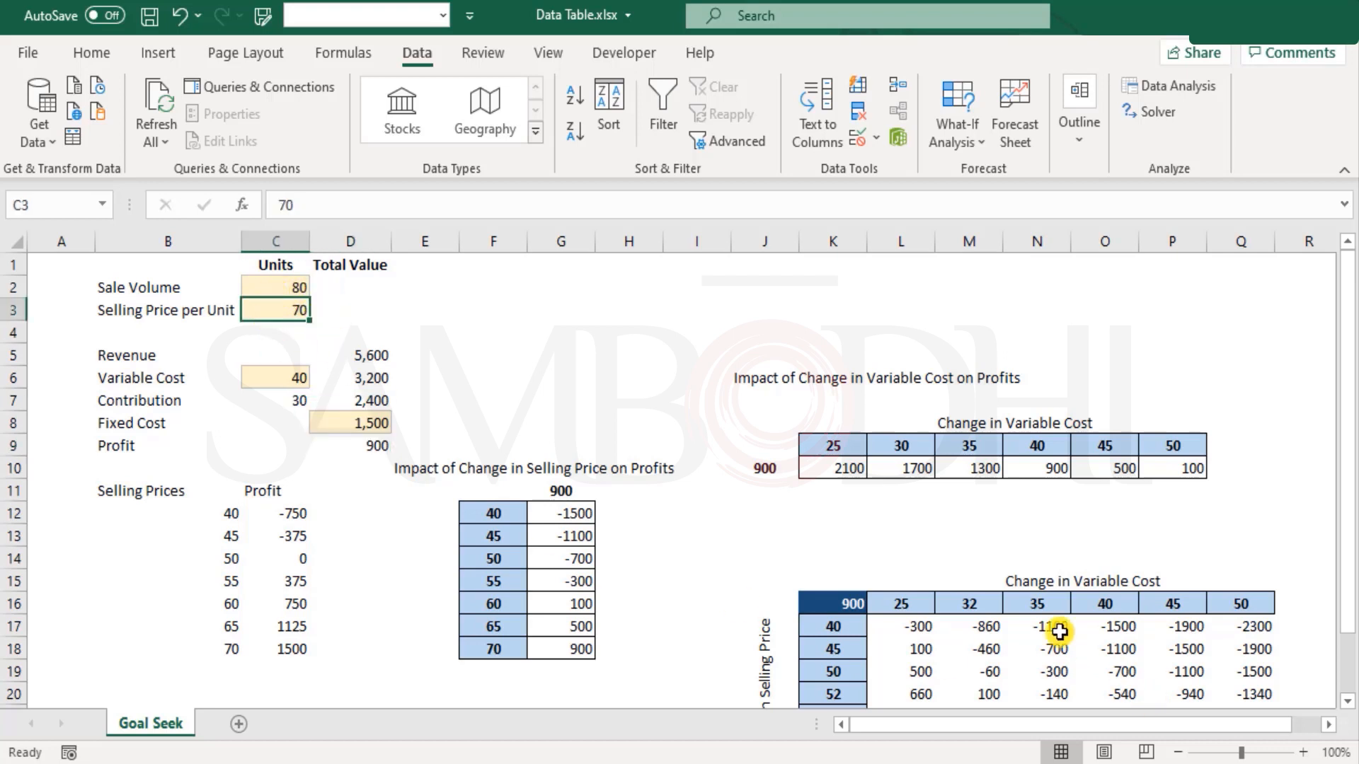
{"action": "left_click", "coordinate": [292, 376]}
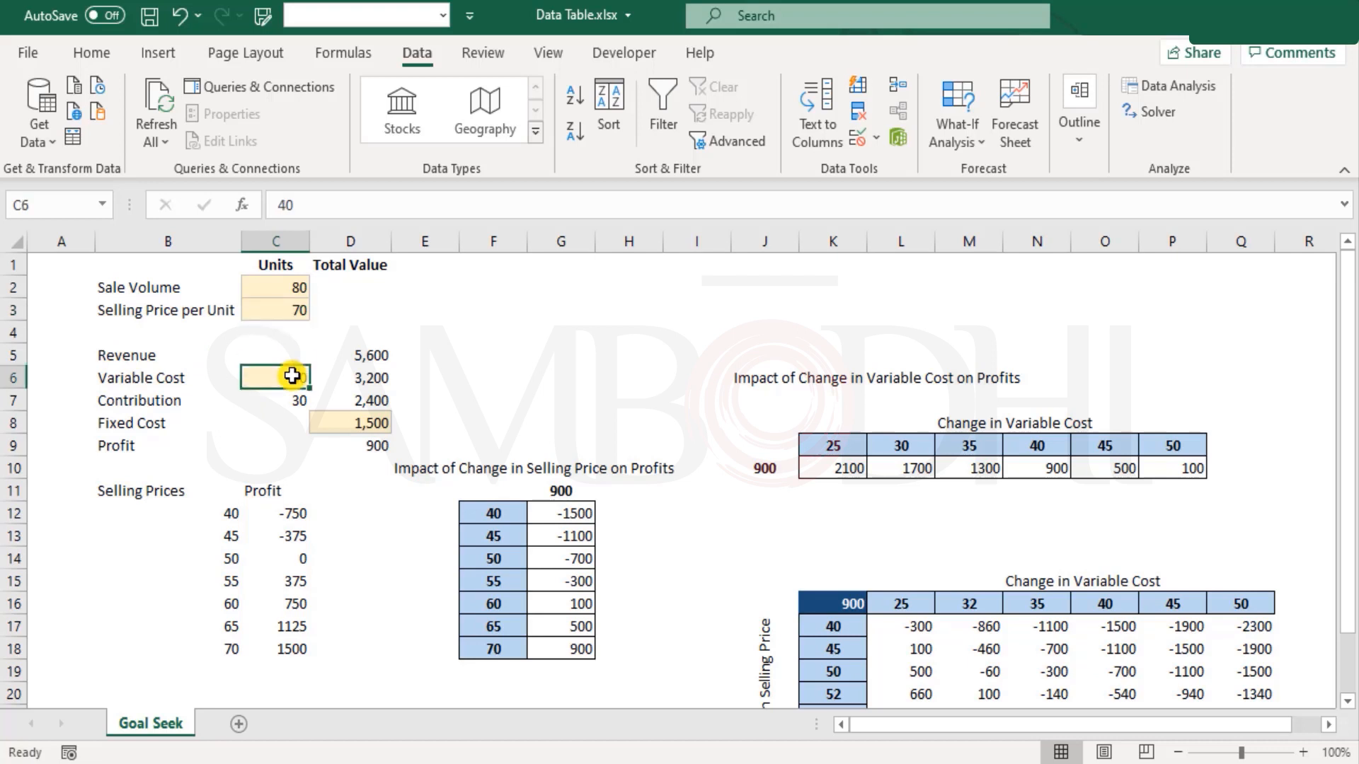
{"action": "left_click", "coordinate": [280, 311], "text": "ctrl"}
{"action": "left_click_drag", "start_coordinate": [219, 315], "coordinate": [310, 314]}
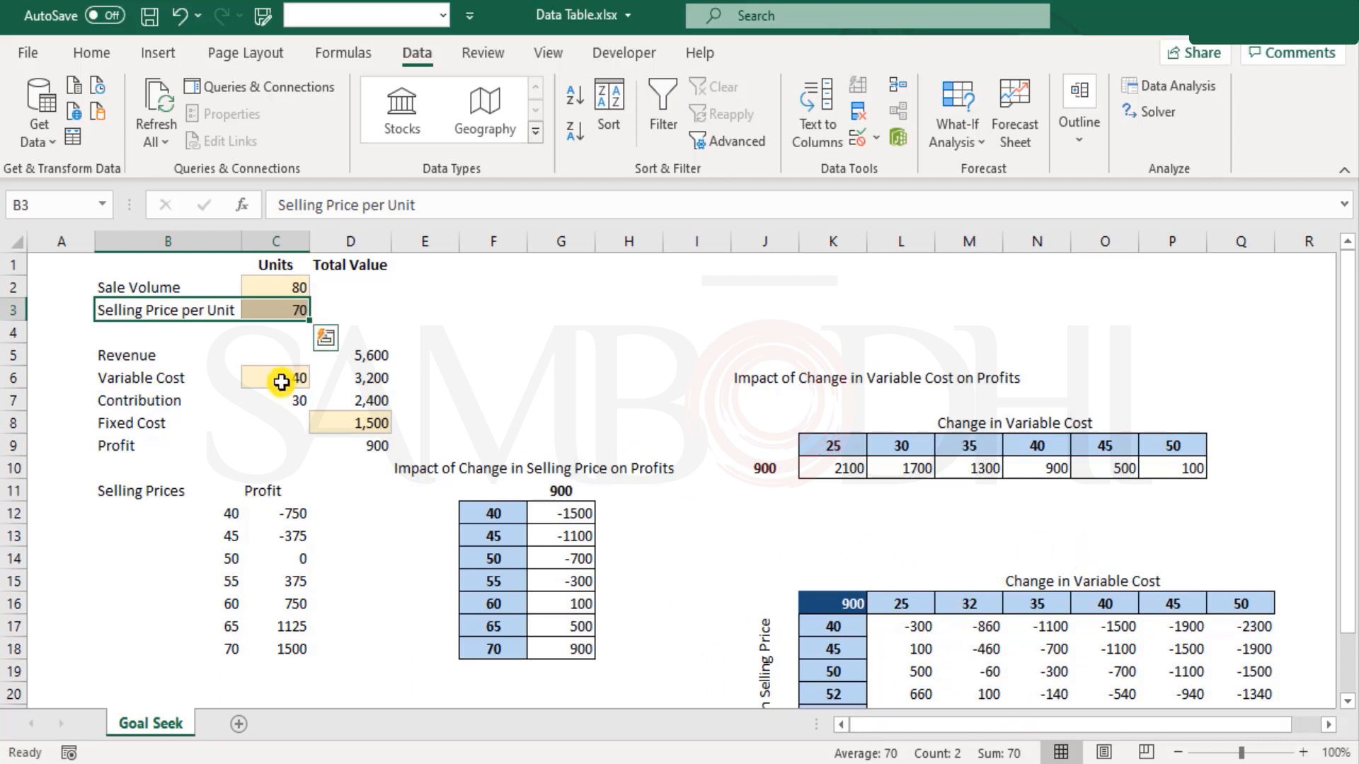
{"action": "left_click", "coordinate": [289, 309]}
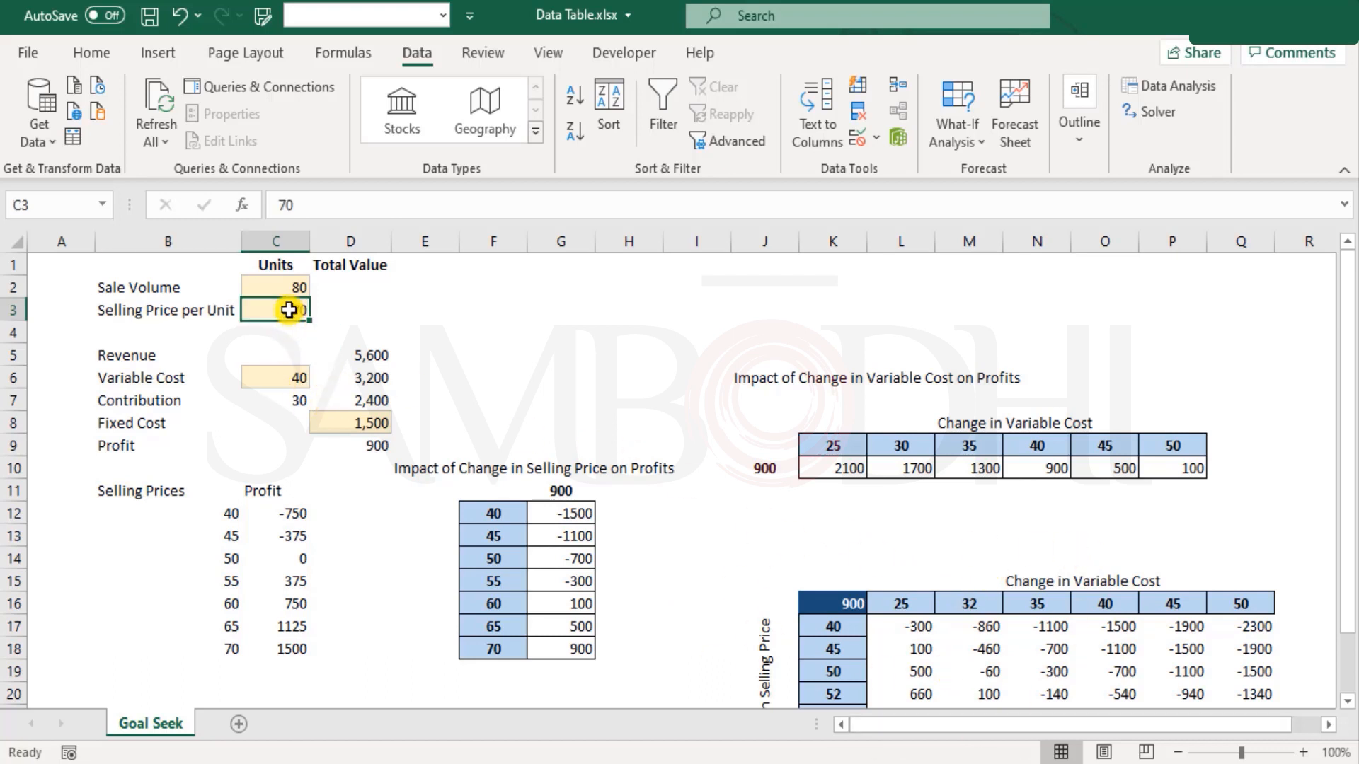
{"action": "left_click", "coordinate": [361, 448]}
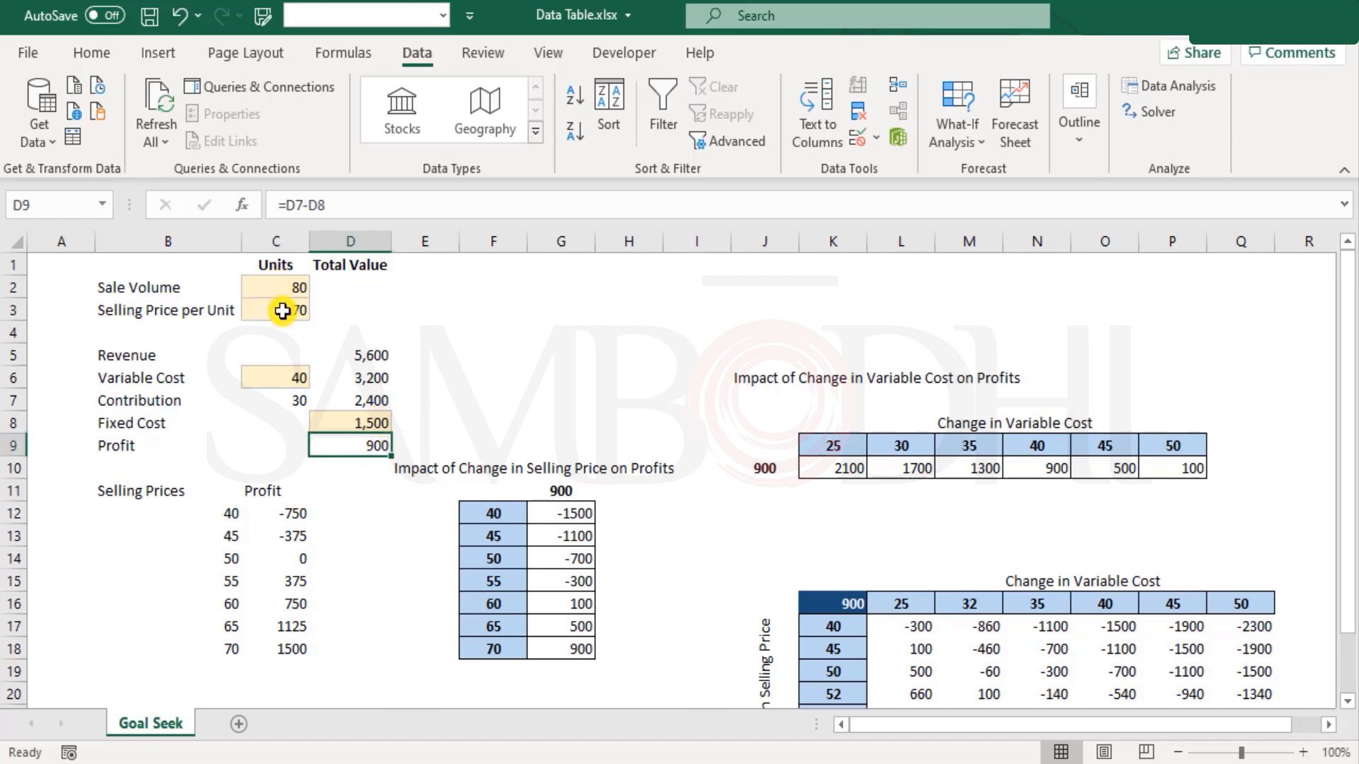
{"action": "left_click", "coordinate": [293, 380], "text": "ctrl"}
{"action": "left_click", "coordinate": [290, 312], "text": "ctrl"}
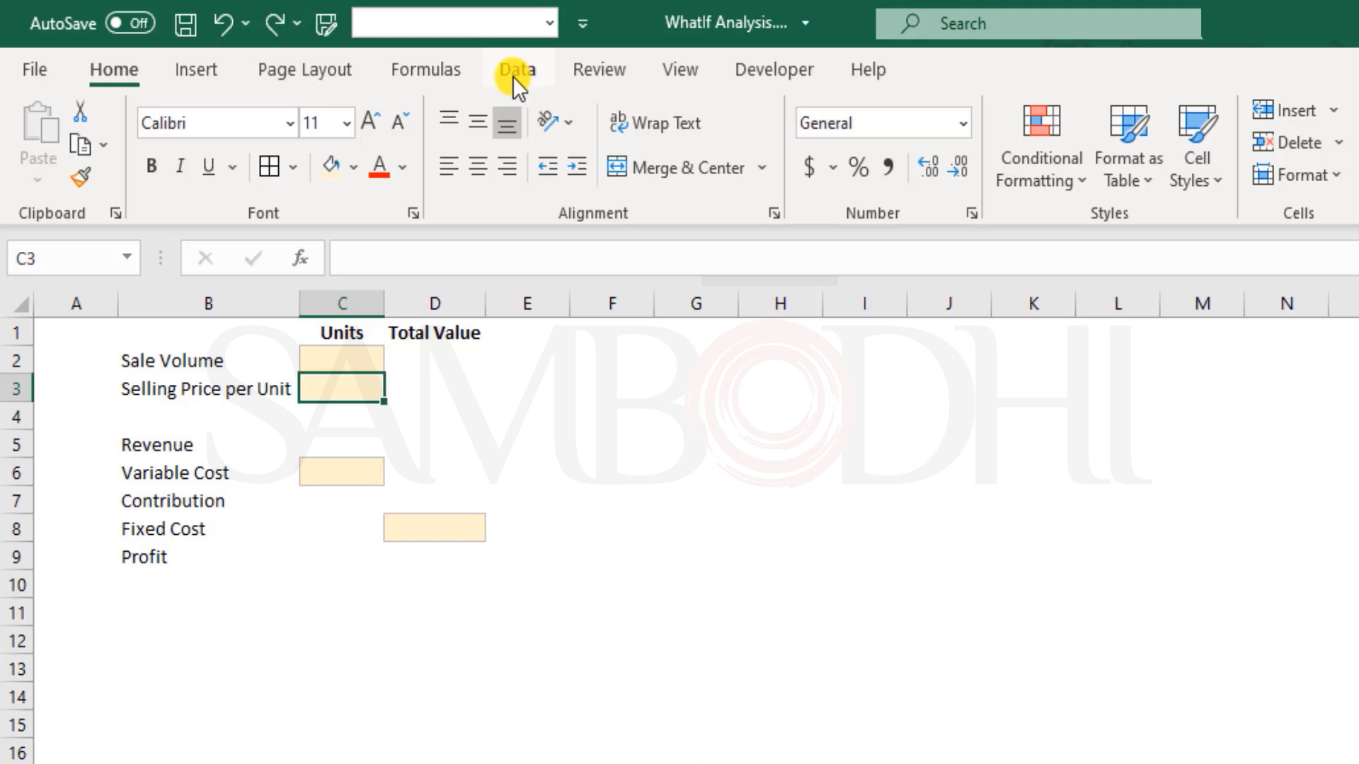
Step: In the WhatIf Analysis workbook, view the available What-If Analysis tools, including Goal Seek, and return to cell A1
{"action": "left_click", "coordinate": [512, 76]}
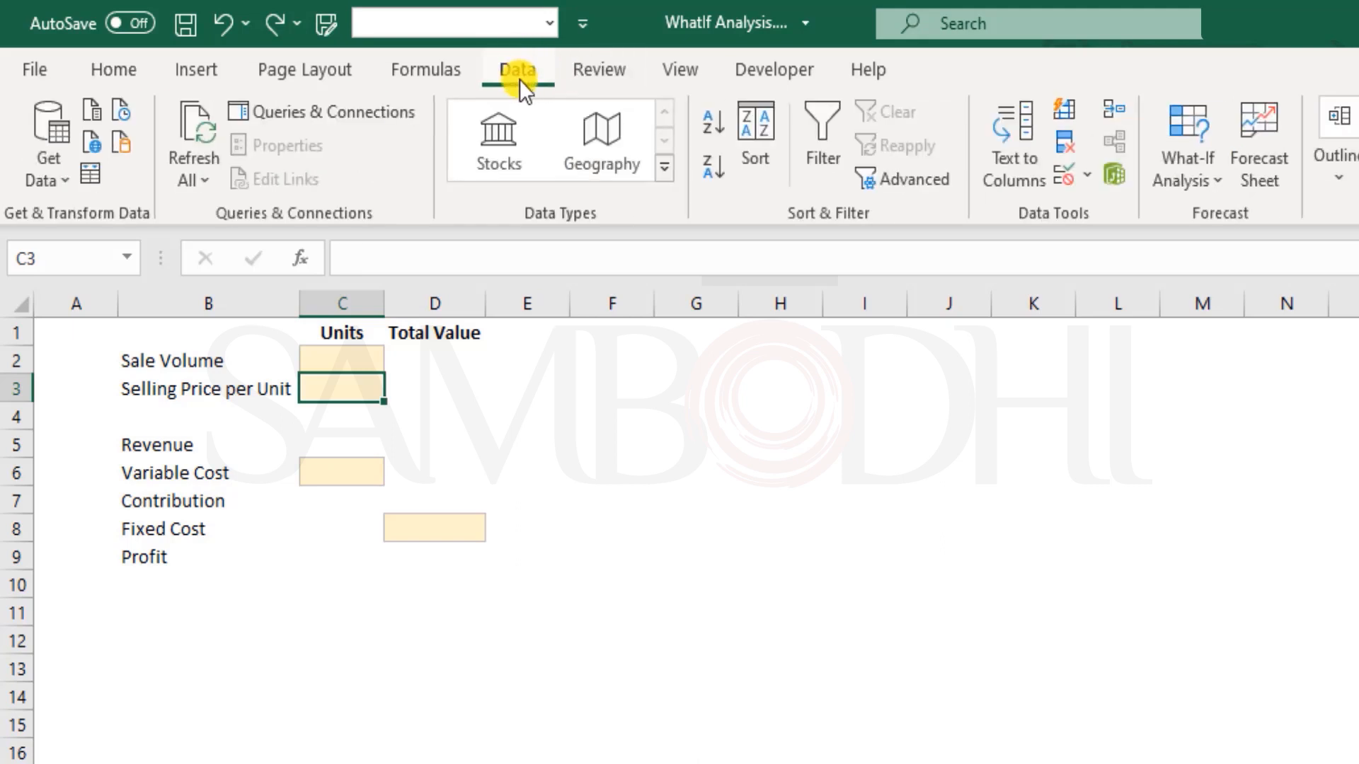
{"action": "left_click", "coordinate": [1202, 181]}
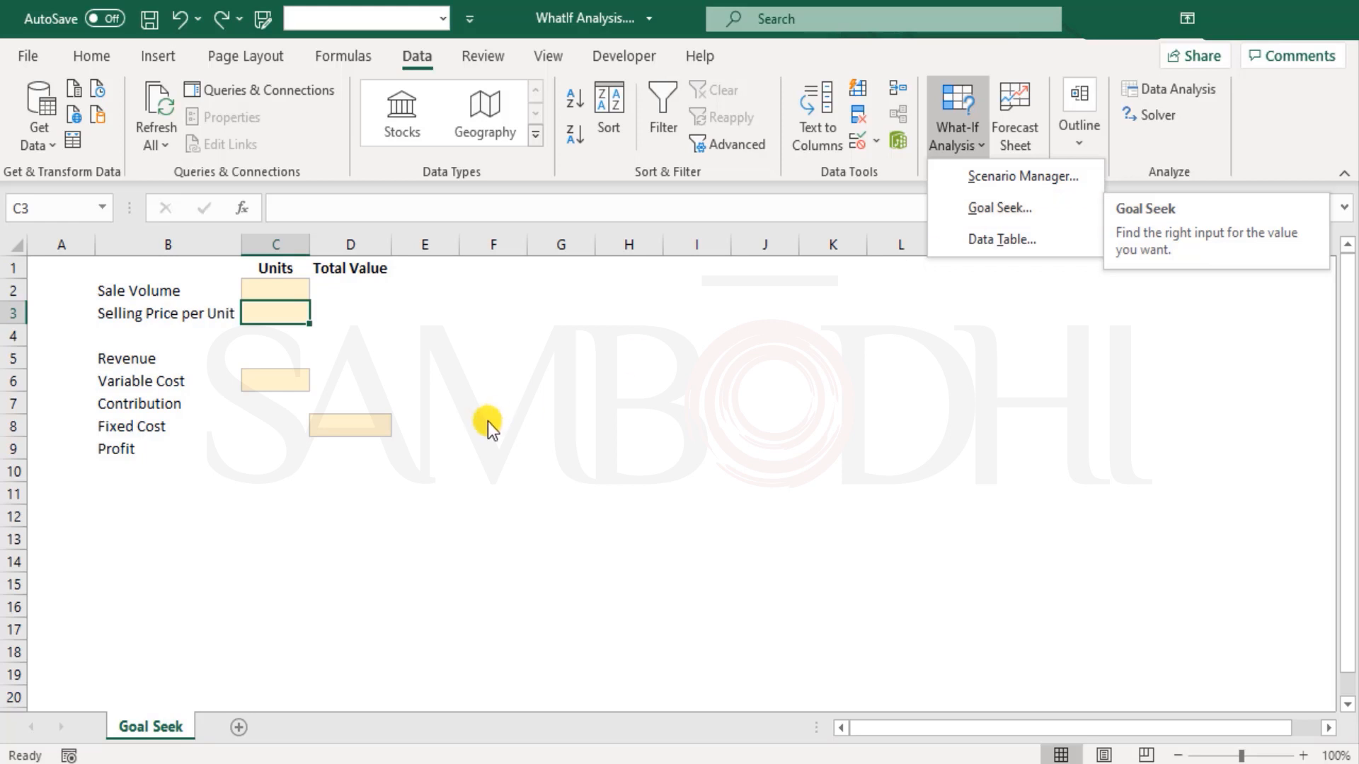
{"action": "left_click", "coordinate": [462, 401]}
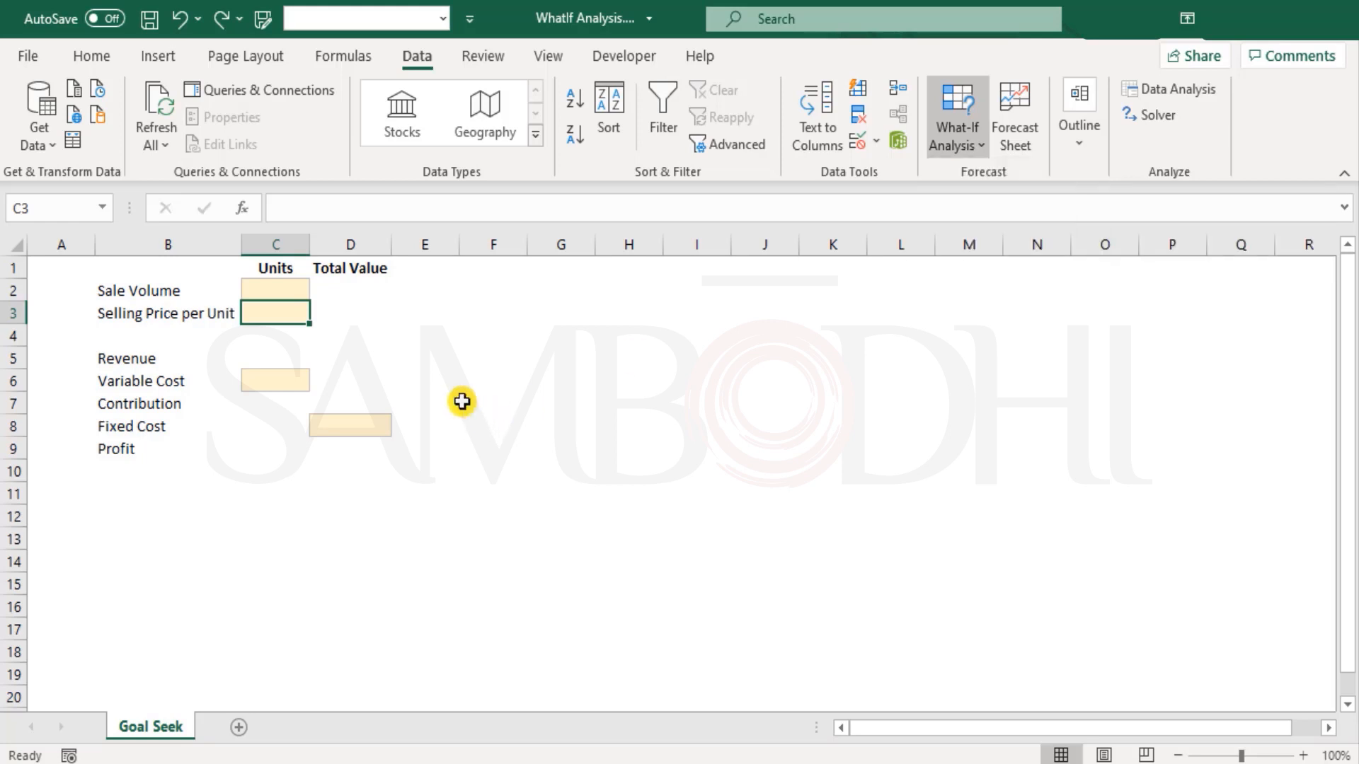
{"action": "left_click", "coordinate": [49, 269]}
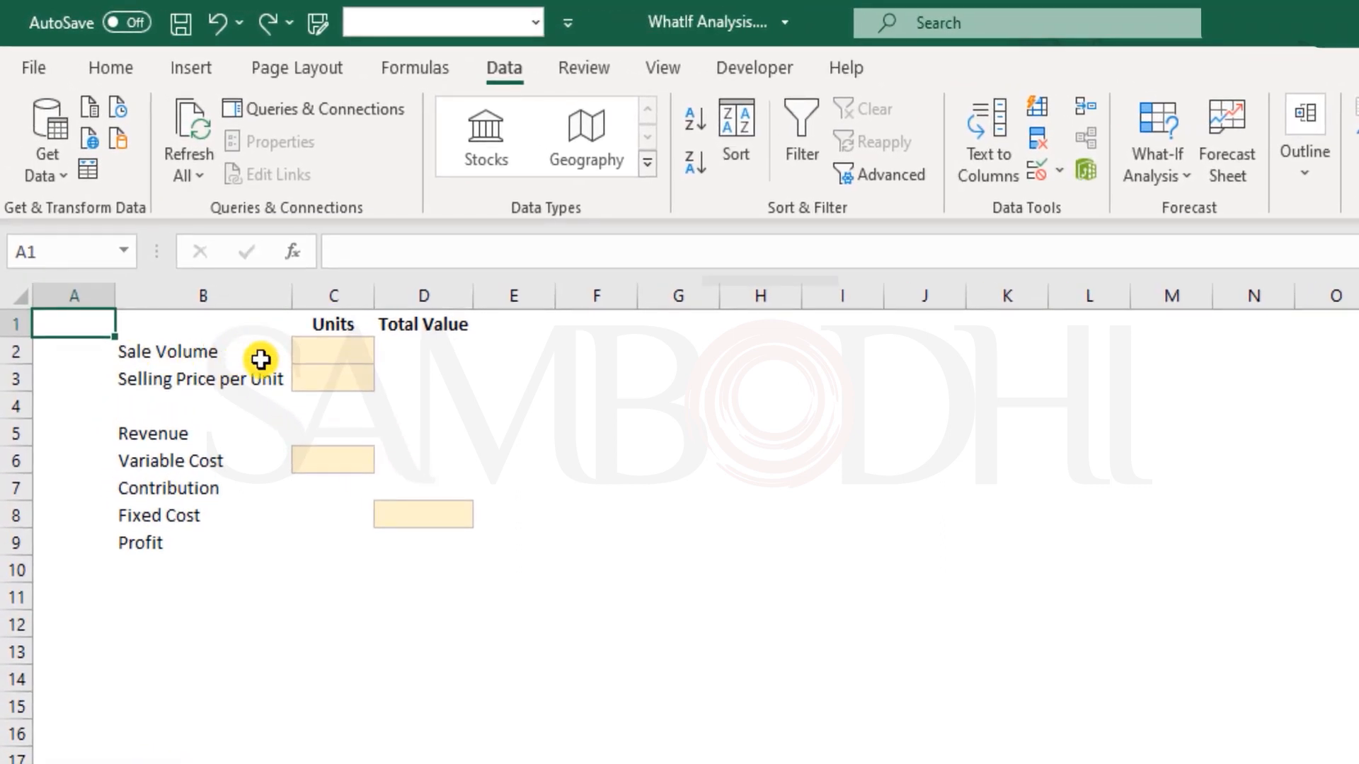
Step: Enter a selling price per unit of 50 in C3 and a revenue of 10,000 in D5
{"action": "left_click", "coordinate": [347, 377]}
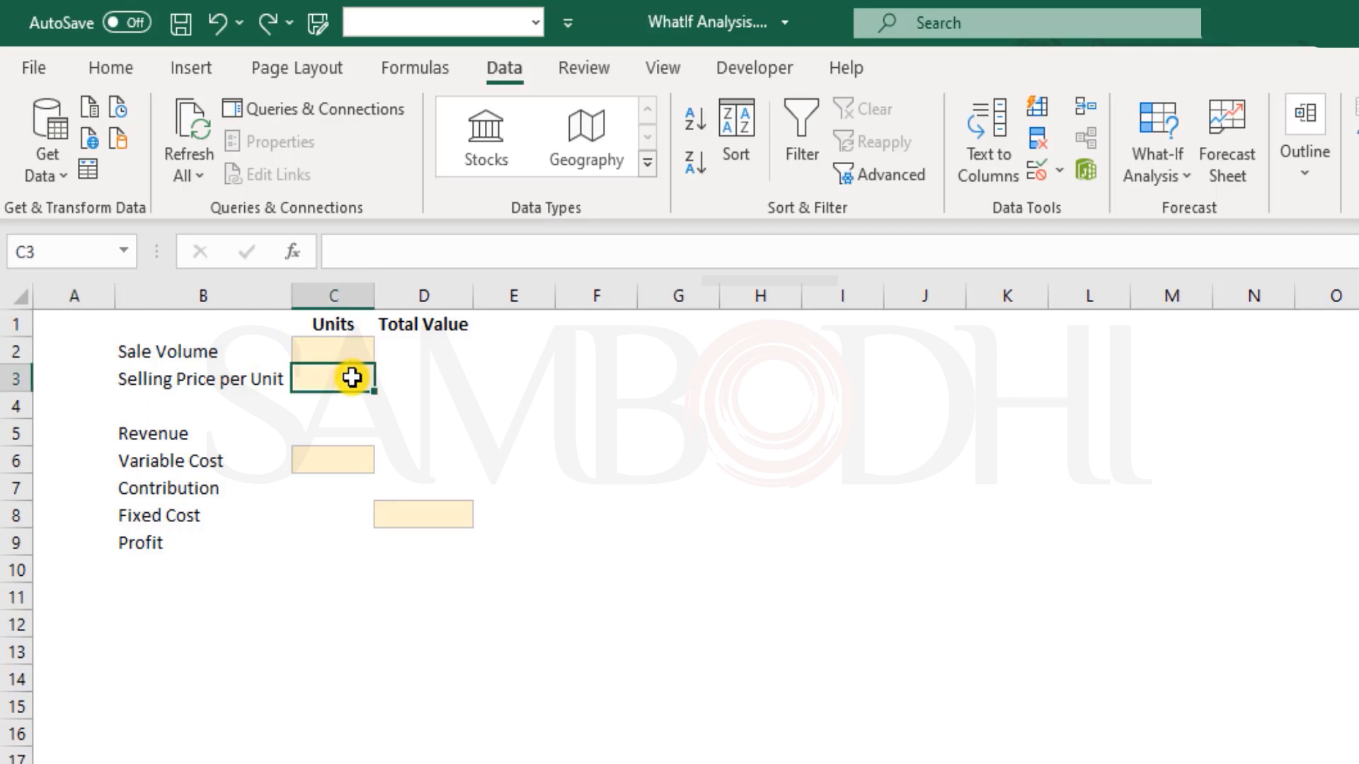
{"action": "type", "text": "50"}
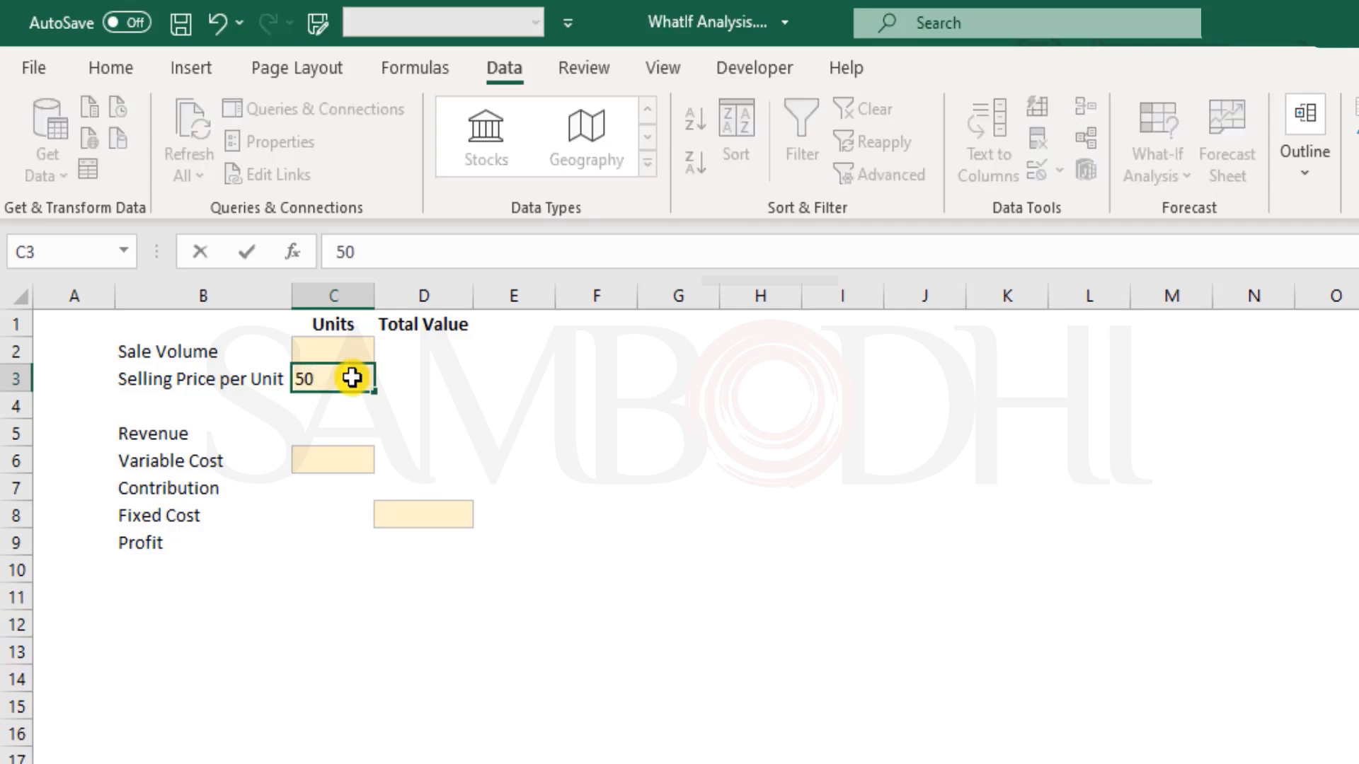
{"action": "key", "text": "Return"}
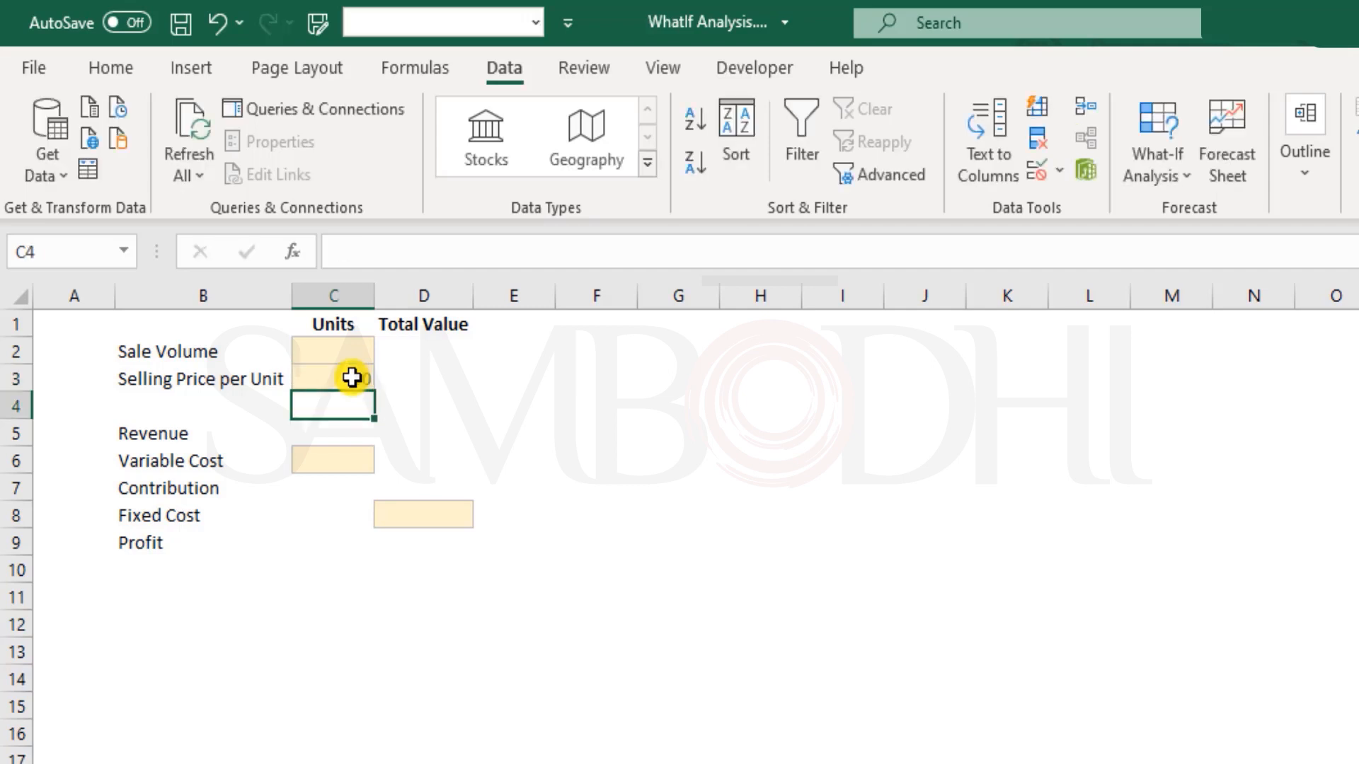
{"action": "left_click", "coordinate": [352, 378]}
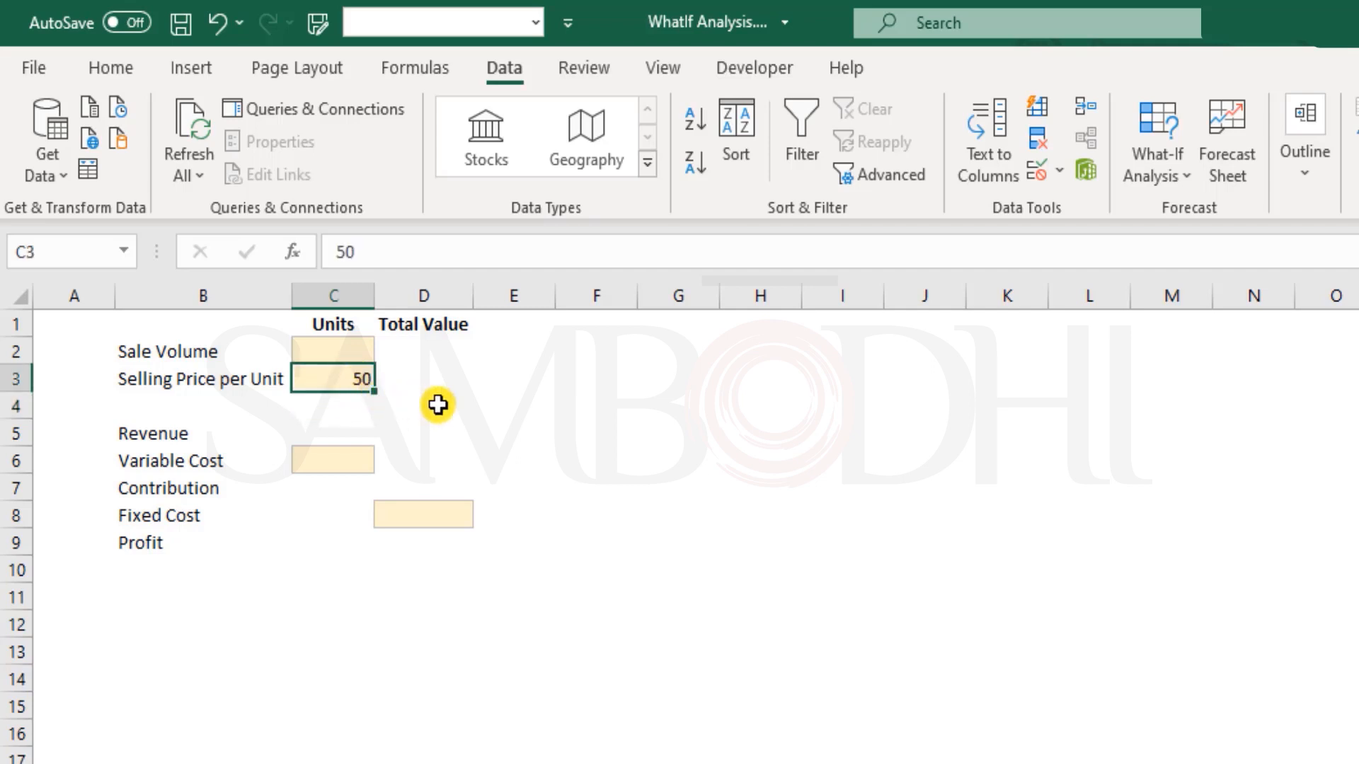
{"action": "left_click", "coordinate": [425, 434]}
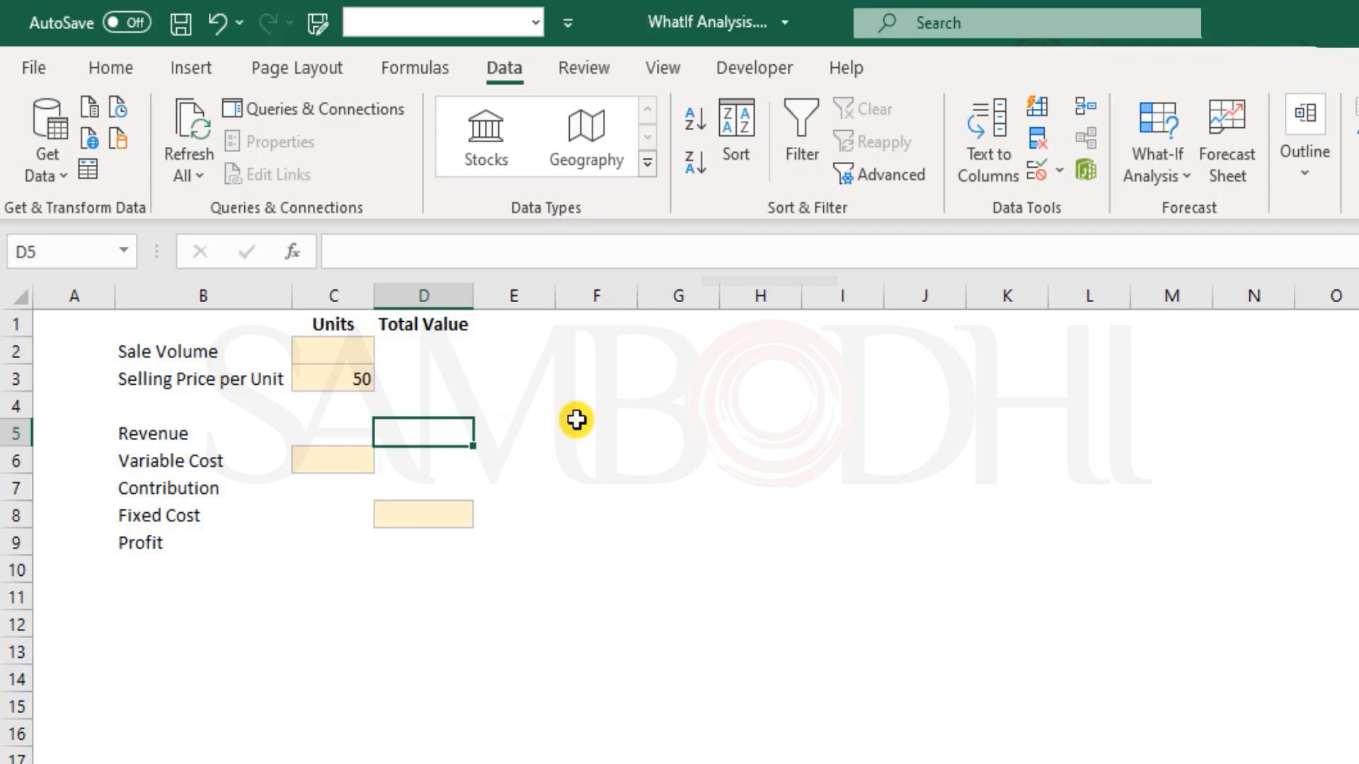
{"action": "type", "text": "10,000"}
{"action": "key", "text": "Return"}
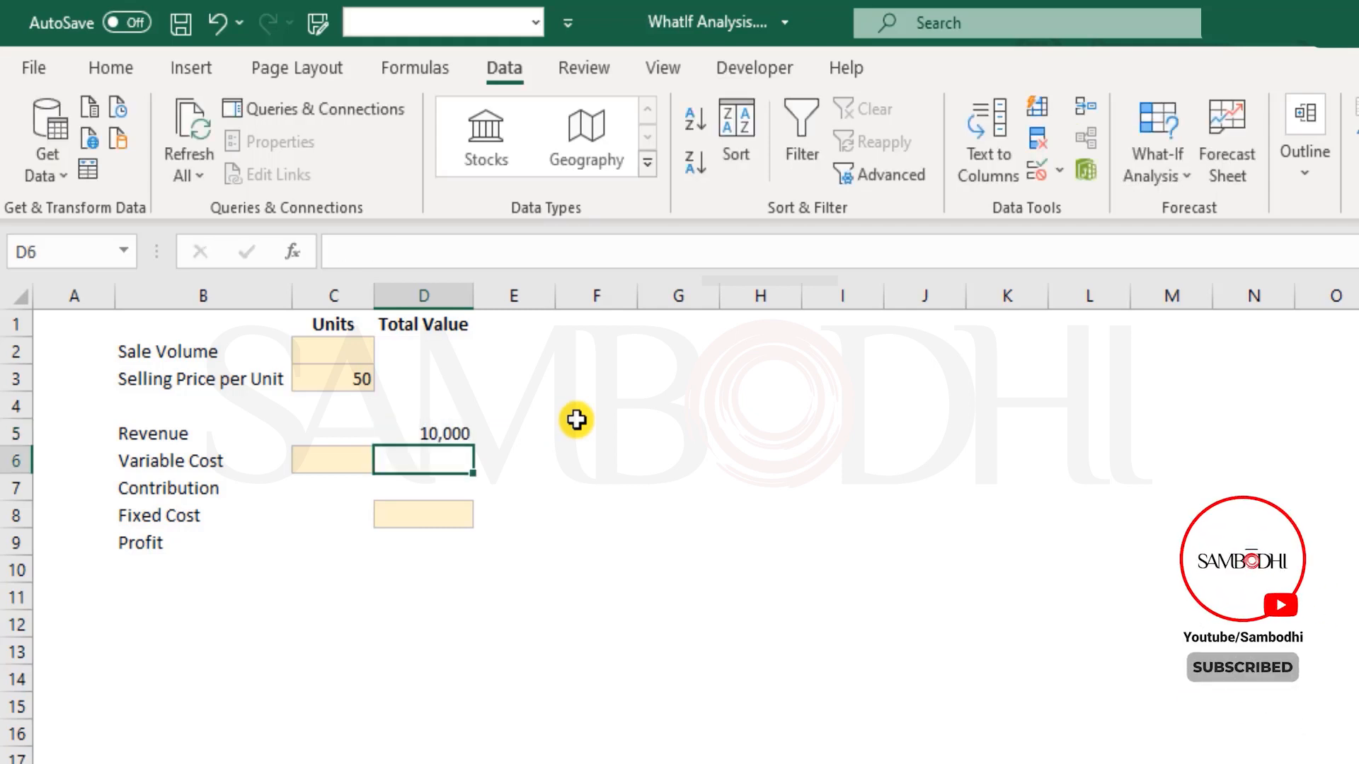
{"action": "left_click", "coordinate": [426, 430]}
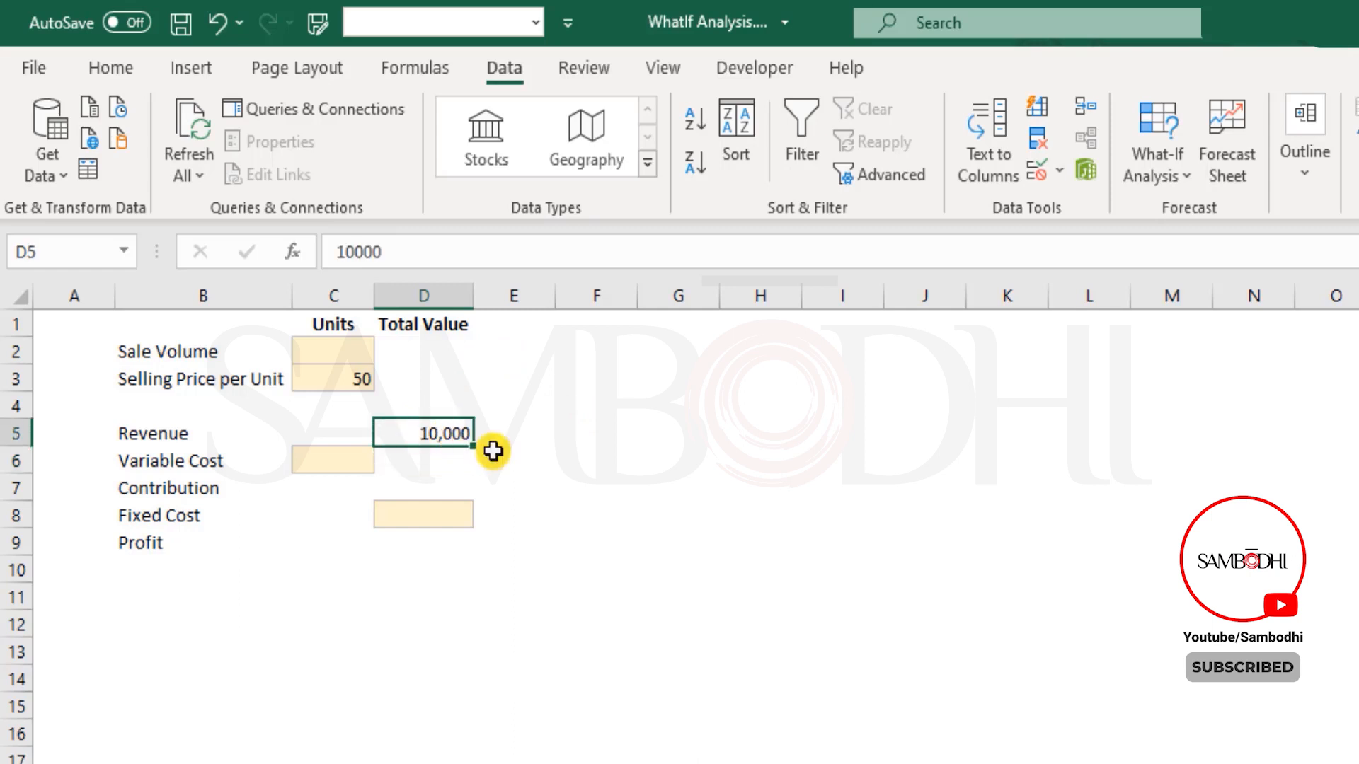
Step: Calculate the sale volume in C2 by dividing revenue by selling price per unit with the formula =D5/C3
{"action": "left_click", "coordinate": [333, 379]}
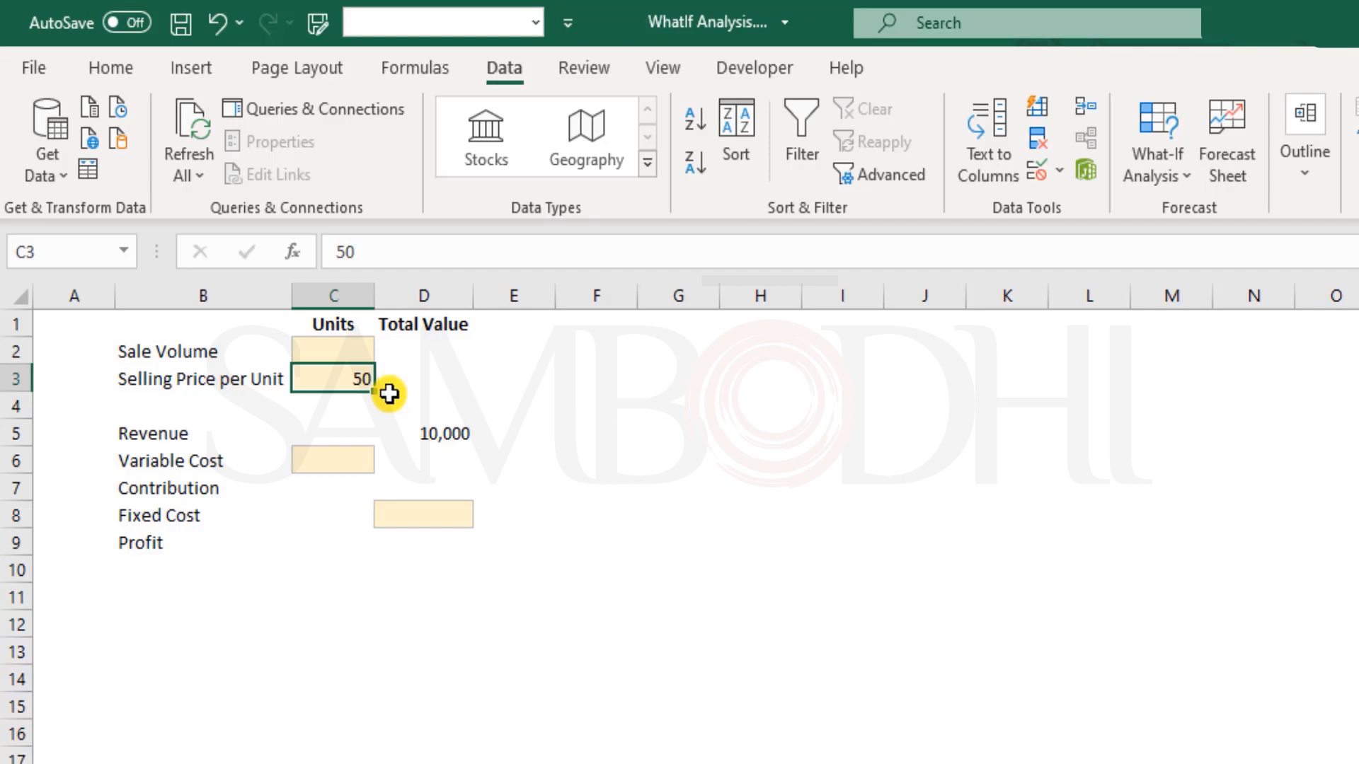
{"action": "left_click", "coordinate": [331, 353]}
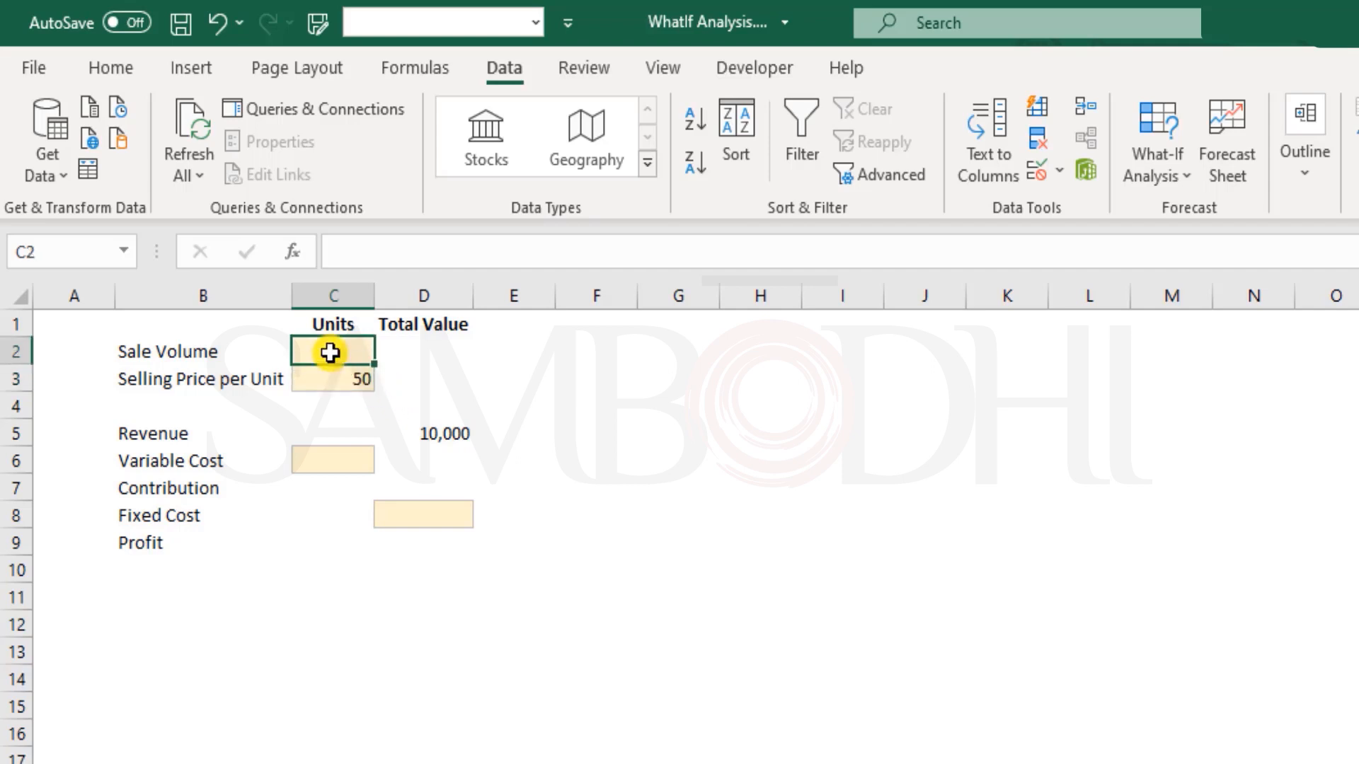
{"action": "left_click", "coordinate": [451, 433]}
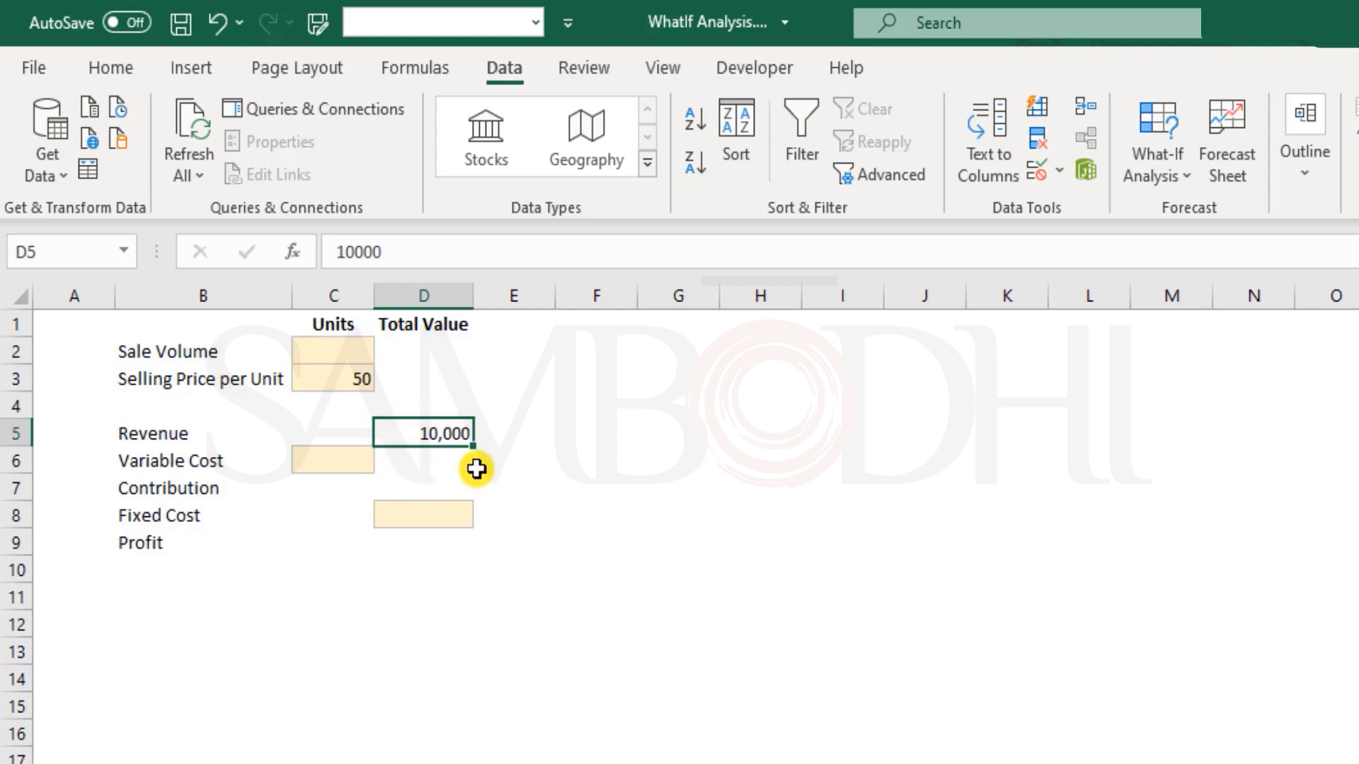
{"action": "left_click", "coordinate": [366, 357]}
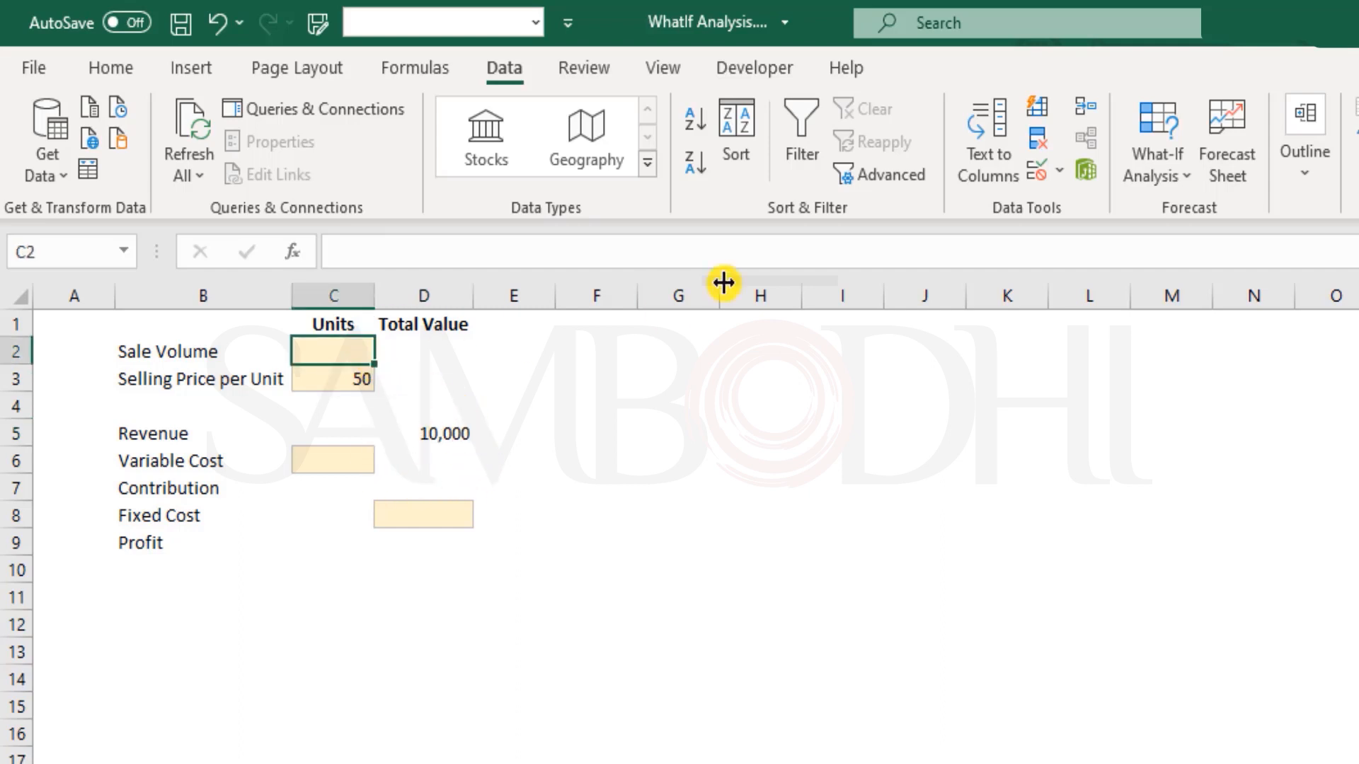
{"action": "type", "text": "="}
{"action": "key", "text": "Down"}
{"action": "key", "text": "Down"}
{"action": "key", "text": "Down"}
{"action": "key", "text": "Right"}
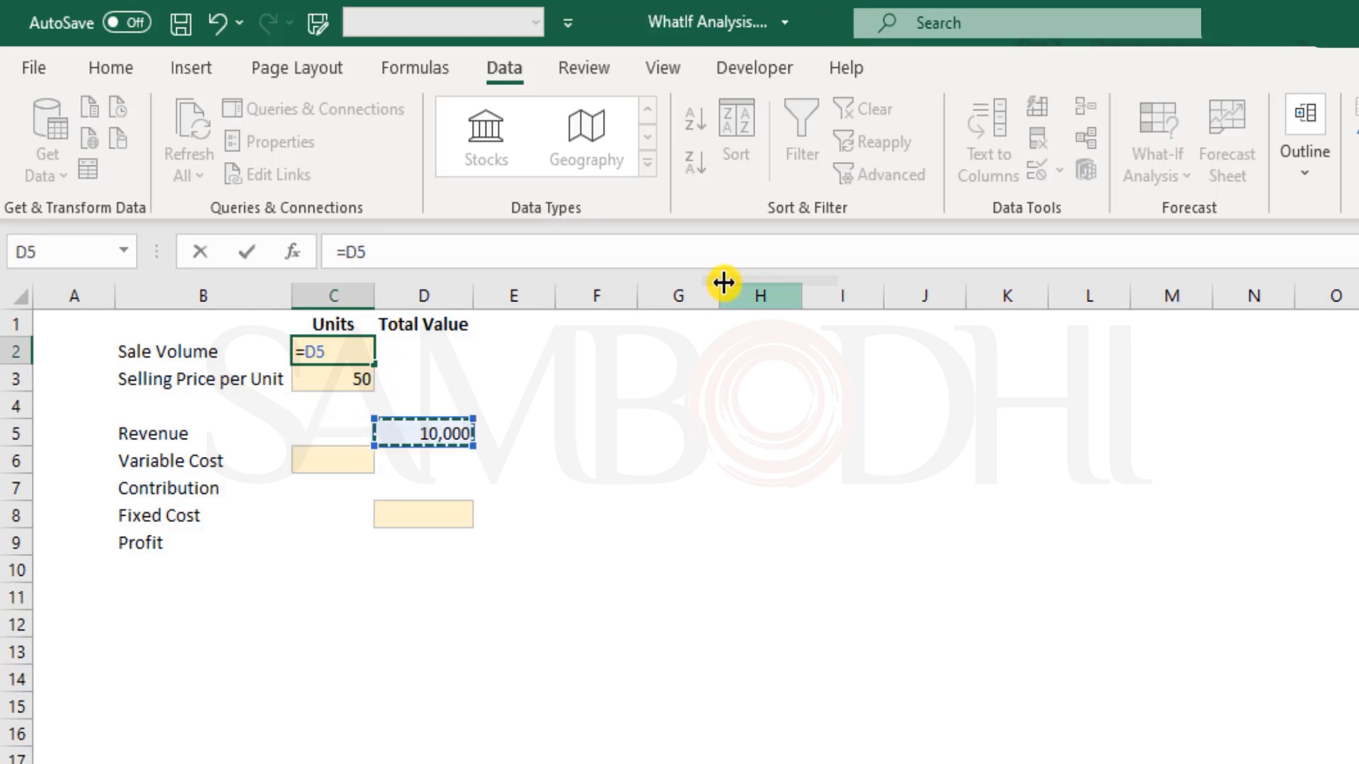
{"action": "type", "text": "/"}
{"action": "key", "text": "Up"}
{"action": "key", "text": "Down"}
{"action": "key", "text": "Down"}
{"action": "key", "text": "Down"}
{"action": "key", "text": "Up"}
{"action": "key", "text": "Return"}
{"action": "key", "text": "Up"}
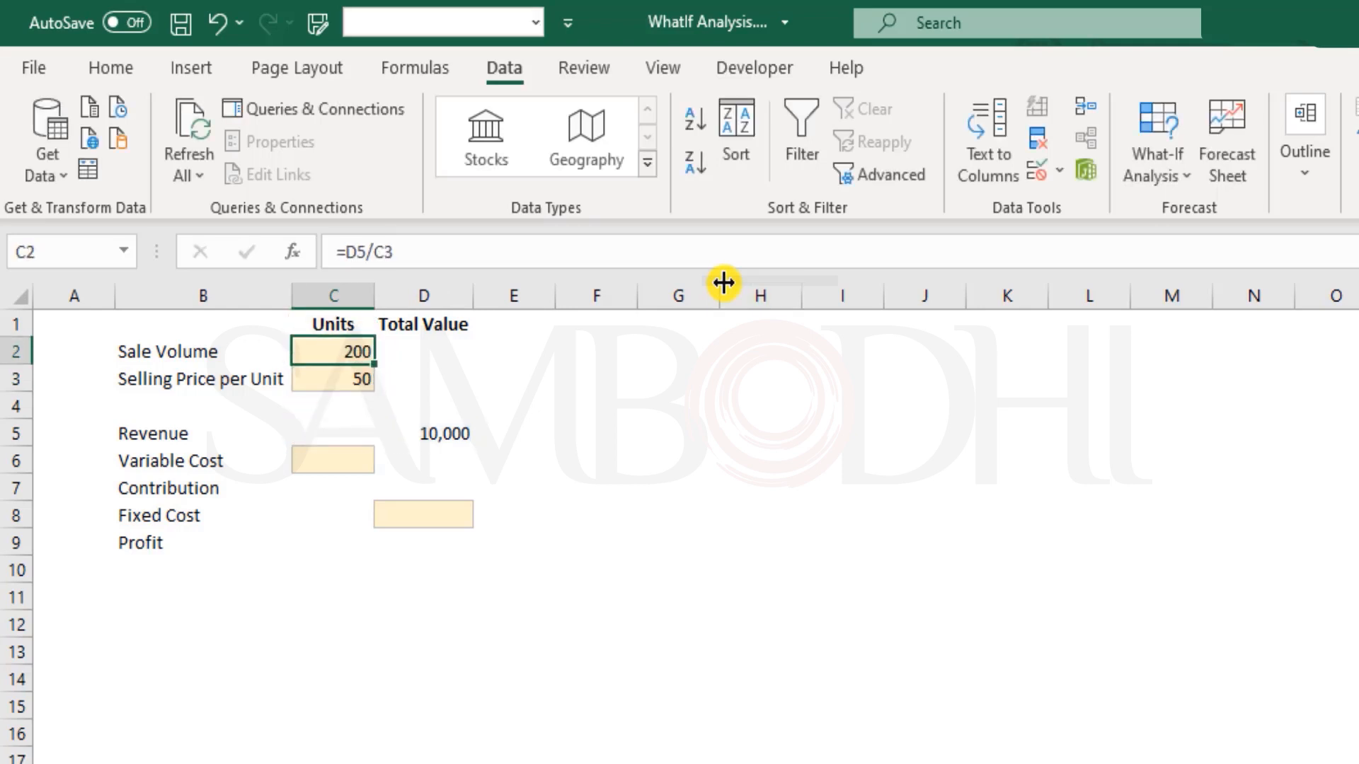
{"action": "key", "text": "Down"}
{"action": "key", "text": "Down"}
{"action": "key", "text": "Down"}
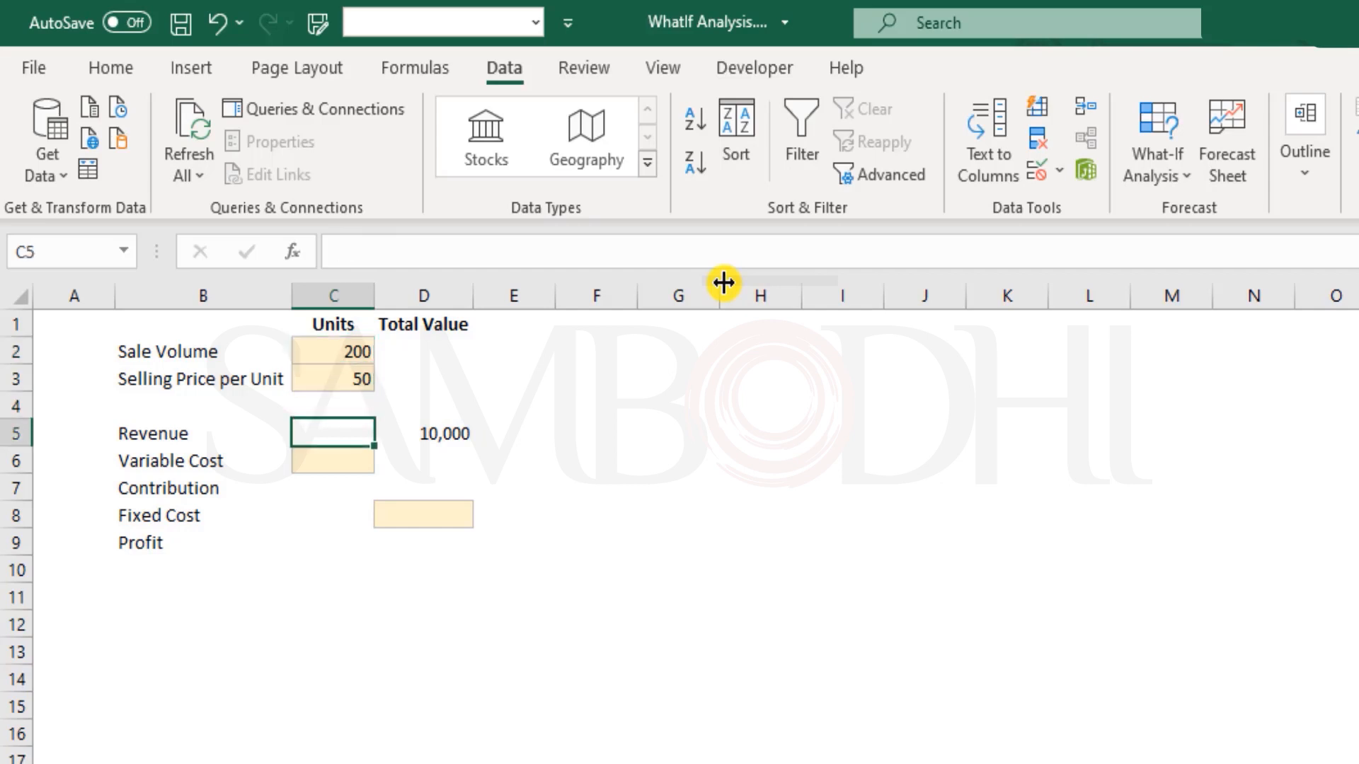
{"action": "key", "text": "Right"}
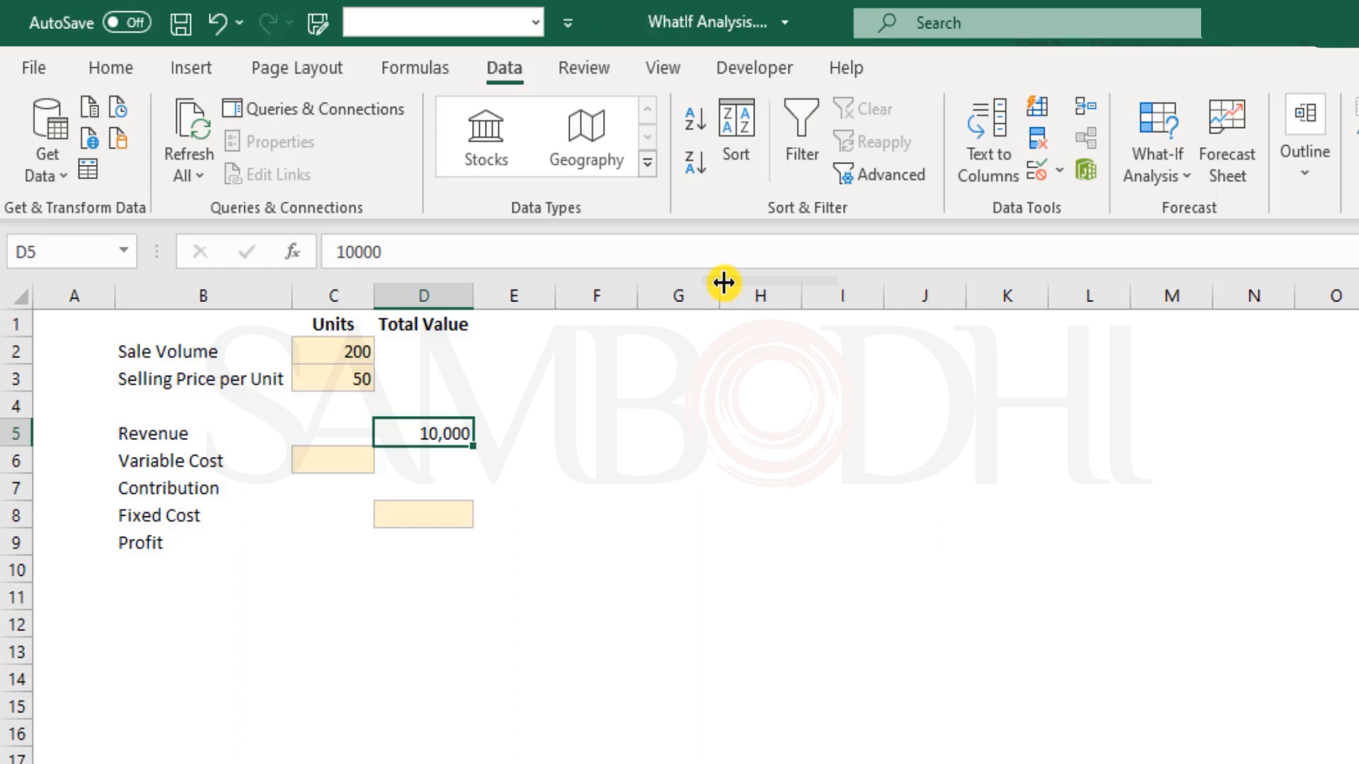
Step: Clear the revenue in D5 and the sale volume formula in C2
{"action": "key", "text": "Delete"}
{"action": "key", "text": "Up"}
{"action": "key", "text": "Up"}
{"action": "key", "text": "Up"}
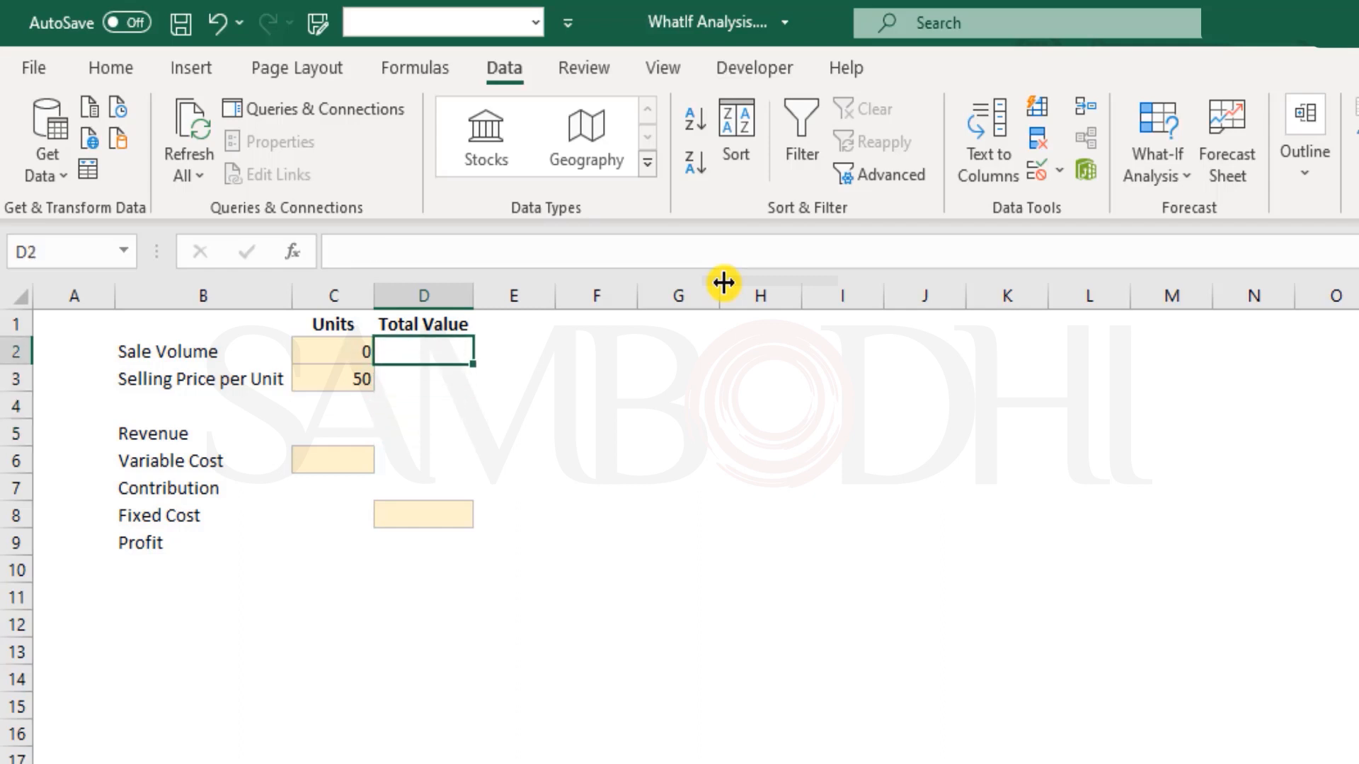
{"action": "key", "text": "Left"}
{"action": "key", "text": "Delete"}
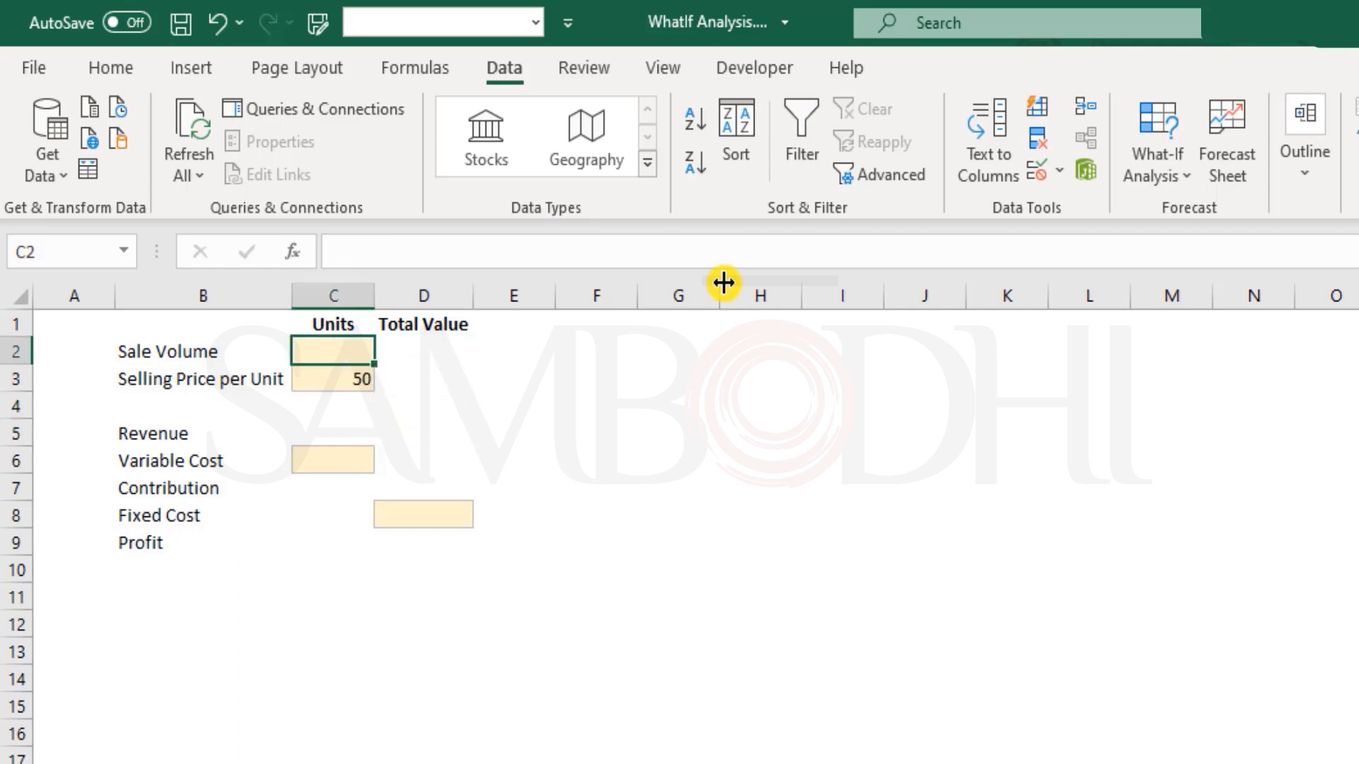
Step: Calculate the revenue in D5 by multiplying sale volume by selling price per unit with the formula =C2*C3
{"action": "key", "text": "Down"}
{"action": "key", "text": "Down"}
{"action": "key", "text": "Down"}
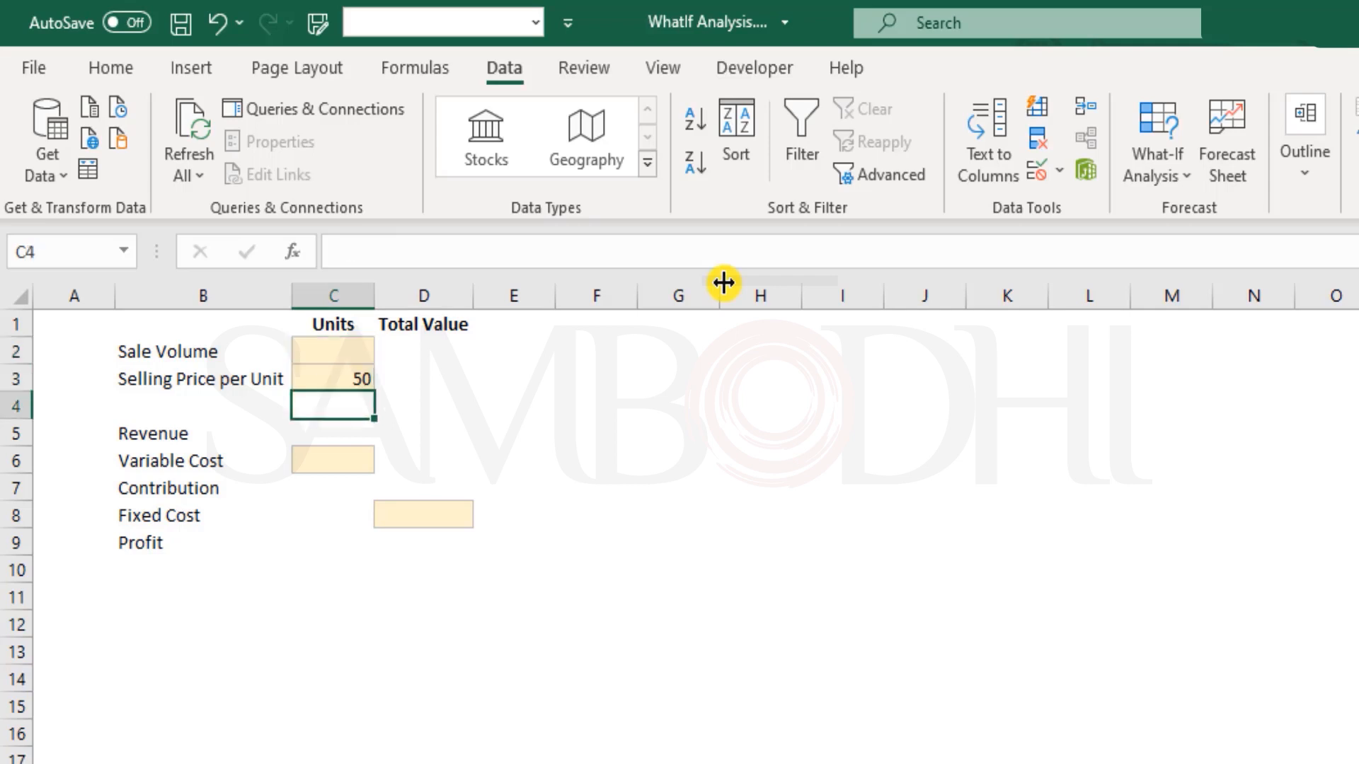
{"action": "key", "text": "Right"}
{"action": "key", "text": "Right"}
{"action": "key", "text": "Left"}
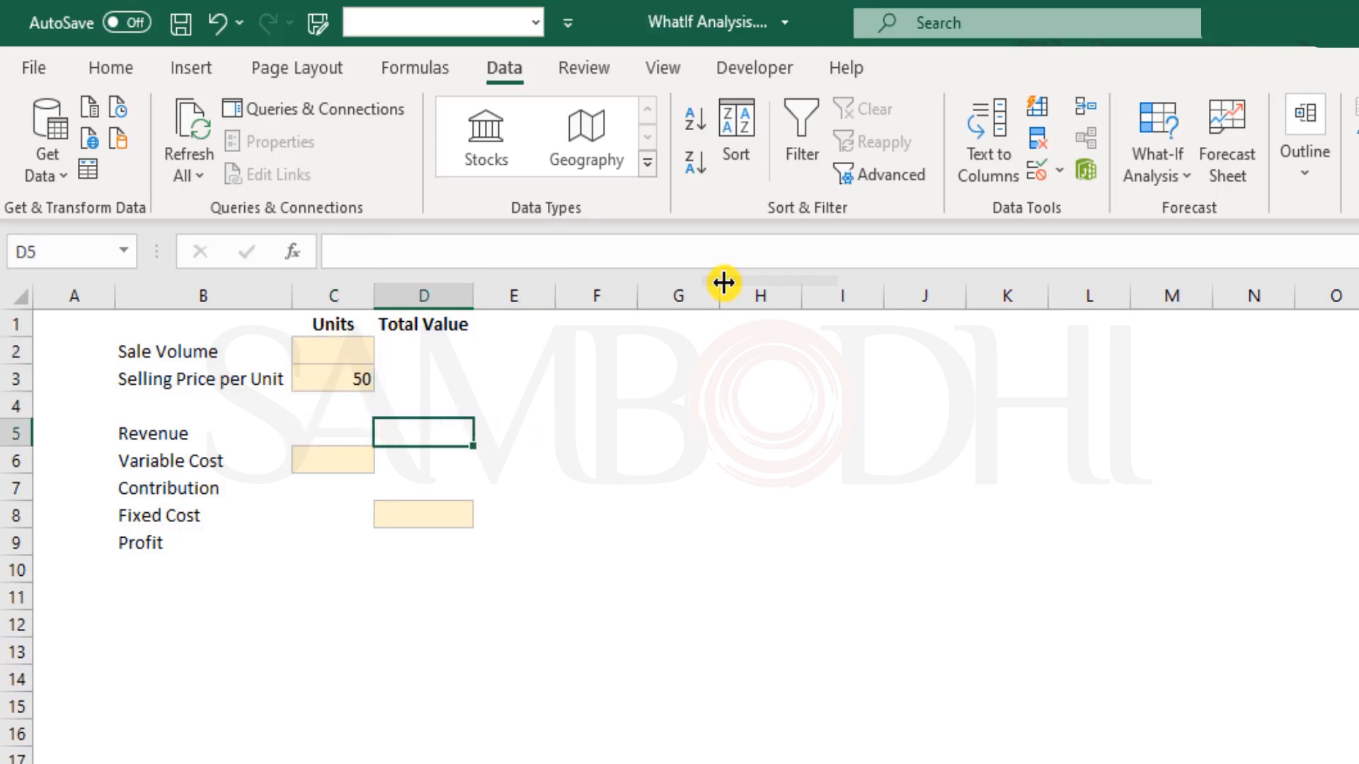
{"action": "type", "text": "="}
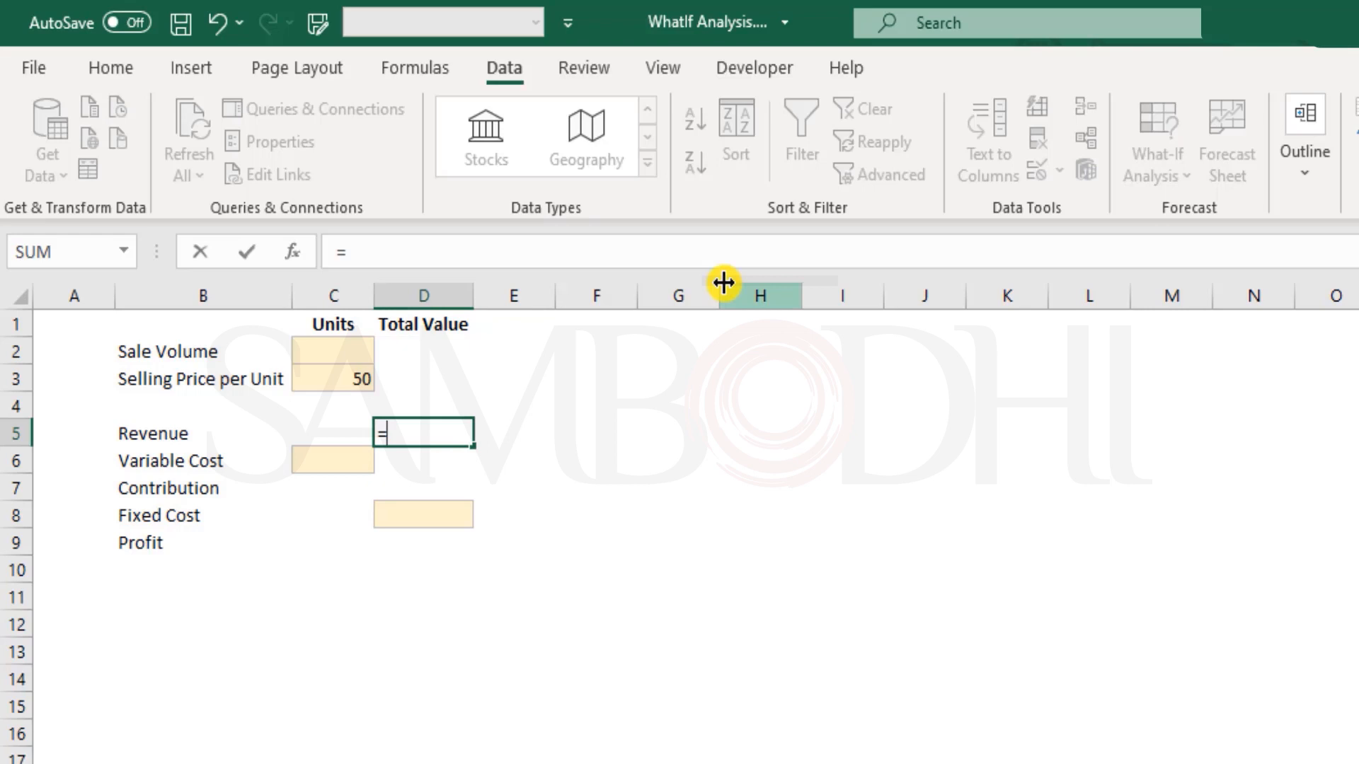
{"action": "key", "text": "Up"}
{"action": "key", "text": "Up"}
{"action": "key", "text": "Up"}
{"action": "key", "text": "Left"}
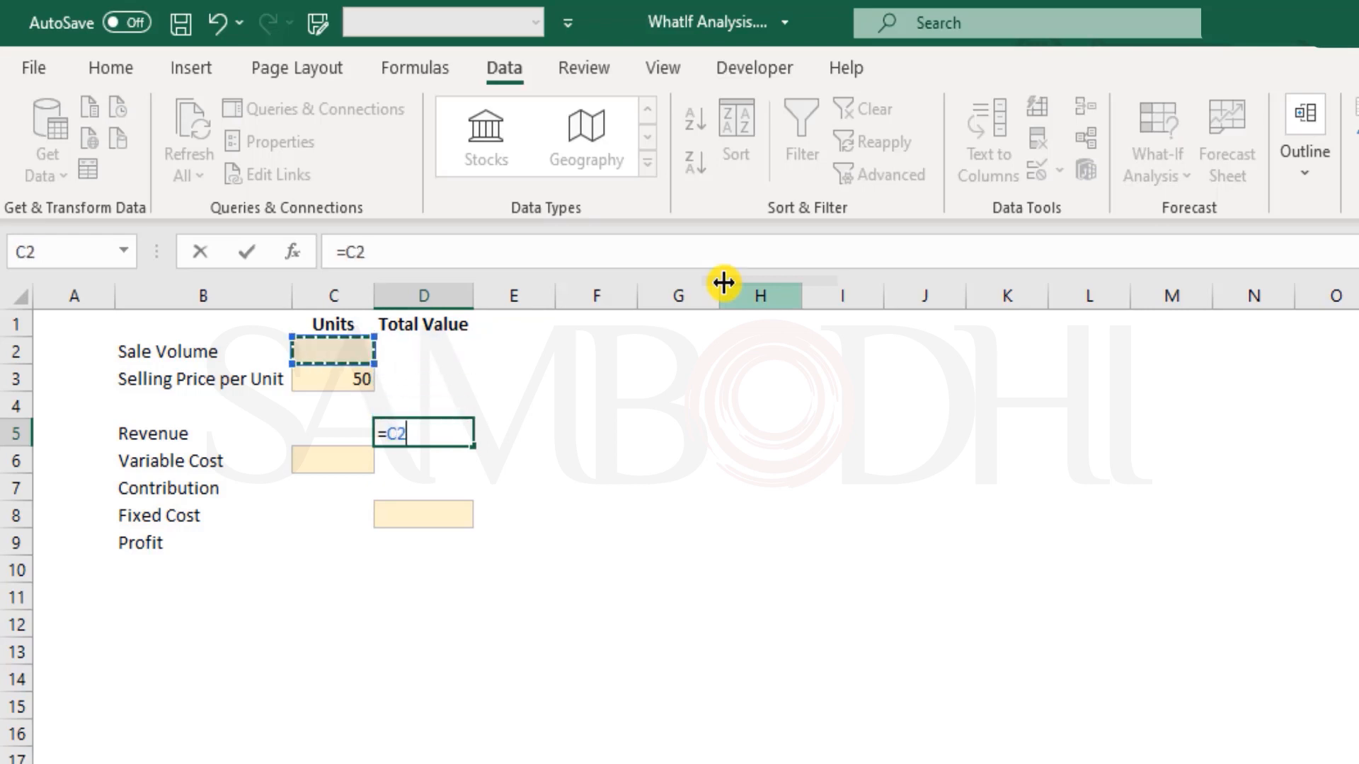
{"action": "type", "text": "*"}
{"action": "key", "text": "Left"}
{"action": "key", "text": "Up"}
{"action": "key", "text": "Up"}
{"action": "key", "text": "Return"}
{"action": "key", "text": "Up"}
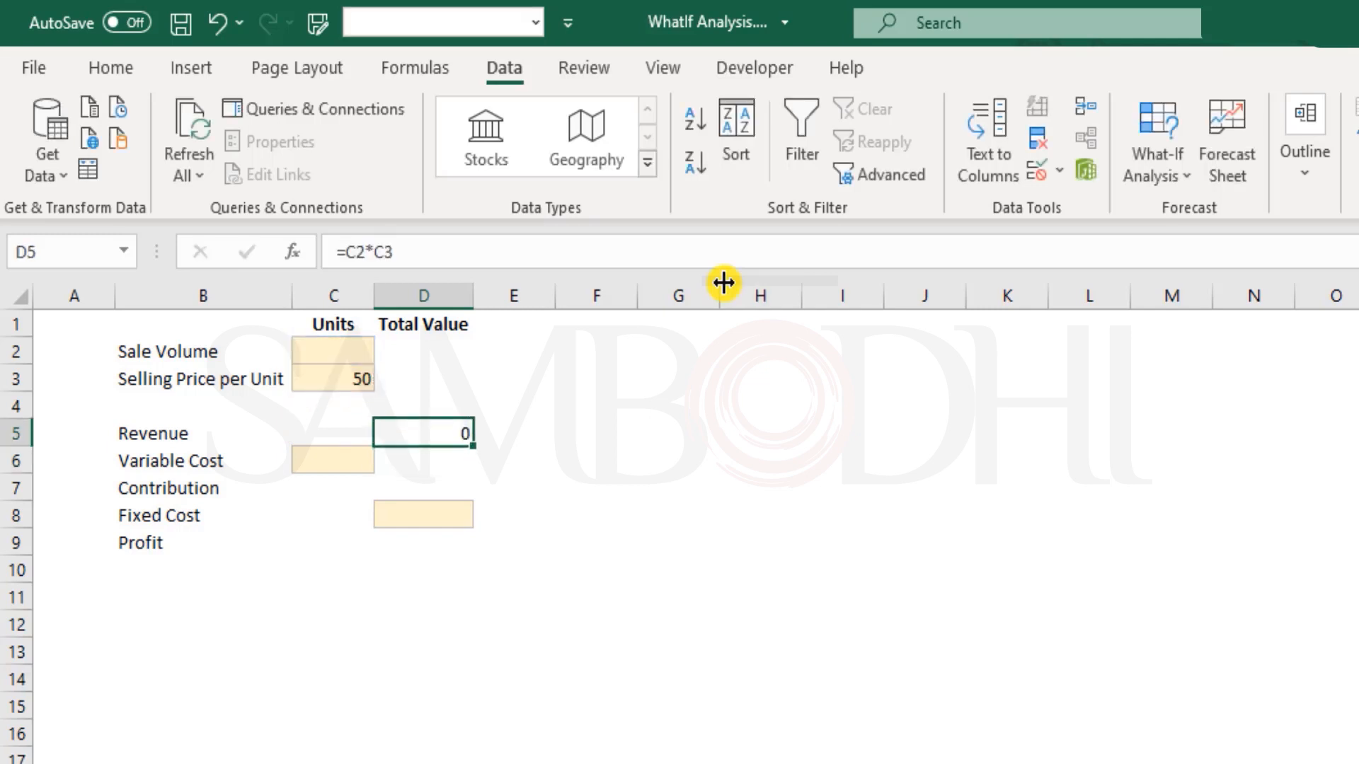
{"action": "key", "text": "F2"}
{"action": "key", "text": "Escape"}
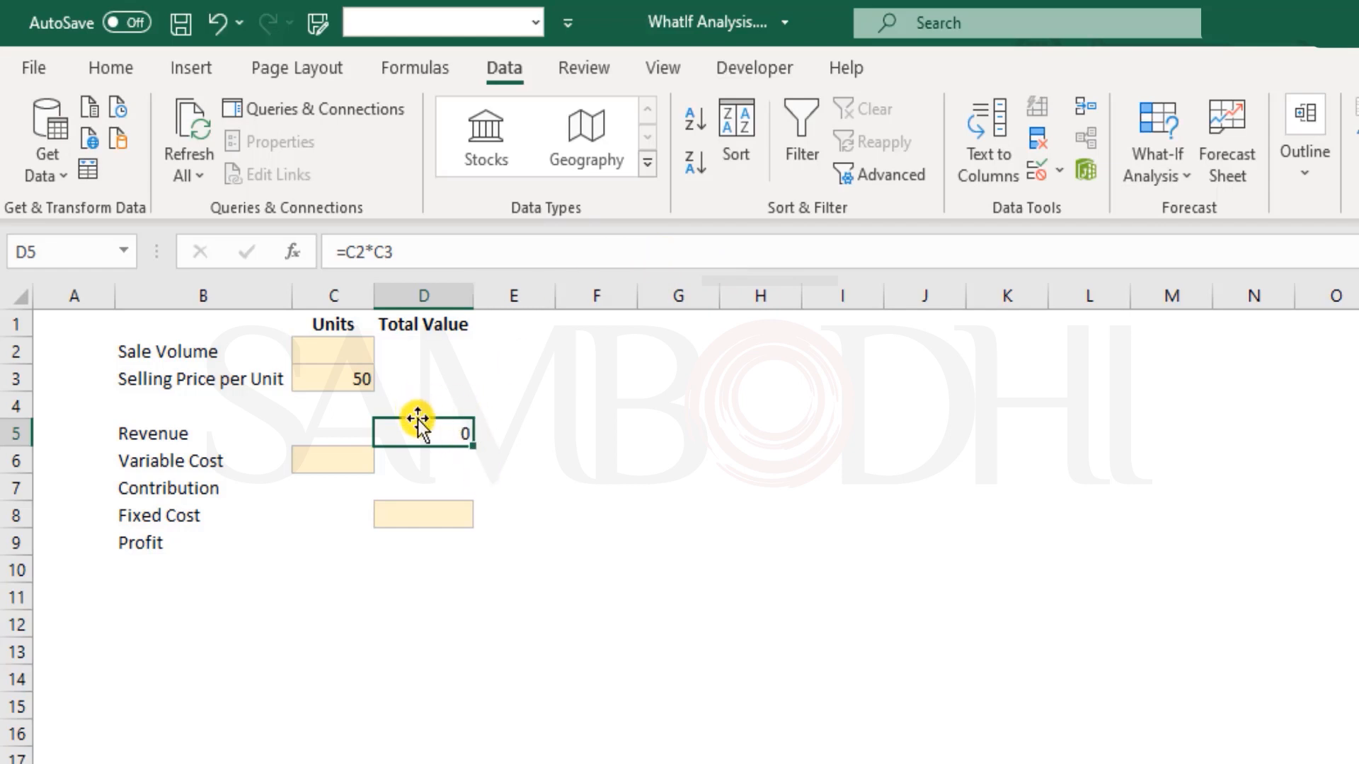
Step: Start Goal Seek and choose the revenue cell D5 as the set cell
{"action": "left_click", "coordinate": [342, 347]}
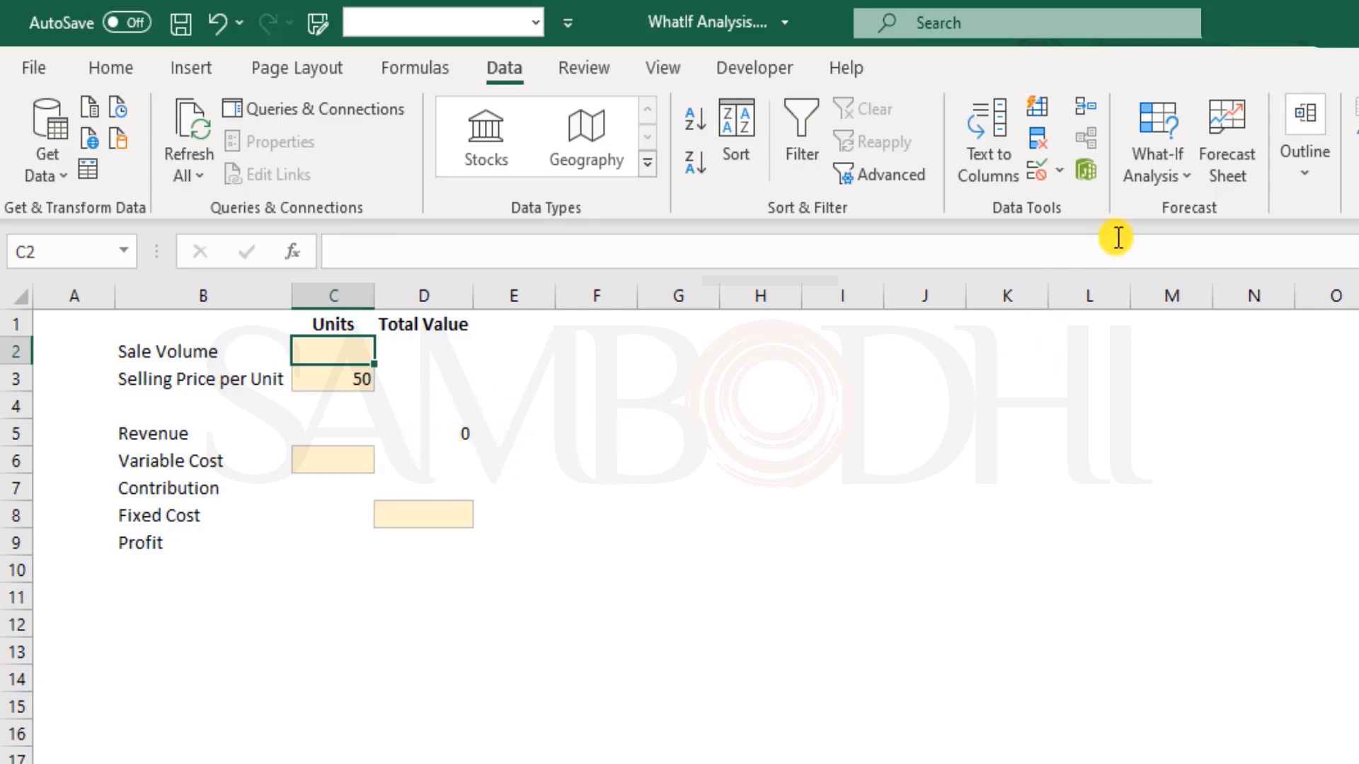
{"action": "left_click", "coordinate": [1158, 176]}
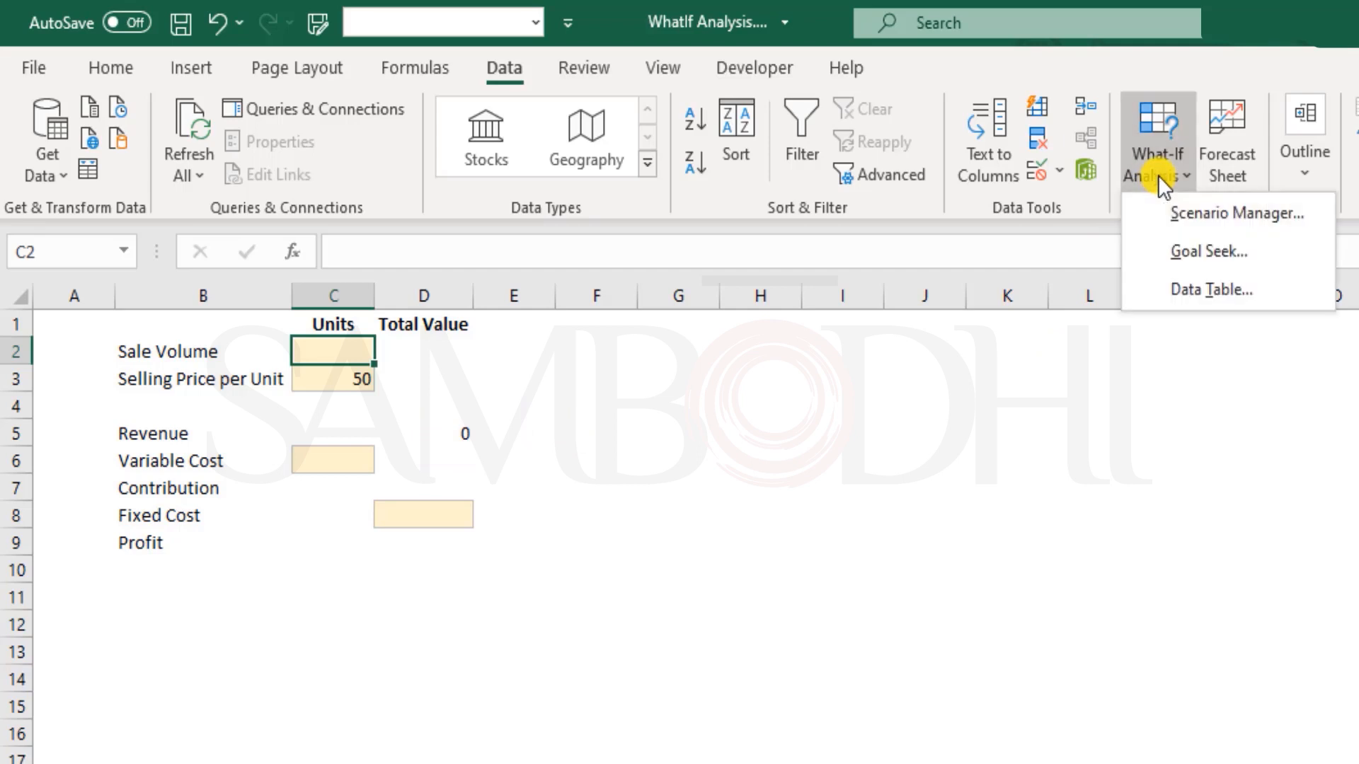
{"action": "left_click", "coordinate": [1213, 260]}
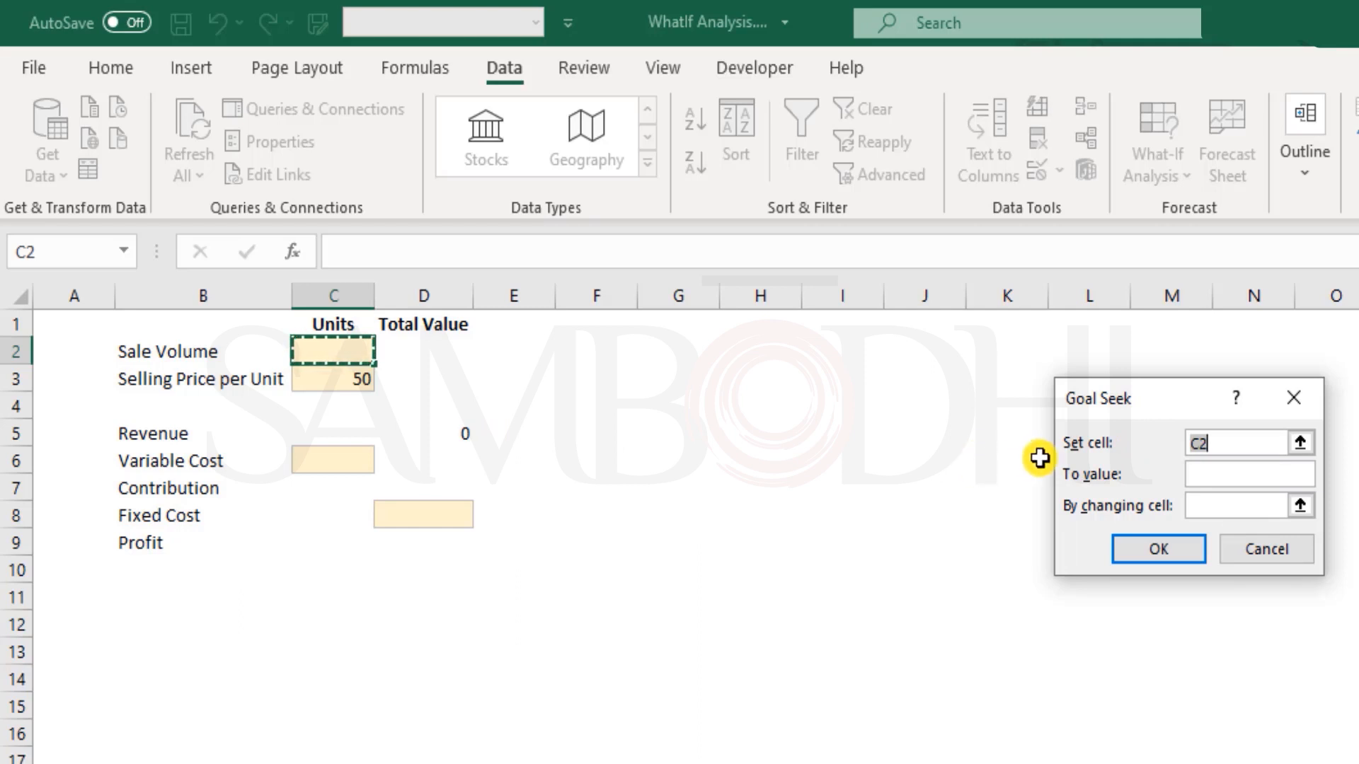
{"action": "left_click", "coordinate": [1240, 444]}
{"action": "left_click_drag", "start_coordinate": [1240, 443], "coordinate": [1131, 448]}
{"action": "key", "text": "BackSpace"}
{"action": "left_click", "coordinate": [443, 434]}
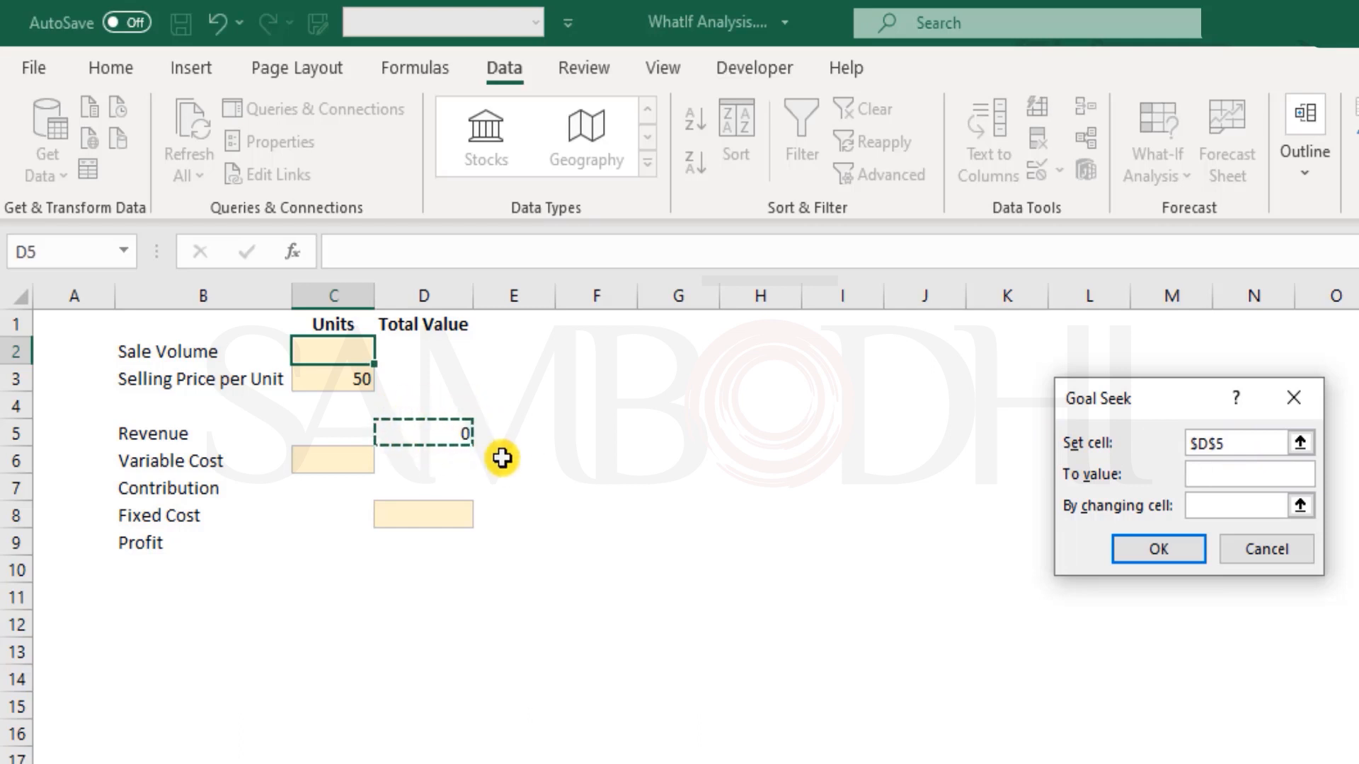
Step: Run Goal Seek for a target value of 10000 by changing the sale volume in C2, and discard the solution
{"action": "left_click", "coordinate": [1241, 478]}
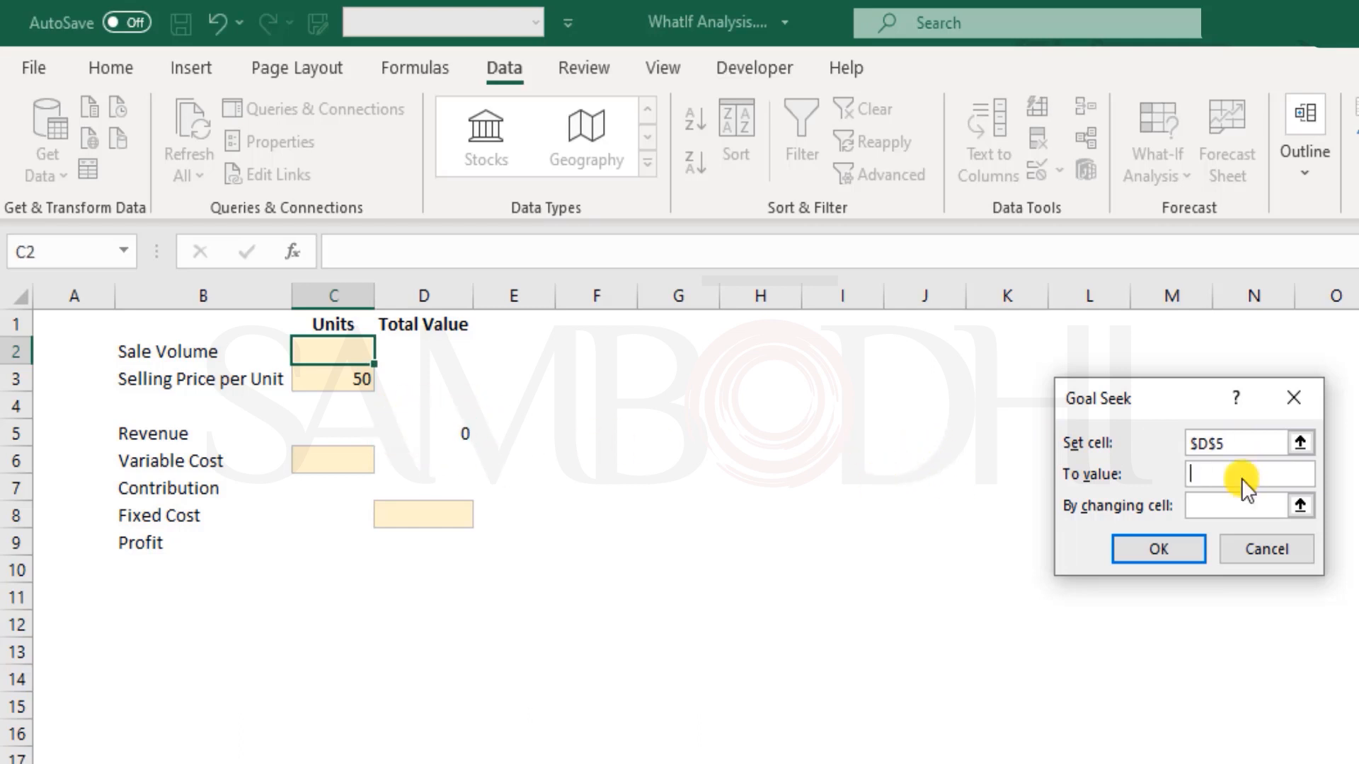
{"action": "type", "text": "10000"}
{"action": "left_click", "coordinate": [1215, 507]}
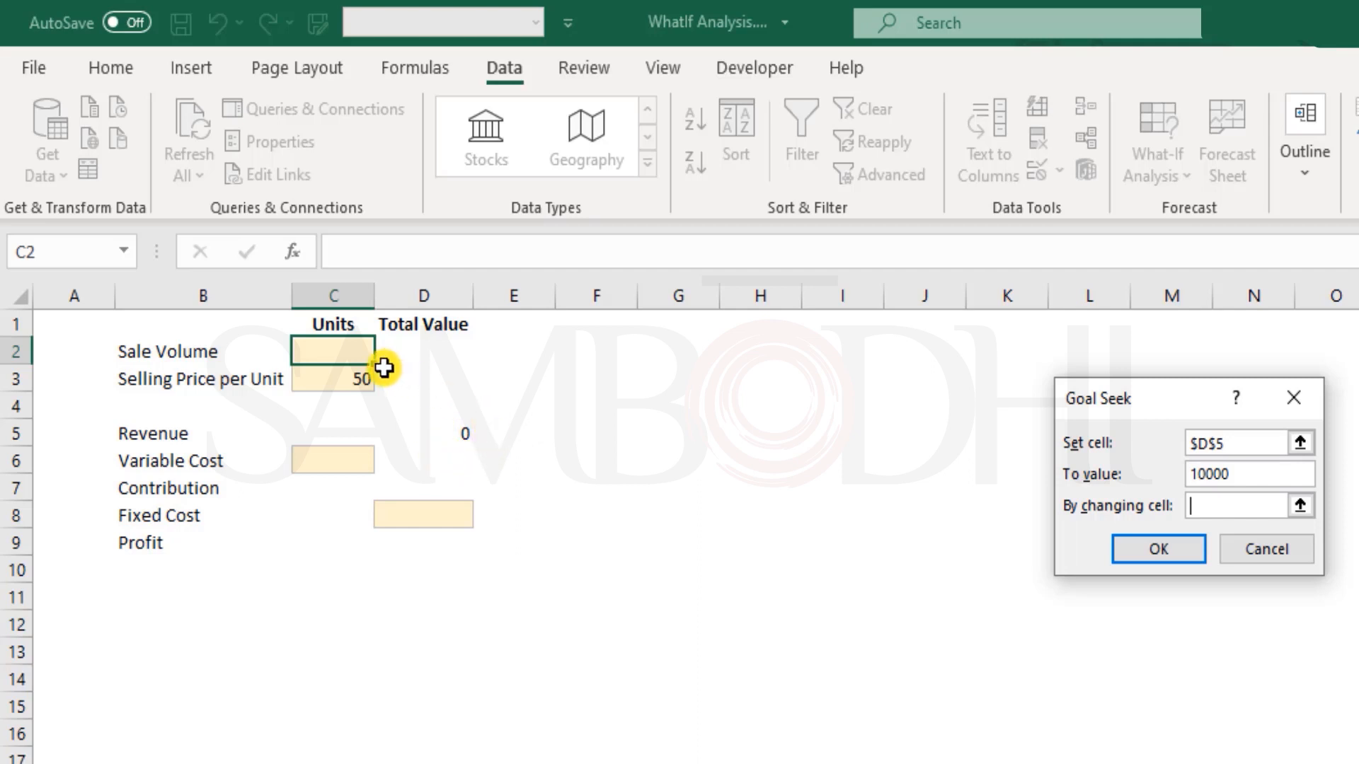
{"action": "left_click", "coordinate": [328, 346]}
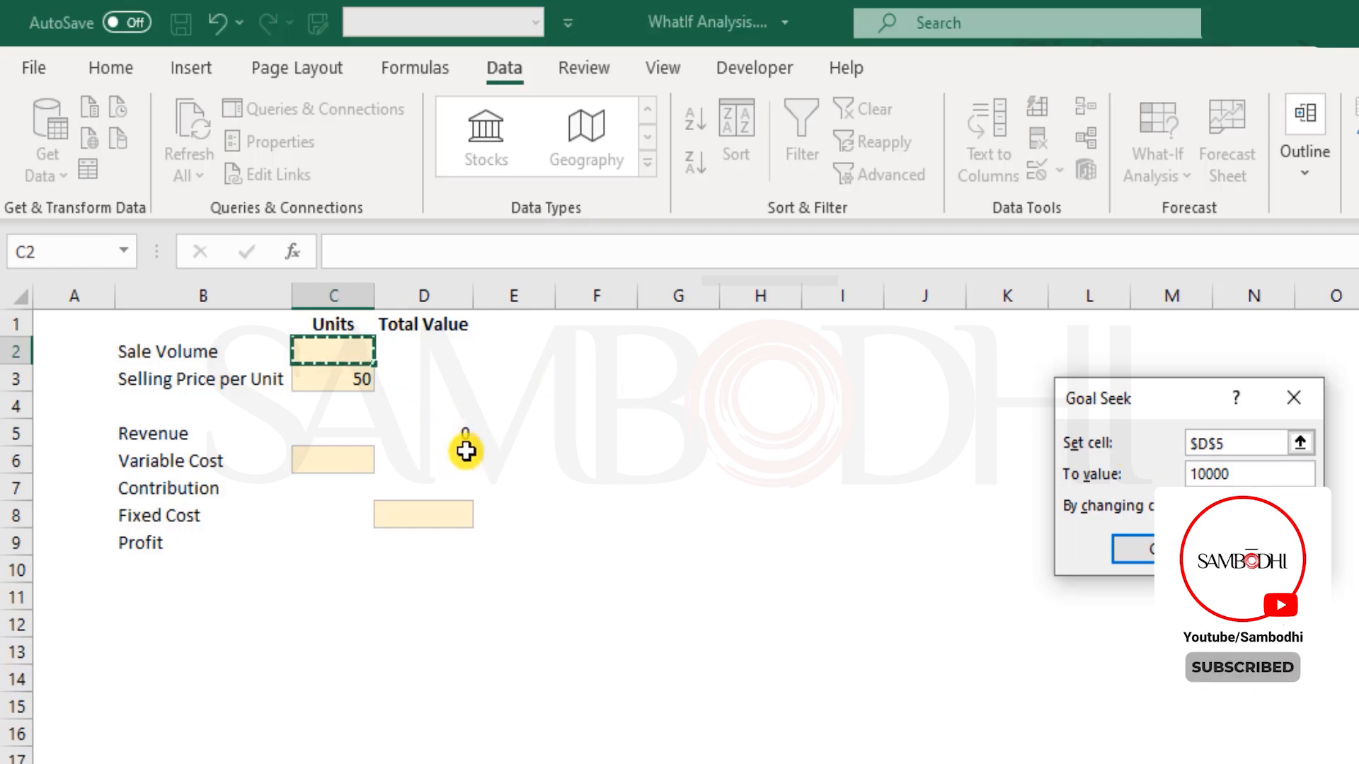
{"action": "left_click", "coordinate": [1243, 444]}
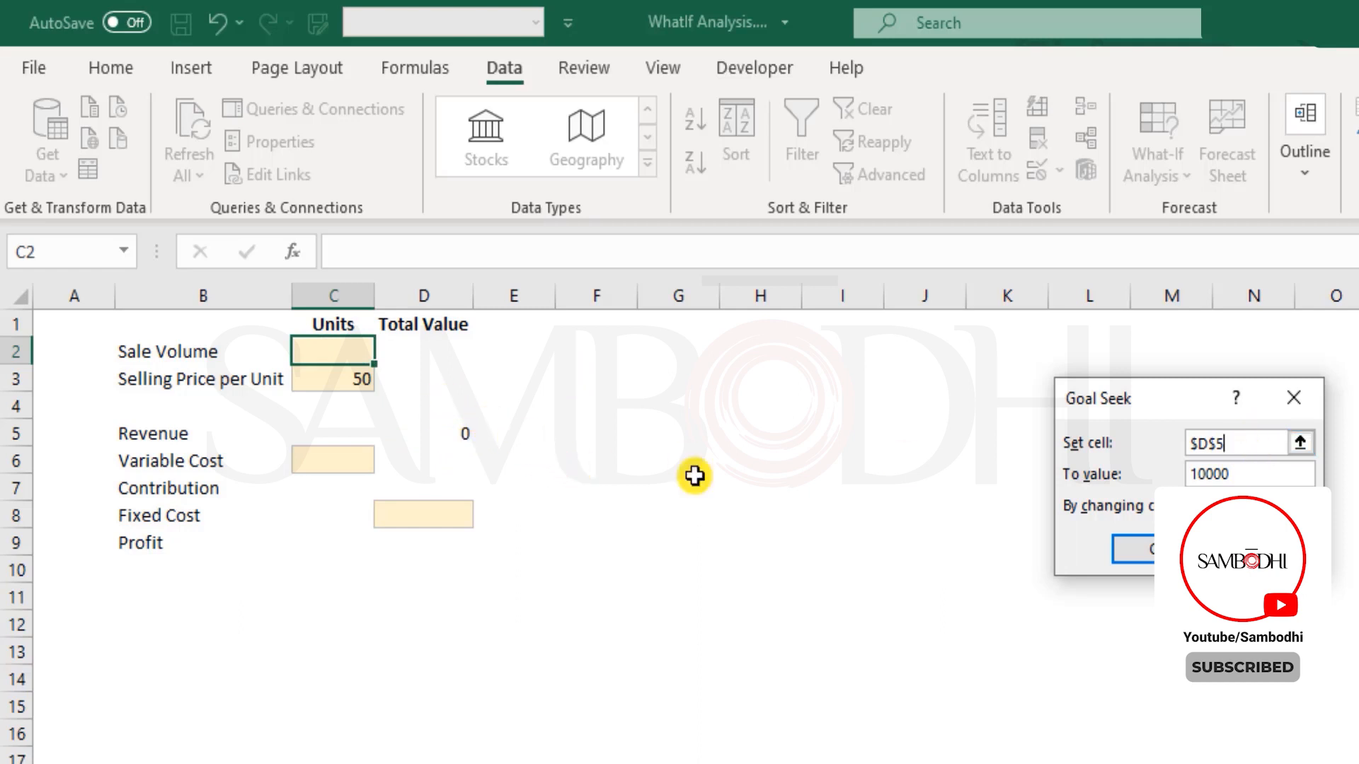
{"action": "left_click", "coordinate": [1255, 475]}
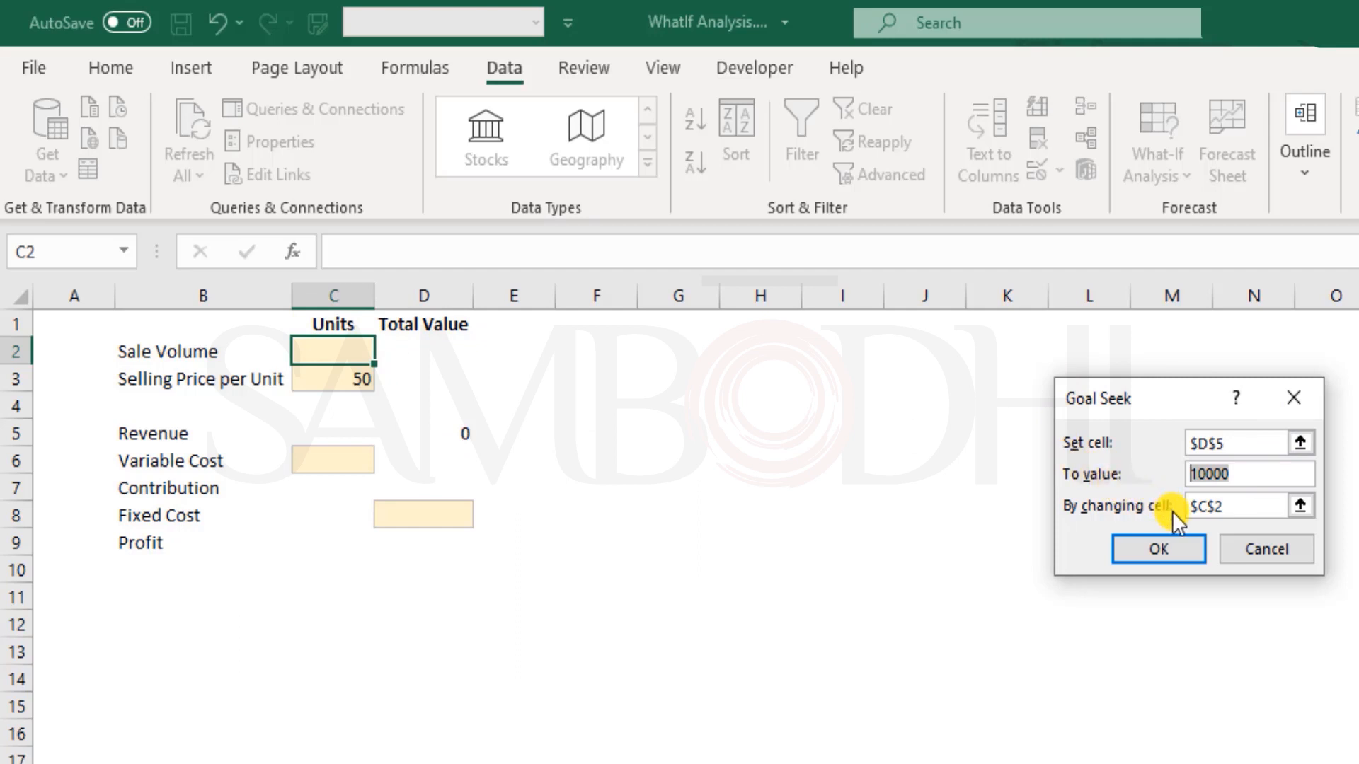
{"action": "left_click", "coordinate": [1161, 558]}
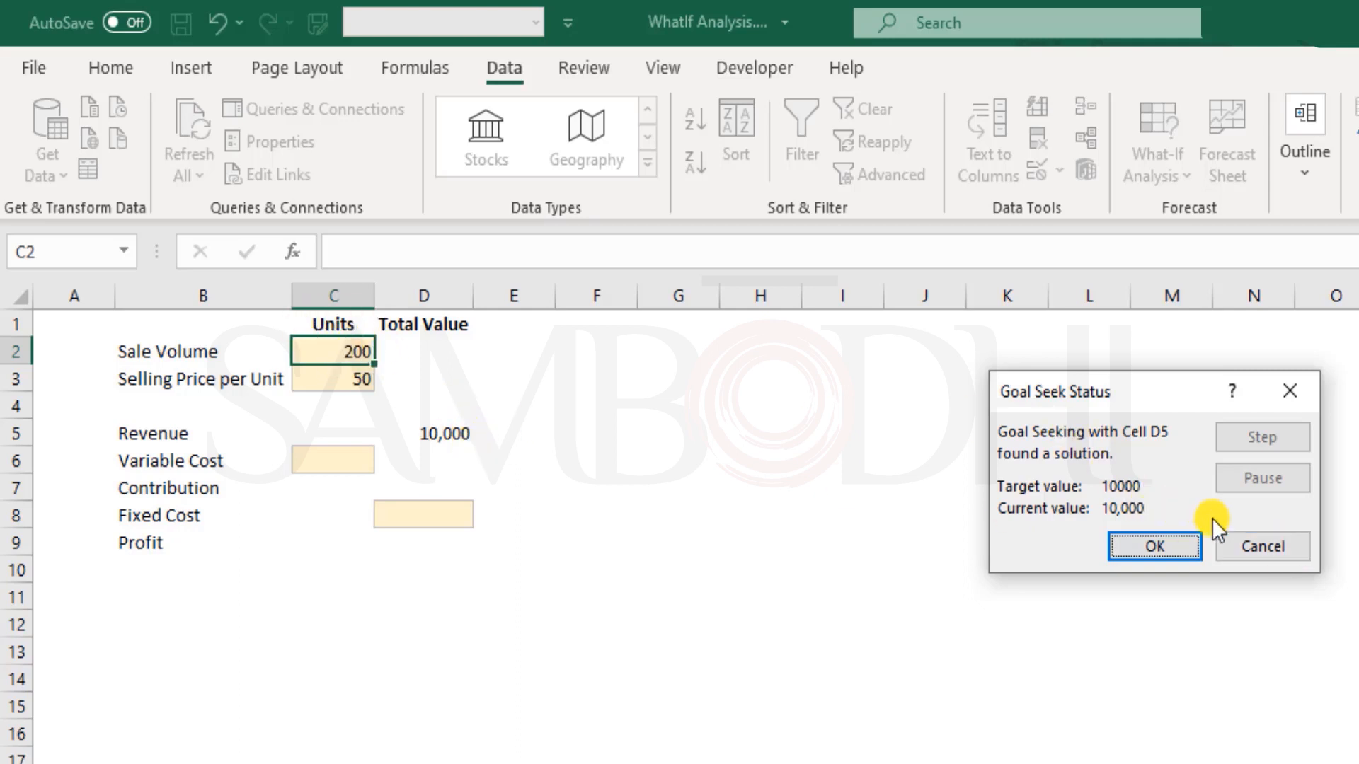
{"action": "left_click", "coordinate": [1276, 548]}
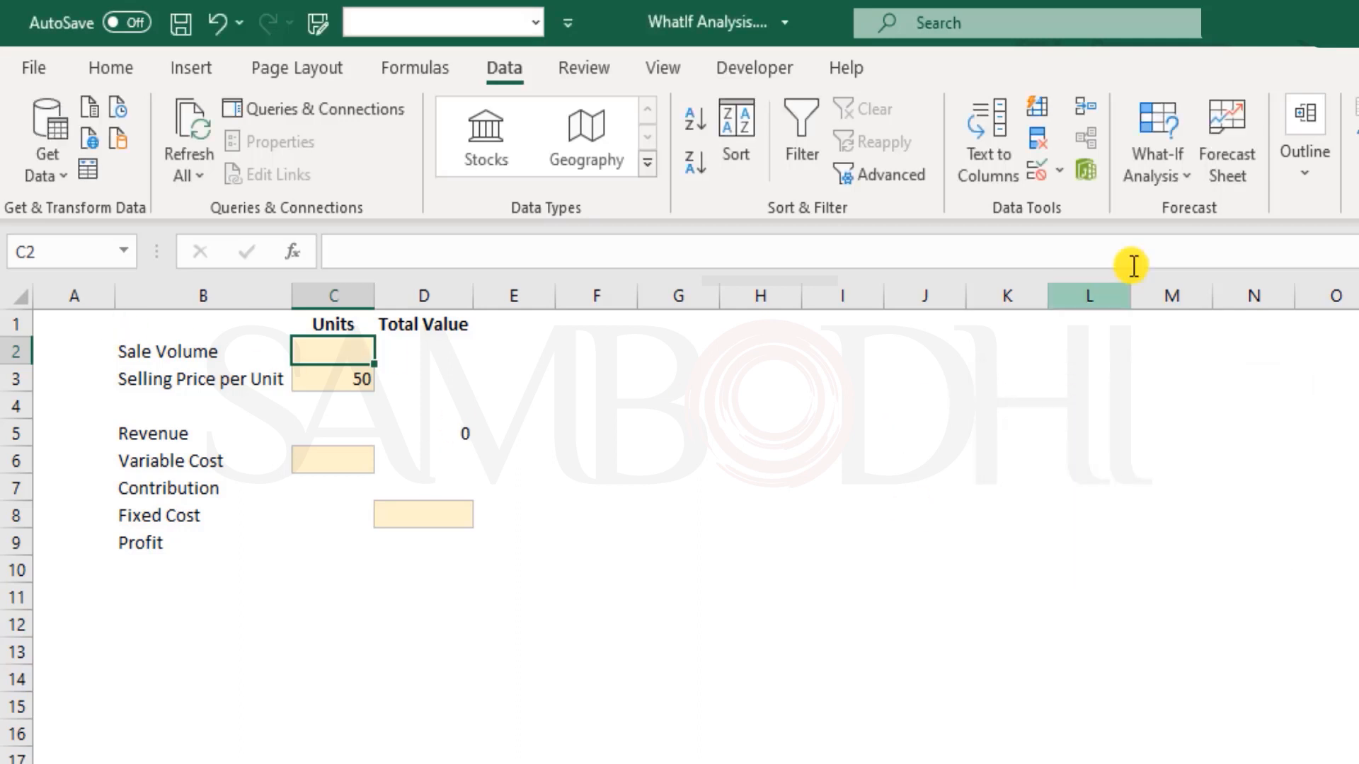
Step: Run Goal Seek to set revenue D5 to 10000 by changing the sale volume in C2, and keep the solution
{"action": "left_click", "coordinate": [1165, 173]}
{"action": "left_click", "coordinate": [1221, 249]}
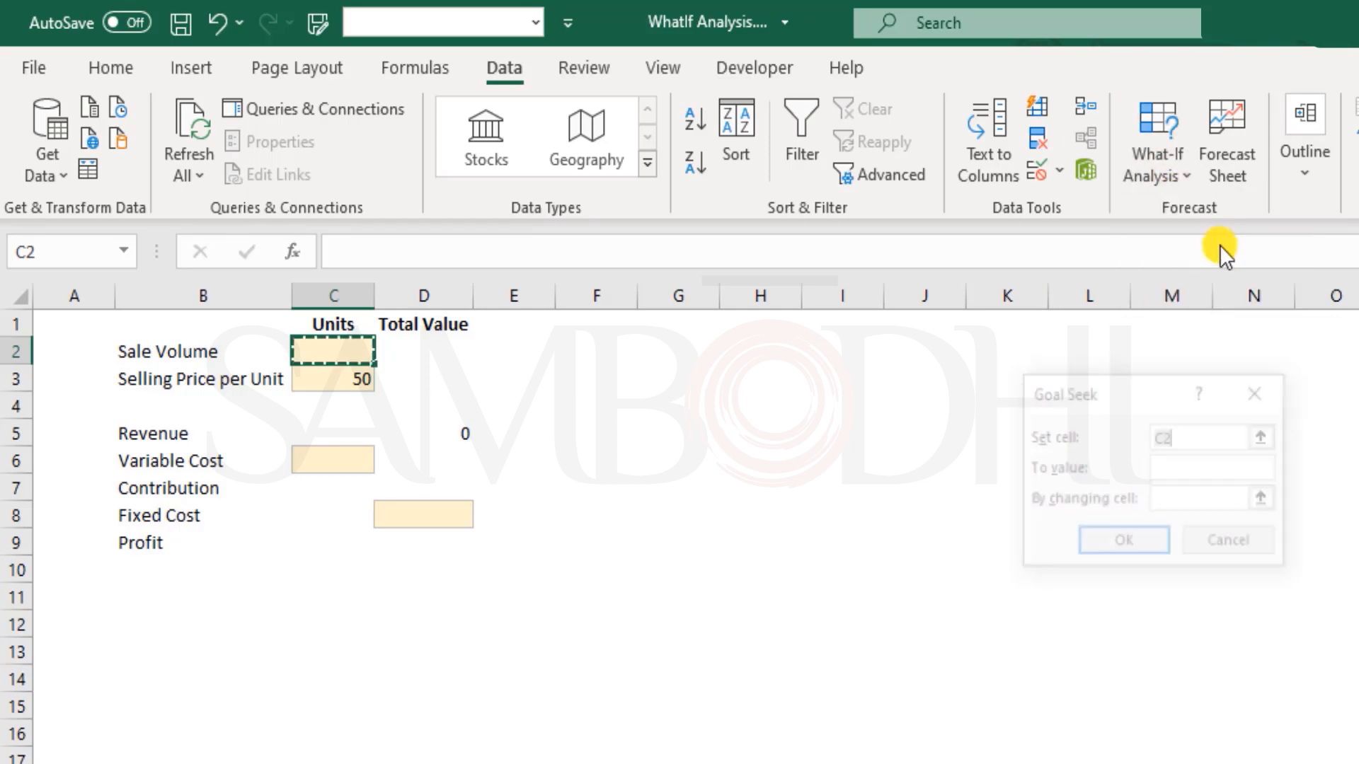
{"action": "left_click", "coordinate": [453, 431]}
{"action": "left_click", "coordinate": [1220, 469]}
{"action": "type", "text": "10000"}
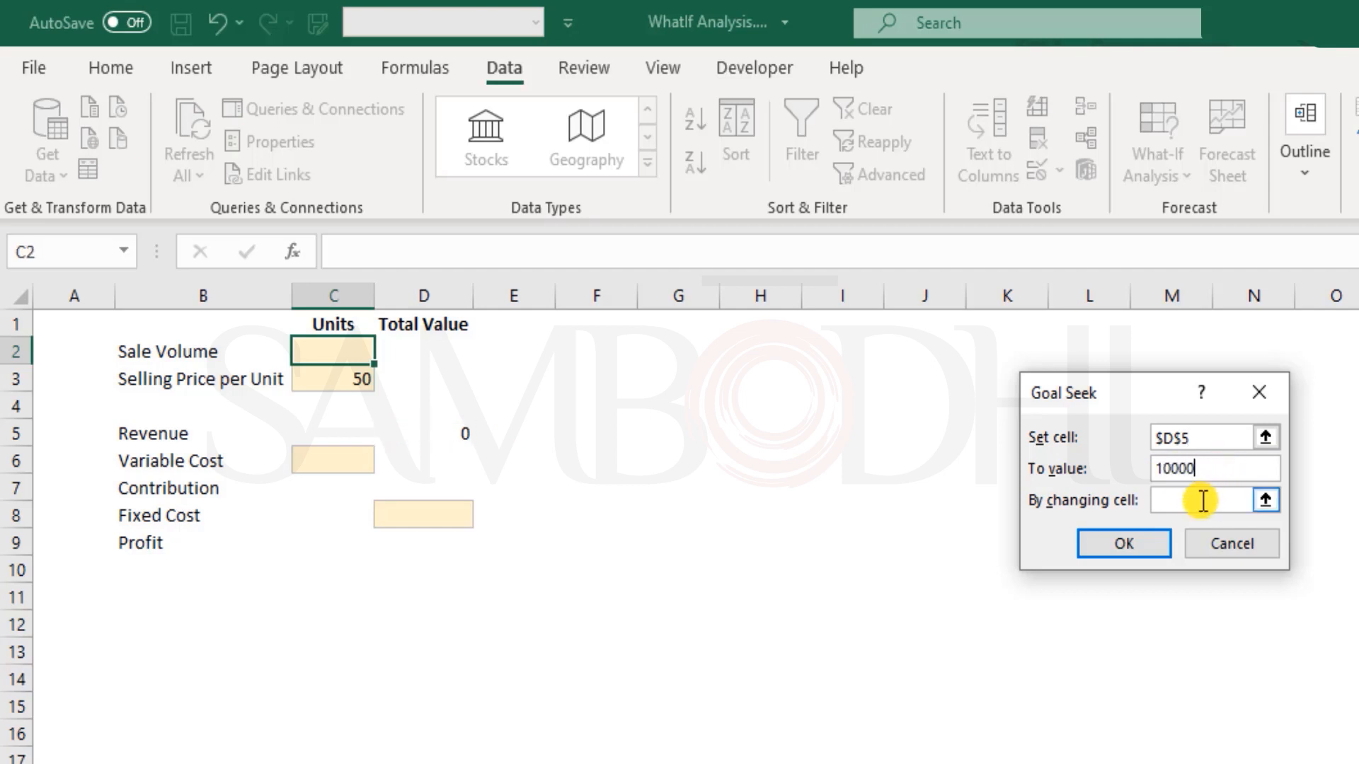
{"action": "left_click", "coordinate": [1201, 501]}
{"action": "left_click", "coordinate": [334, 348]}
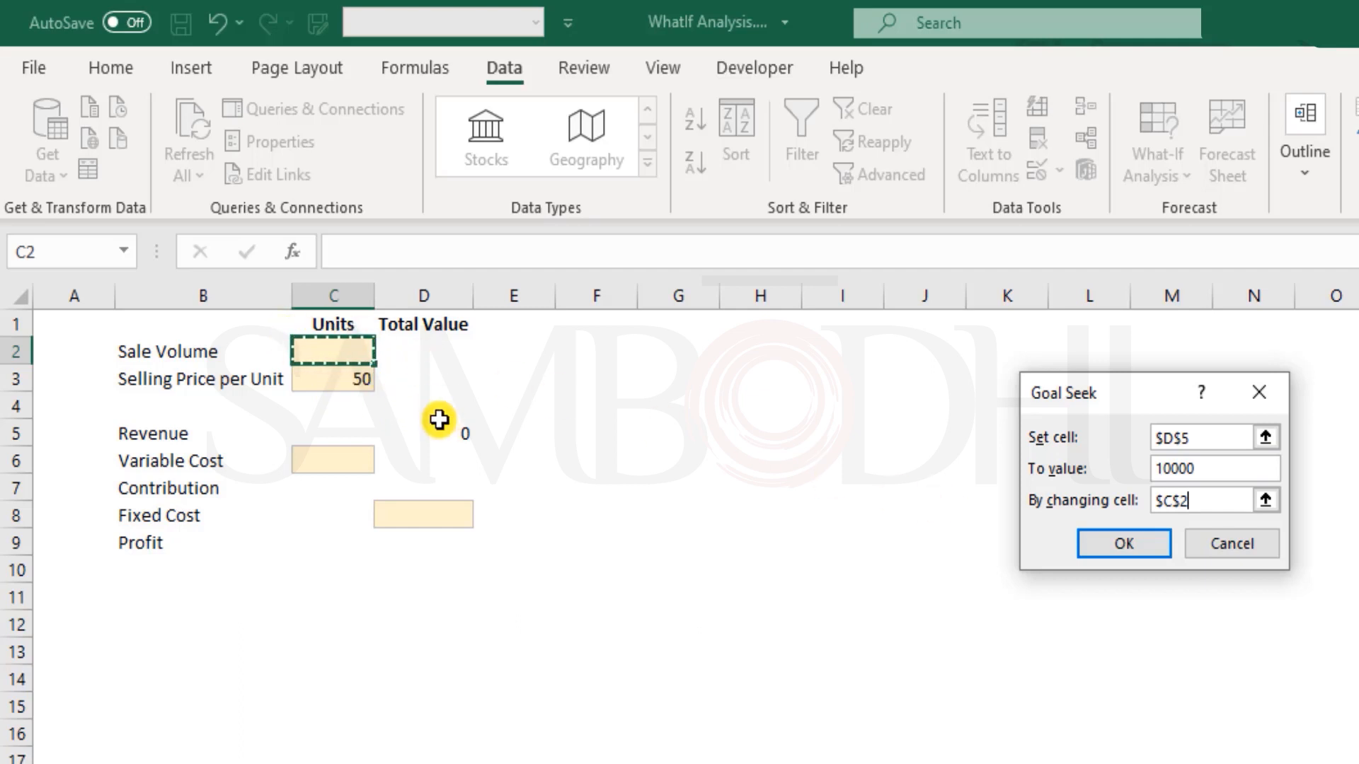
{"action": "left_click", "coordinate": [1121, 550]}
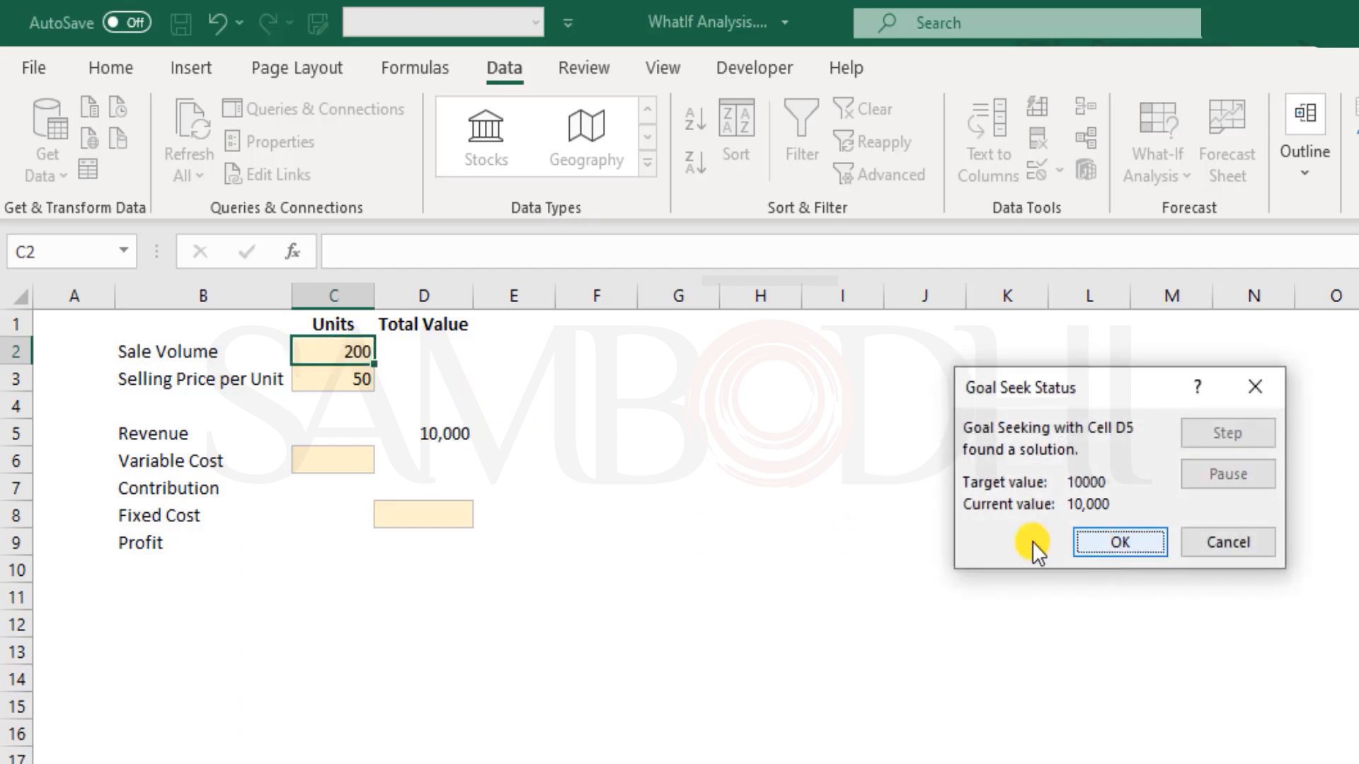
{"action": "left_click", "coordinate": [1145, 551]}
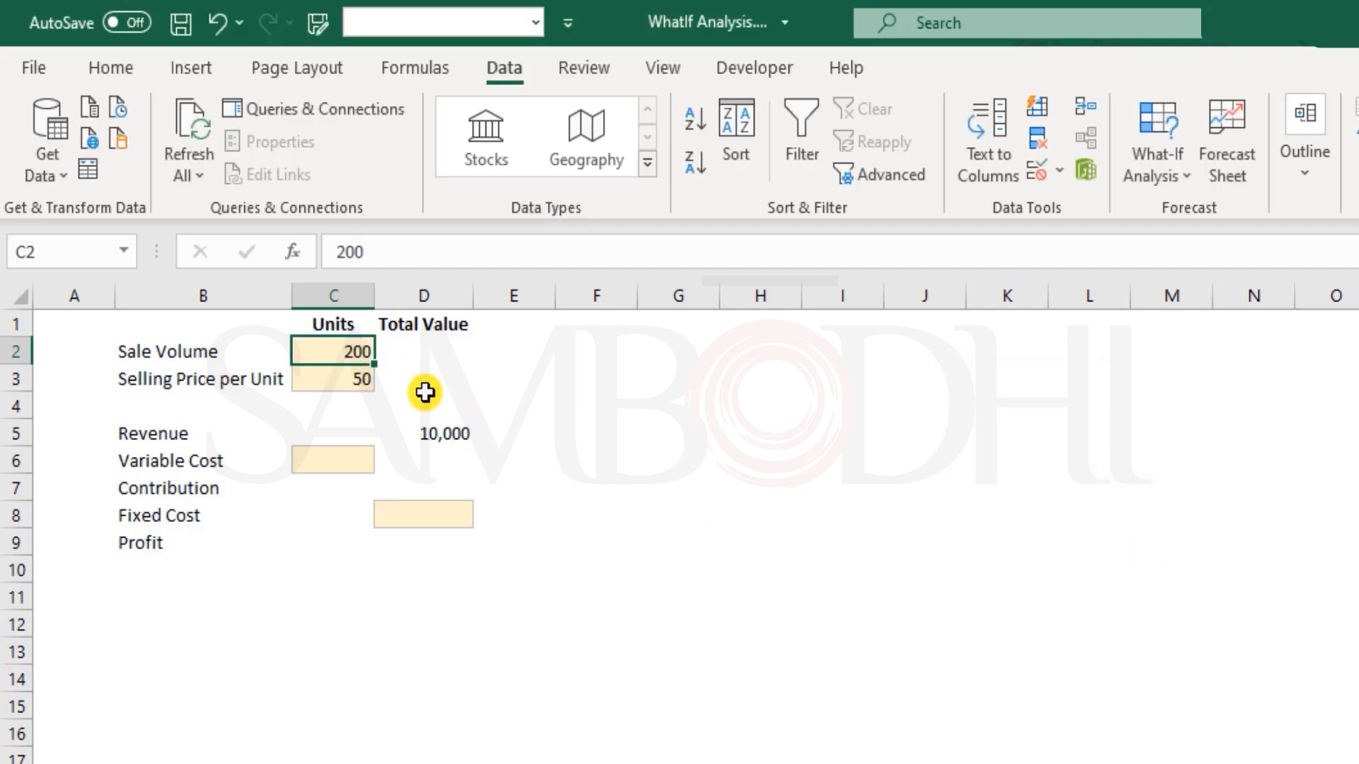
{"action": "left_click", "coordinate": [419, 435]}
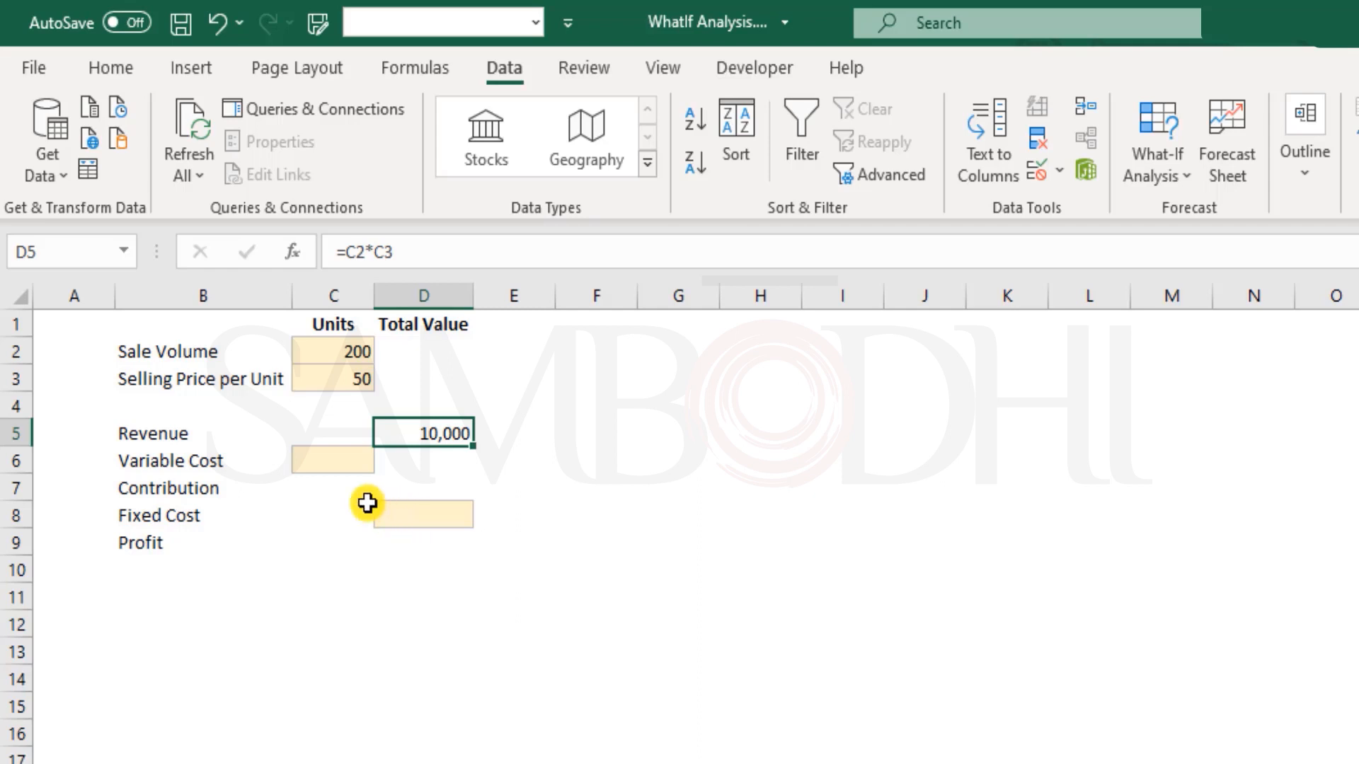
Step: Enter a variable cost per unit of 30 in C6
{"action": "left_click", "coordinate": [320, 491]}
{"action": "left_click", "coordinate": [334, 464]}
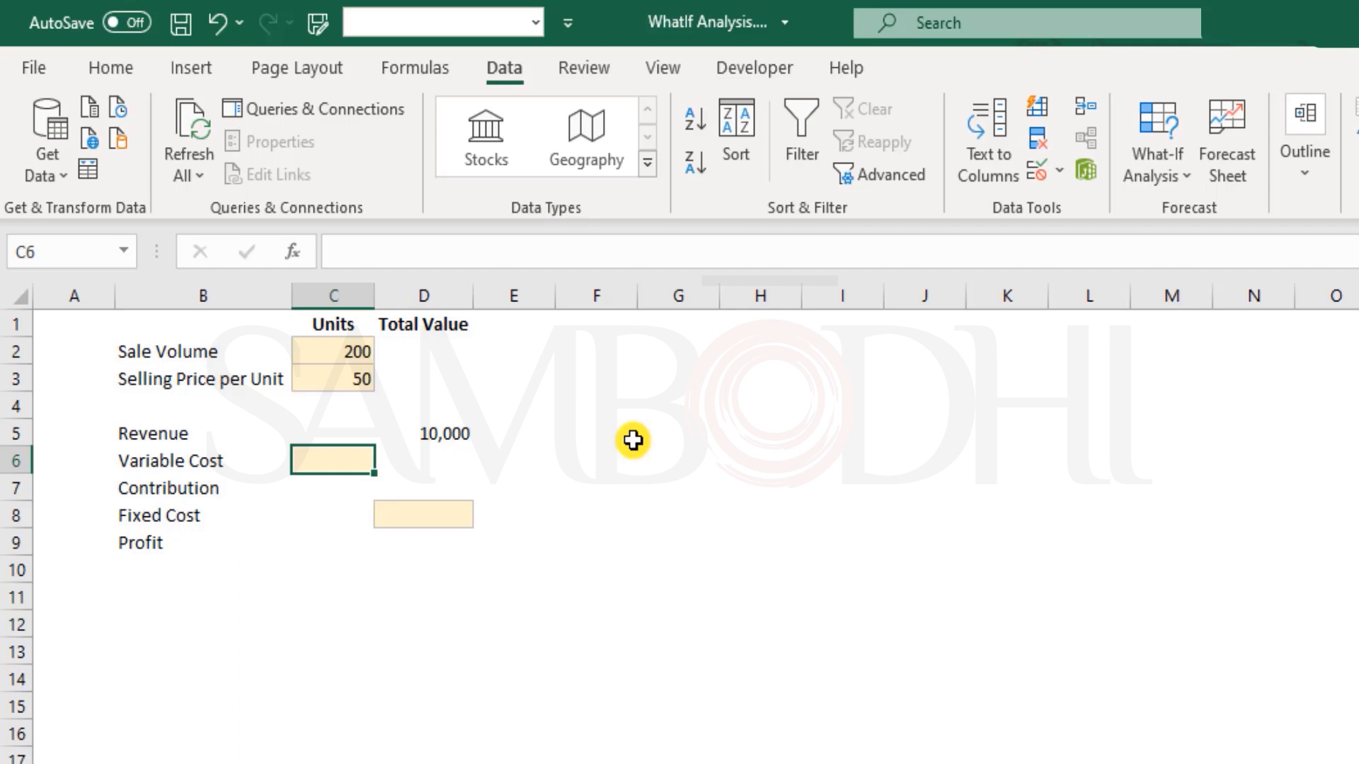
{"action": "type", "text": "30"}
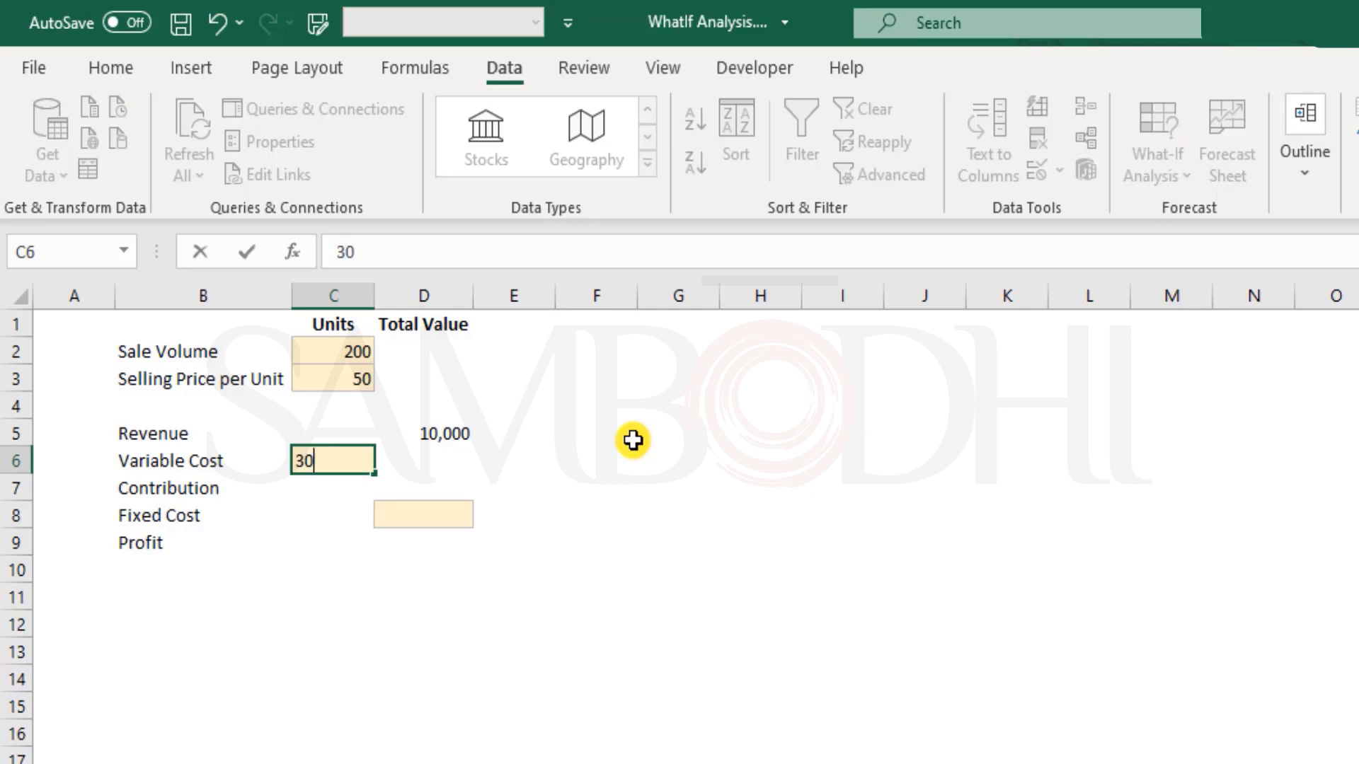
{"action": "key", "text": "Return"}
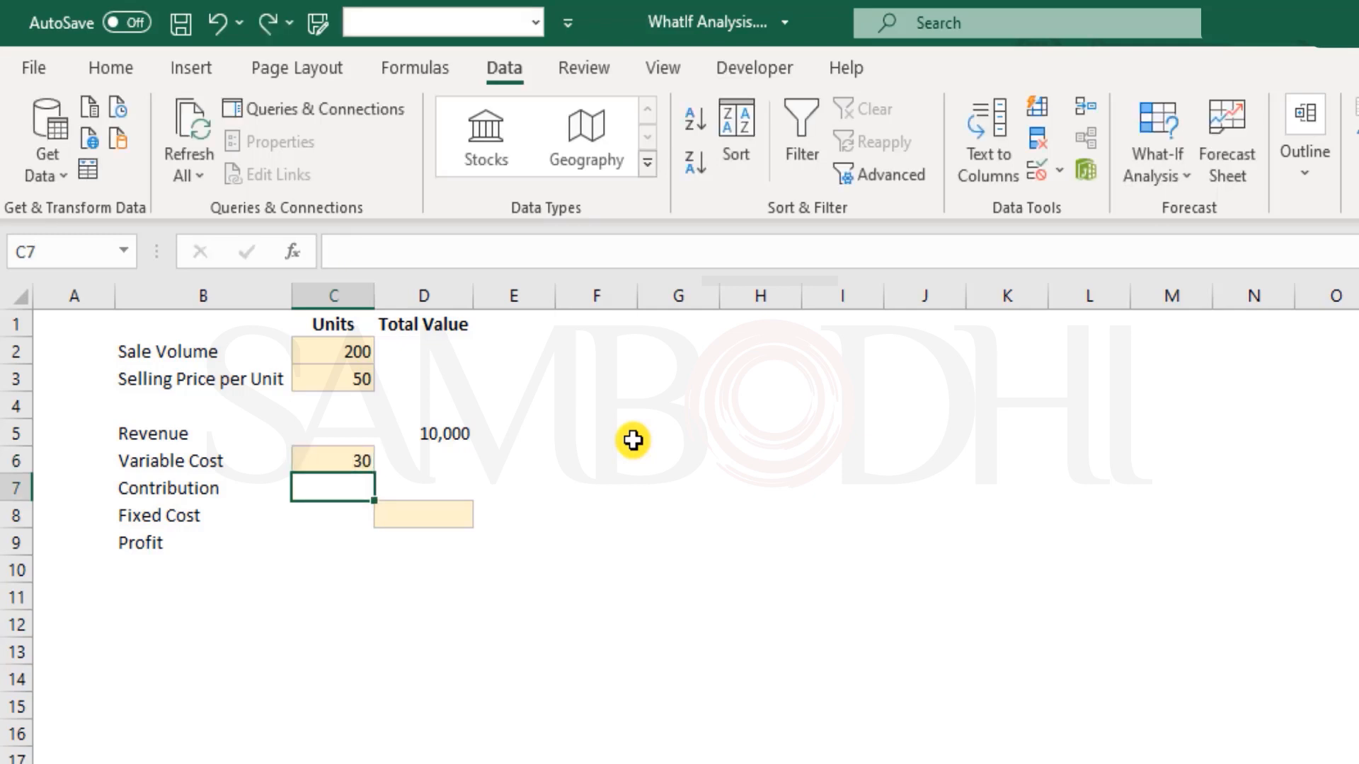
Step: Calculate the contribution per unit in C7 by subtracting variable cost from selling price with the formula =C3-C6
{"action": "type", "text": "="}
{"action": "key", "text": "Up"}
{"action": "key", "text": "Up"}
{"action": "key", "text": "Up"}
{"action": "key", "text": "Up"}
{"action": "type", "text": "-"}
{"action": "key", "text": "Up"}
{"action": "key", "text": "Return"}
Step: Calculate the total variable cost in D6 by multiplying unit variable cost by sale volume with the formula =C6*C2
{"action": "key", "text": "Up"}
{"action": "key", "text": "Up"}
{"action": "key", "text": "Right"}
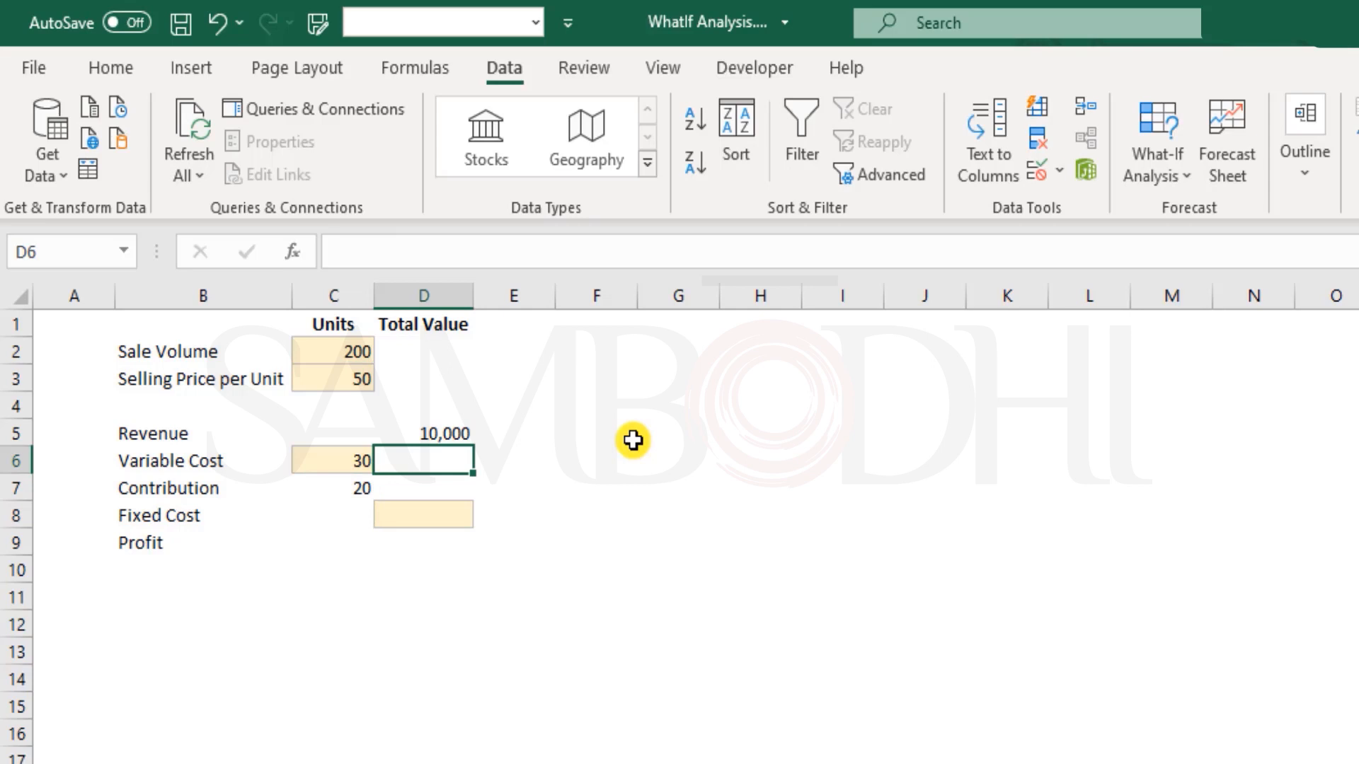
{"action": "type", "text": "="}
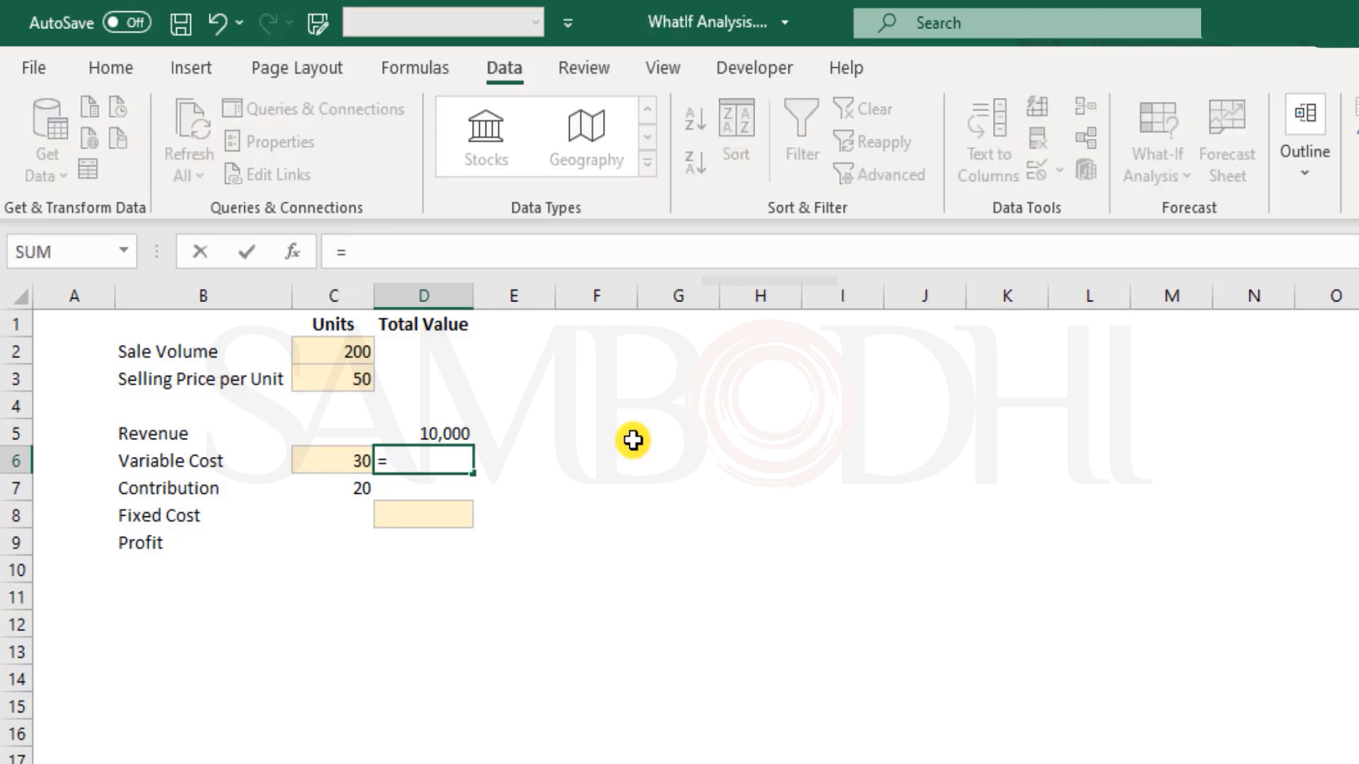
{"action": "key", "text": "Left"}
{"action": "type", "text": "*"}
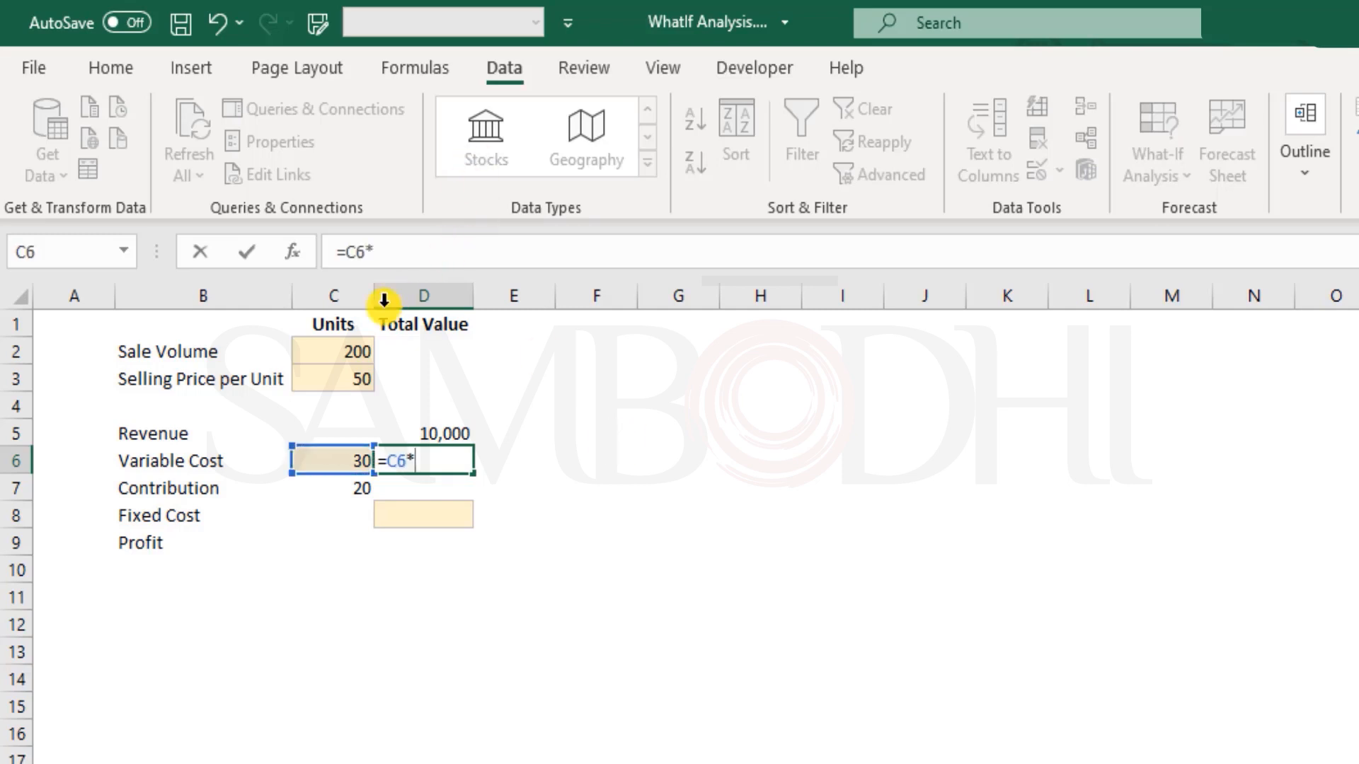
{"action": "left_click", "coordinate": [355, 355]}
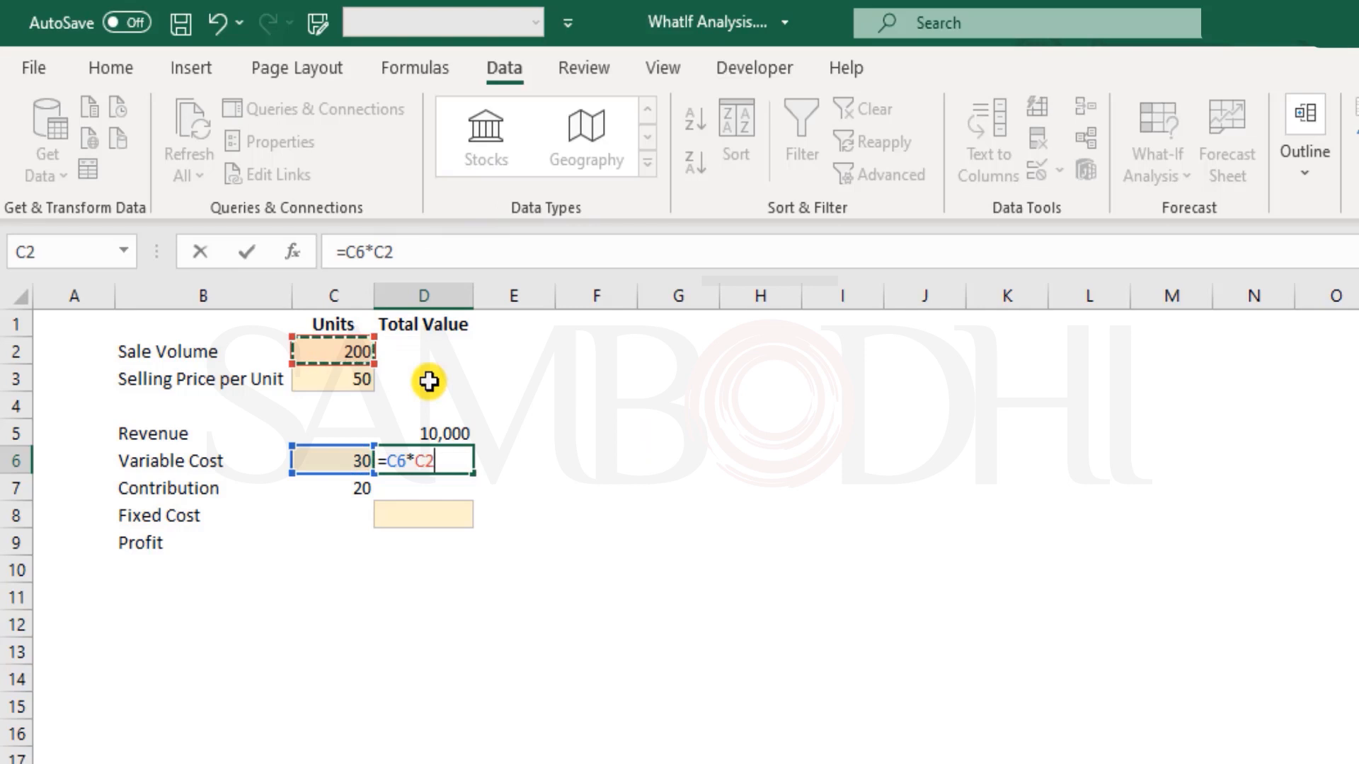
{"action": "key", "text": "Return"}
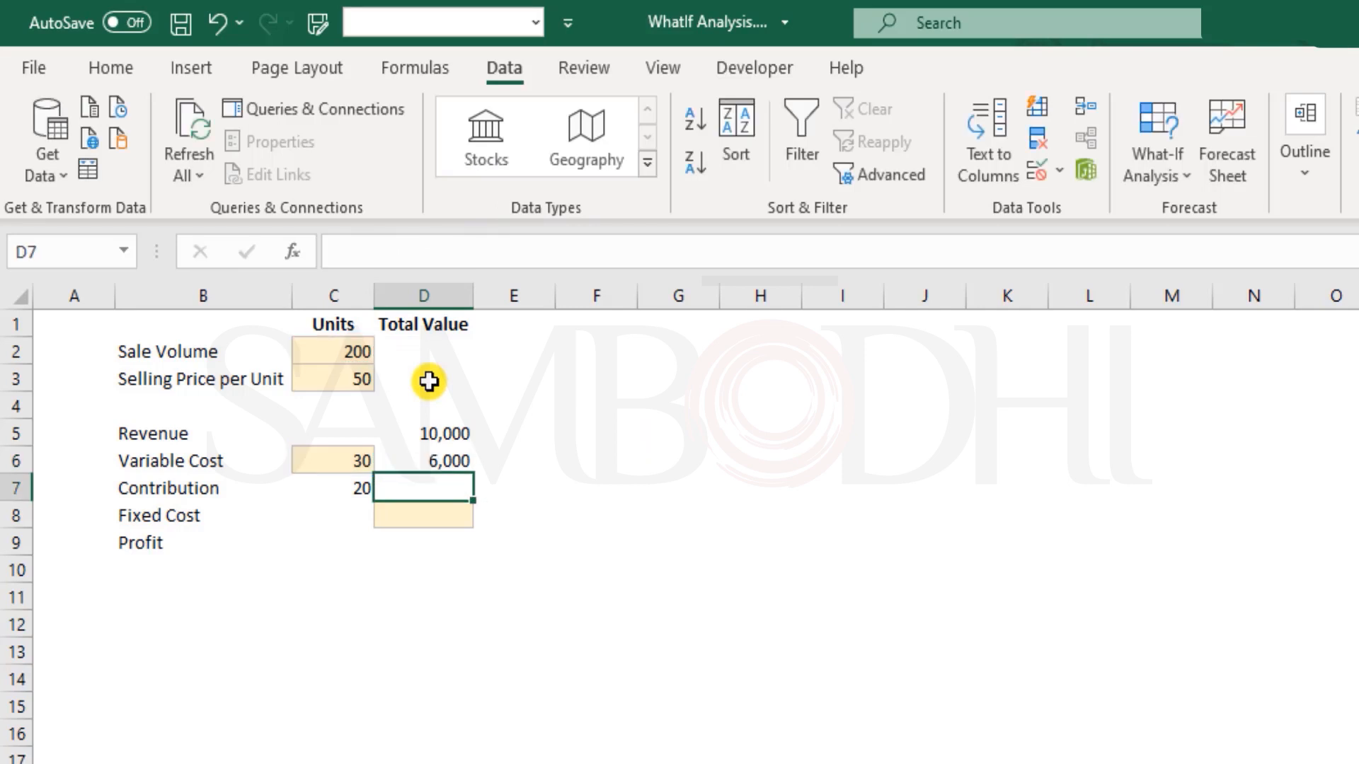
Step: Calculate the total contribution in D7 by subtracting total variable cost from revenue with the formula =D5-D6
{"action": "type", "text": "="}
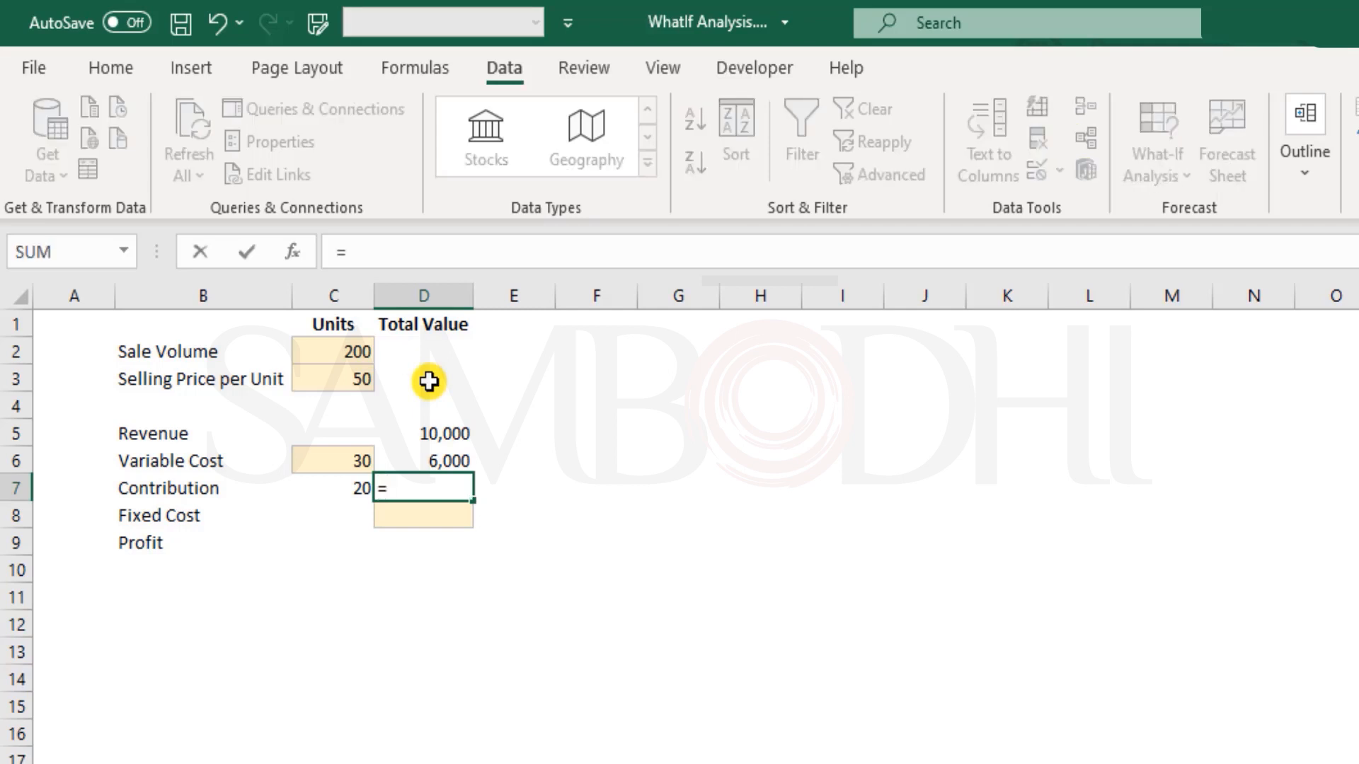
{"action": "key", "text": "Up"}
{"action": "key", "text": "Up"}
{"action": "type", "text": "-"}
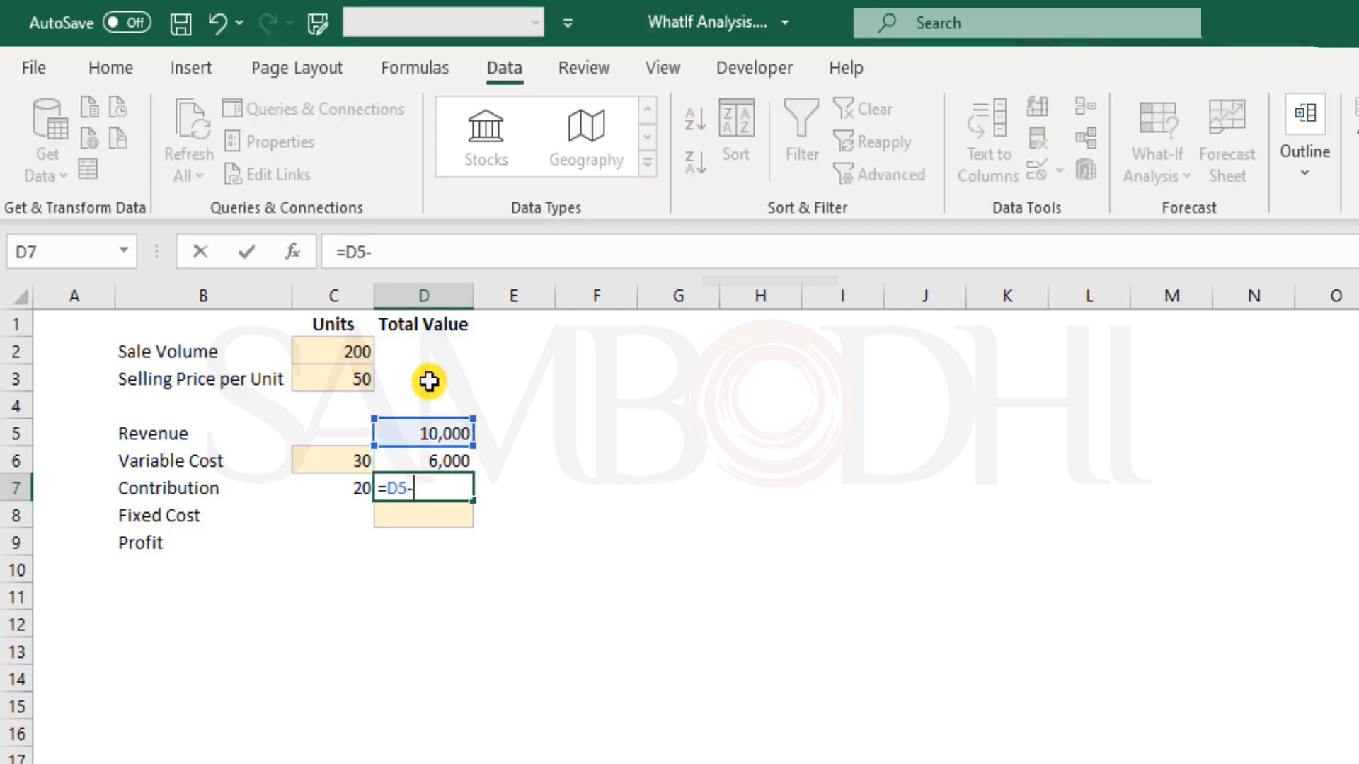
{"action": "key", "text": "Up"}
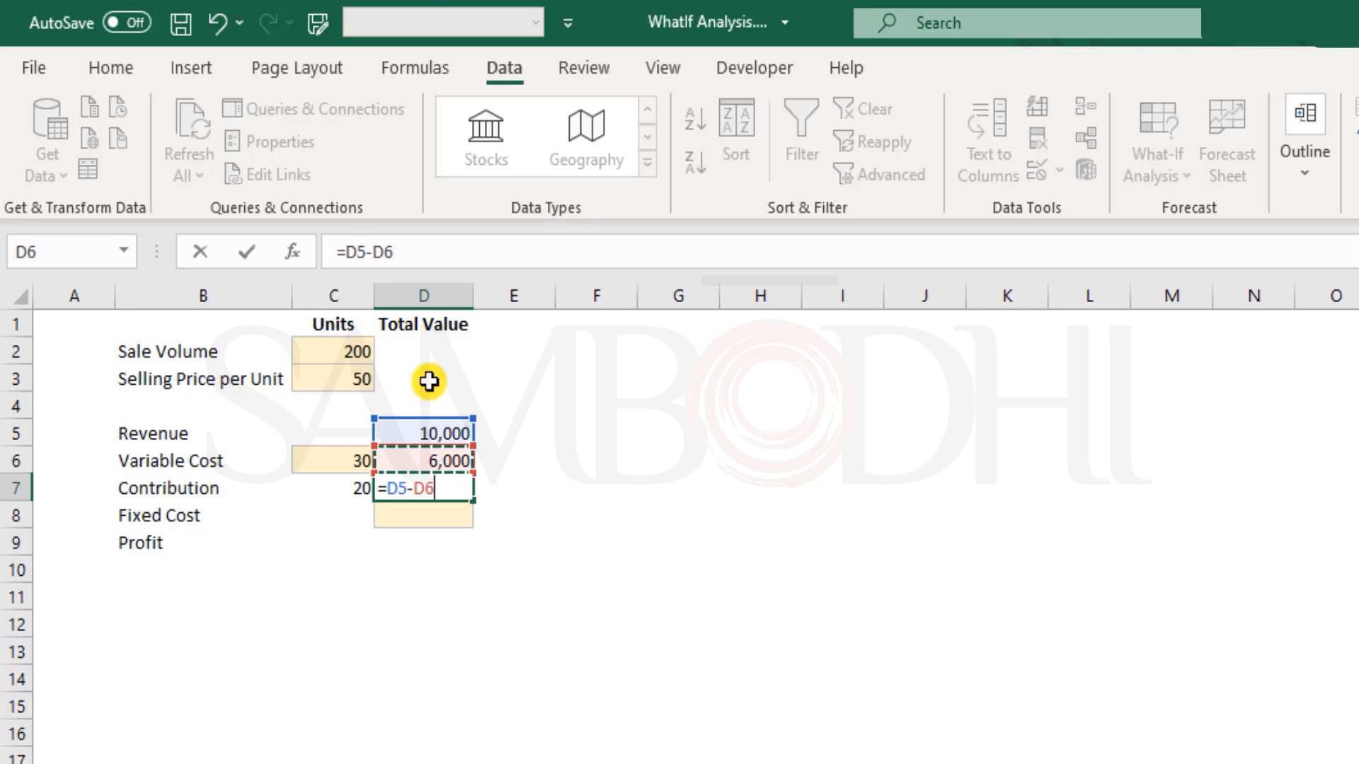
{"action": "key", "text": "Return"}
{"action": "key", "text": "Up"}
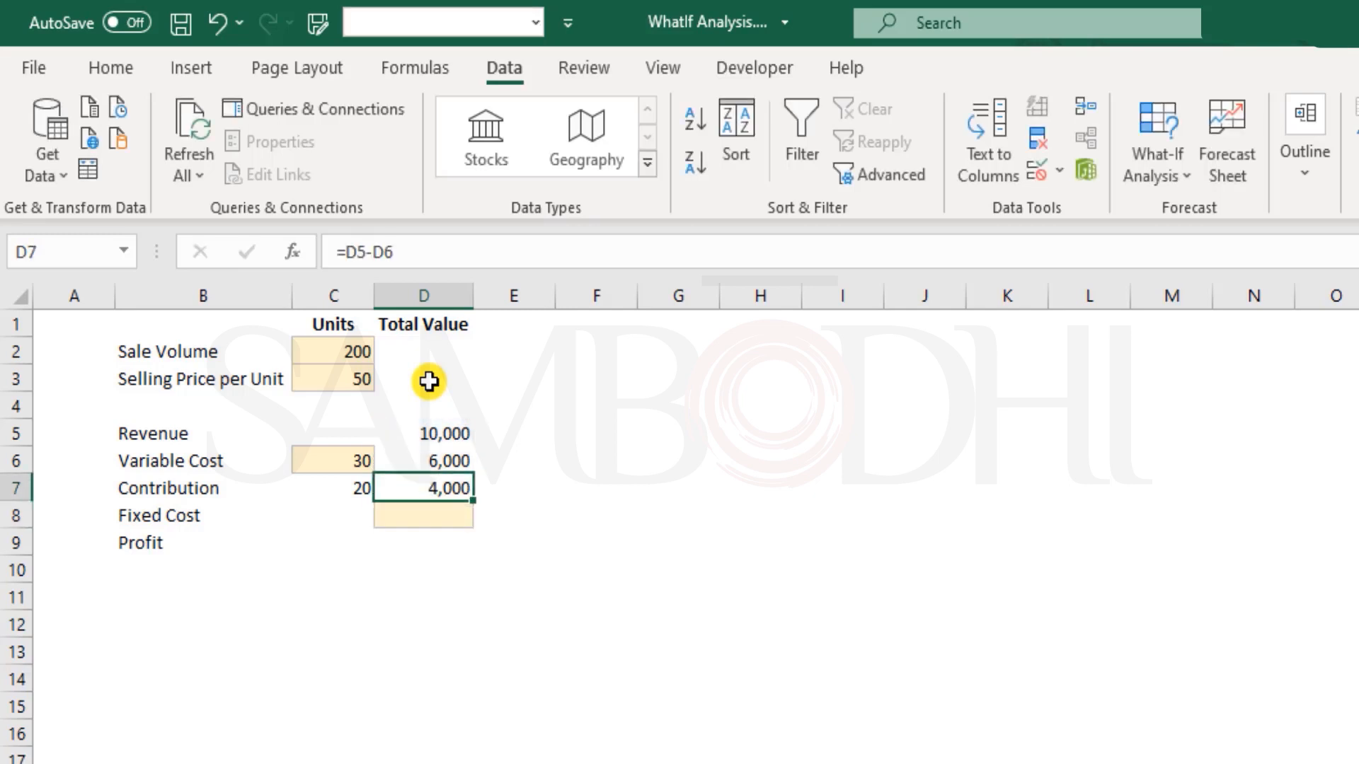
Step: Replace the total contribution formula in D7 with unit contribution multiplied by sale volume, =C7*C2
{"action": "type", "text": "="}
{"action": "key", "text": "Left"}
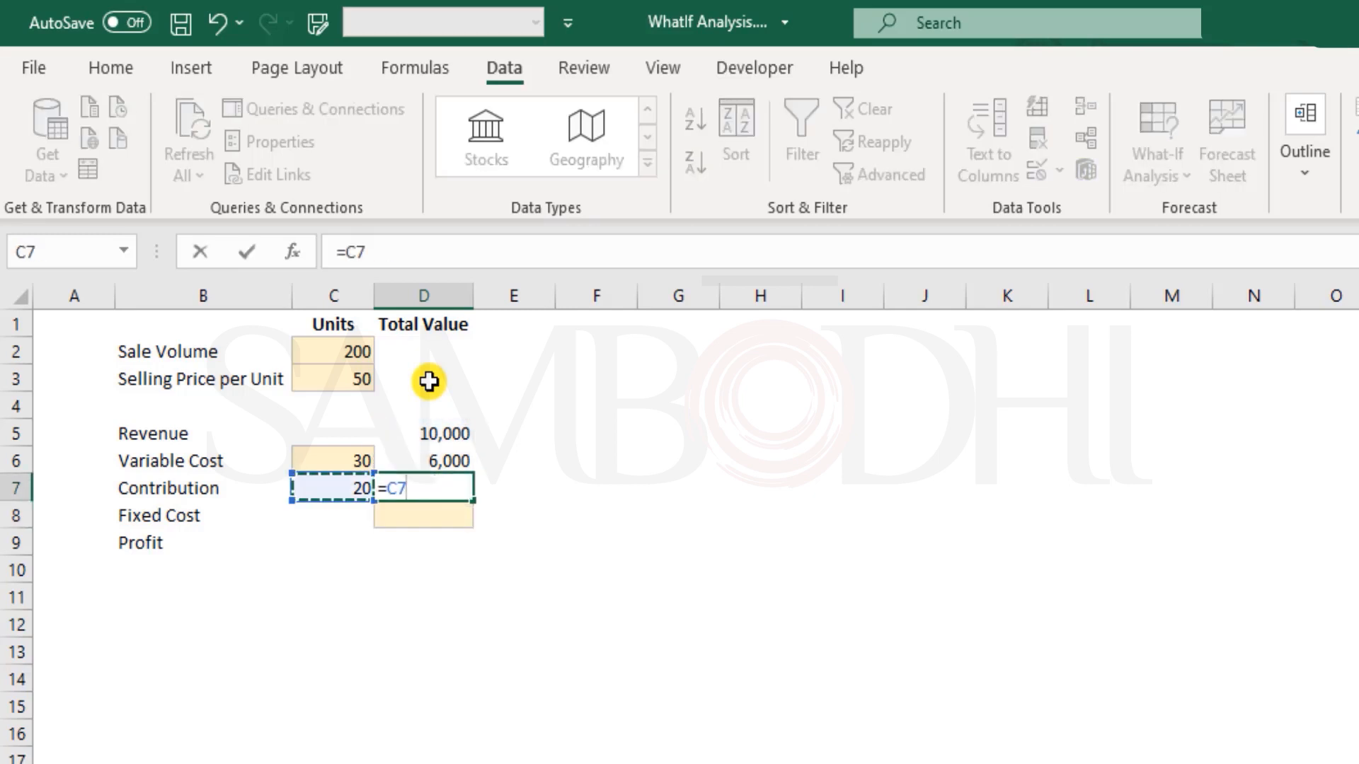
{"action": "type", "text": "*"}
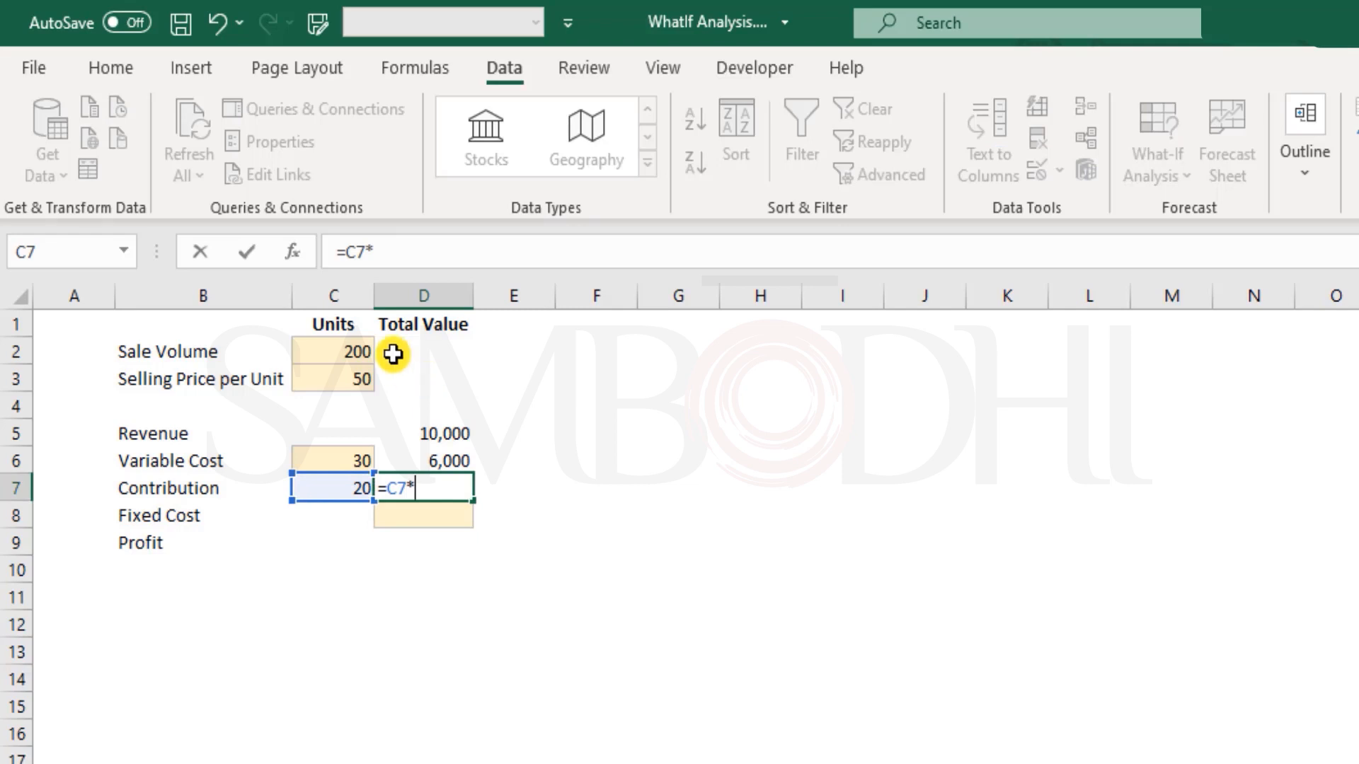
{"action": "left_click", "coordinate": [353, 351]}
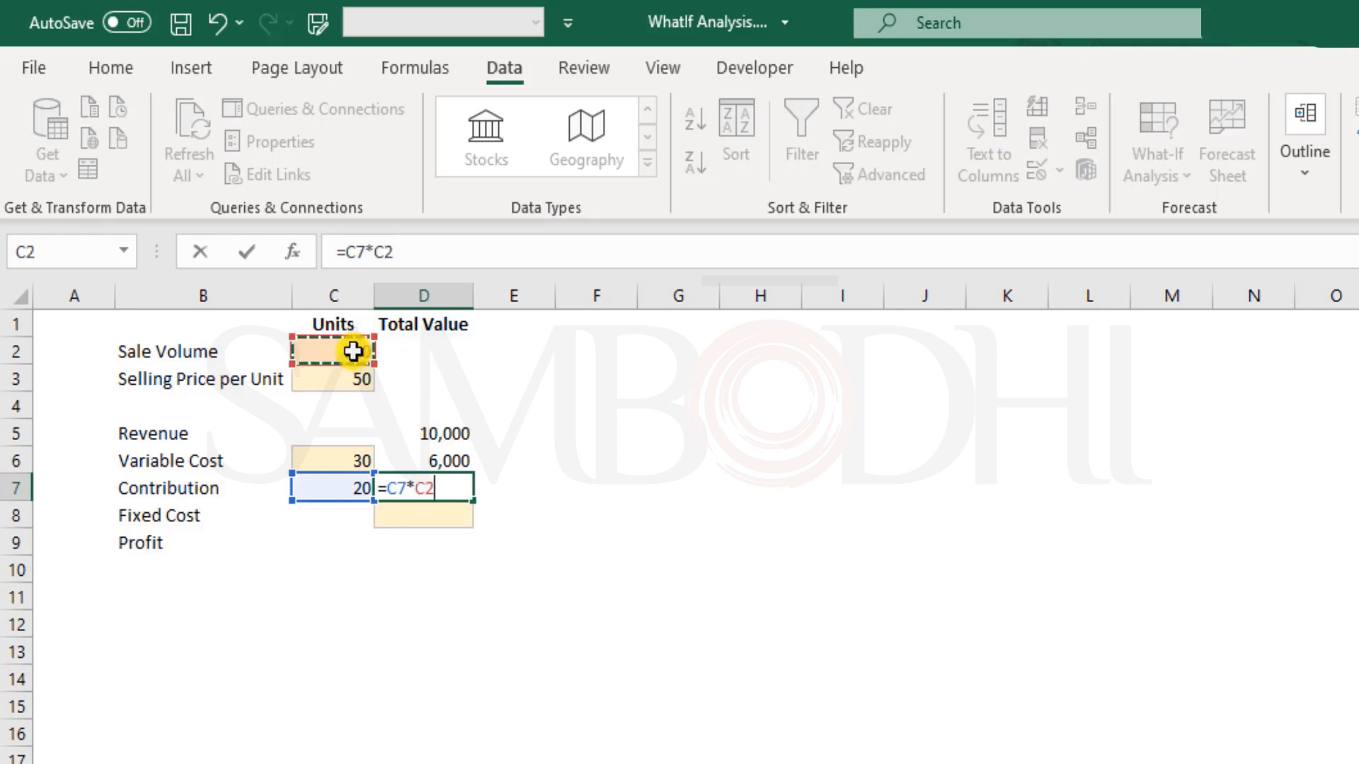
{"action": "key", "text": "Return"}
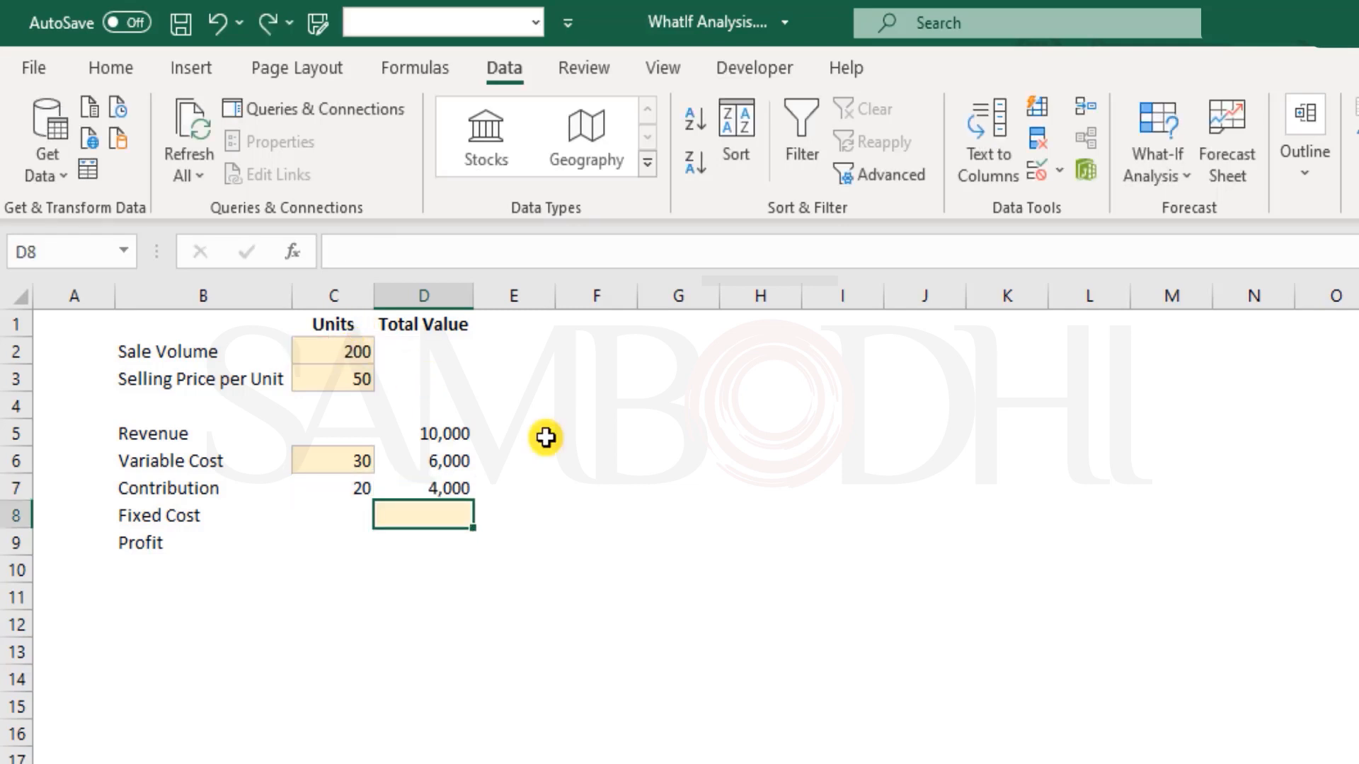
Step: Enter a fixed cost of 1,500 in D8 and calculate the profit in D9 with the formula =D7-D8
{"action": "type", "text": "1,500"}
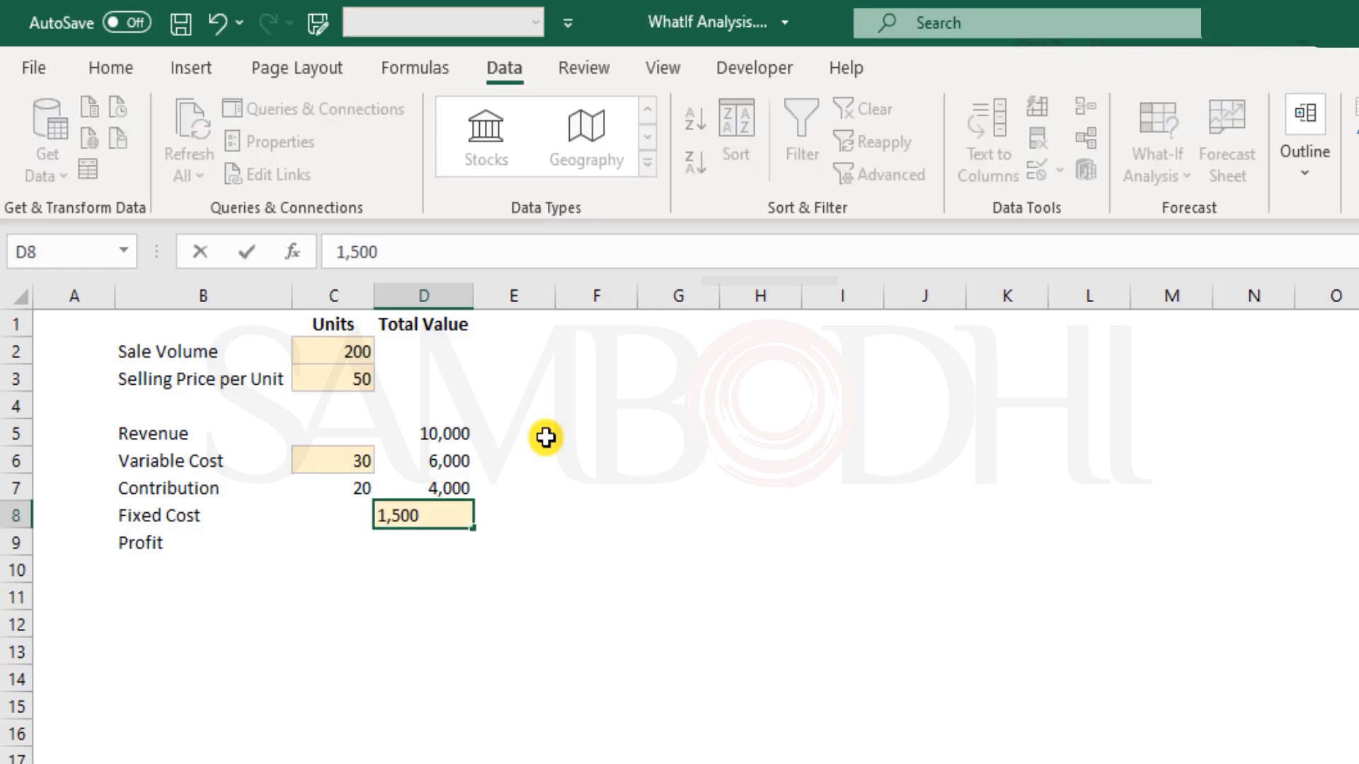
{"action": "key", "text": "Return"}
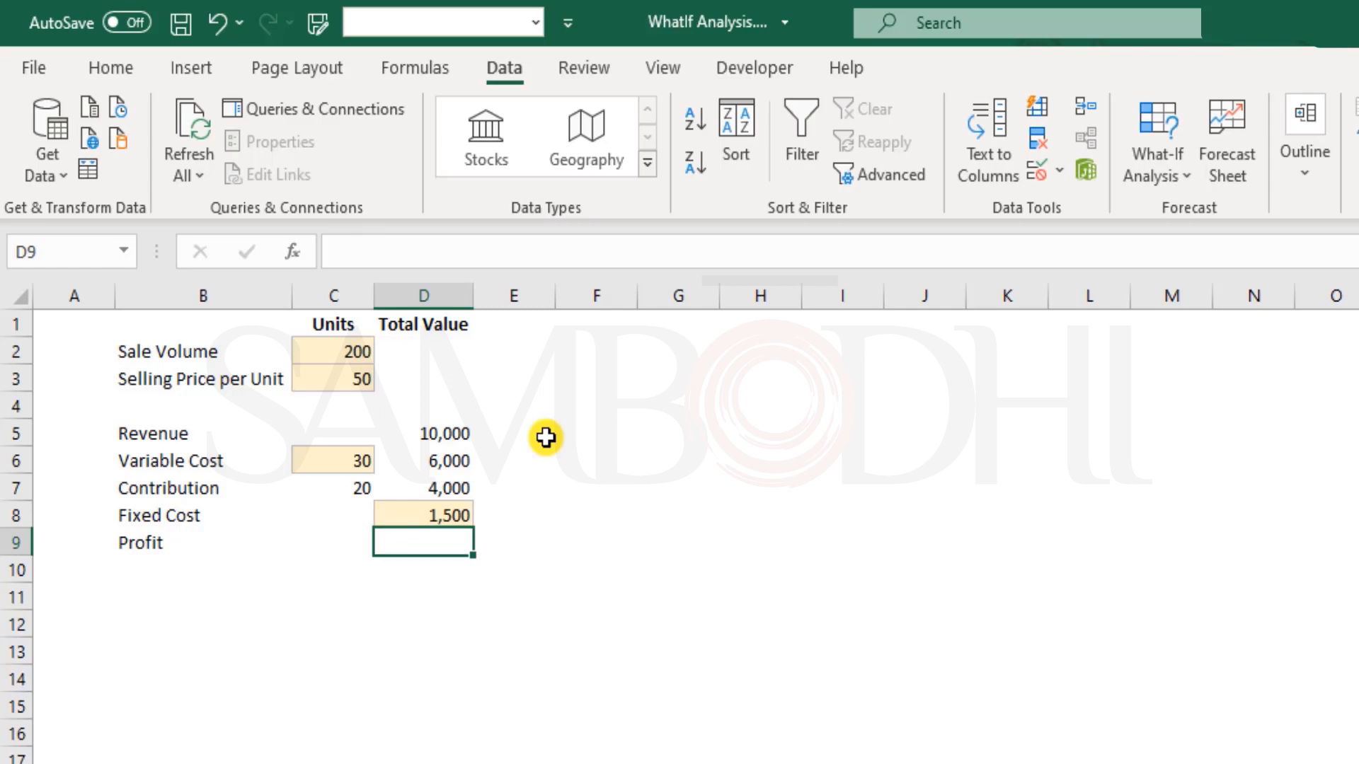
{"action": "type", "text": "="}
{"action": "key", "text": "Up"}
{"action": "key", "text": "Up"}
{"action": "type", "text": "-"}
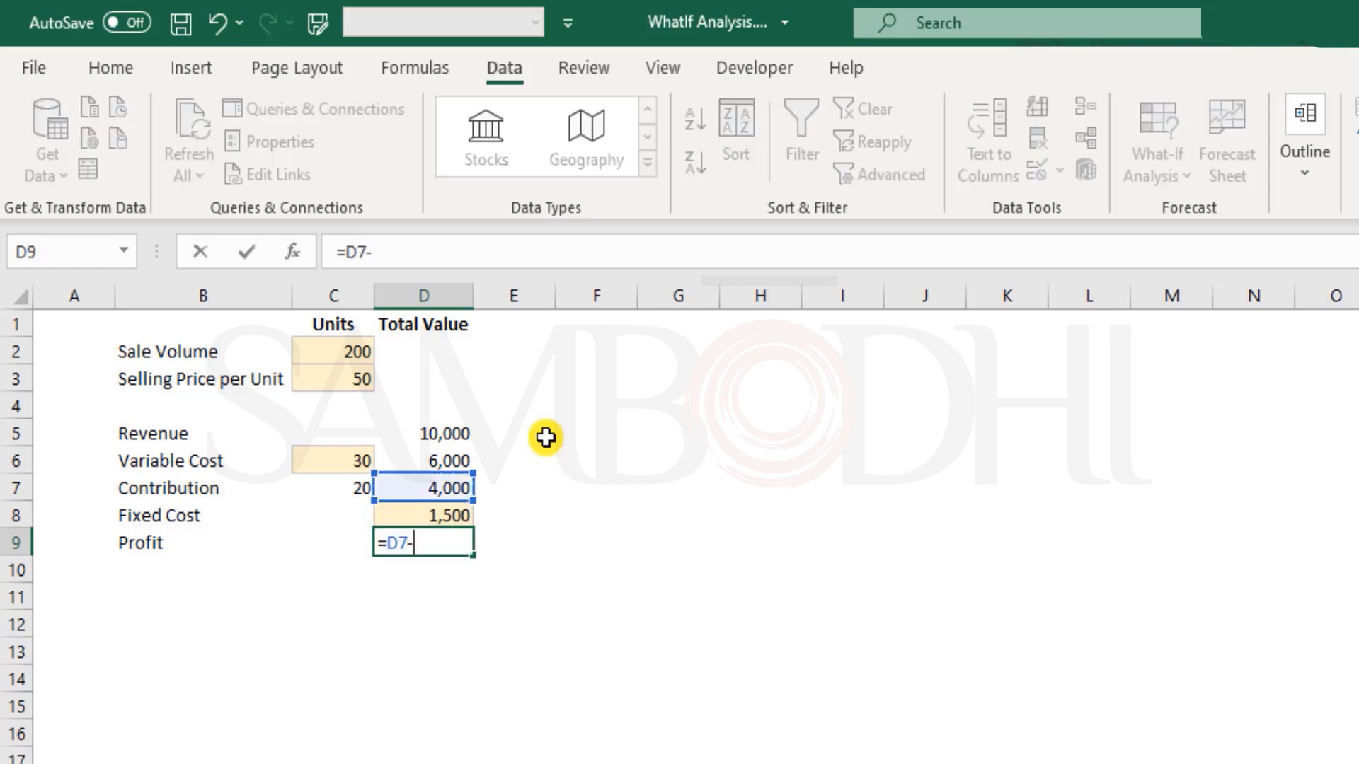
{"action": "key", "text": "Up"}
{"action": "key", "text": "Return"}
{"action": "key", "text": "Up"}
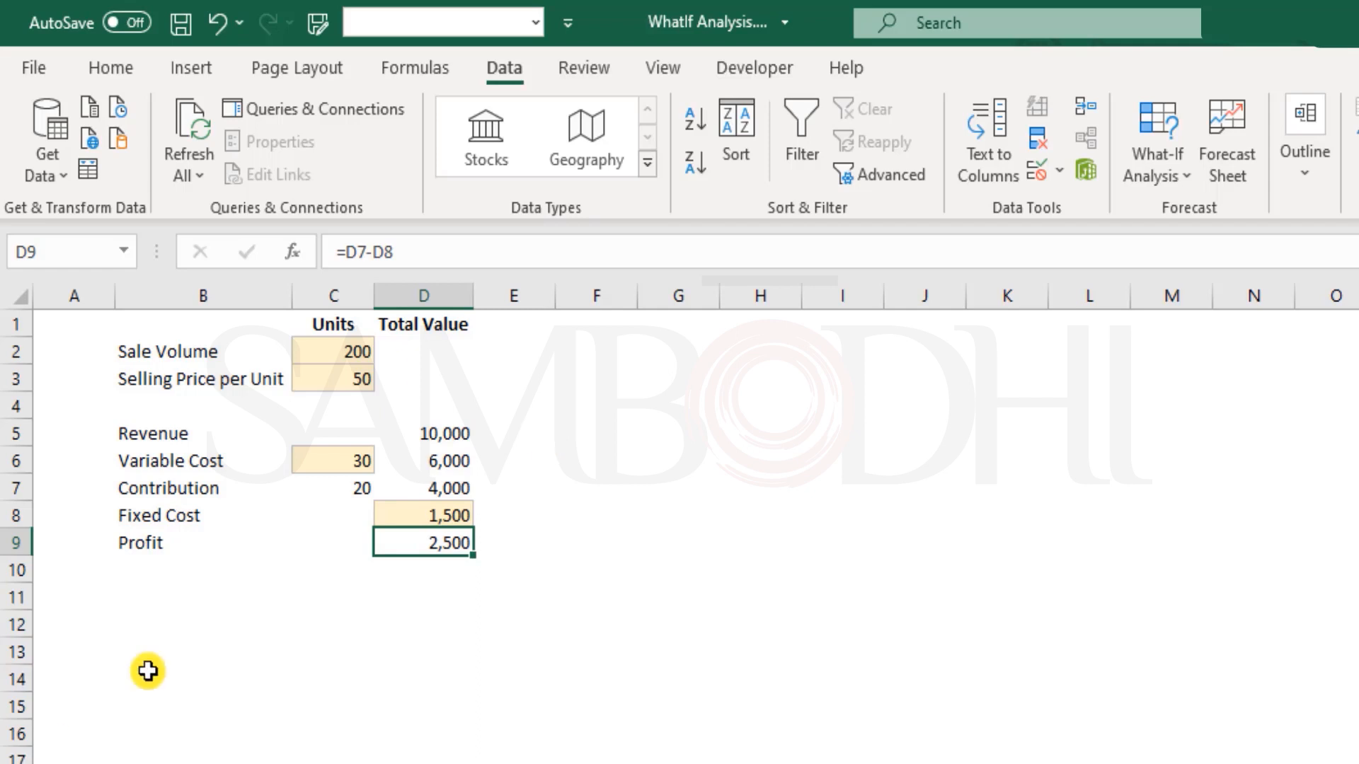
{"action": "left_click", "coordinate": [358, 464]}
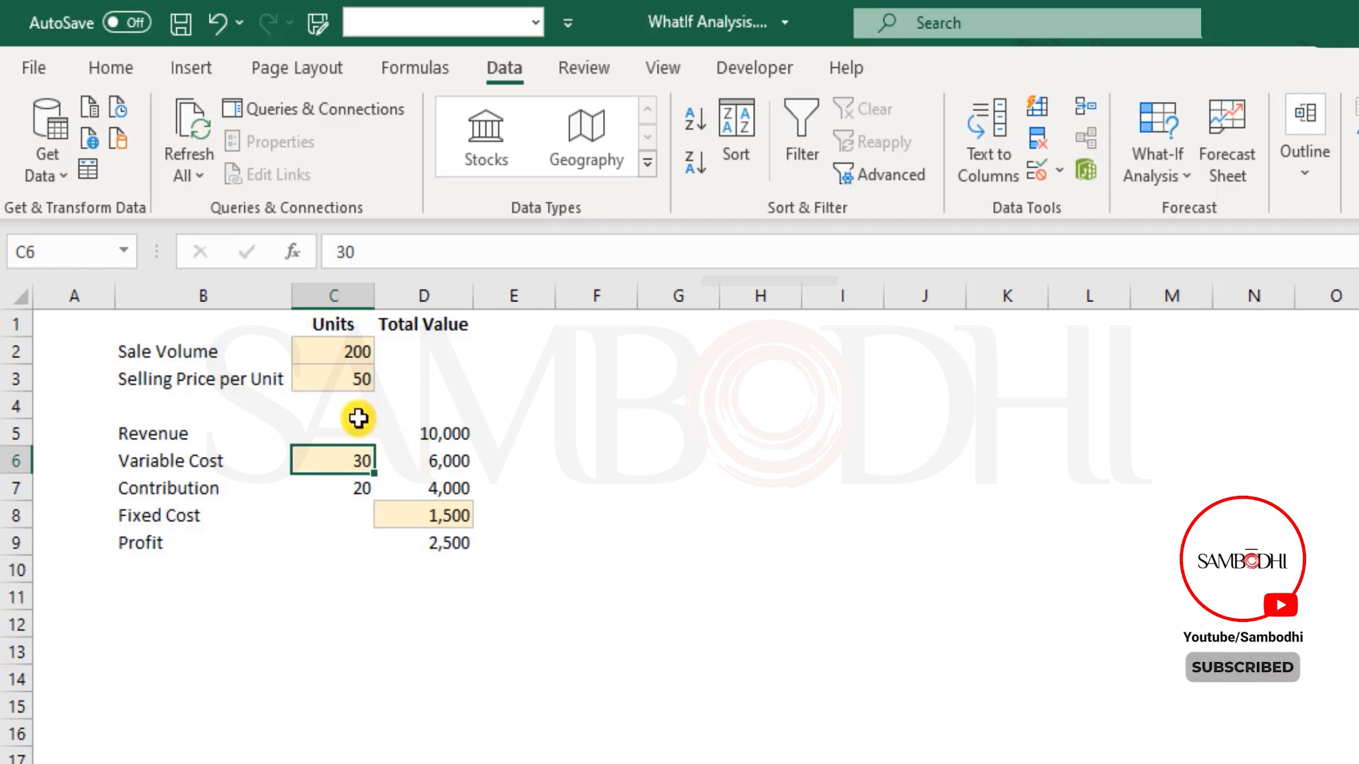
{"action": "left_click", "coordinate": [415, 516]}
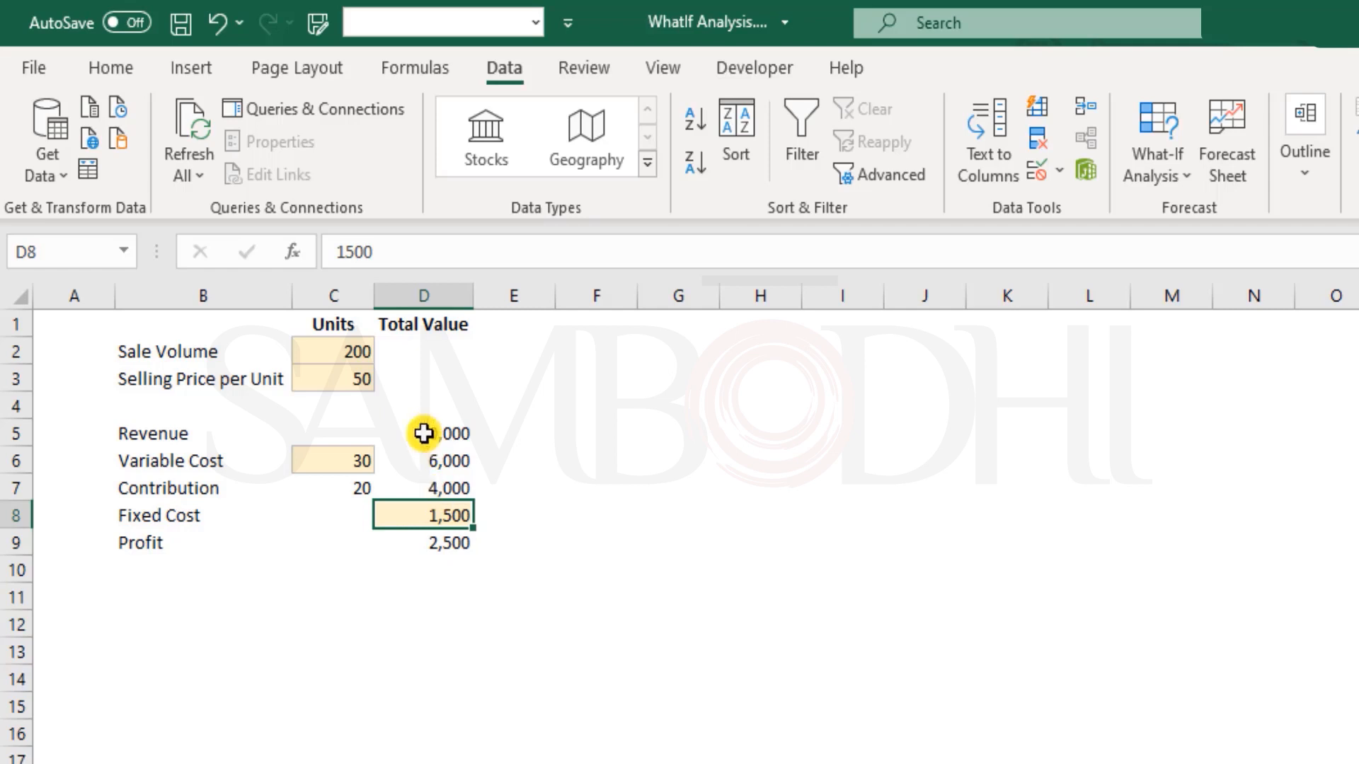
{"action": "left_click", "coordinate": [368, 353]}
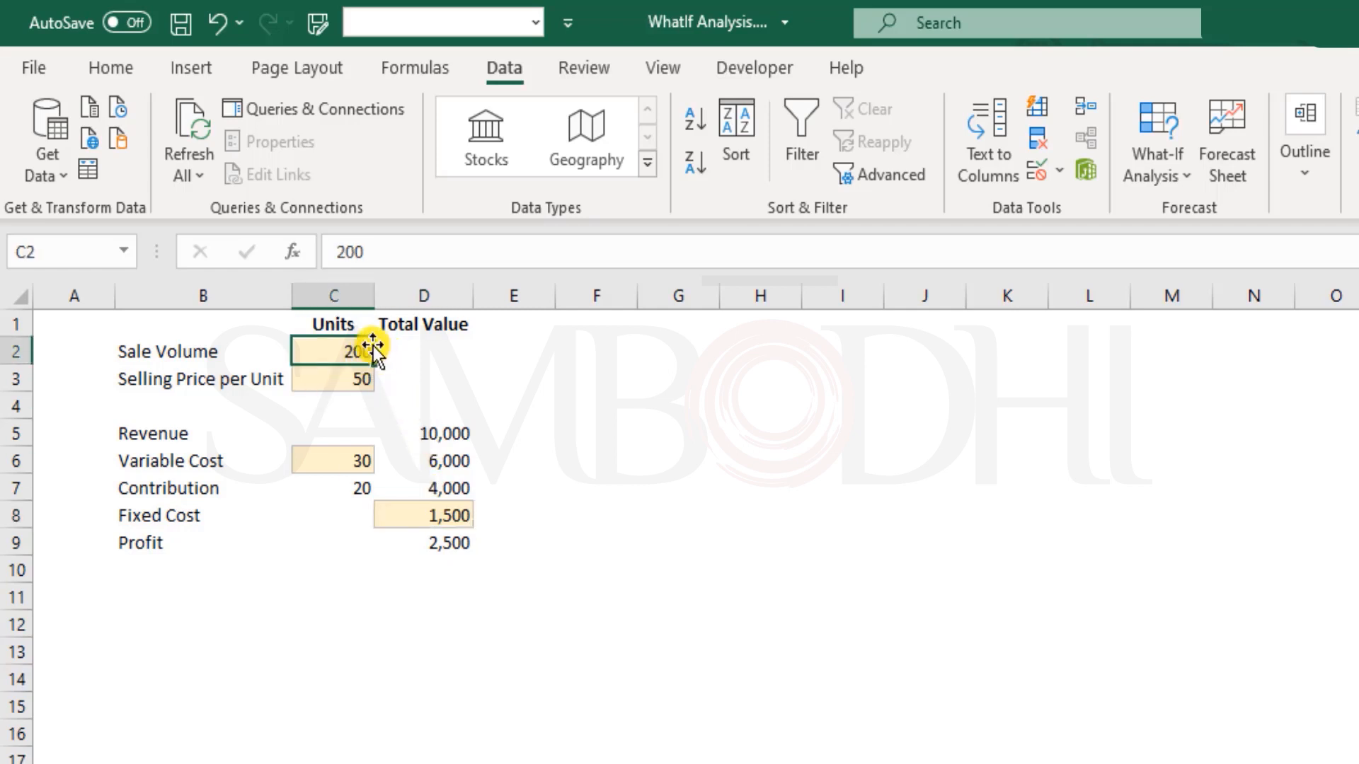
{"action": "left_click", "coordinate": [435, 517]}
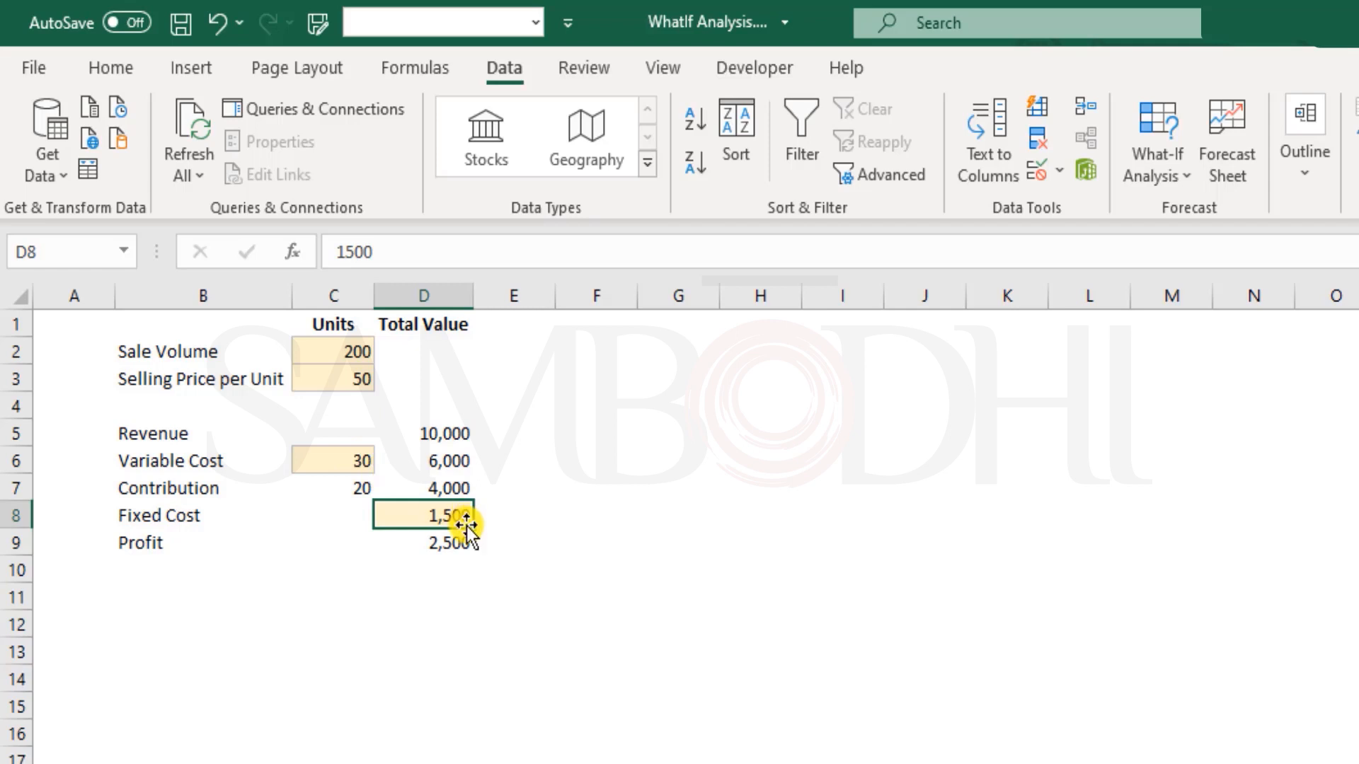
Step: Run Goal Seek to set profit D9 to 0 by changing the sale volume in C2, and keep the solution
{"action": "left_click", "coordinate": [467, 545]}
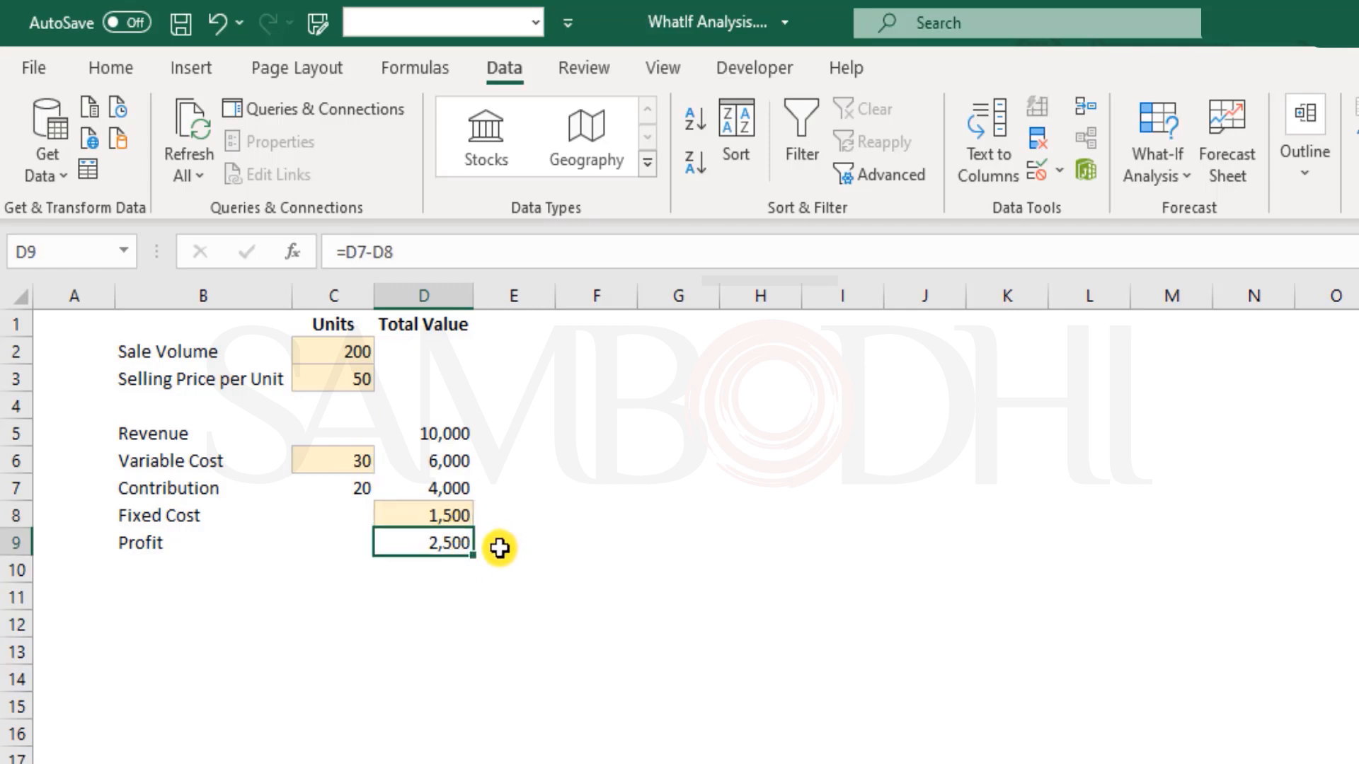
{"action": "left_click", "coordinate": [1166, 173]}
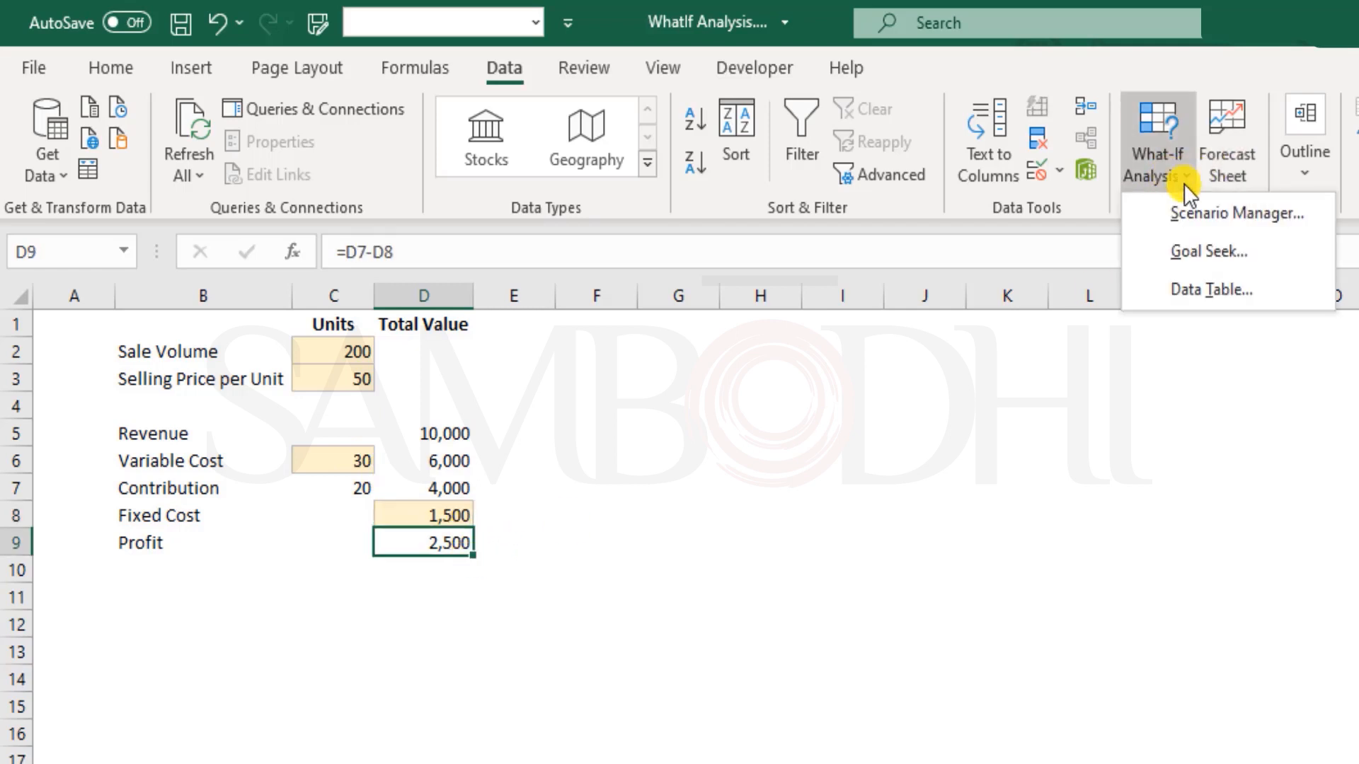
{"action": "left_click", "coordinate": [1204, 249]}
{"action": "left_click", "coordinate": [1145, 433]}
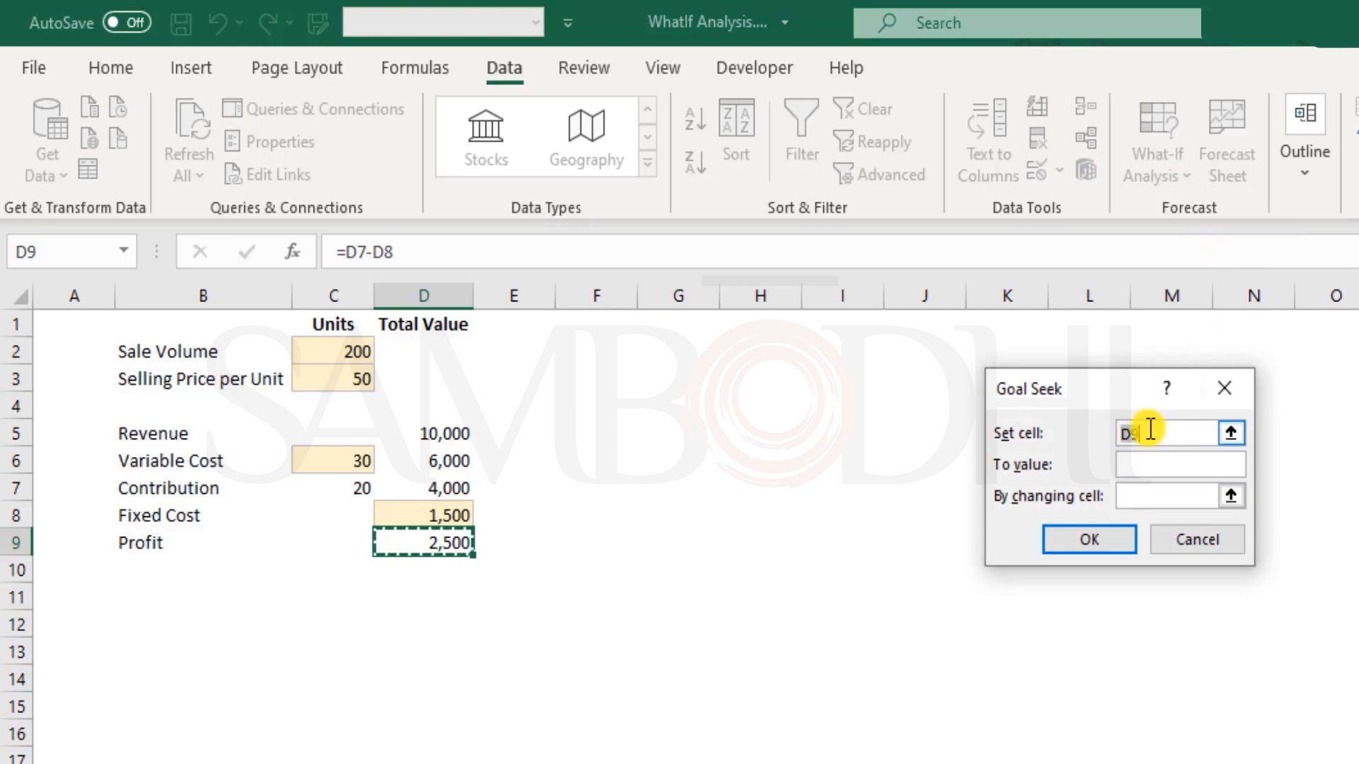
{"action": "left_click", "coordinate": [444, 543]}
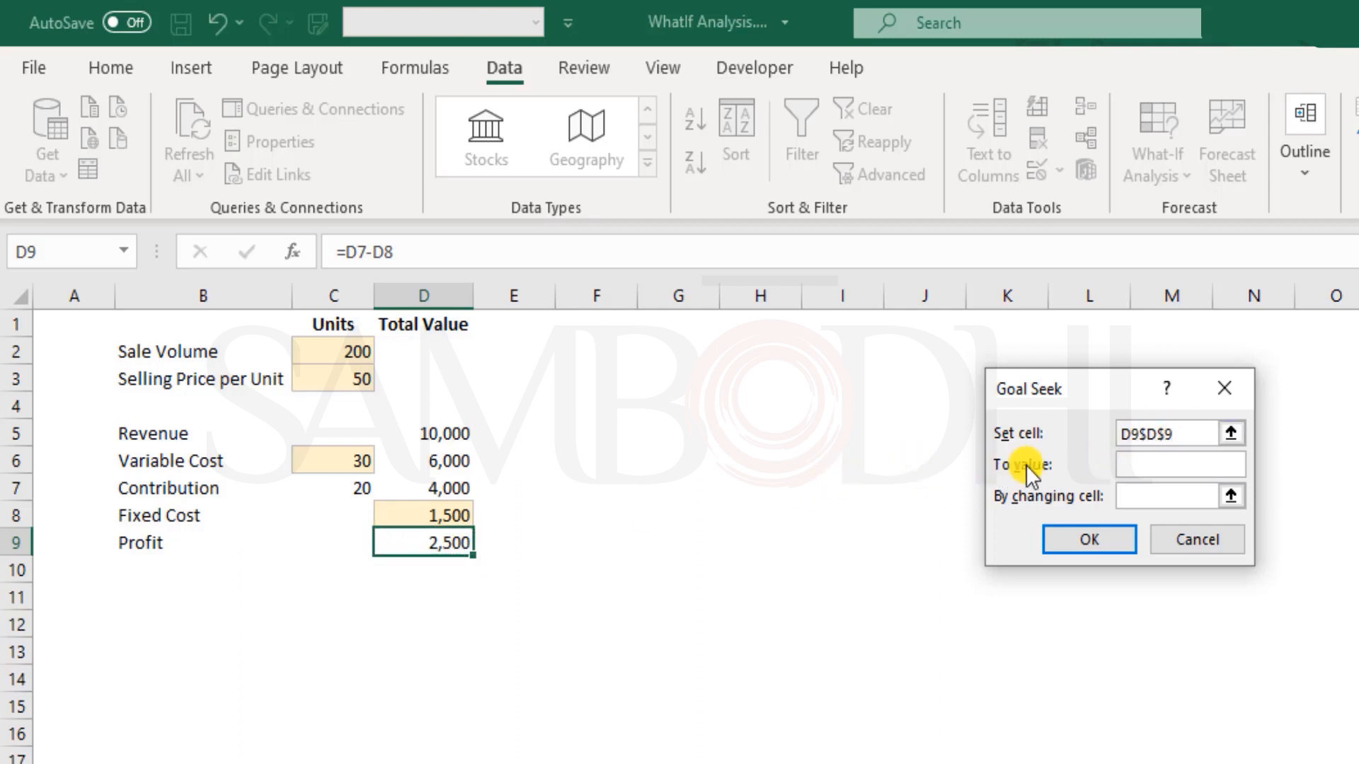
{"action": "left_click_drag", "start_coordinate": [1186, 433], "coordinate": [1118, 439]}
{"action": "key", "text": "BackSpace"}
{"action": "left_click", "coordinate": [451, 548]}
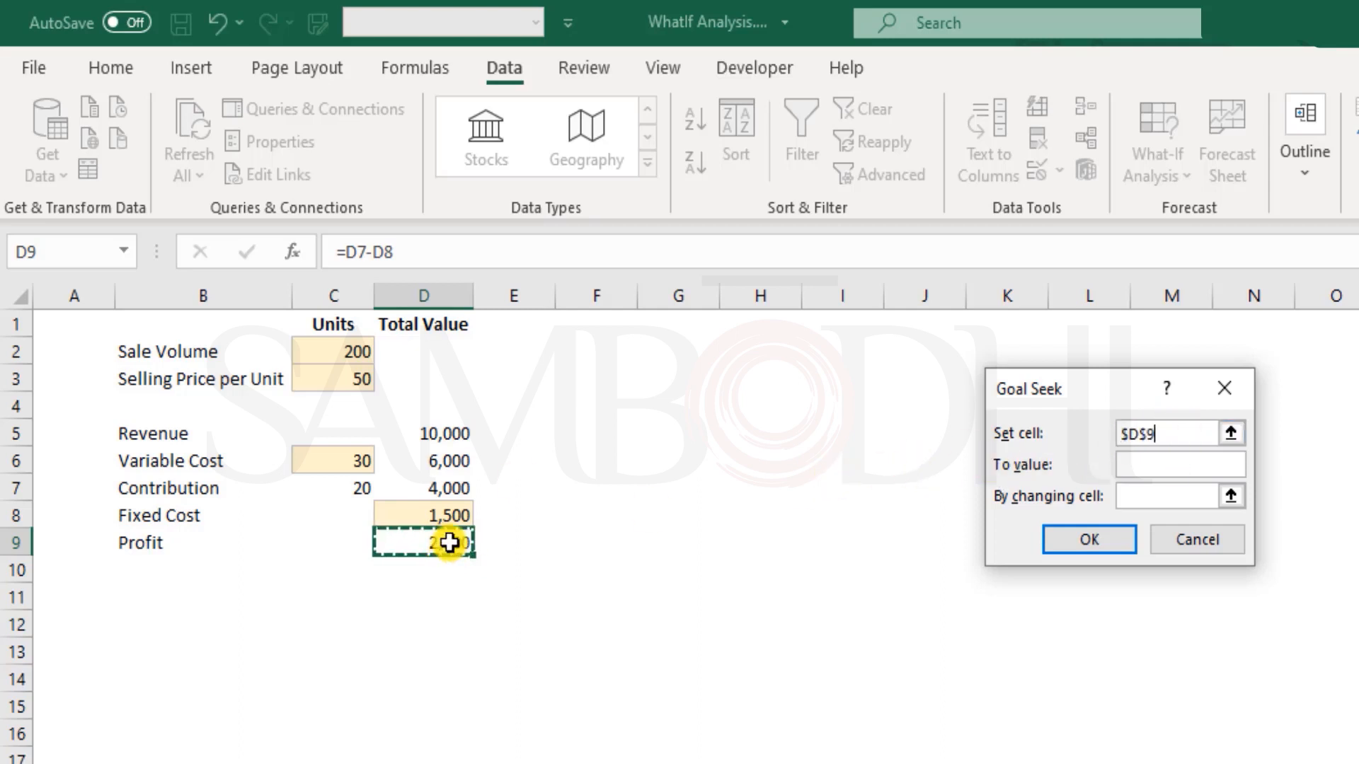
{"action": "left_click", "coordinate": [1164, 467]}
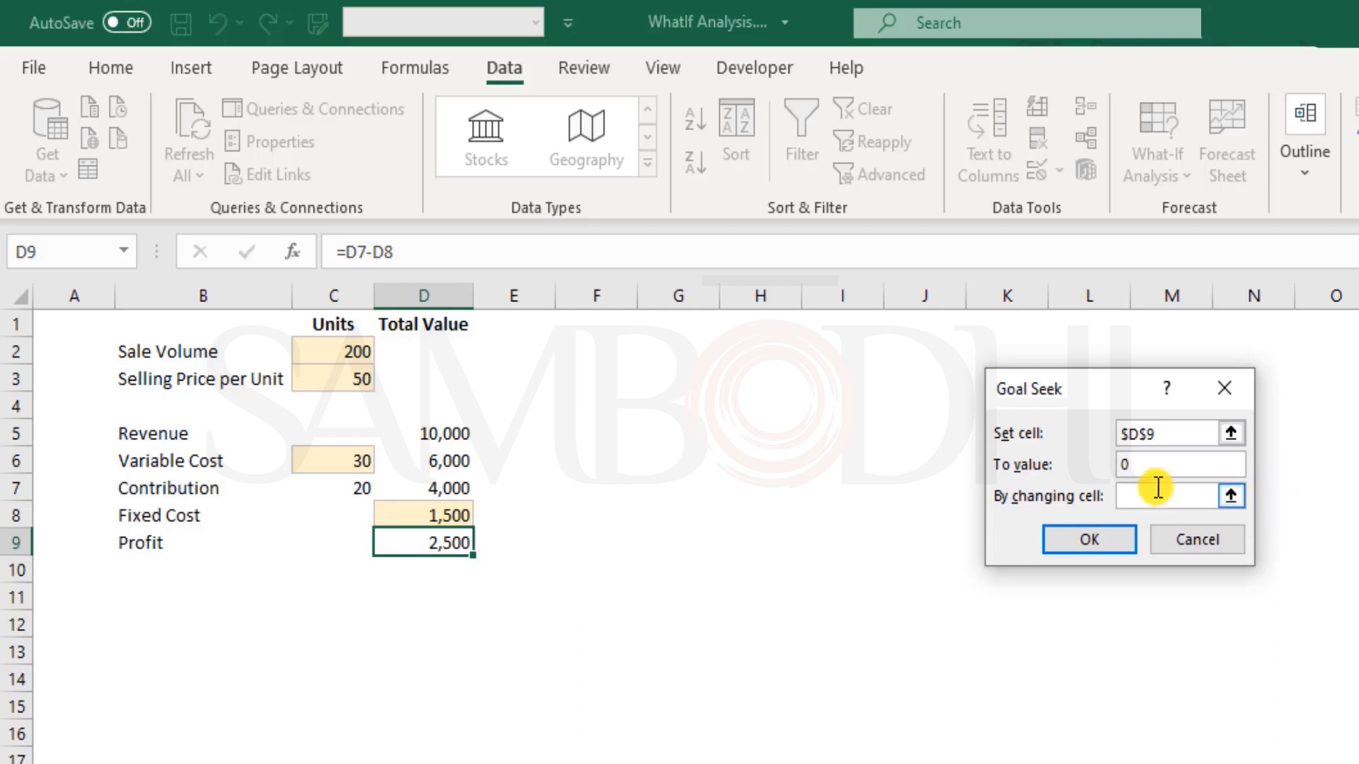
{"action": "left_click", "coordinate": [348, 352]}
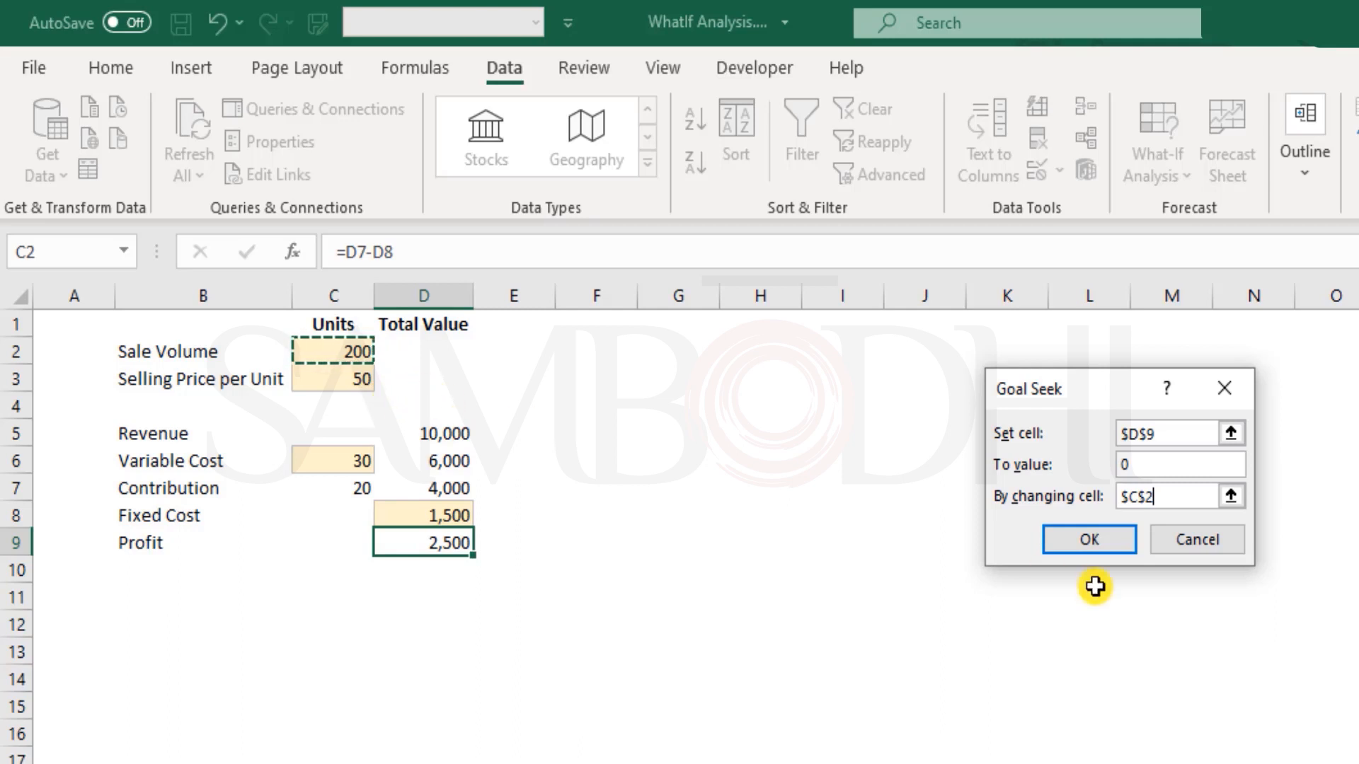
{"action": "left_click", "coordinate": [1103, 542]}
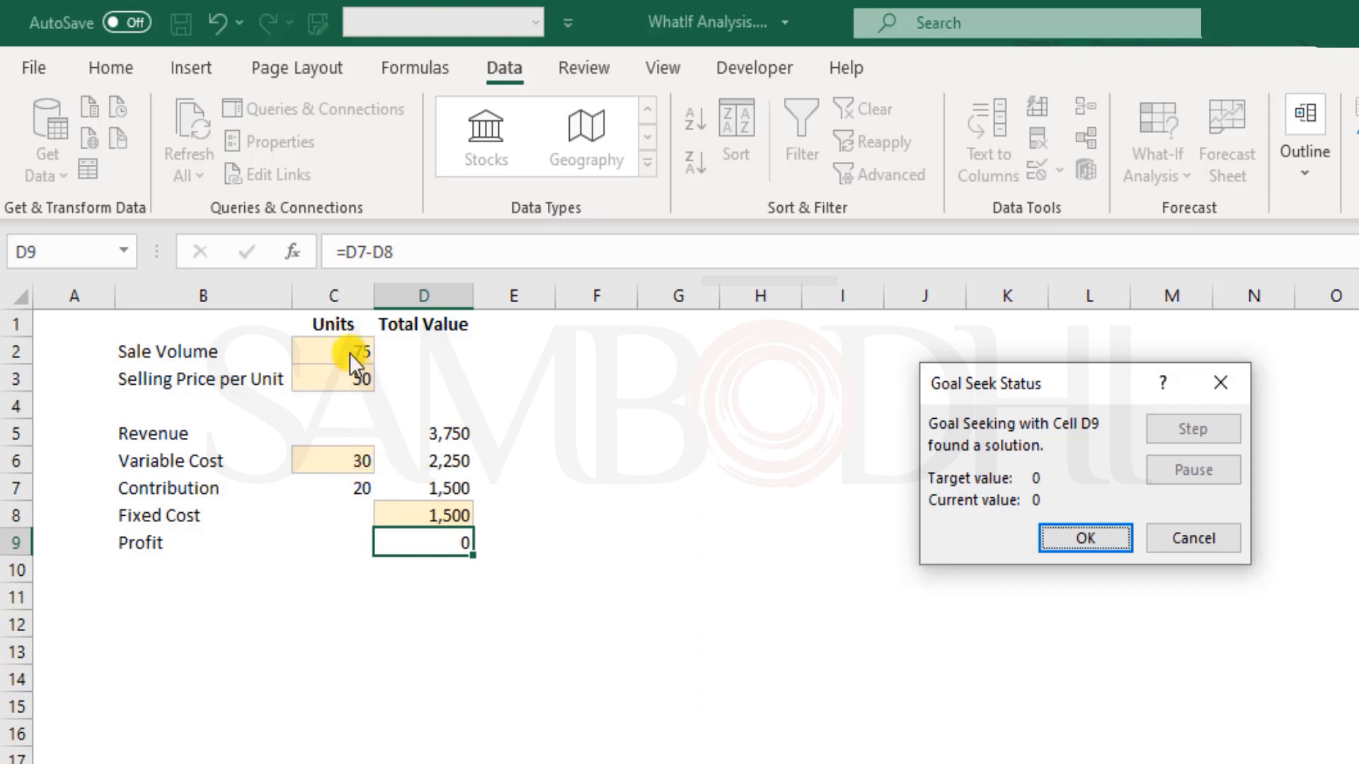
{"action": "left_click", "coordinate": [1080, 541]}
Step: Examine the break-even model: the revenue, variable cost, contribution, fixed cost and profit in D5:D9, and the sale volume in C2
{"action": "double_click", "coordinate": [461, 456]}
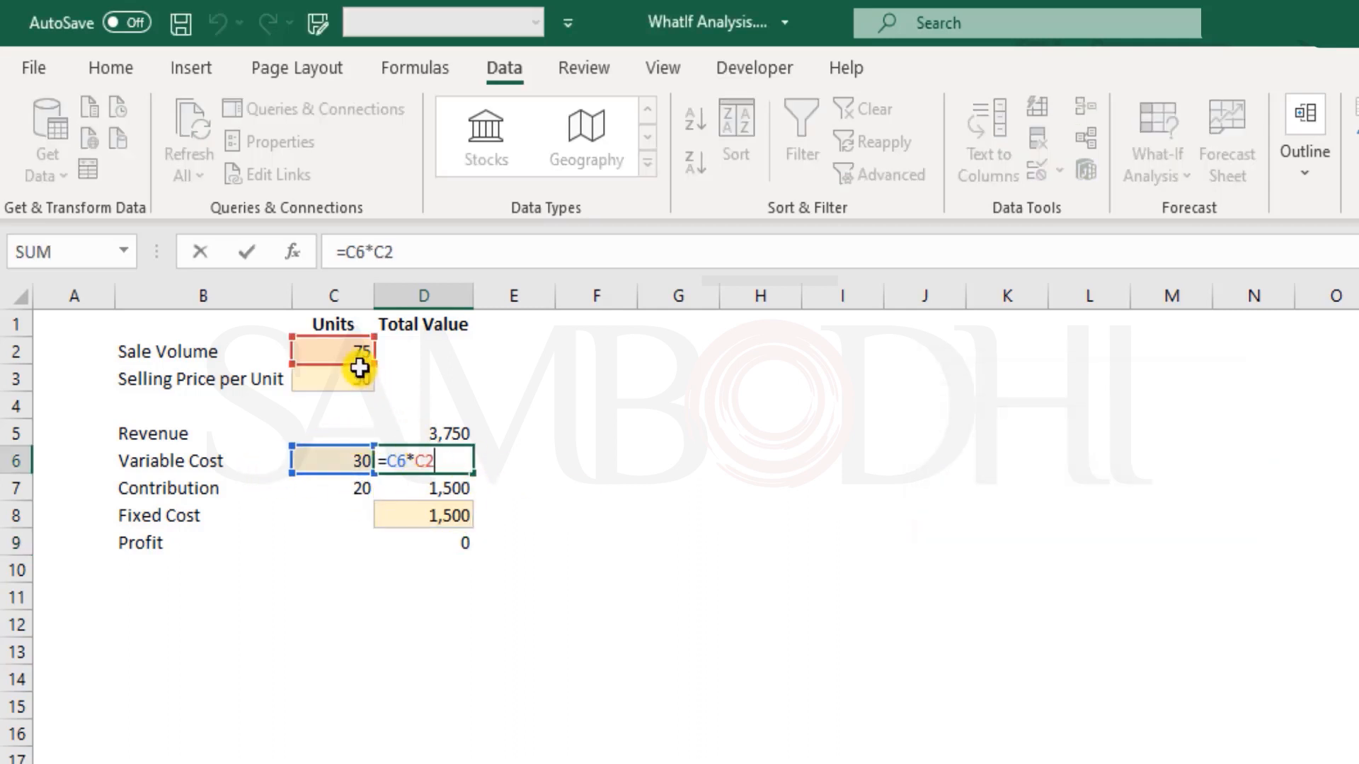
{"action": "key", "text": "Escape"}
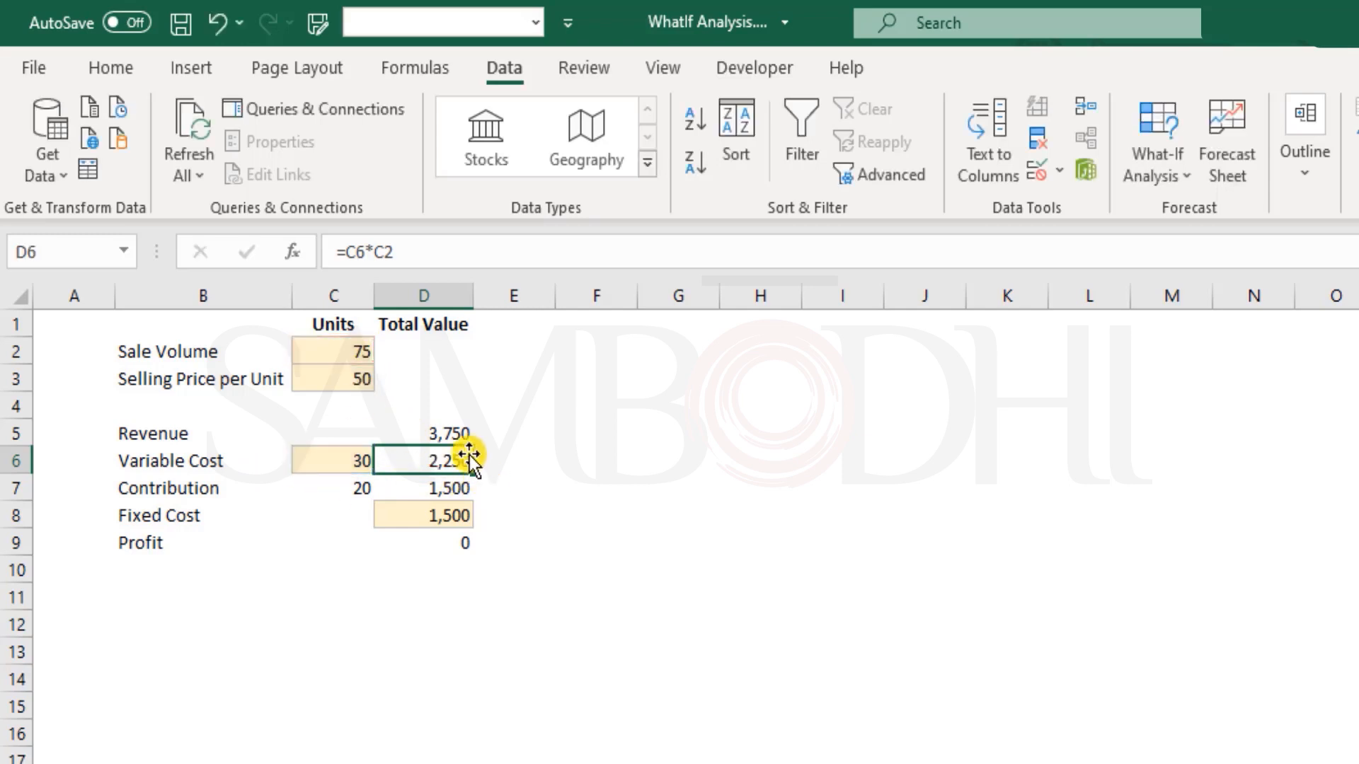
{"action": "left_click", "coordinate": [453, 487]}
{"action": "left_click_drag", "start_coordinate": [458, 434], "coordinate": [460, 469]}
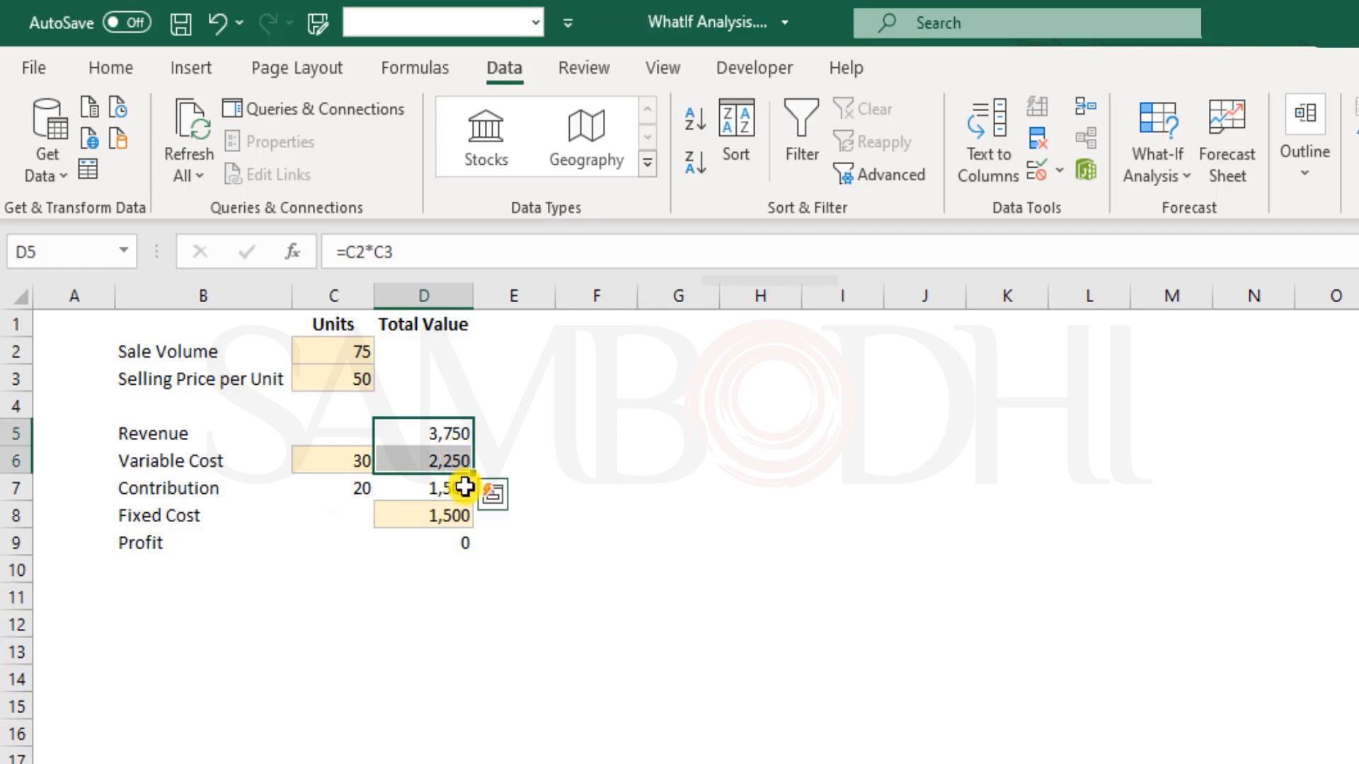
{"action": "left_click", "coordinate": [464, 487]}
{"action": "left_click", "coordinate": [457, 516]}
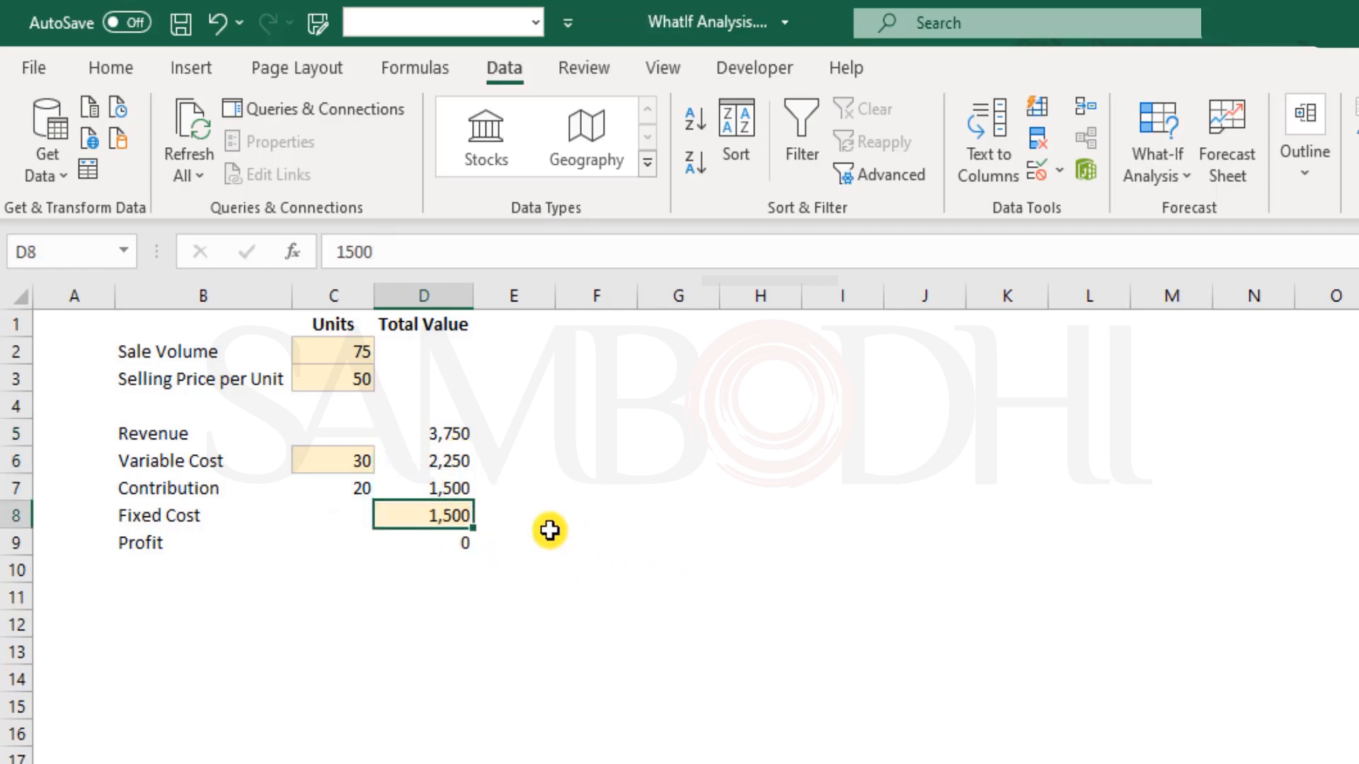
{"action": "left_click_drag", "start_coordinate": [441, 482], "coordinate": [448, 522]}
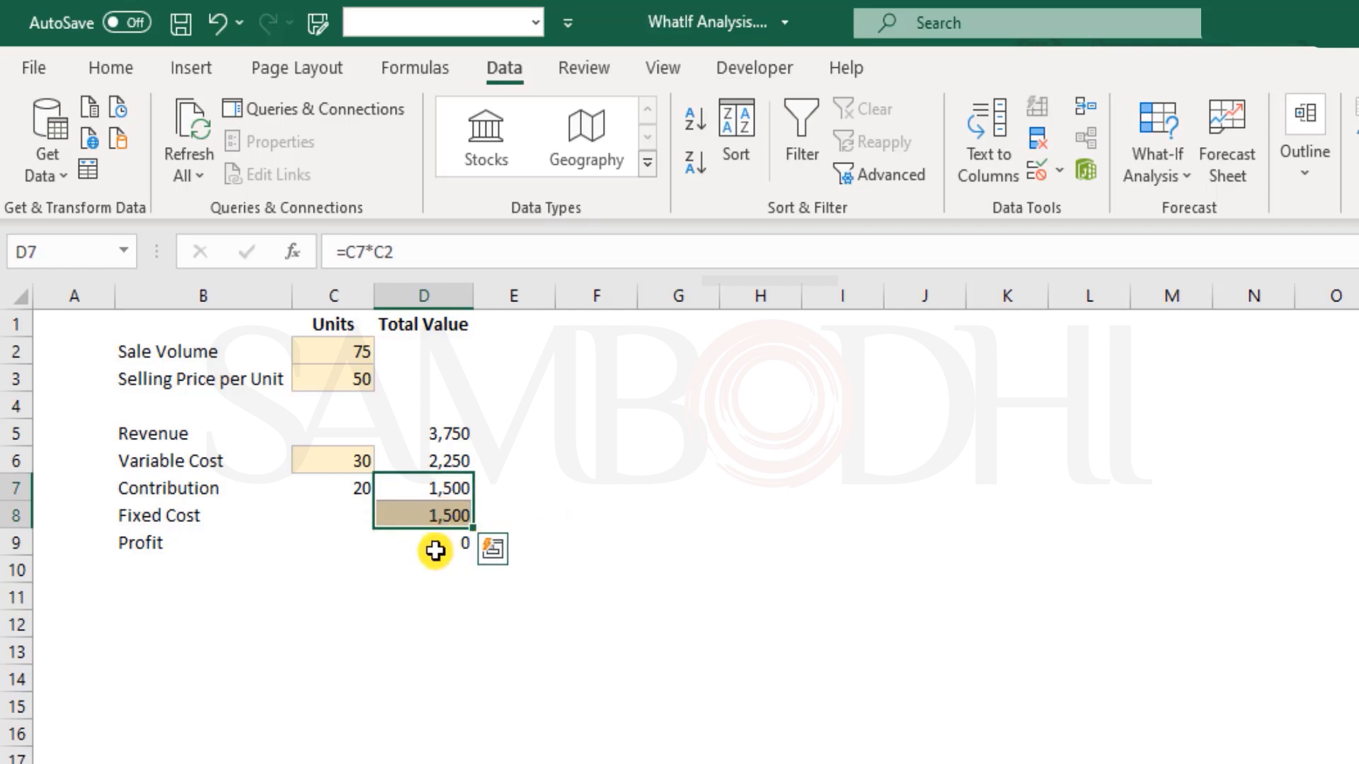
{"action": "left_click", "coordinate": [433, 546]}
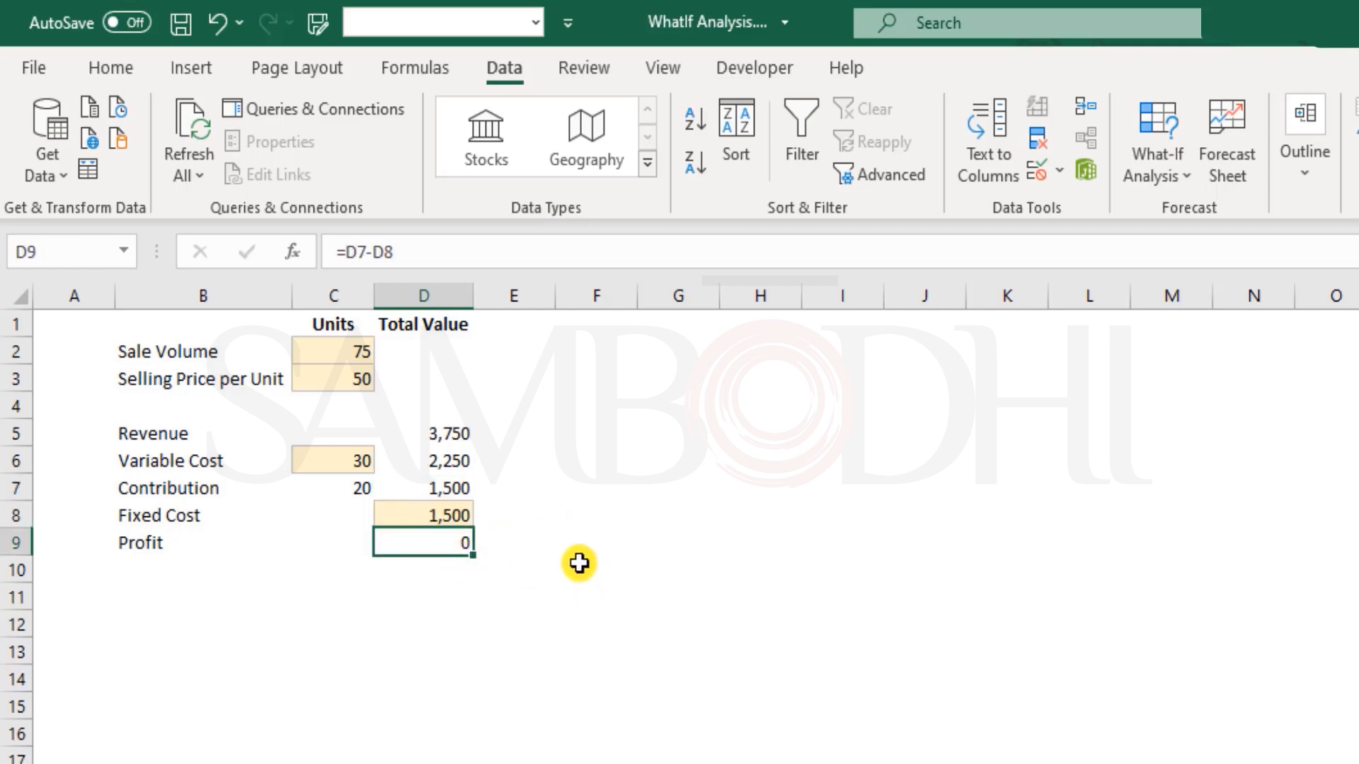
{"action": "left_click", "coordinate": [350, 350]}
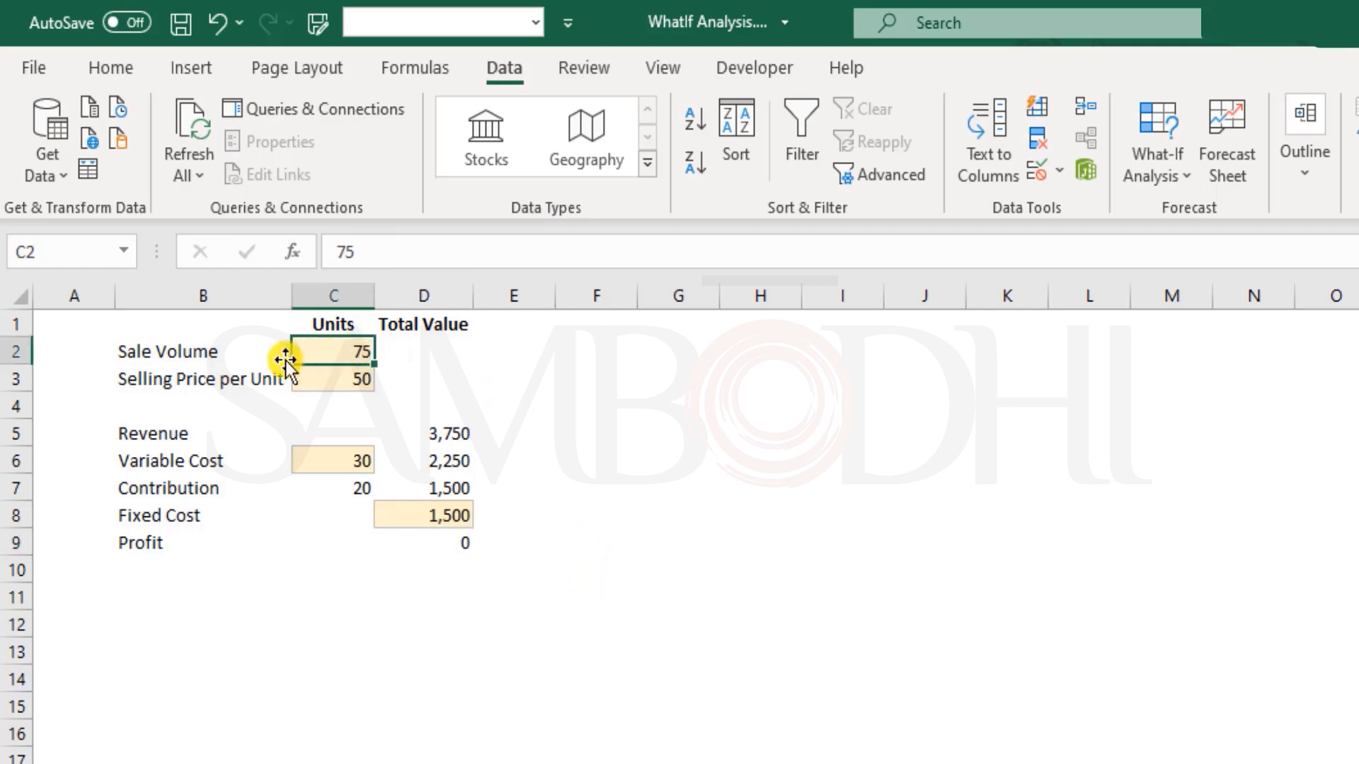